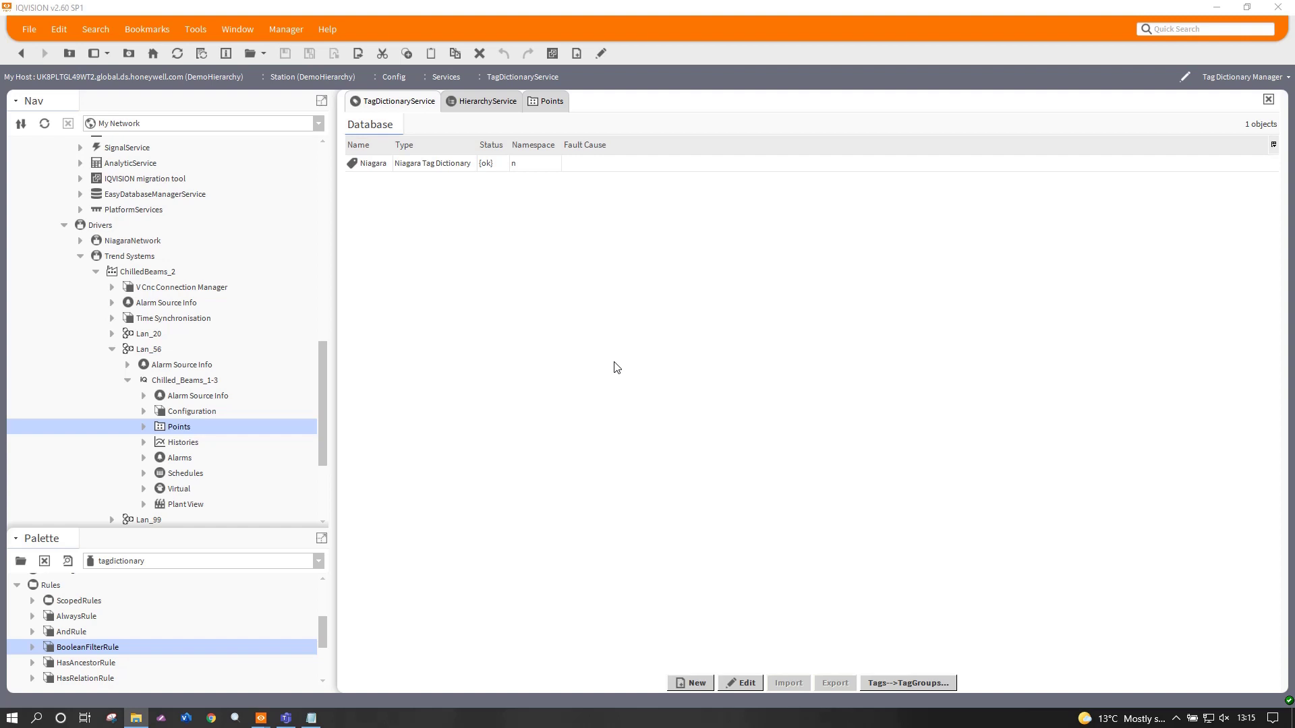
Select the HierarchyService and load the hierarchy module into the Palette
{"action": "scroll", "coordinate": [188, 298], "scroll_direction": "up", "scroll_amount": 5}
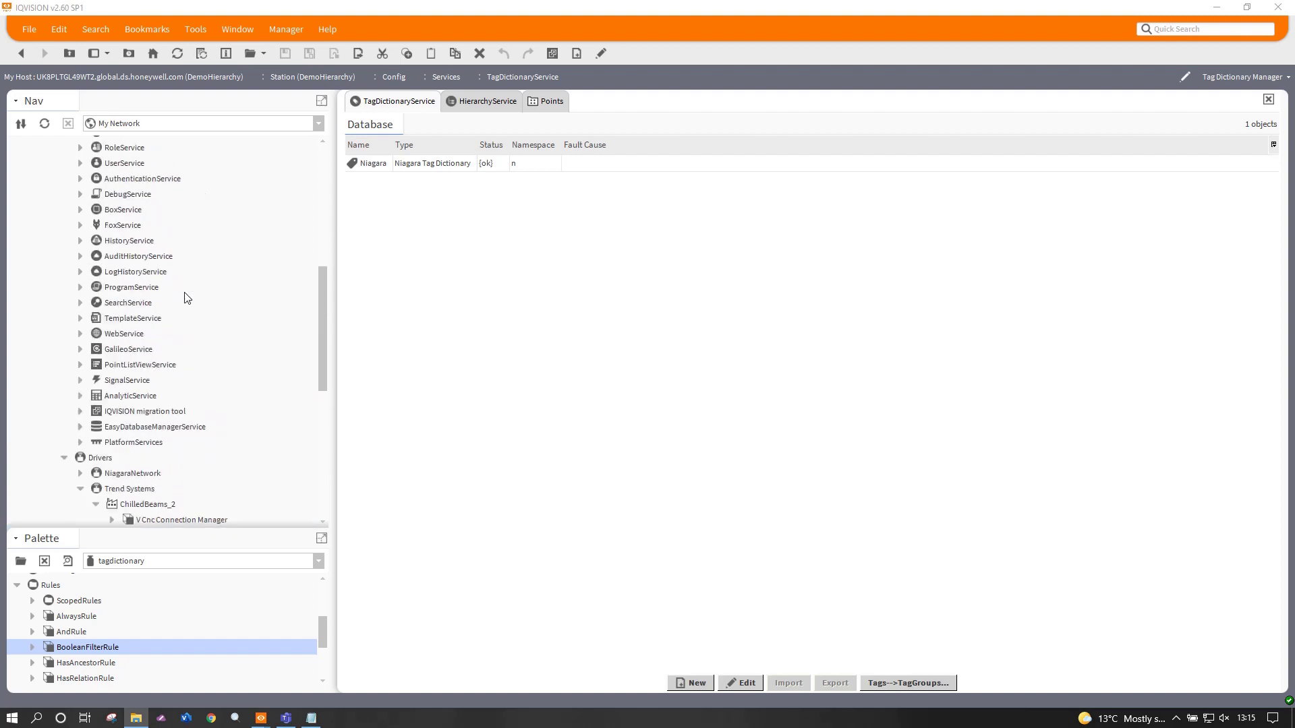
{"action": "scroll", "coordinate": [187, 298], "scroll_direction": "up", "scroll_amount": 3}
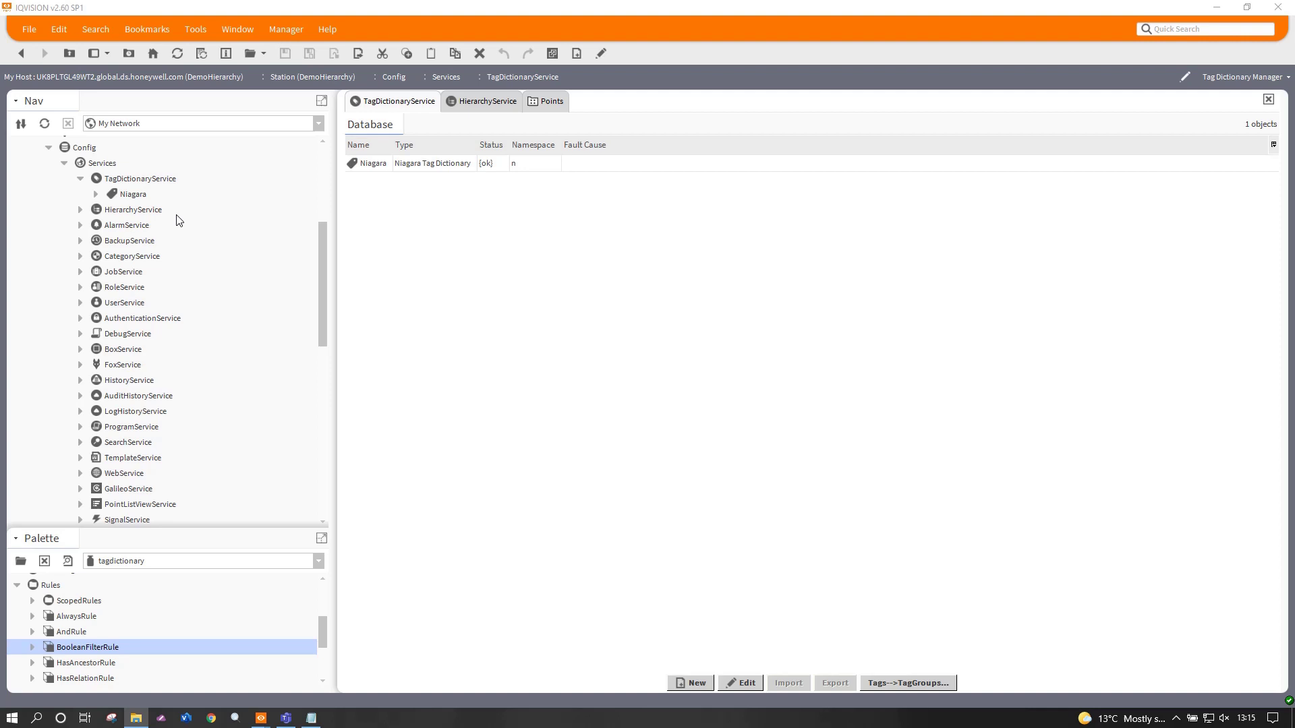
{"action": "left_click", "coordinate": [132, 180]}
{"action": "left_click", "coordinate": [138, 212]}
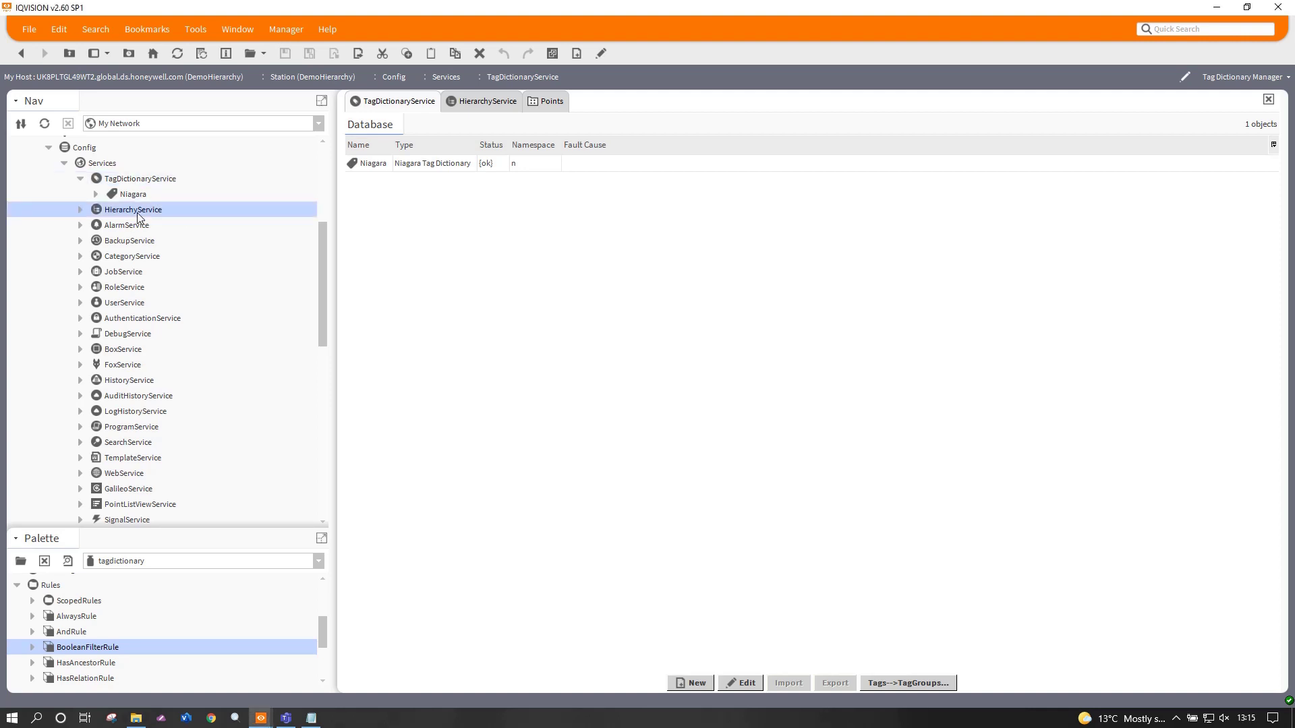
{"action": "left_click", "coordinate": [150, 563]}
{"action": "scroll", "coordinate": [222, 604], "scroll_direction": "up", "scroll_amount": 5}
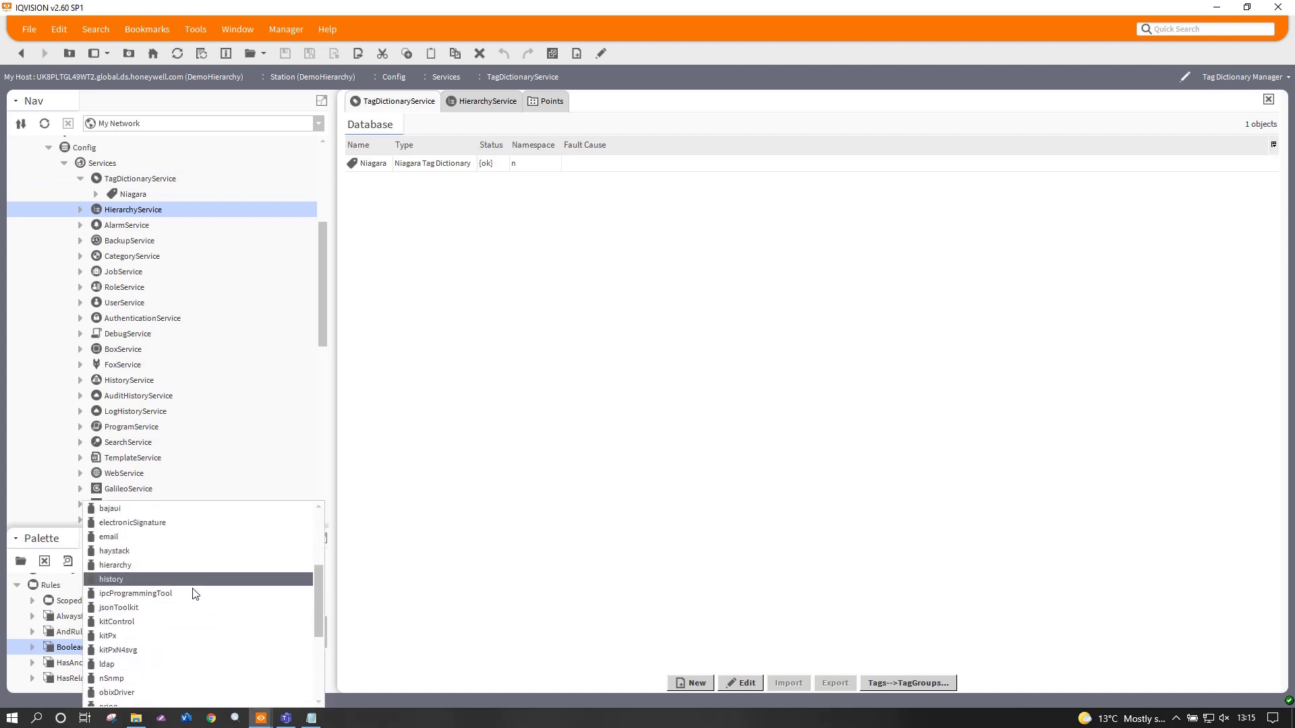
{"action": "left_click", "coordinate": [179, 569]}
Browse the HierarchyService component, then switch the Palette back to tagdictionary
{"action": "scroll", "coordinate": [60, 600], "scroll_direction": "up", "scroll_amount": 1}
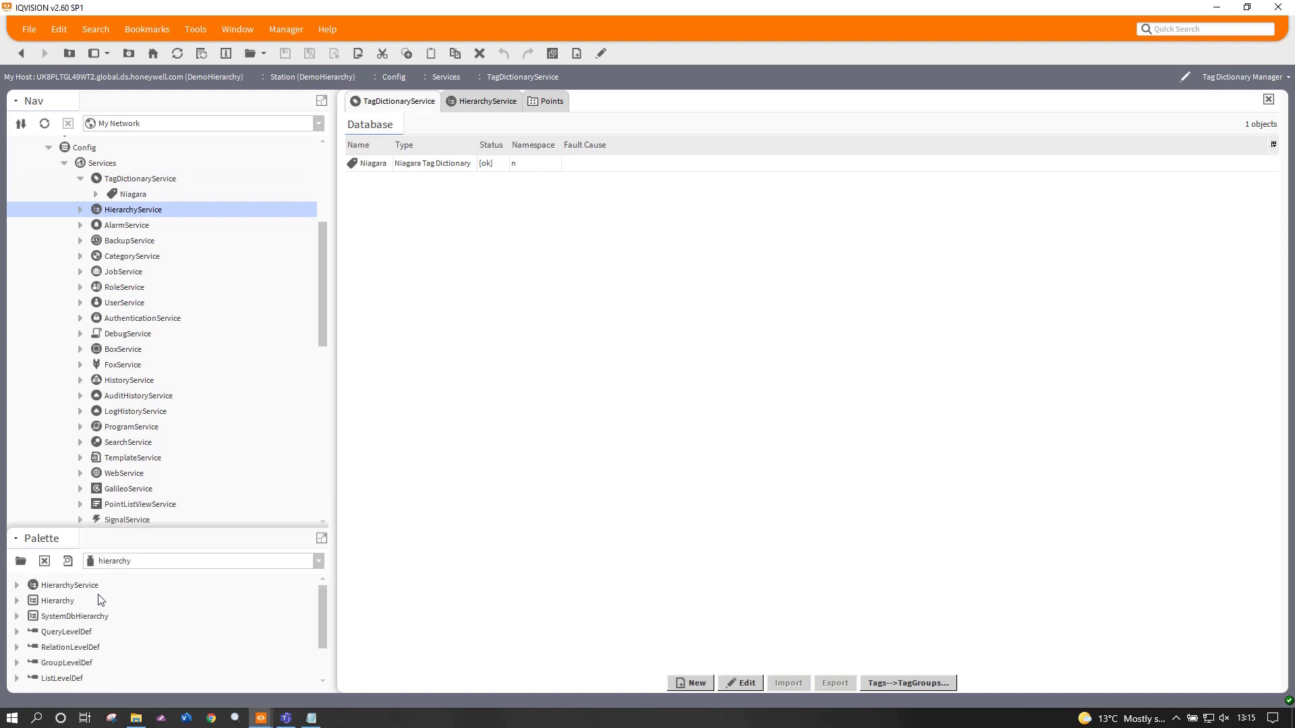
{"action": "left_click", "coordinate": [60, 585]}
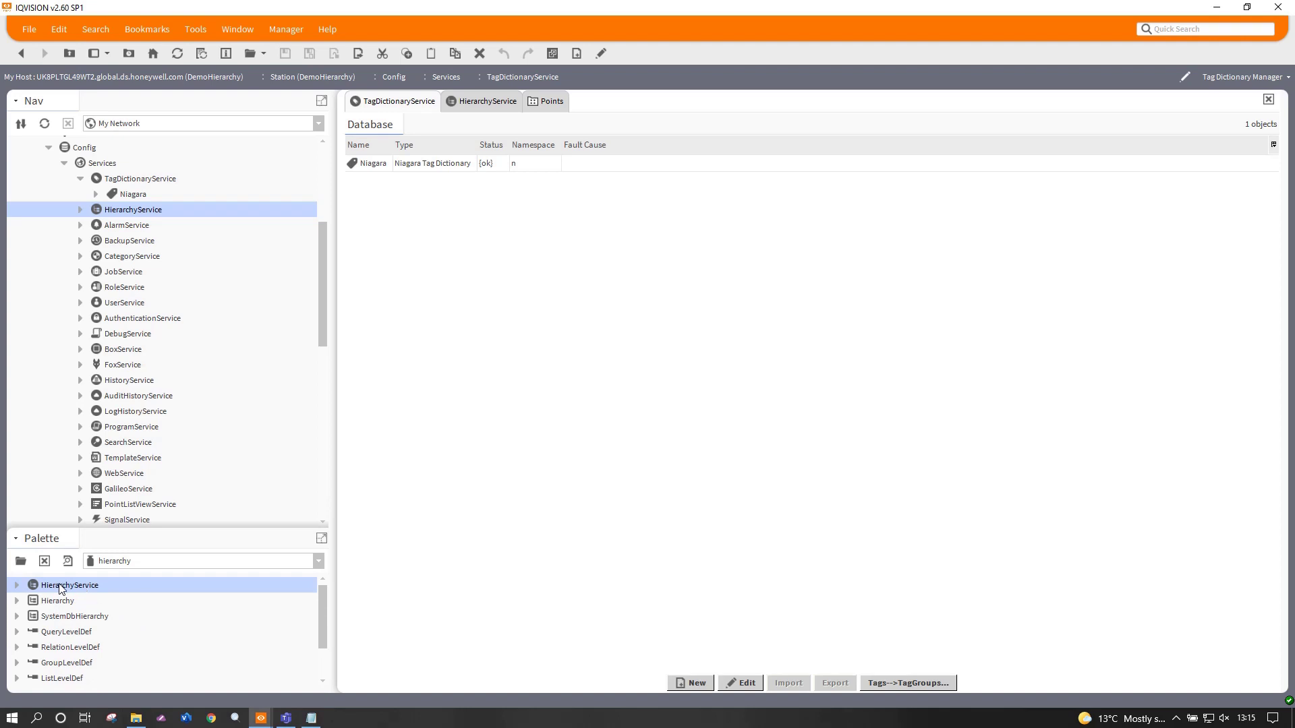
{"action": "left_click", "coordinate": [135, 560]}
{"action": "scroll", "coordinate": [148, 621], "scroll_direction": "down", "scroll_amount": 3}
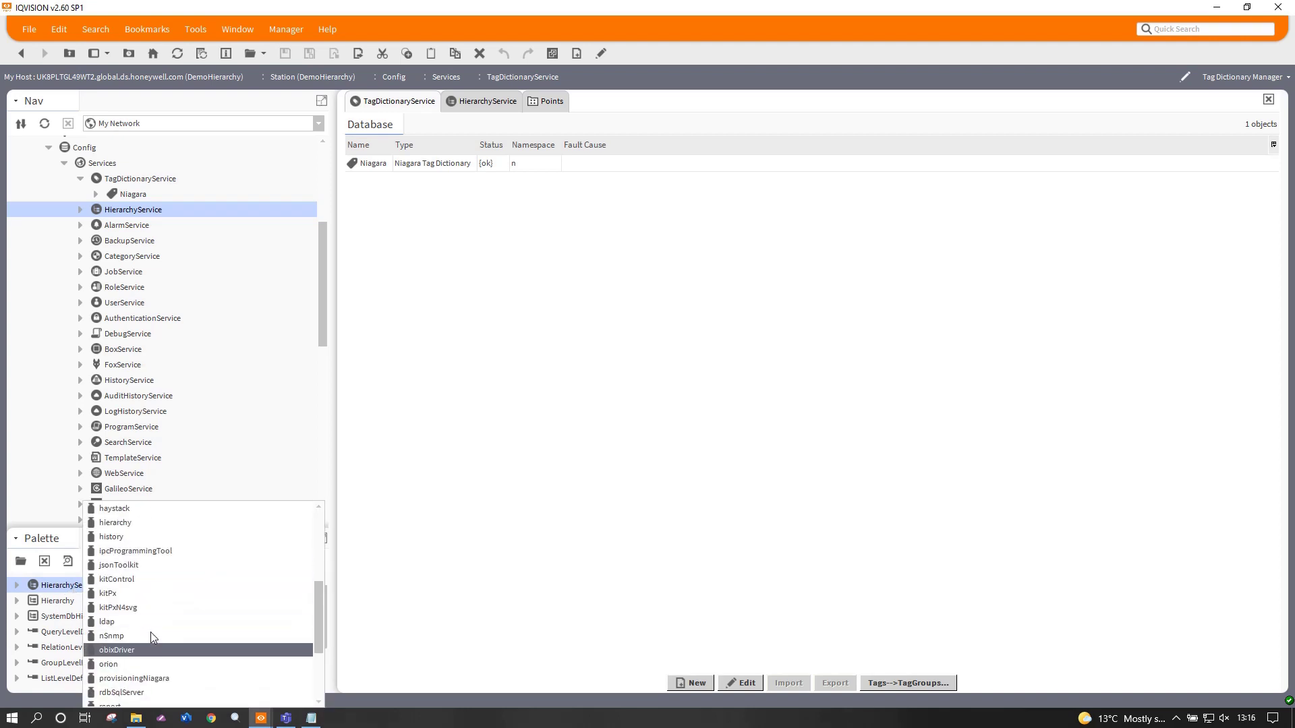
{"action": "left_click", "coordinate": [118, 677]}
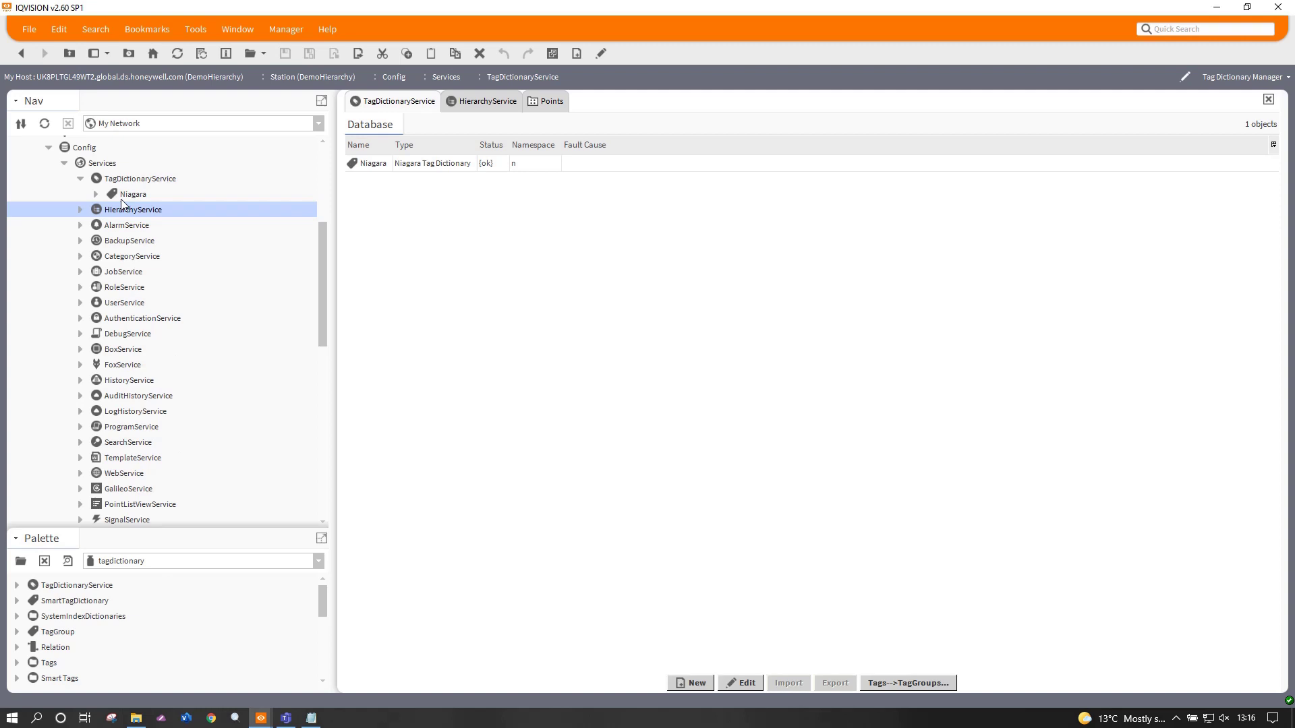
Add a SmartTagDictionary from the Palette to TagDictionaryService, naming it Chilled_Beam
{"action": "left_click", "coordinate": [123, 181]}
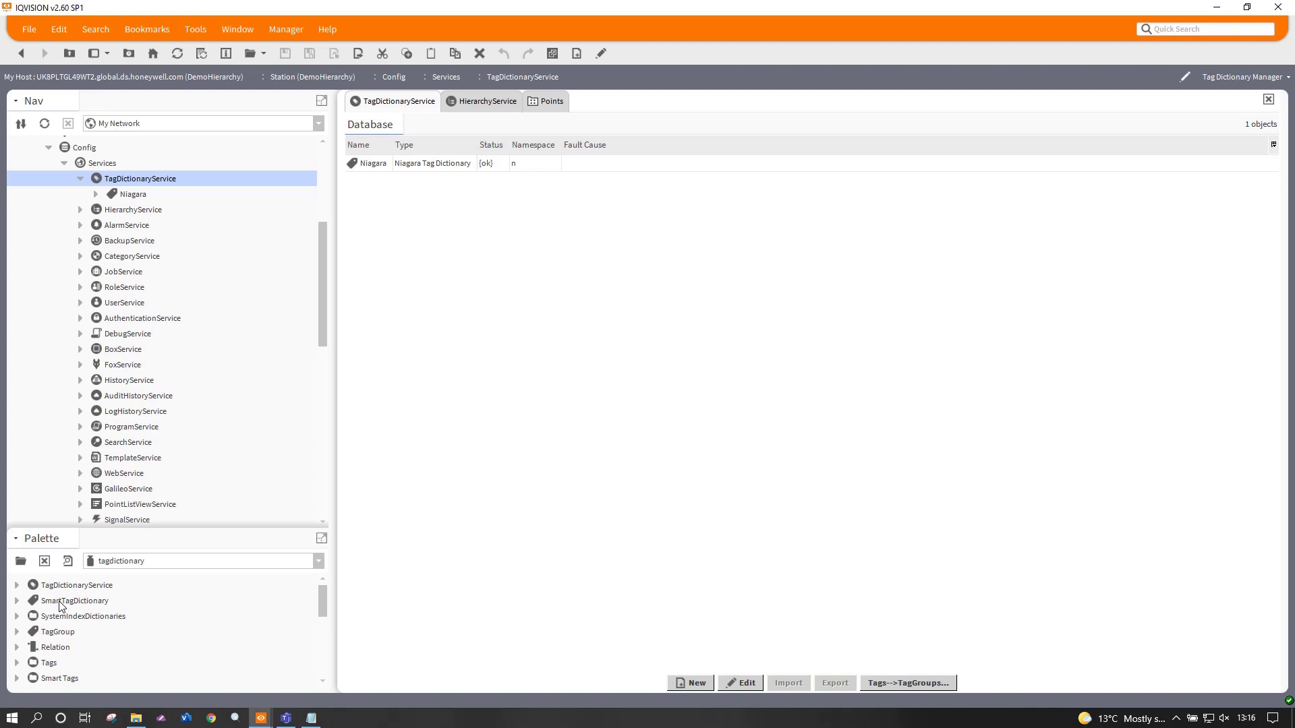
{"action": "left_click_drag", "start_coordinate": [59, 605], "coordinate": [140, 176]}
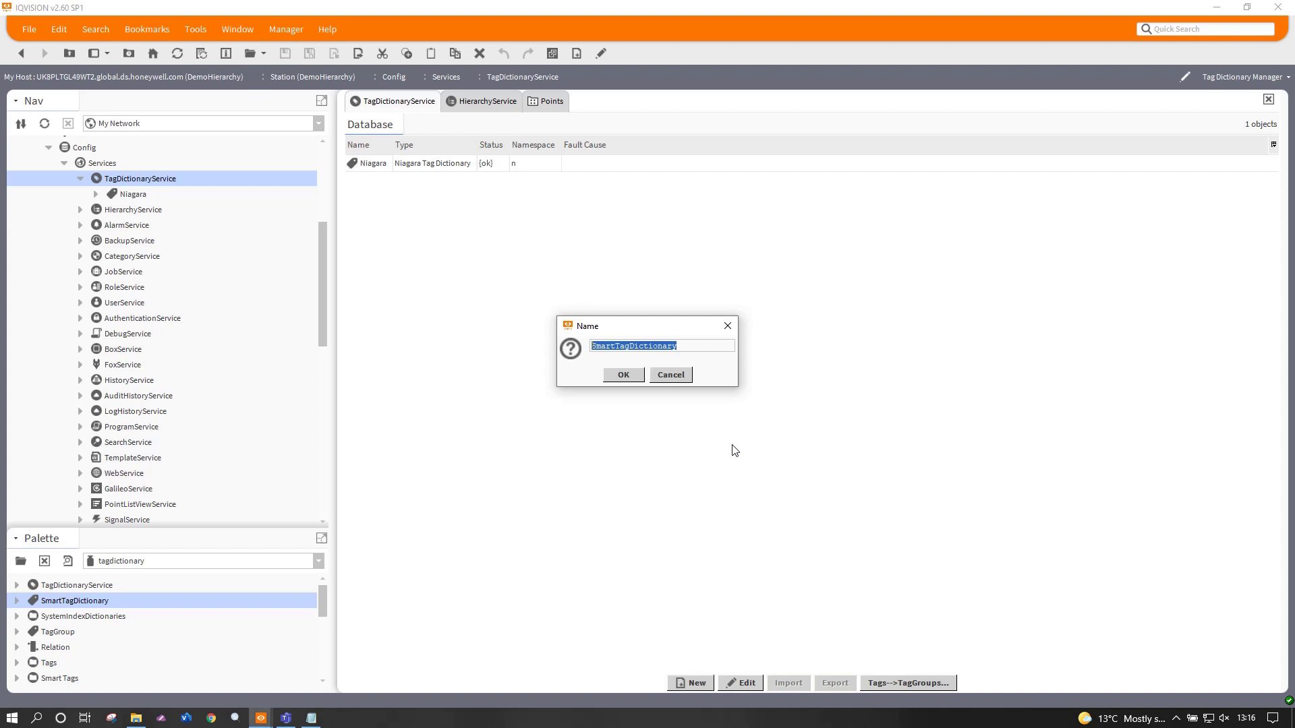
{"action": "type", "text": "cHI"}
{"action": "key", "text": "BackSpace"}
{"action": "key", "text": "BackSpace"}
{"action": "key", "text": "BackSpace"}
{"action": "type", "text": "Chilled_Beams"}
{"action": "key", "text": "BackSpace"}
{"action": "left_click", "coordinate": [623, 375]}
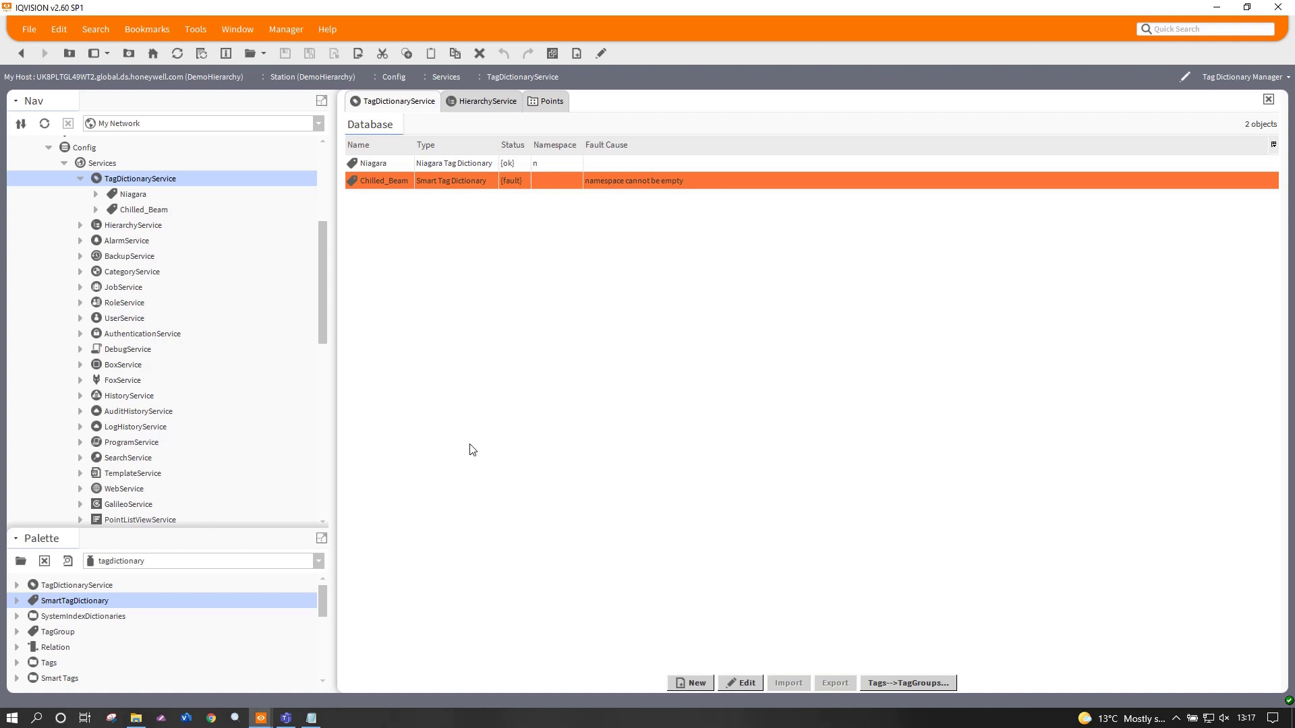
{"action": "left_click", "coordinate": [551, 102]}
{"action": "left_click", "coordinate": [394, 329]}
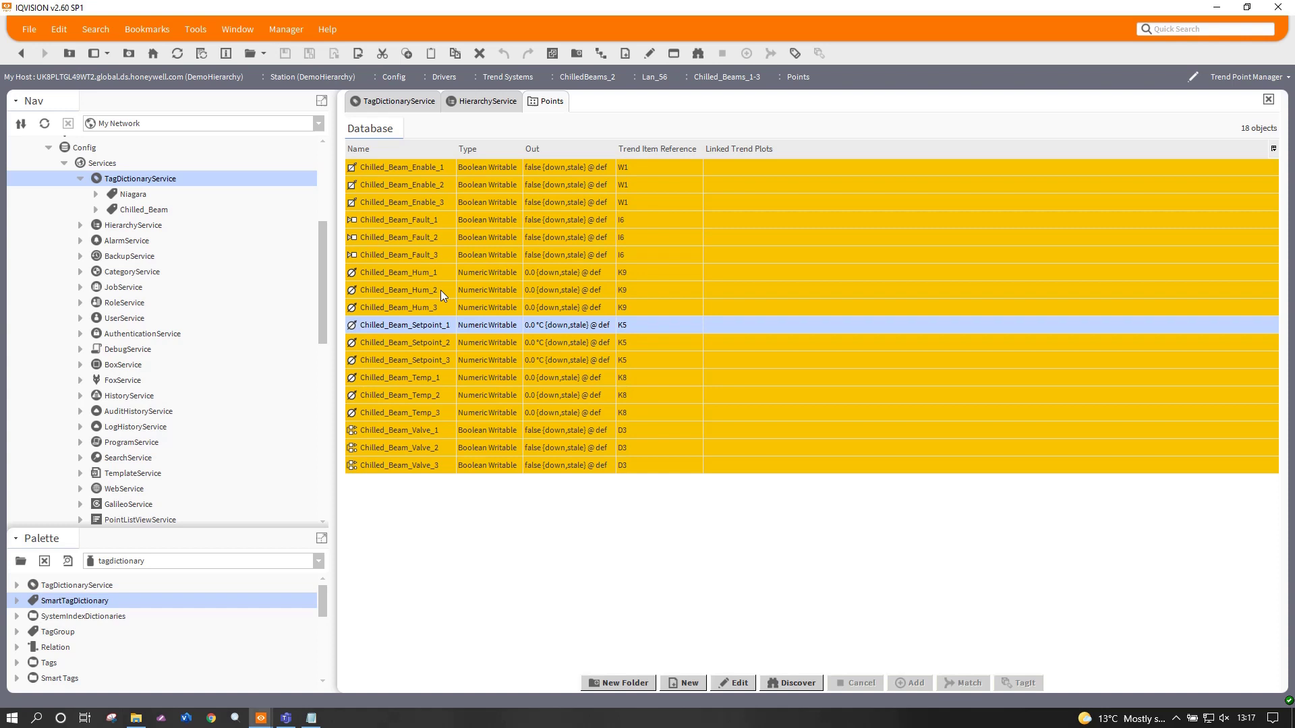
{"action": "left_click", "coordinate": [425, 238]}
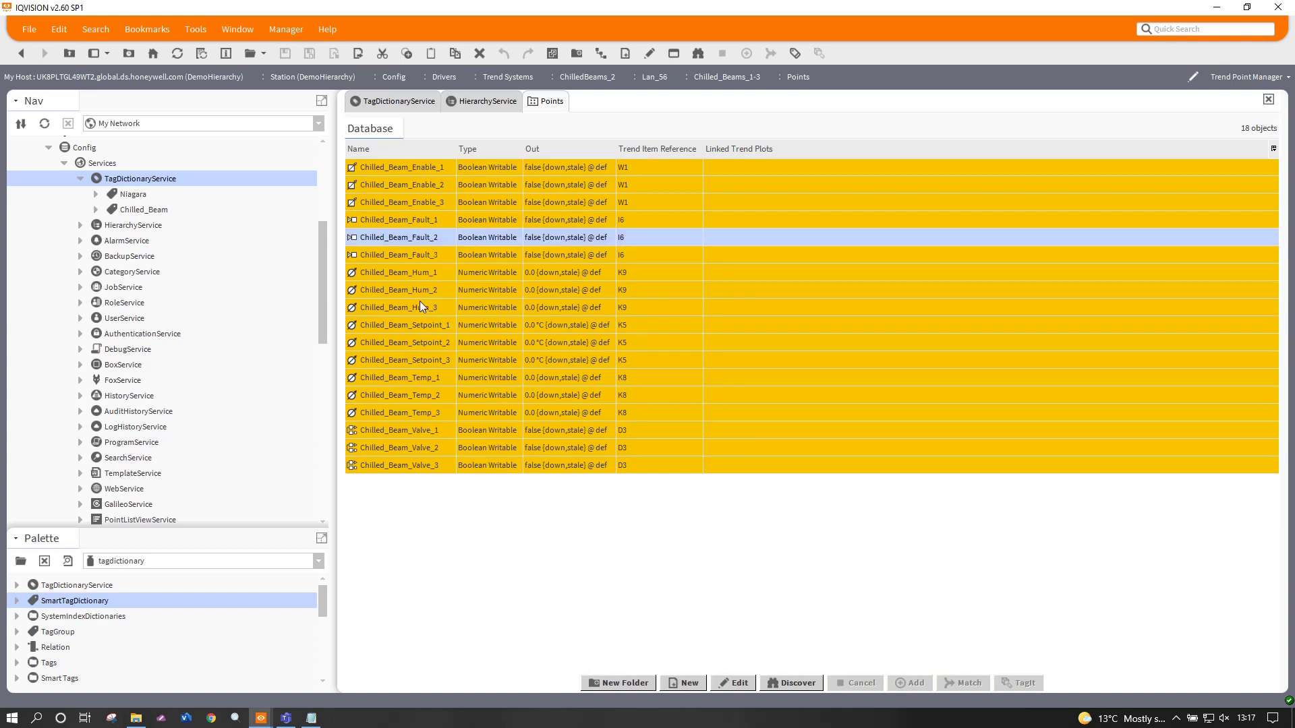
{"action": "left_click", "coordinate": [424, 328]}
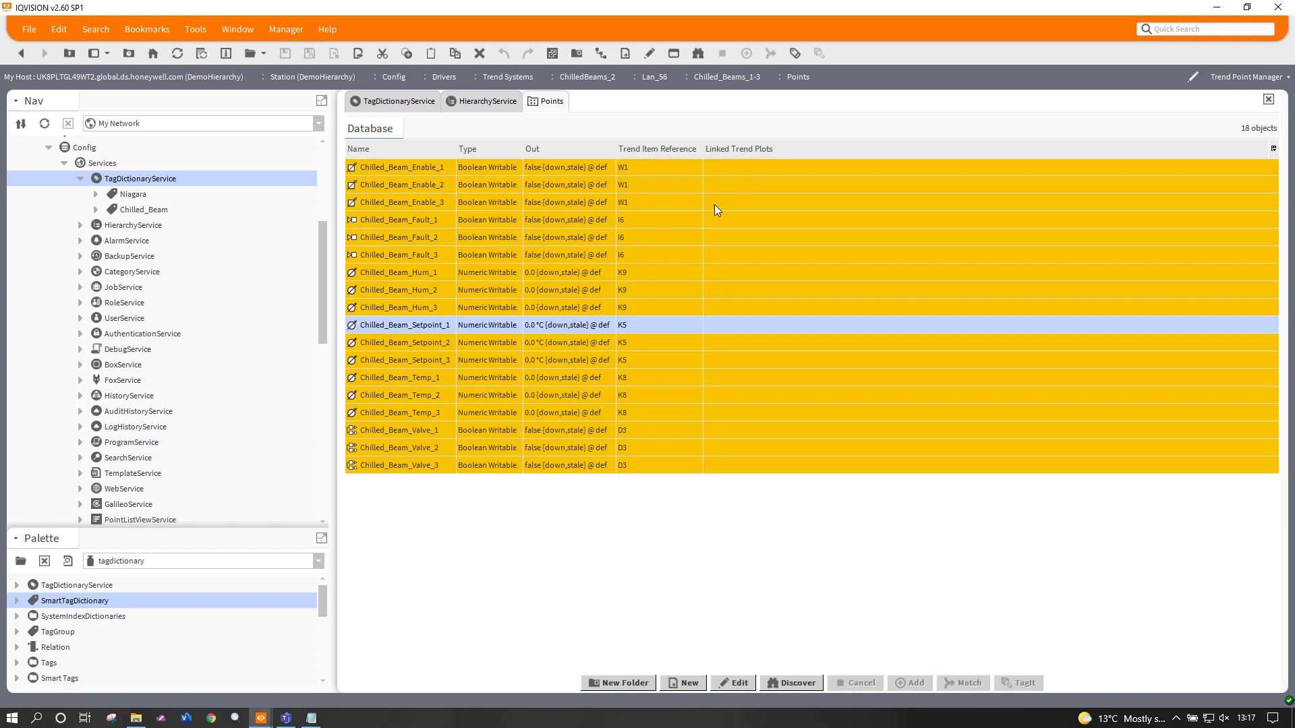
{"action": "left_click", "coordinate": [398, 101]}
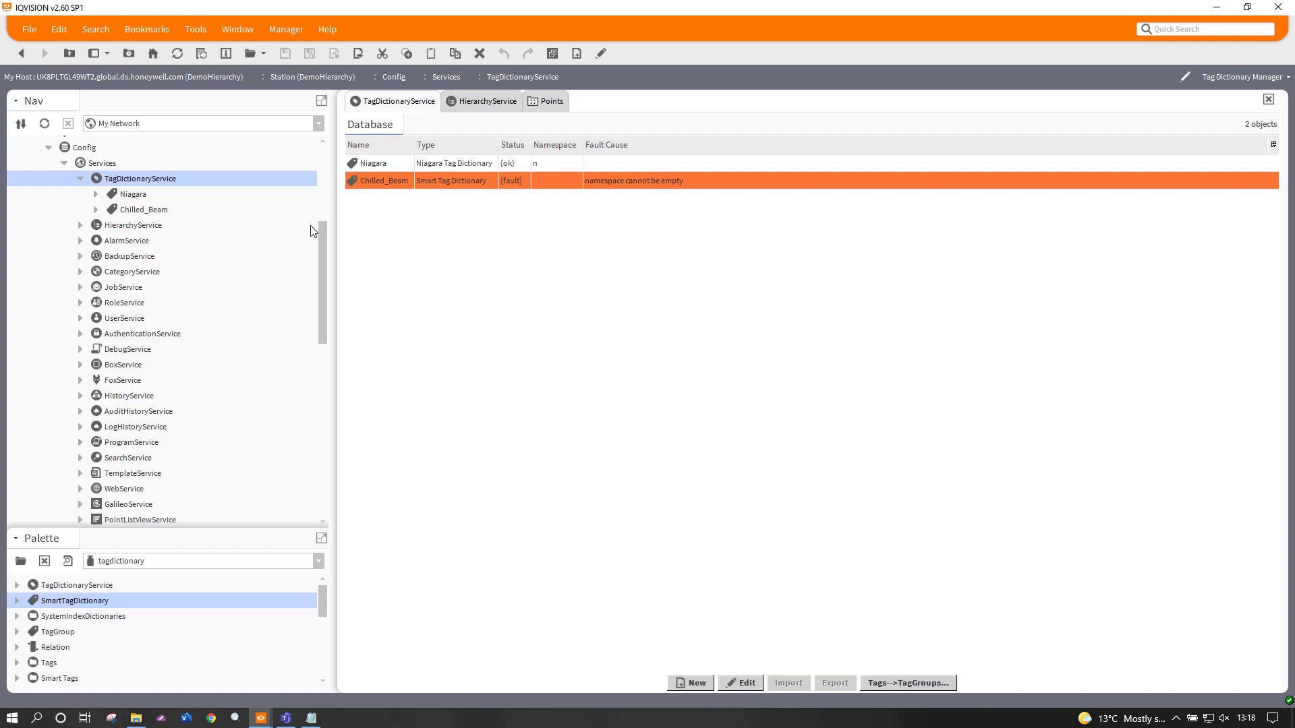
Open the station Services list, try a quick search for n:name, then return to TagDictionaryService
{"action": "double_click", "coordinate": [100, 164]}
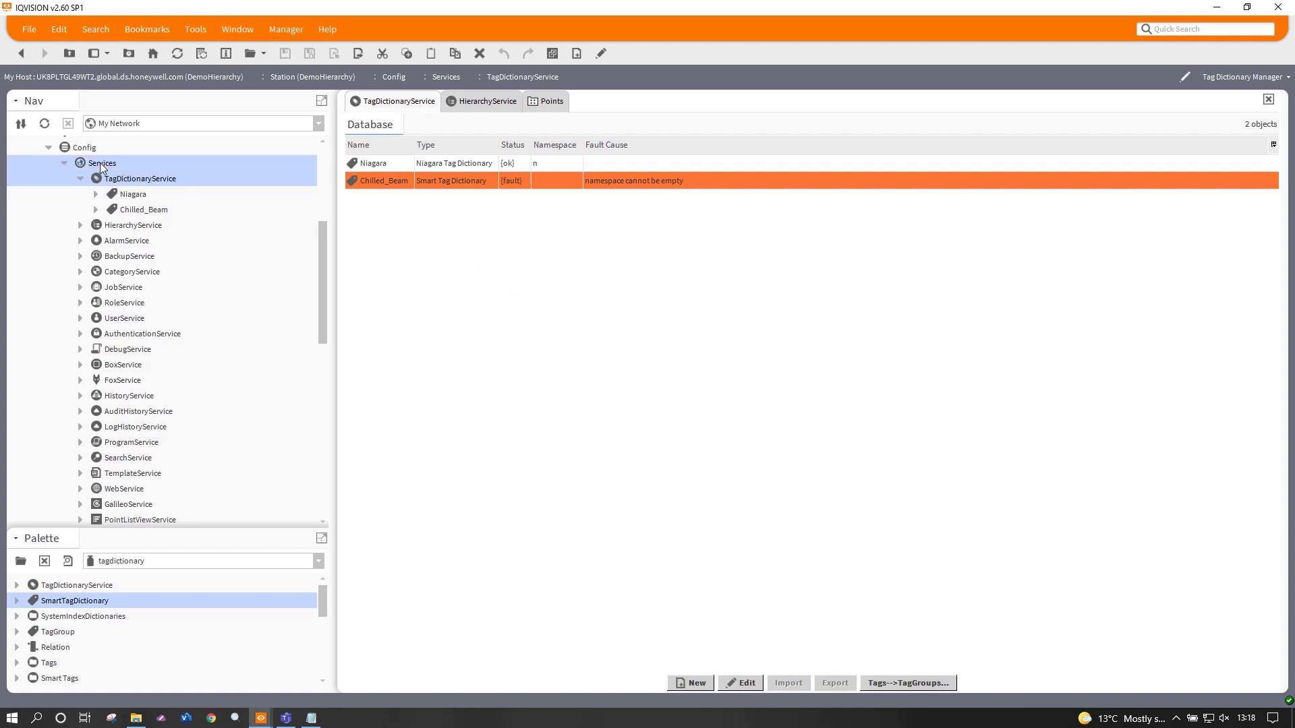
{"action": "left_click", "coordinate": [1191, 30]}
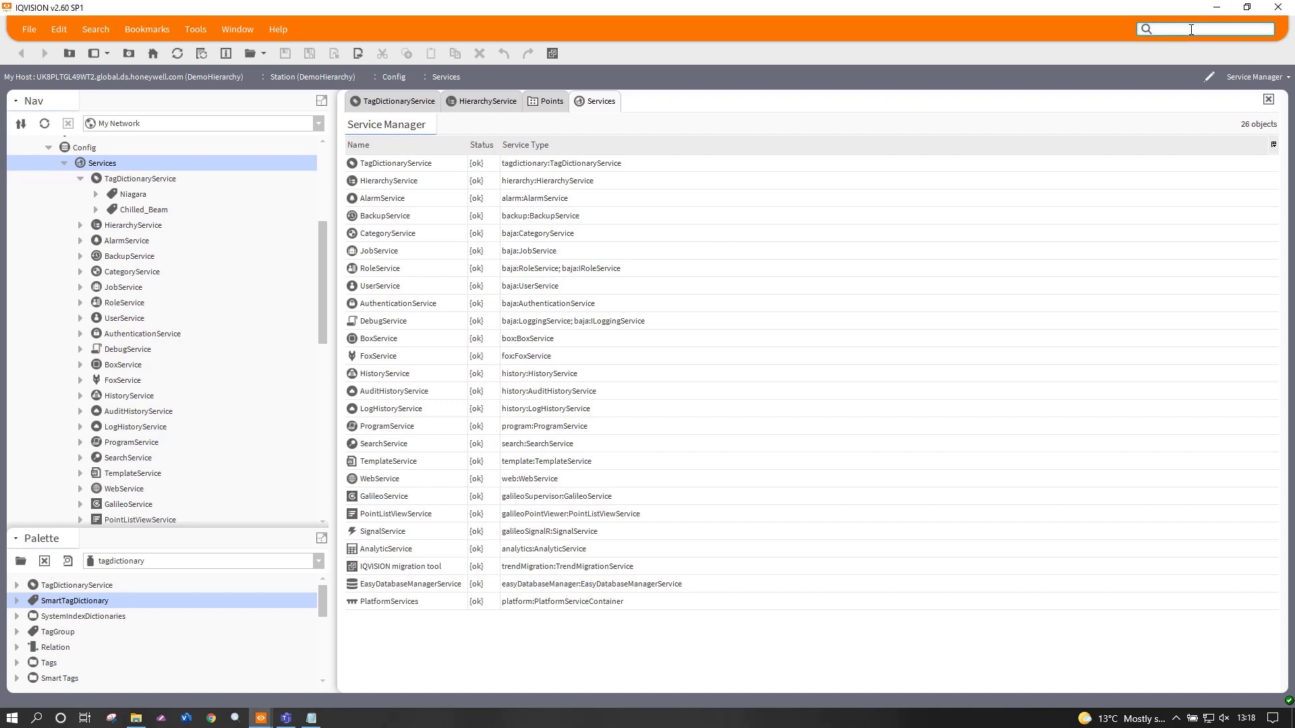
{"action": "type", "text": "n:name"}
{"action": "key", "text": "BackSpace"}
{"action": "left_click", "coordinate": [389, 102]}
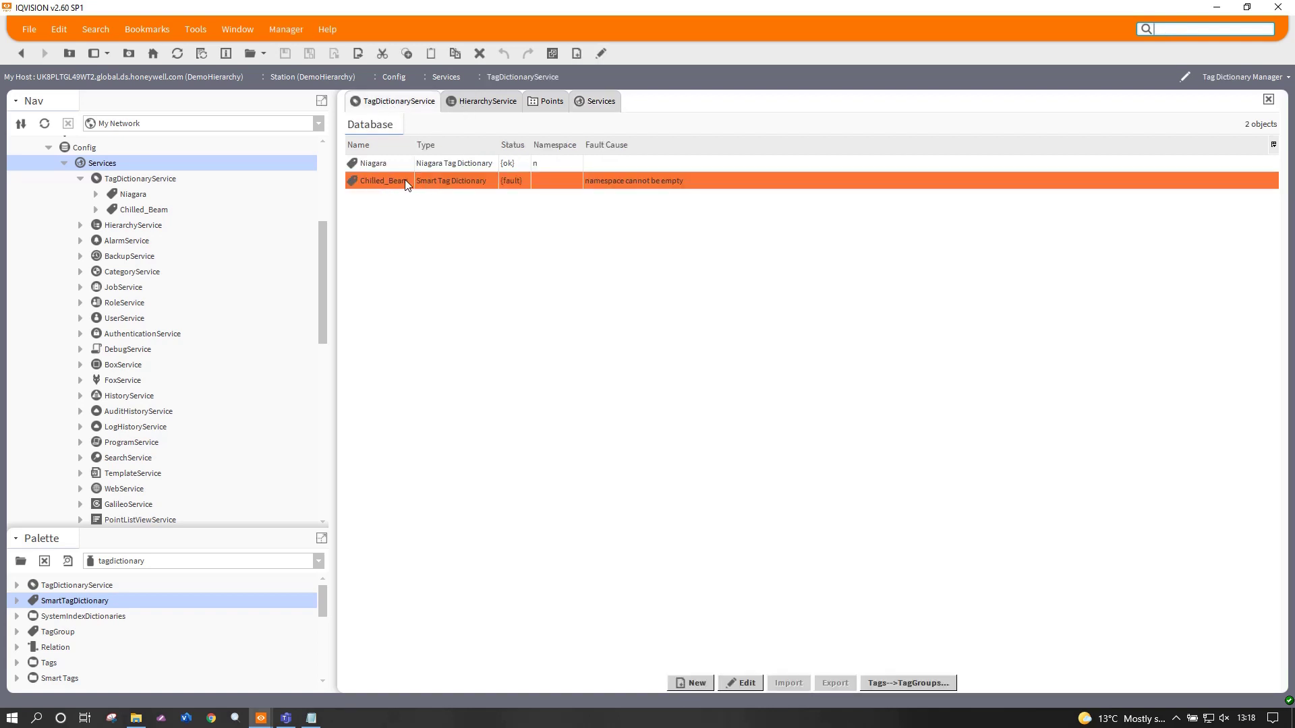
Set the Chilled_Beam dictionary's Namespace property to cb
{"action": "double_click", "coordinate": [397, 182]}
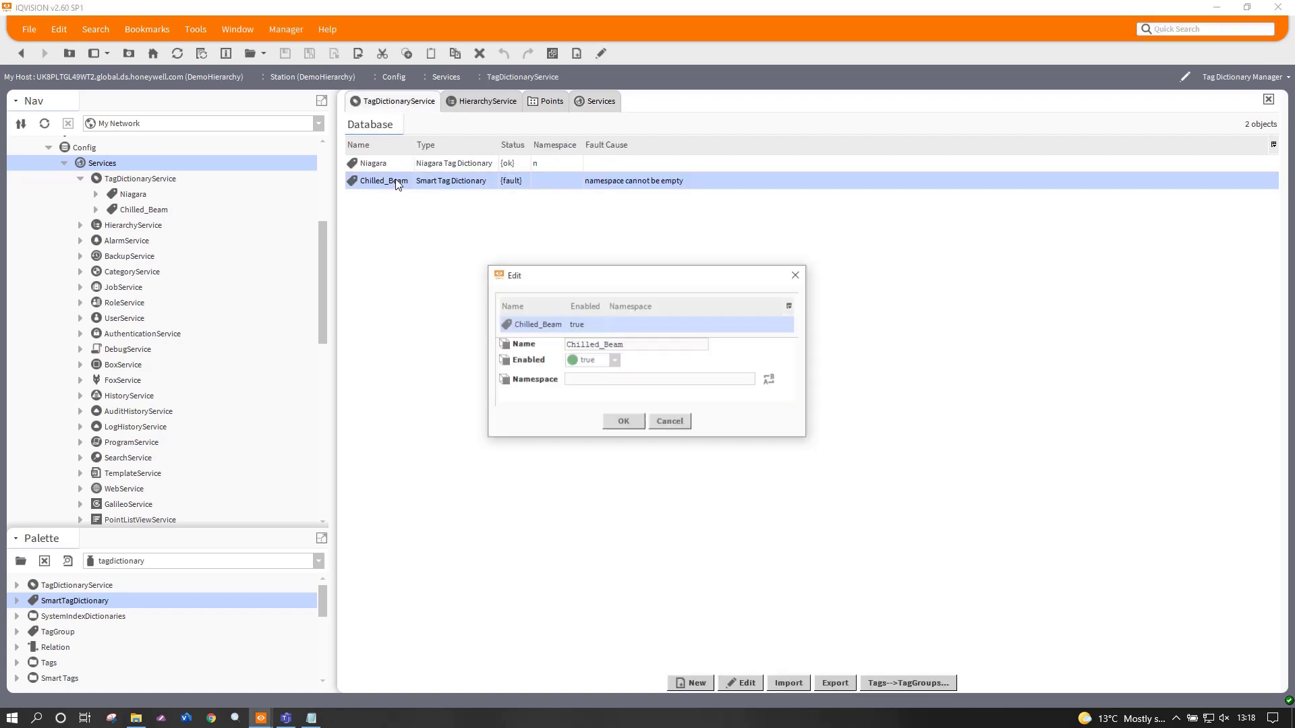
{"action": "left_click", "coordinate": [595, 379]}
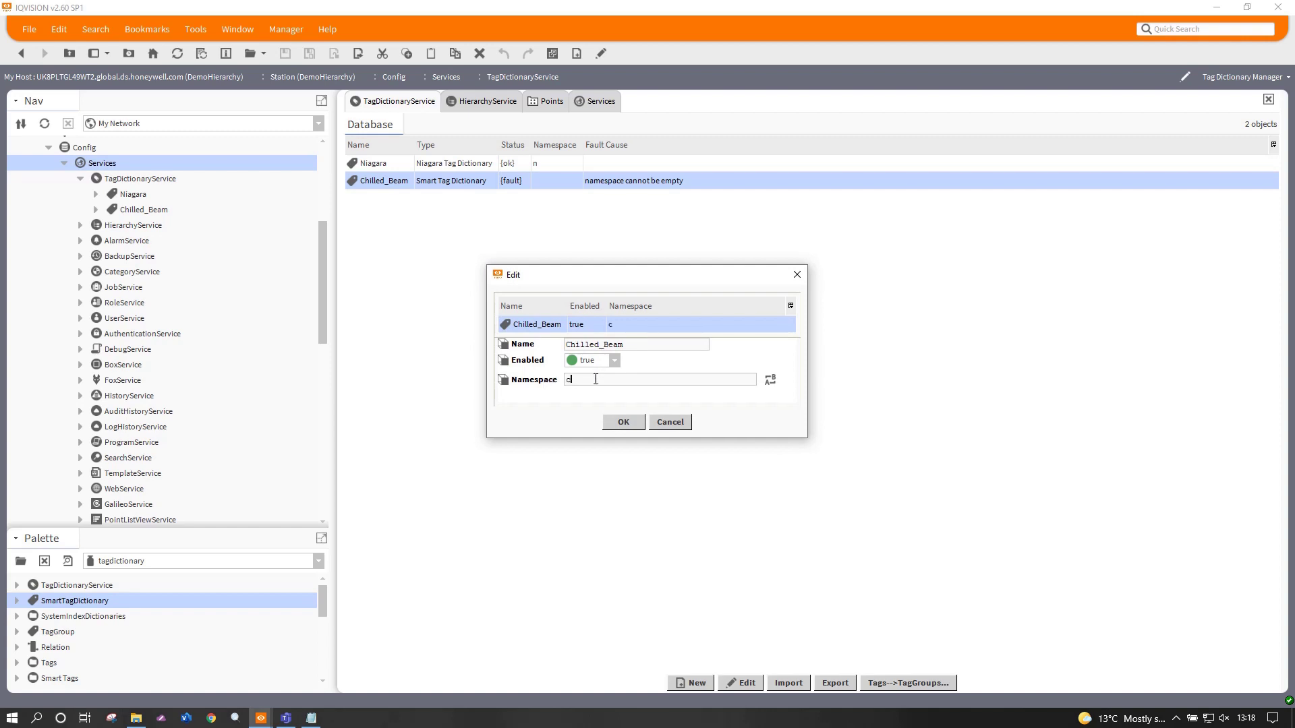
{"action": "type", "text": "cb:"}
{"action": "key", "text": "BackSpace"}
{"action": "left_click", "coordinate": [629, 423]}
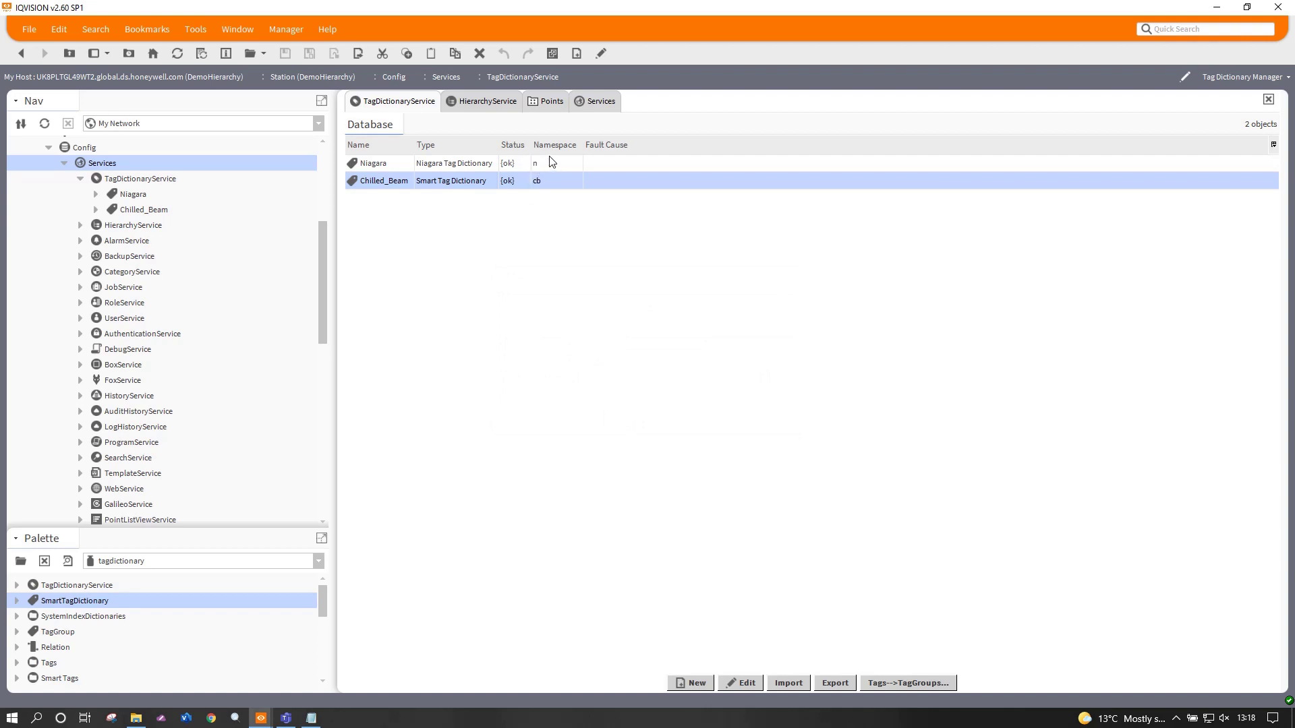
Expand Niagara in the Nav tree, briefly expanding then collapsing its Tag Definitions
{"action": "left_click", "coordinate": [96, 194]}
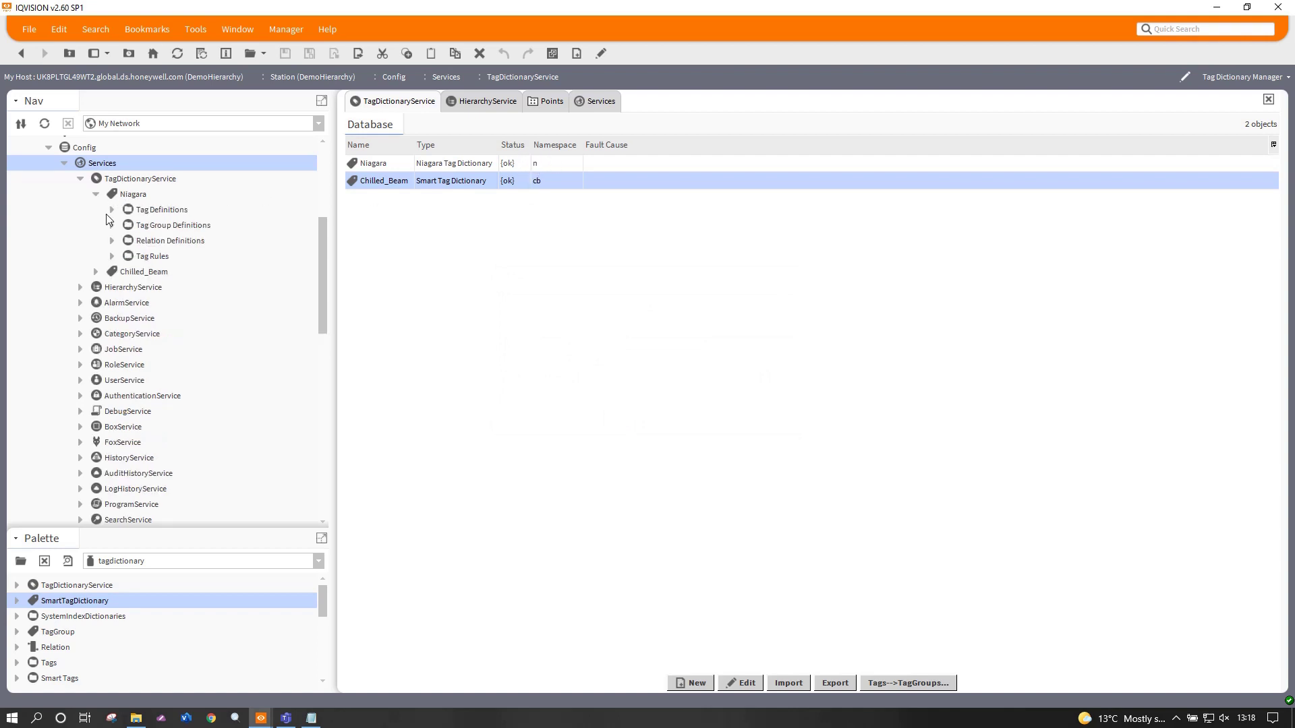
{"action": "left_click", "coordinate": [112, 209]}
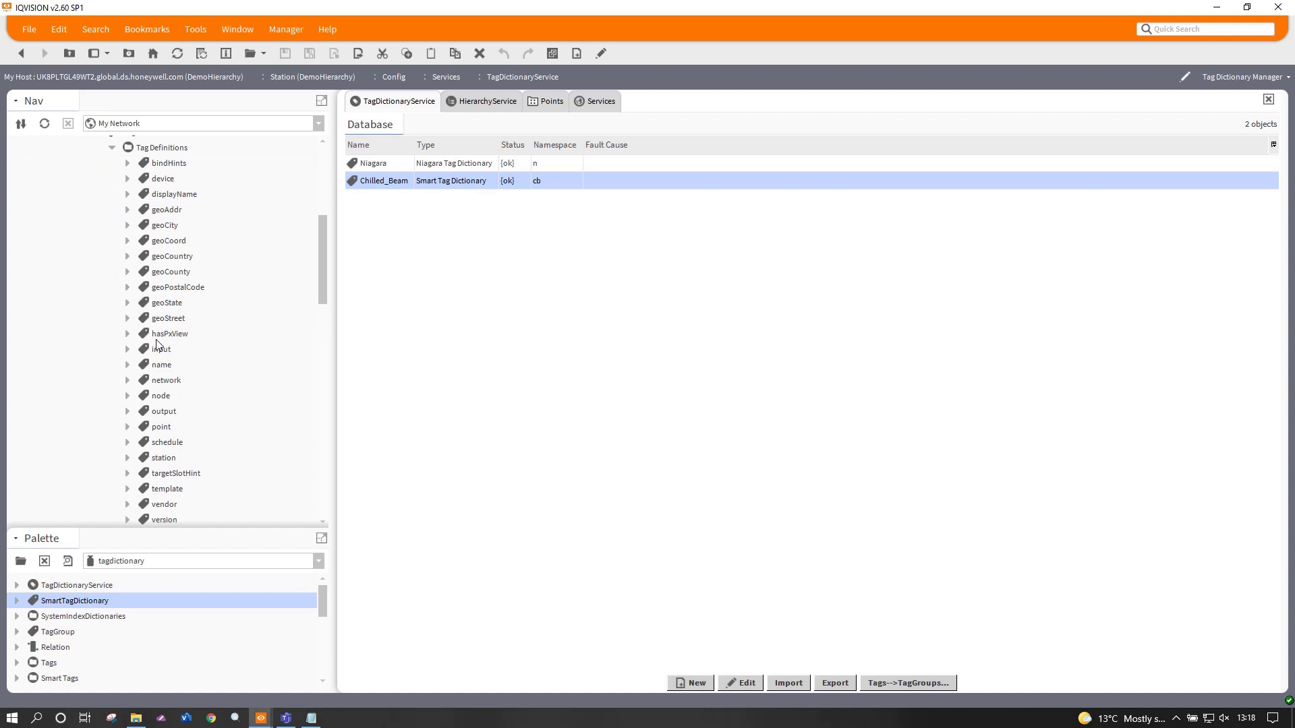
{"action": "left_click", "coordinate": [112, 148]}
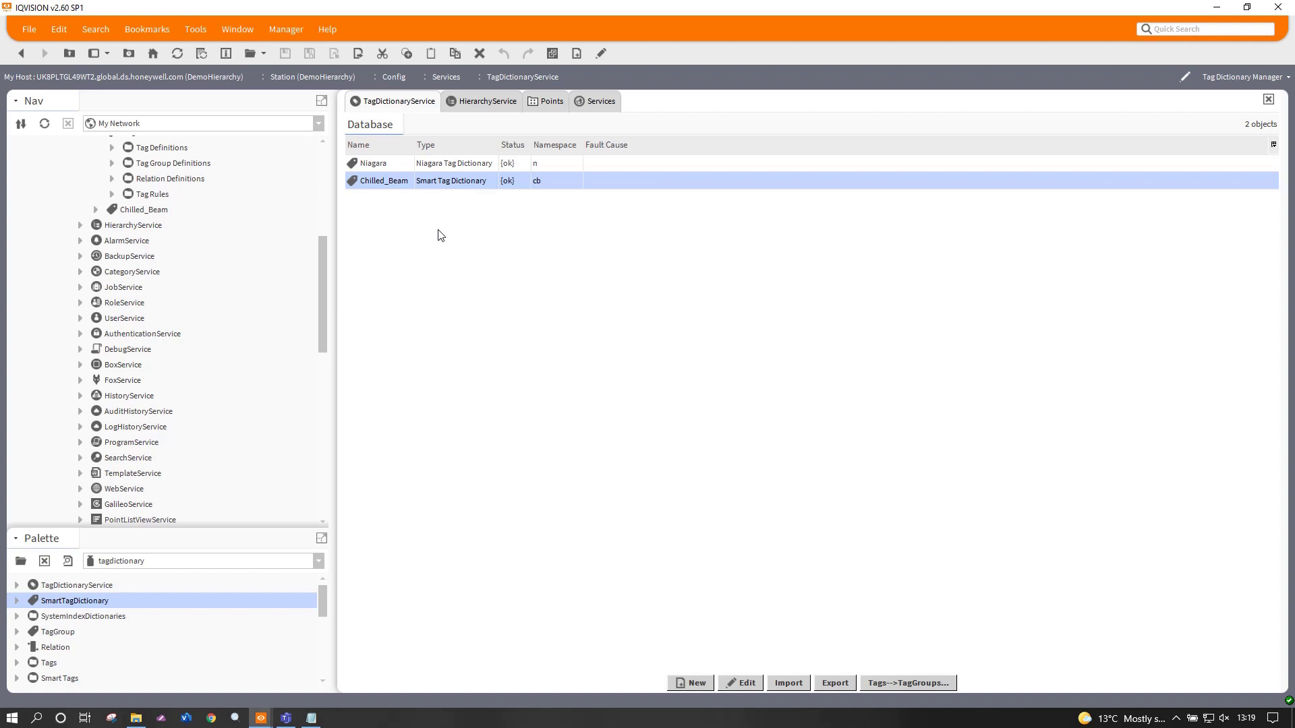
View Niagara's Tag Definitions property sheet, inspect the name tag, then go back to the list
{"action": "scroll", "coordinate": [223, 293], "scroll_direction": "up", "scroll_amount": 3}
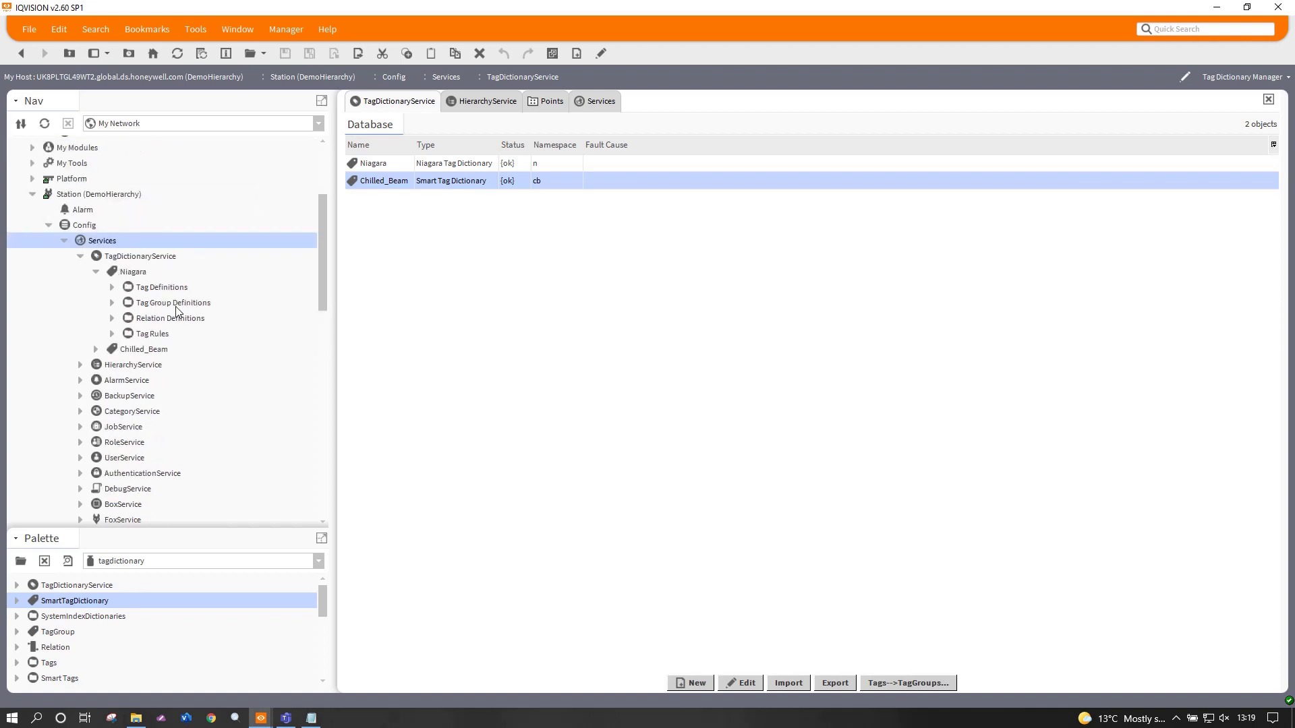
{"action": "double_click", "coordinate": [158, 288]}
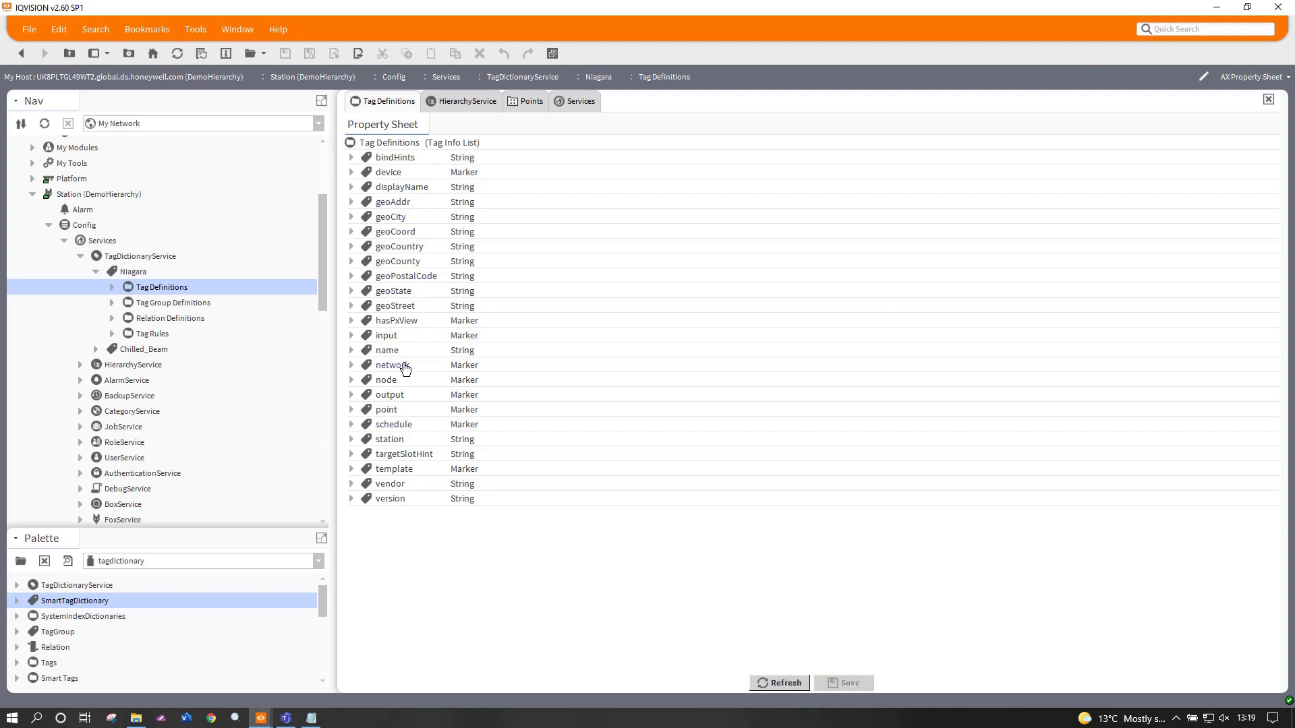
{"action": "double_click", "coordinate": [390, 352]}
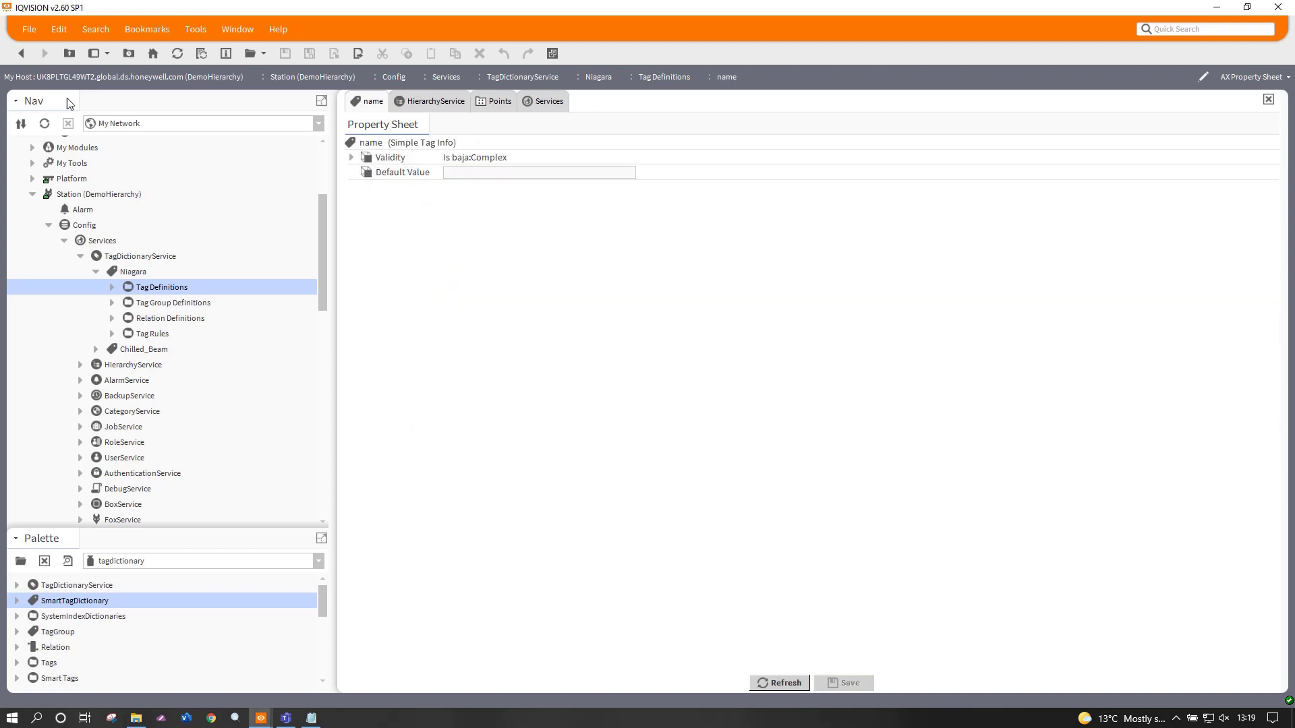
{"action": "left_click", "coordinate": [19, 54]}
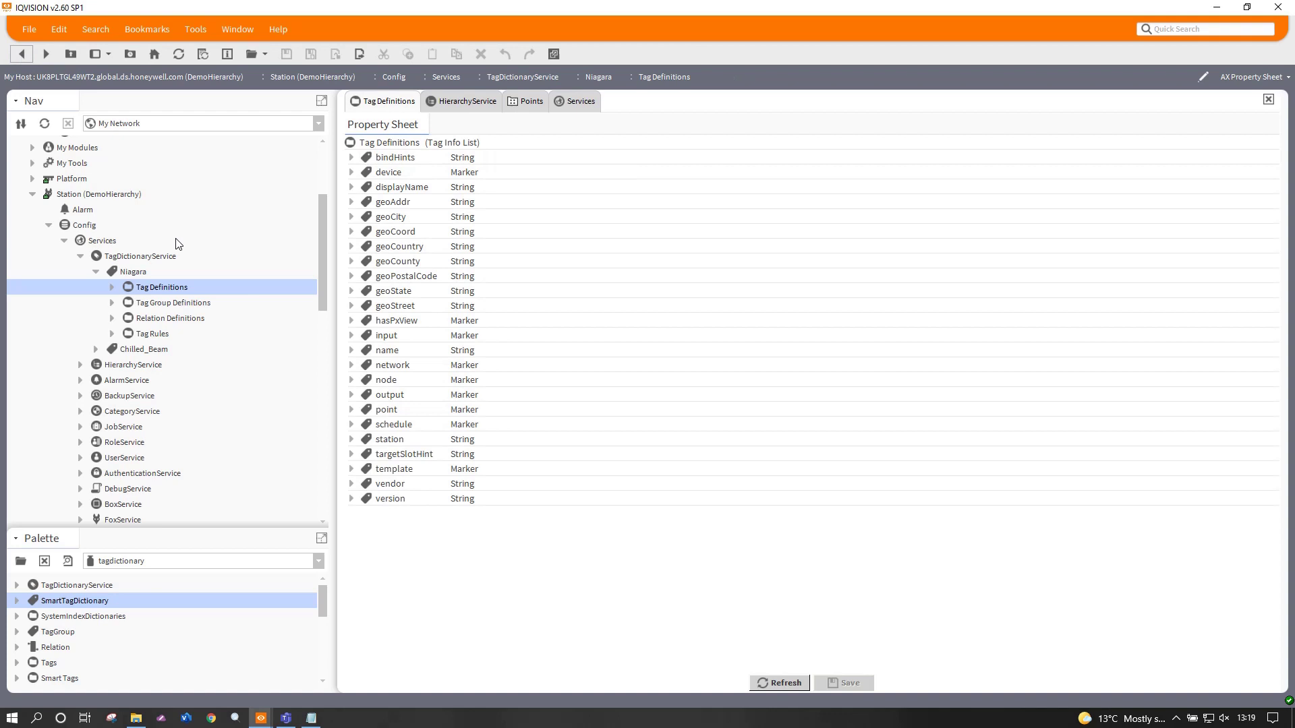
Expand Chilled_Beam and add a Marker tag definition named chilled_beam to its Tag Definitions
{"action": "left_click", "coordinate": [97, 271]}
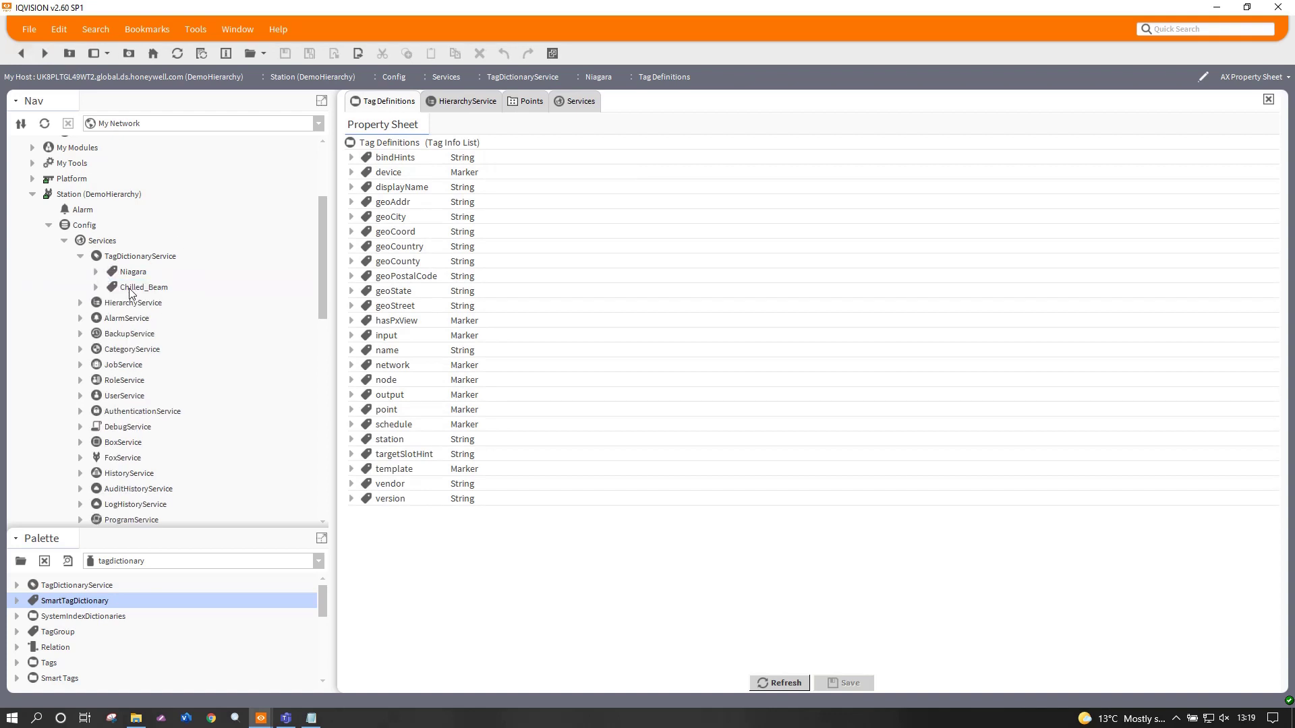
{"action": "left_click", "coordinate": [96, 288]}
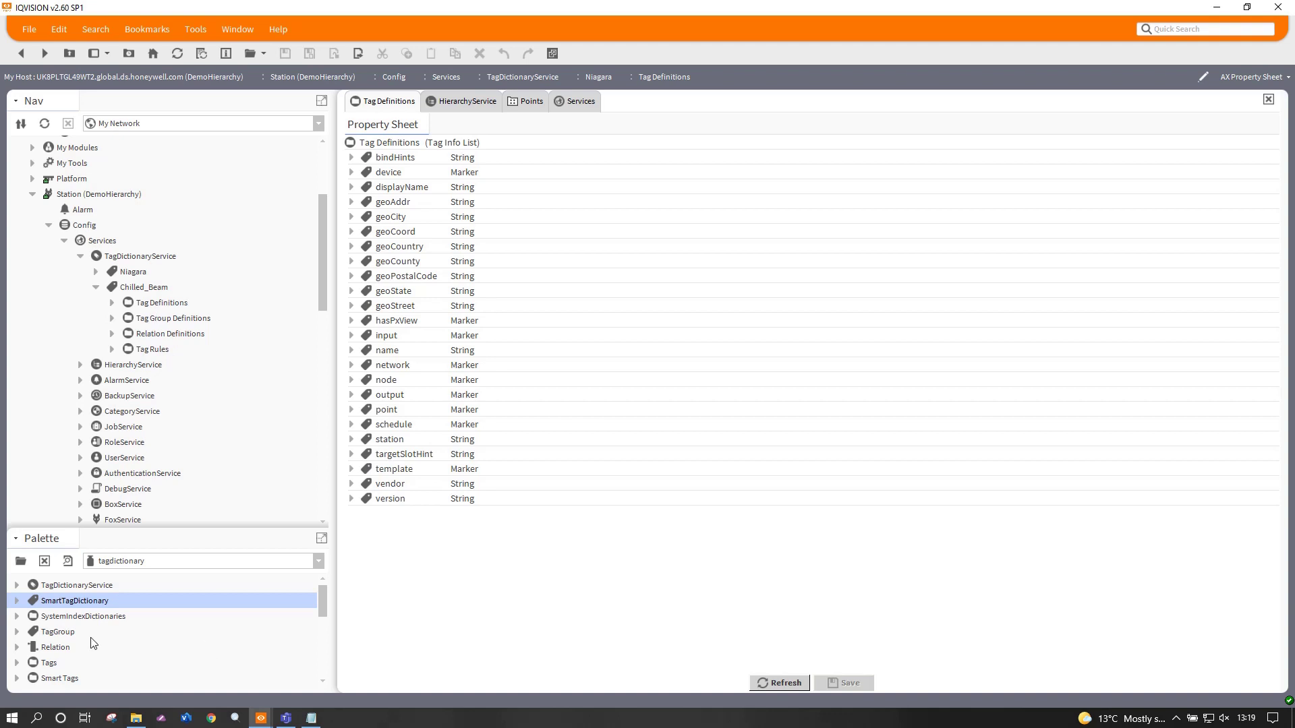
{"action": "left_click", "coordinate": [17, 663]}
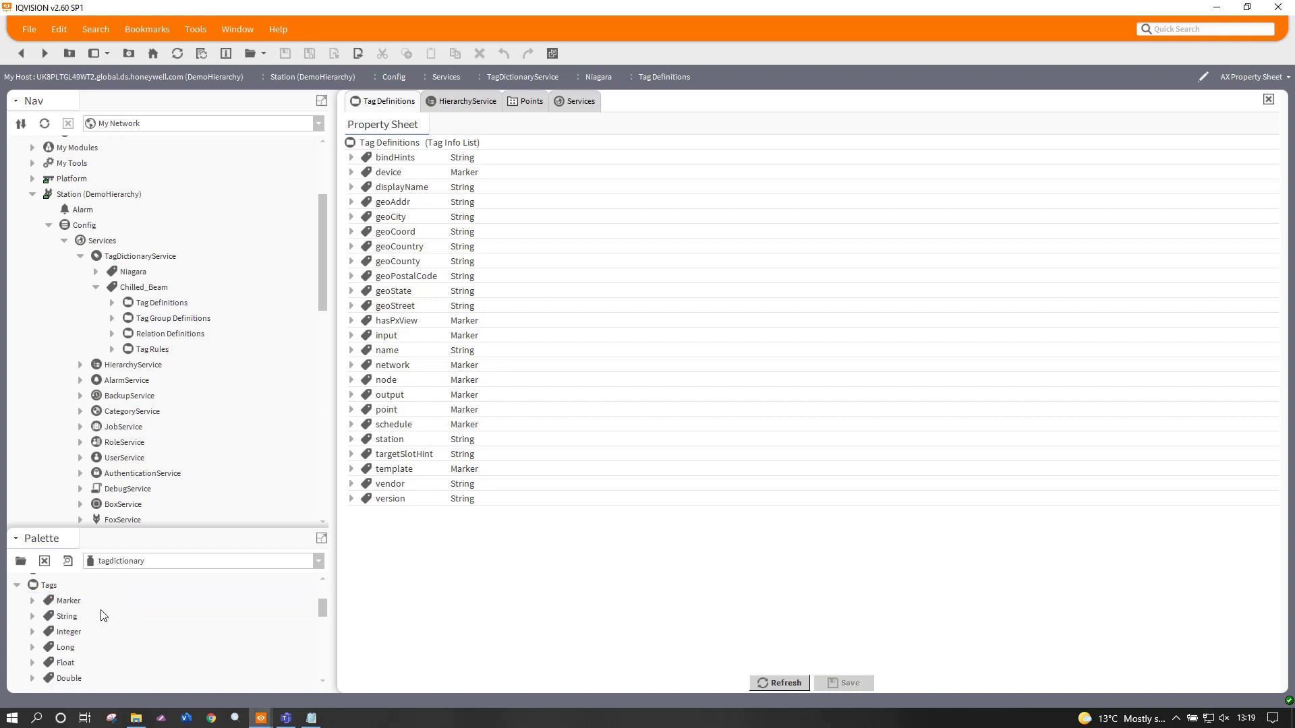
{"action": "mouse_move", "coordinate": [69, 601]}
{"action": "left_mouse_down"}
{"action": "mouse_move", "coordinate": [239, 382]}
{"action": "mouse_move", "coordinate": [165, 303]}
{"action": "left_mouse_up"}
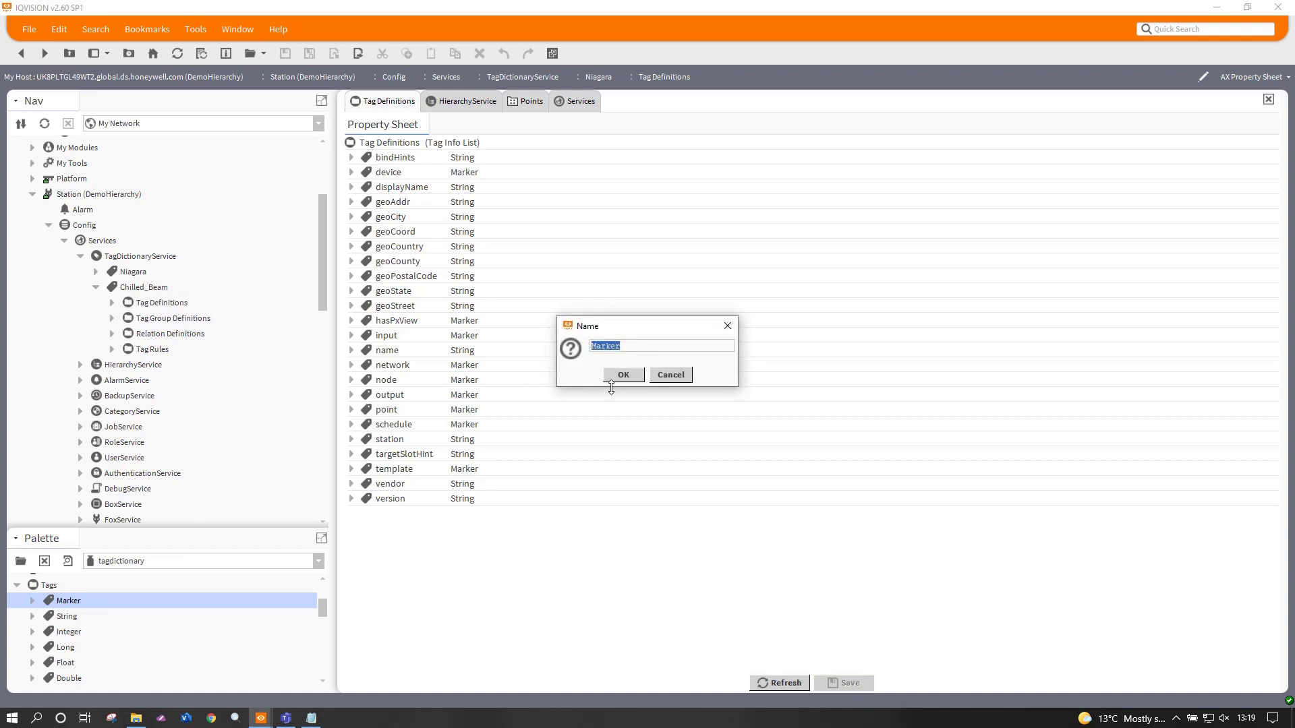
{"action": "type", "text": "chilled_beam"}
{"action": "left_click", "coordinate": [624, 376]}
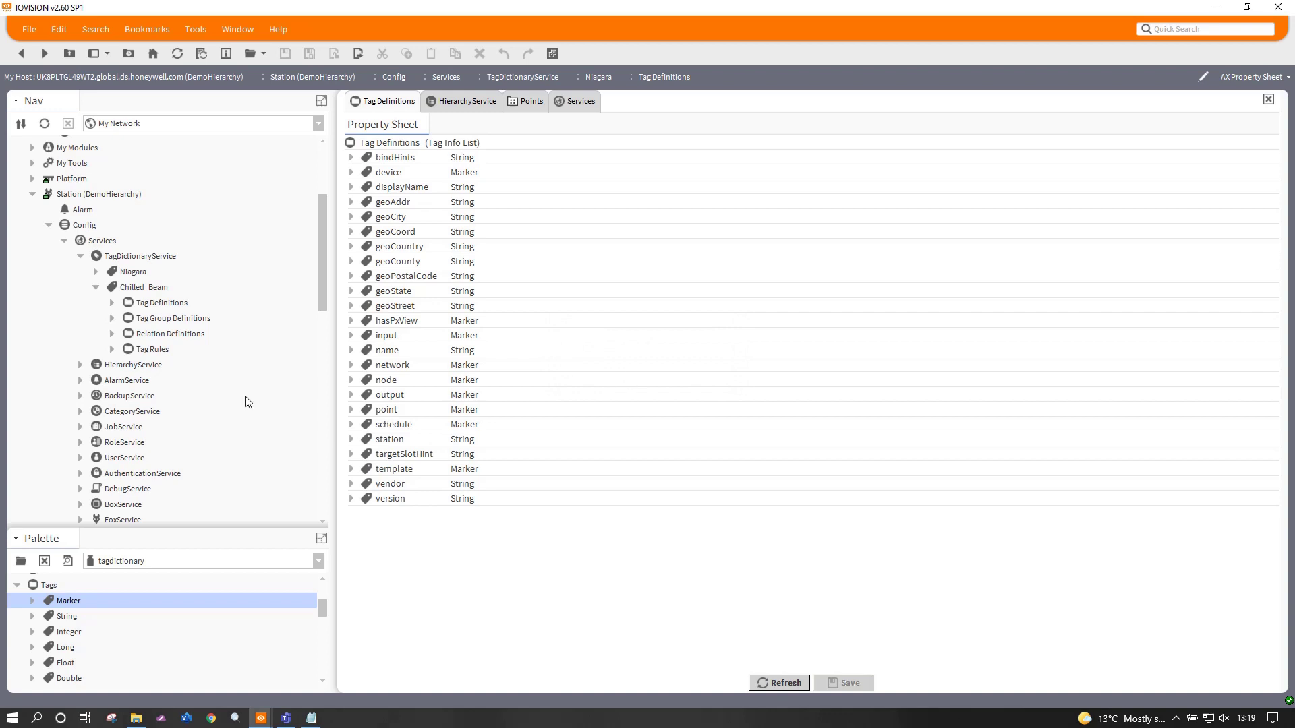
{"action": "left_click", "coordinate": [113, 304]}
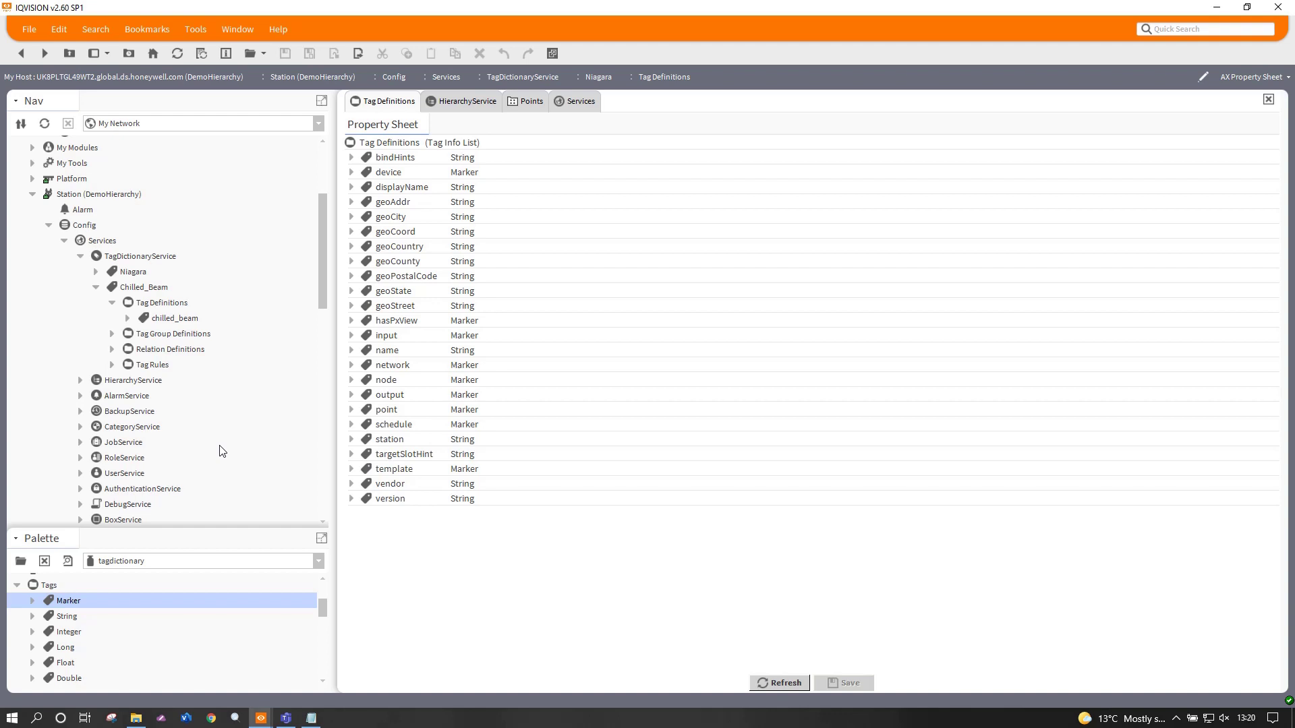
Expand Chilled_Beam's Tag Rules and pick BooleanFilterRule in the Palette
{"action": "left_click", "coordinate": [112, 365]}
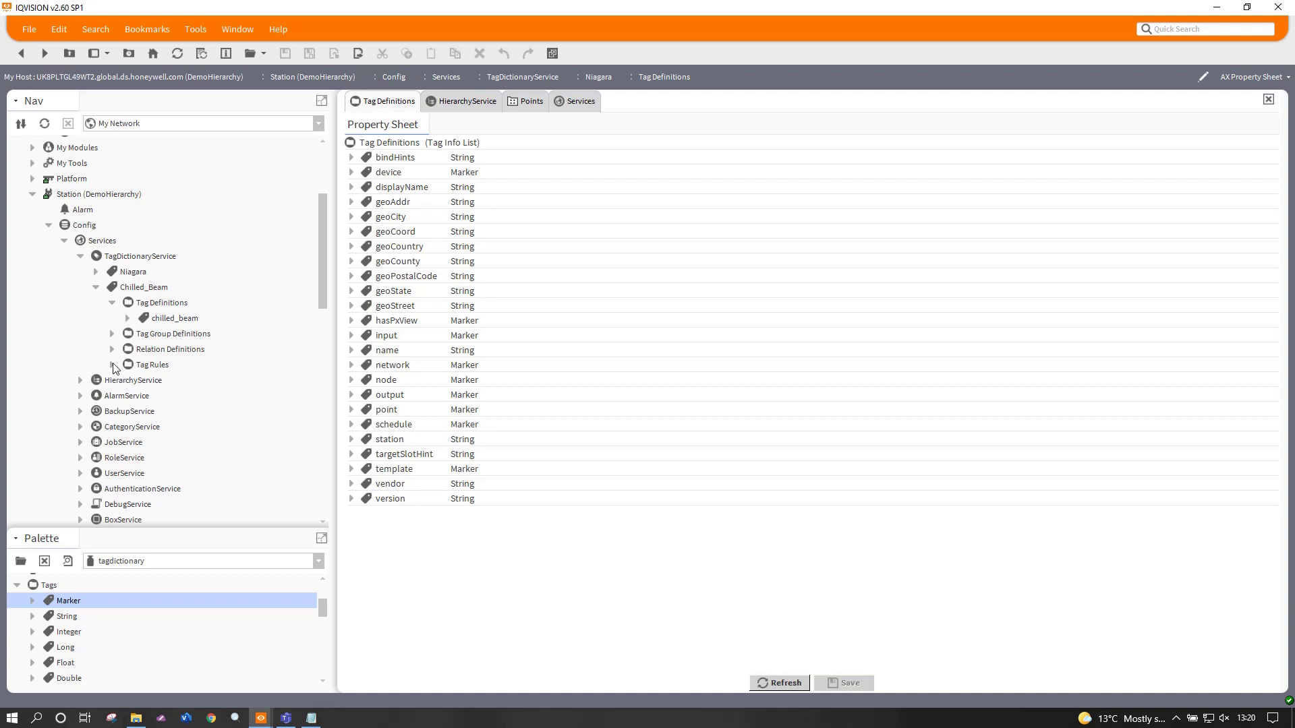
{"action": "left_click", "coordinate": [18, 586]}
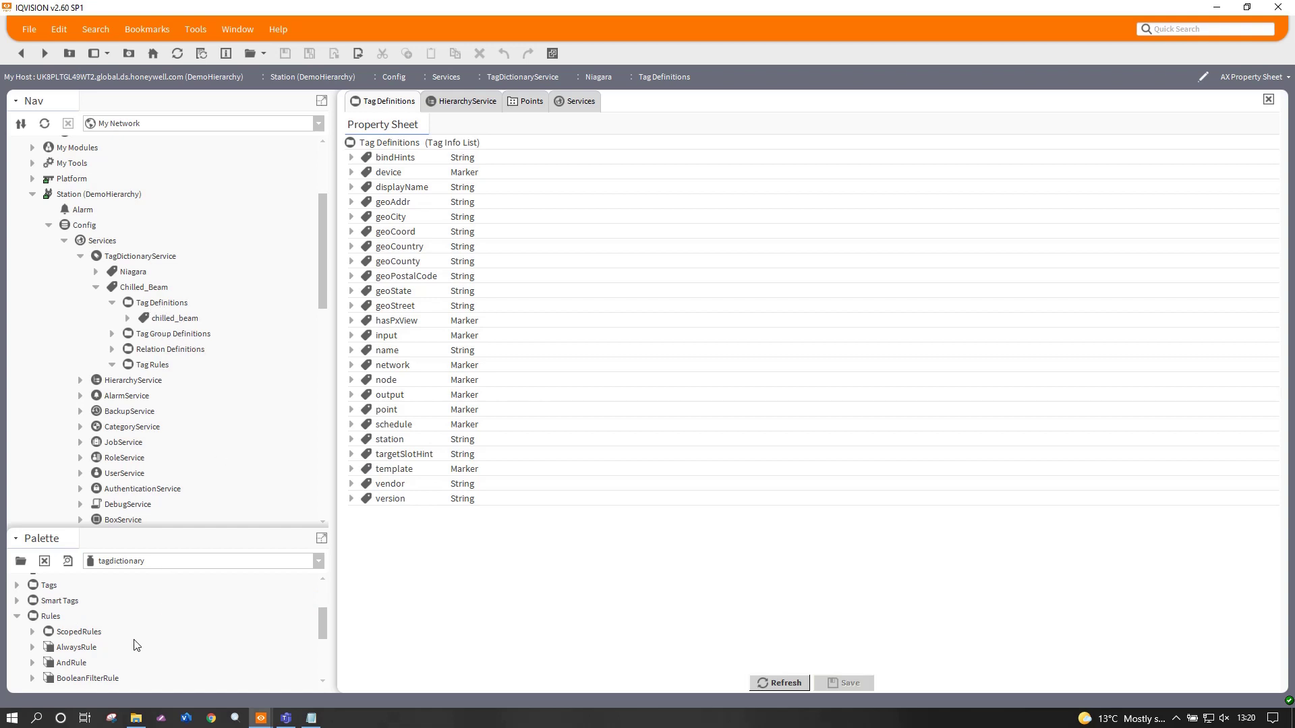
{"action": "scroll", "coordinate": [135, 645], "scroll_direction": "down", "scroll_amount": 2}
{"action": "scroll", "coordinate": [132, 644], "scroll_direction": "up", "scroll_amount": 1}
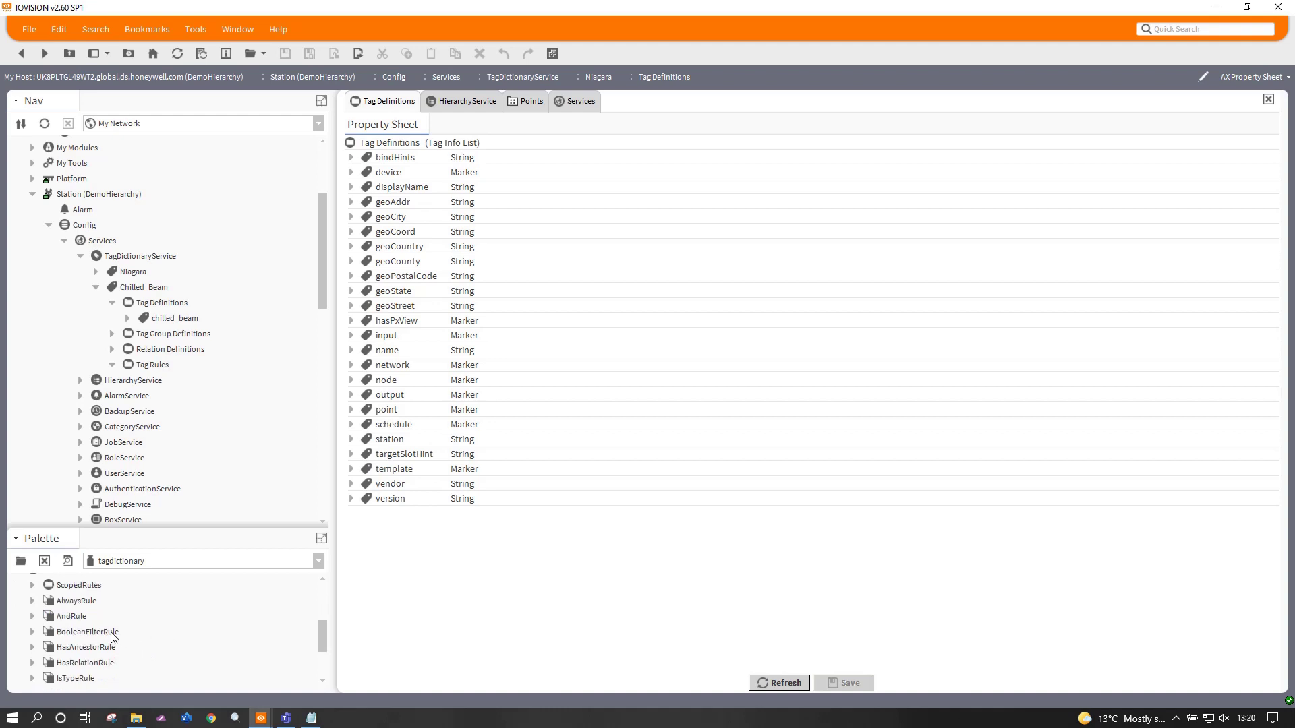
{"action": "left_click", "coordinate": [85, 632]}
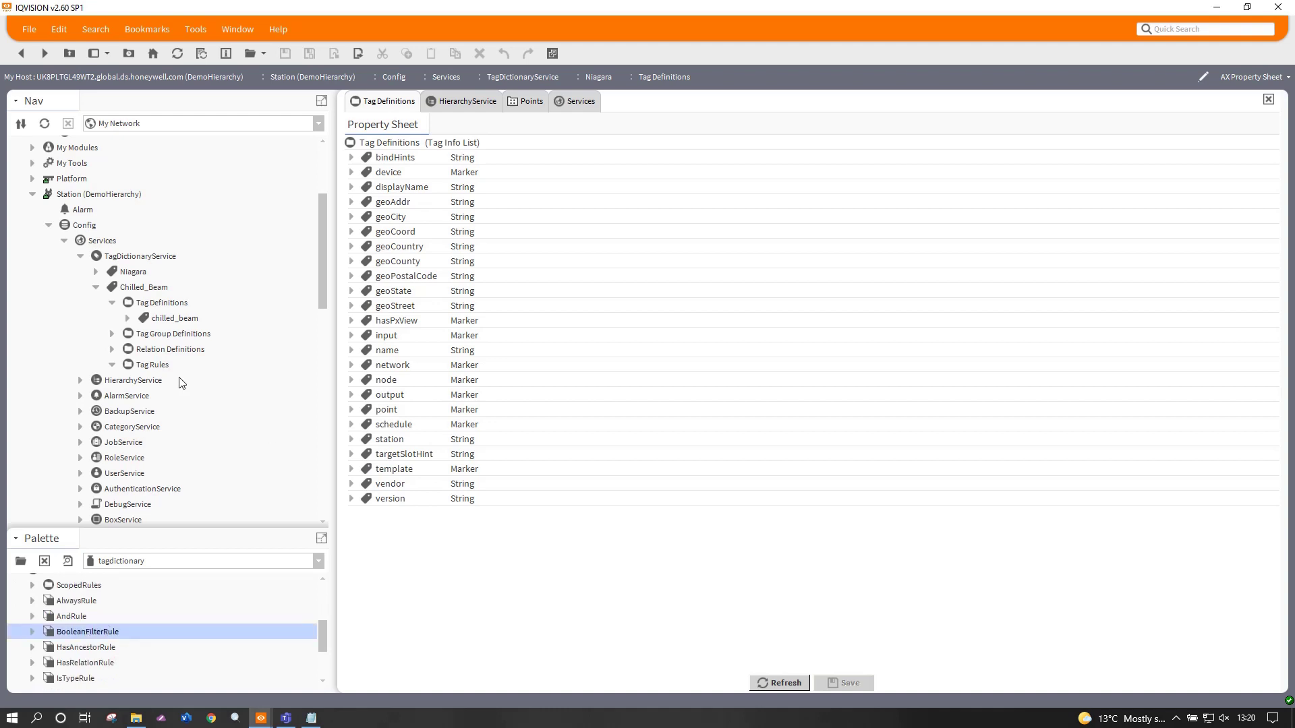
{"action": "double_click", "coordinate": [144, 365]}
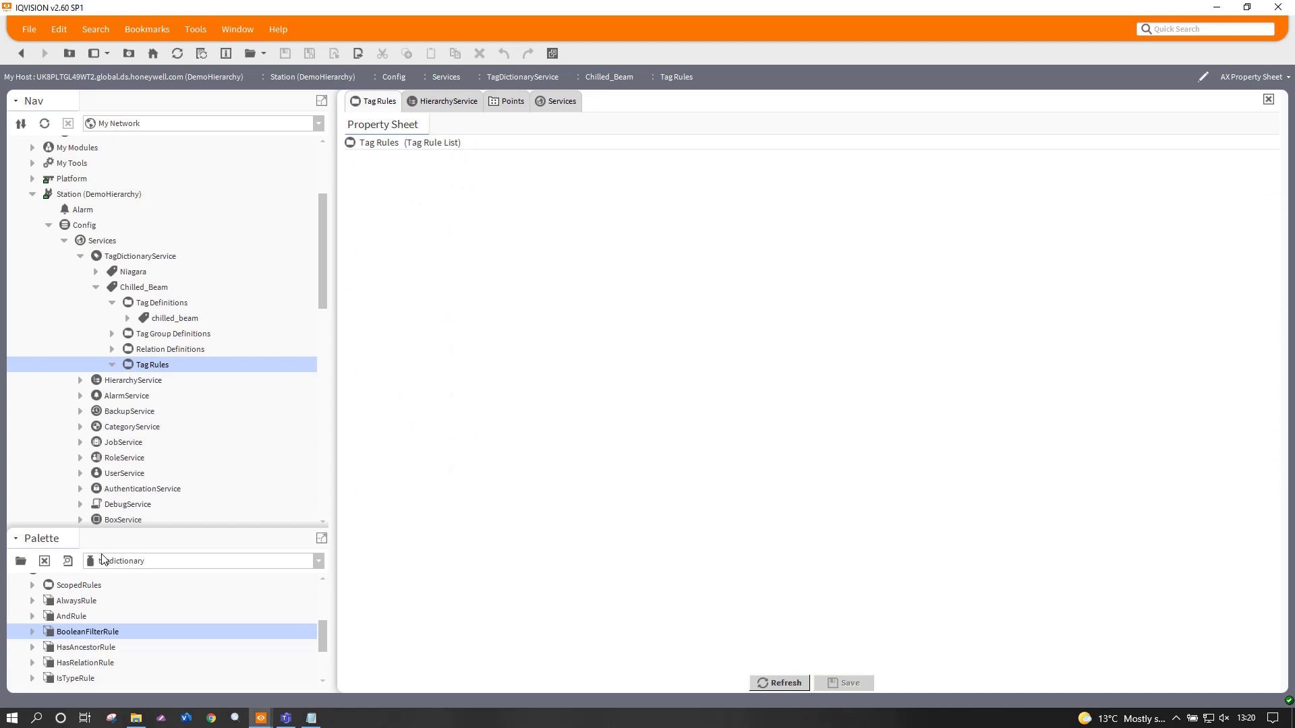
Add a BooleanFilterRule named is_chilled_beam to Tag Rules and expand its Condition
{"action": "left_click_drag", "start_coordinate": [69, 638], "coordinate": [162, 362]}
{"action": "type", "text": "Chil"}
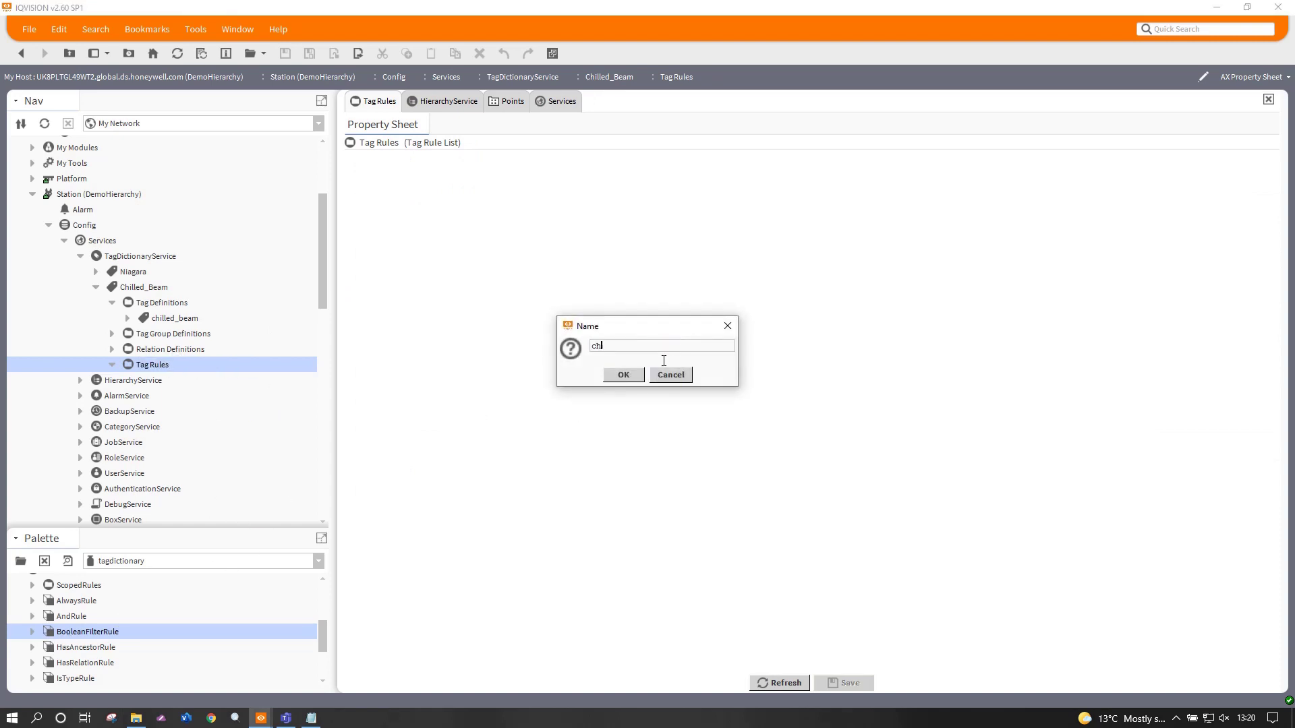
{"action": "key", "text": "BackSpace"}
{"action": "key", "text": "BackSpace"}
{"action": "key", "text": "BackSpace"}
{"action": "key", "text": "BackSpace"}
{"action": "type", "text": "is_chilled_beam"}
{"action": "left_click", "coordinate": [622, 375]}
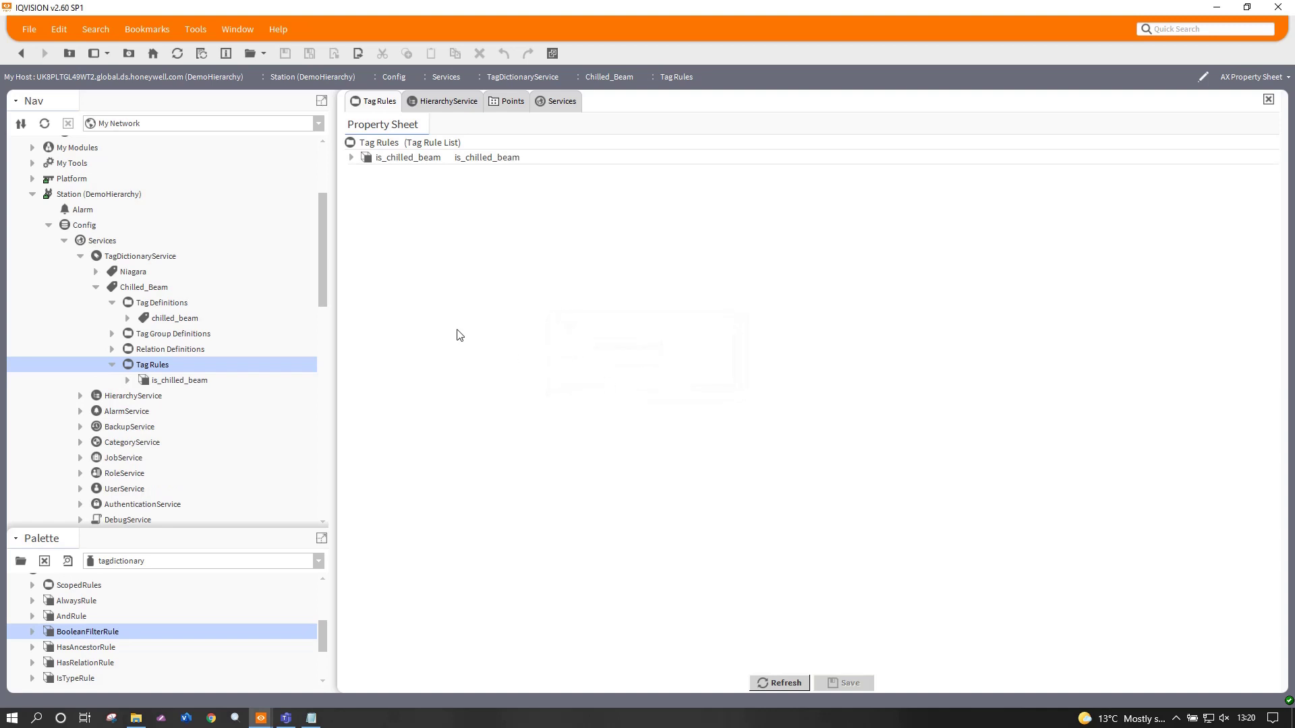
{"action": "left_click", "coordinate": [351, 159]}
{"action": "left_click", "coordinate": [365, 172]}
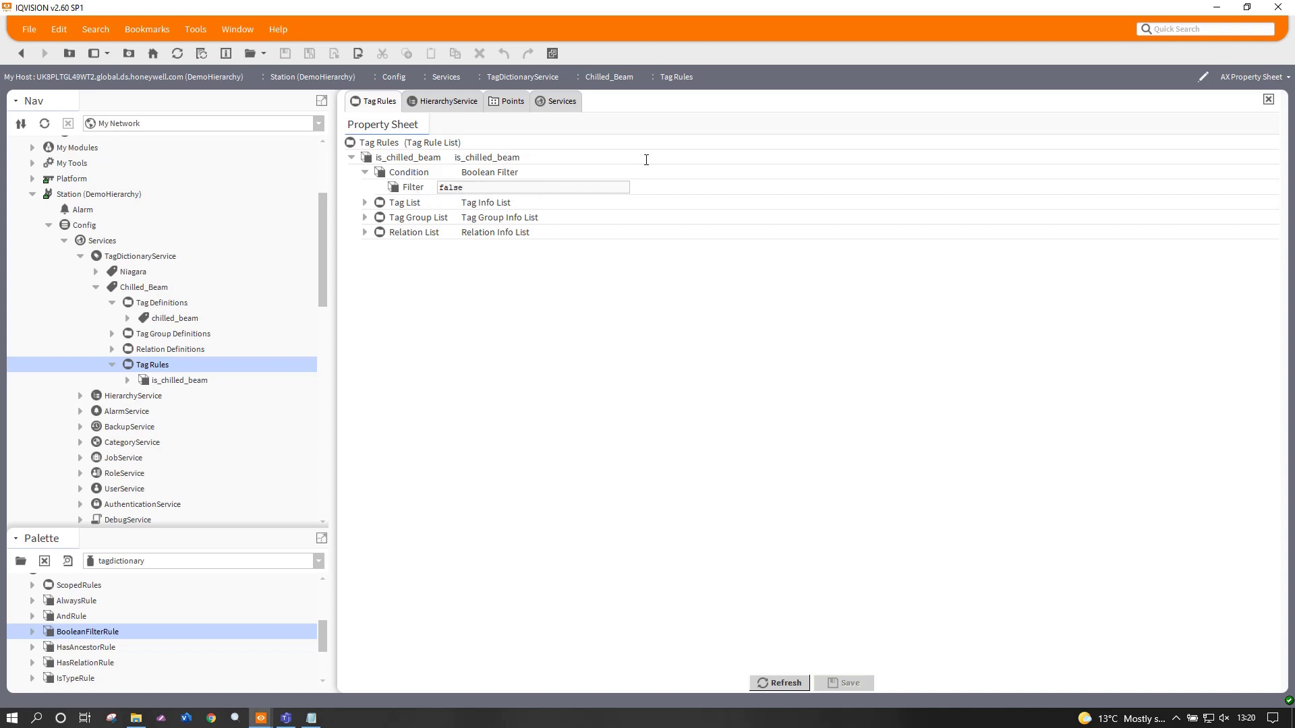
Paste n:displayName like '.*Chilled_Beam.*' from Notepad into the rule's Filter value
{"action": "key", "text": "alt+Tab"}
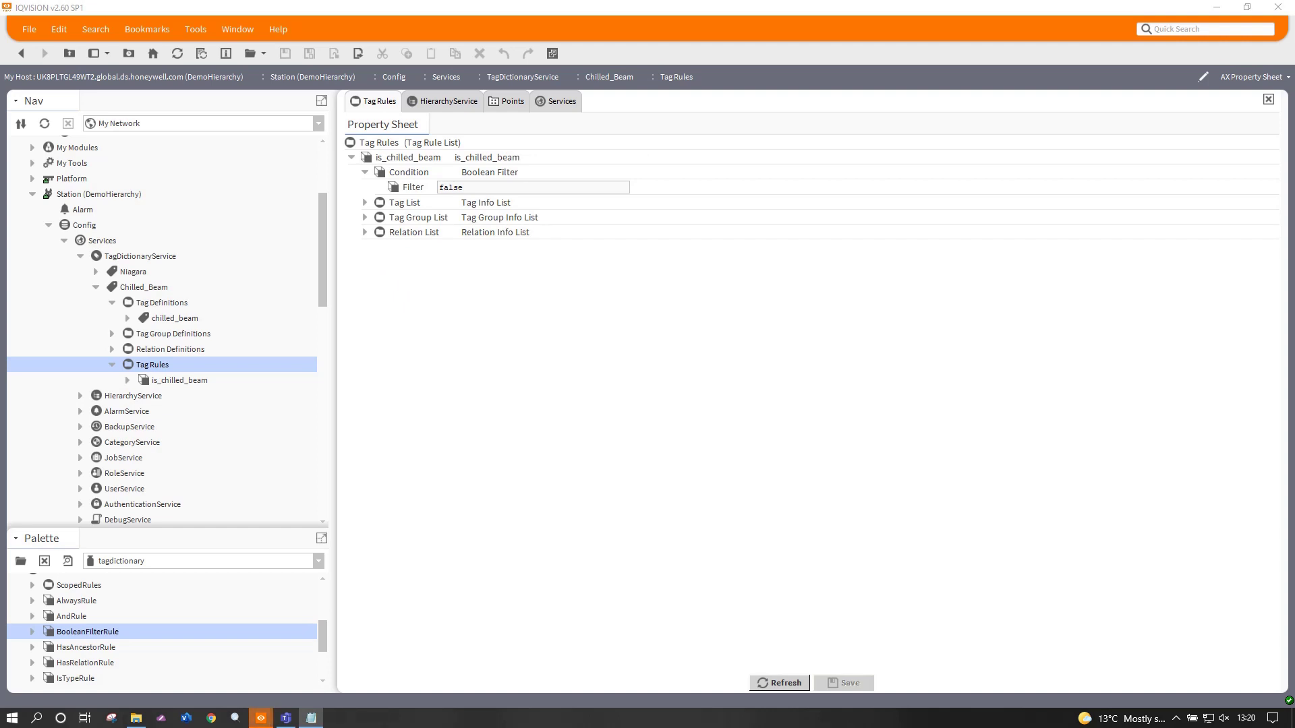
{"action": "key", "text": "alt+Tab"}
{"action": "type", "text": "n:displayName like '.*Chilled_Beam.*'"}
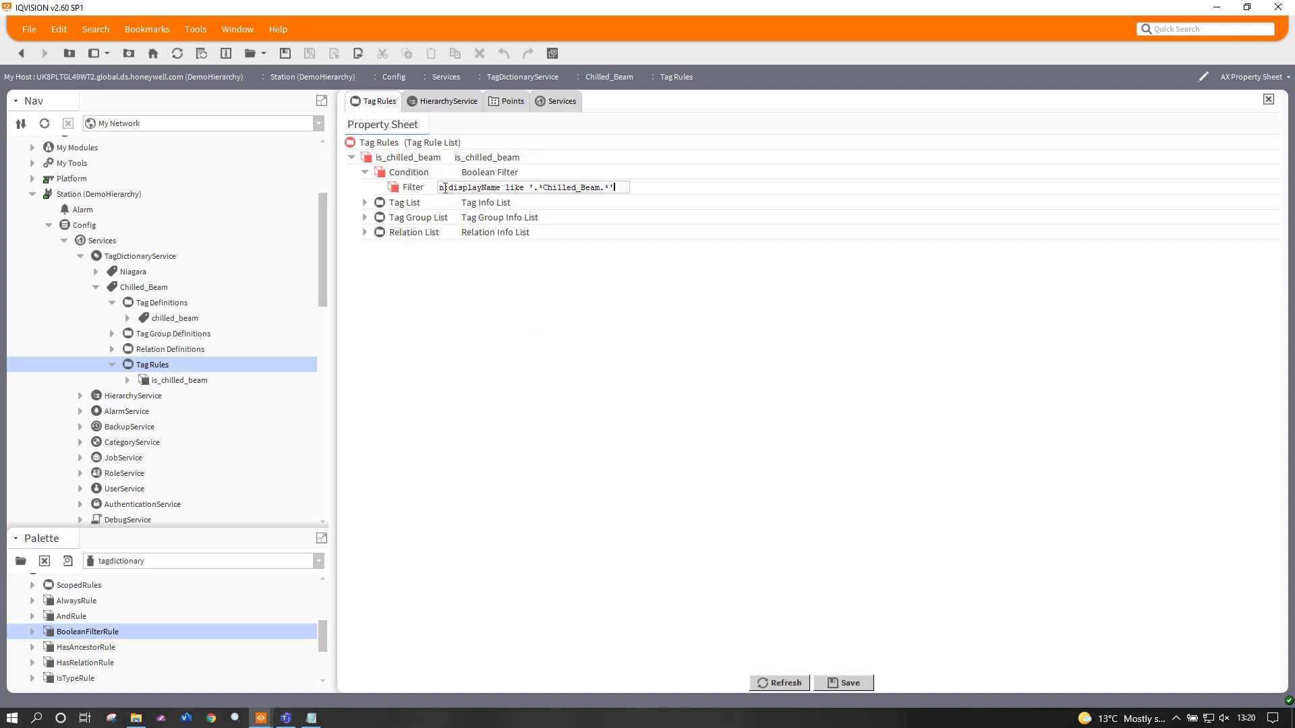
{"action": "left_click_drag", "start_coordinate": [501, 188], "coordinate": [439, 187]}
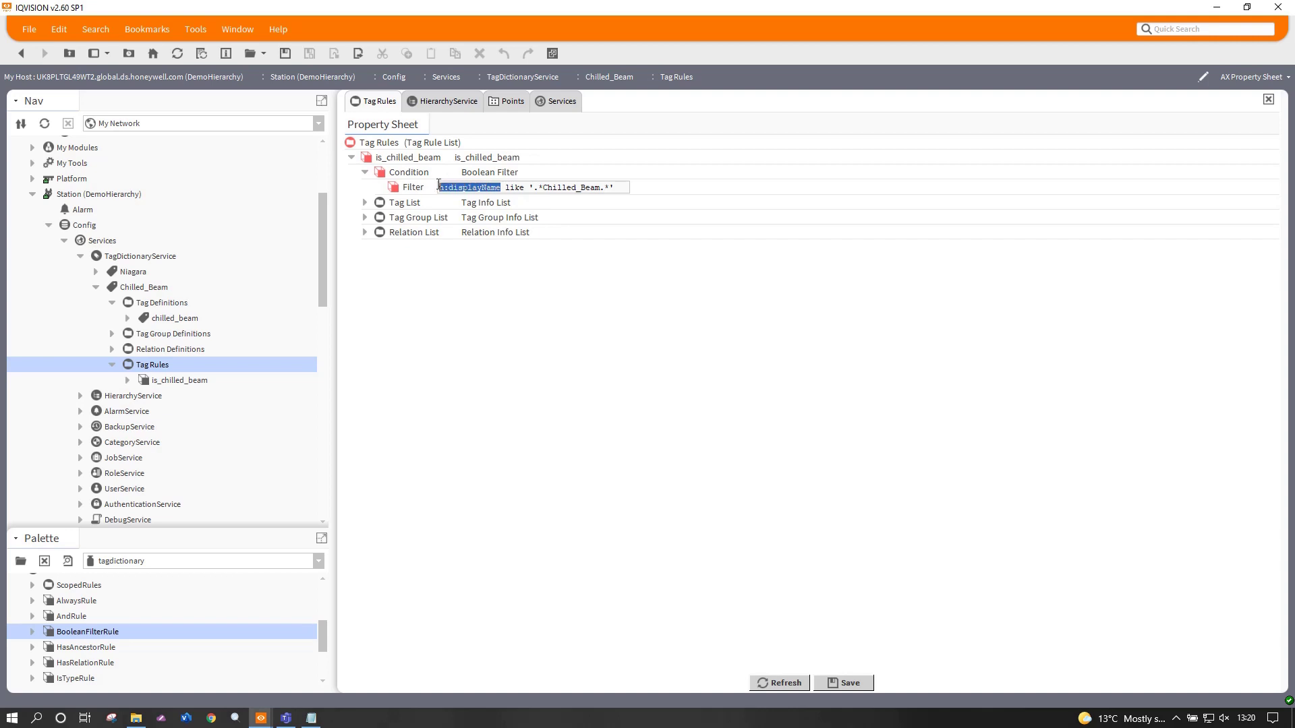
{"action": "left_click", "coordinate": [502, 188]}
{"action": "left_click_drag", "start_coordinate": [623, 188], "coordinate": [431, 189]}
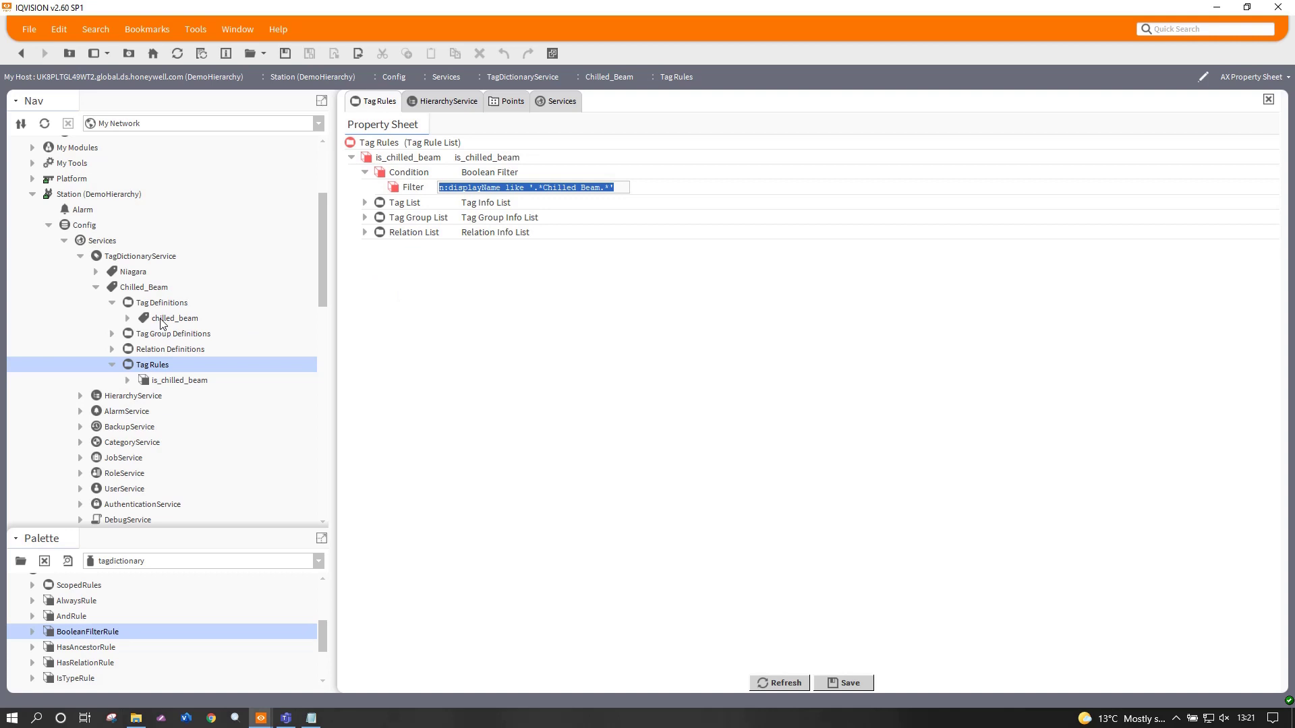
Add the chilled_beam marker to the is_chilled_beam rule's Tag List and save
{"action": "left_click_drag", "start_coordinate": [161, 324], "coordinate": [394, 204]}
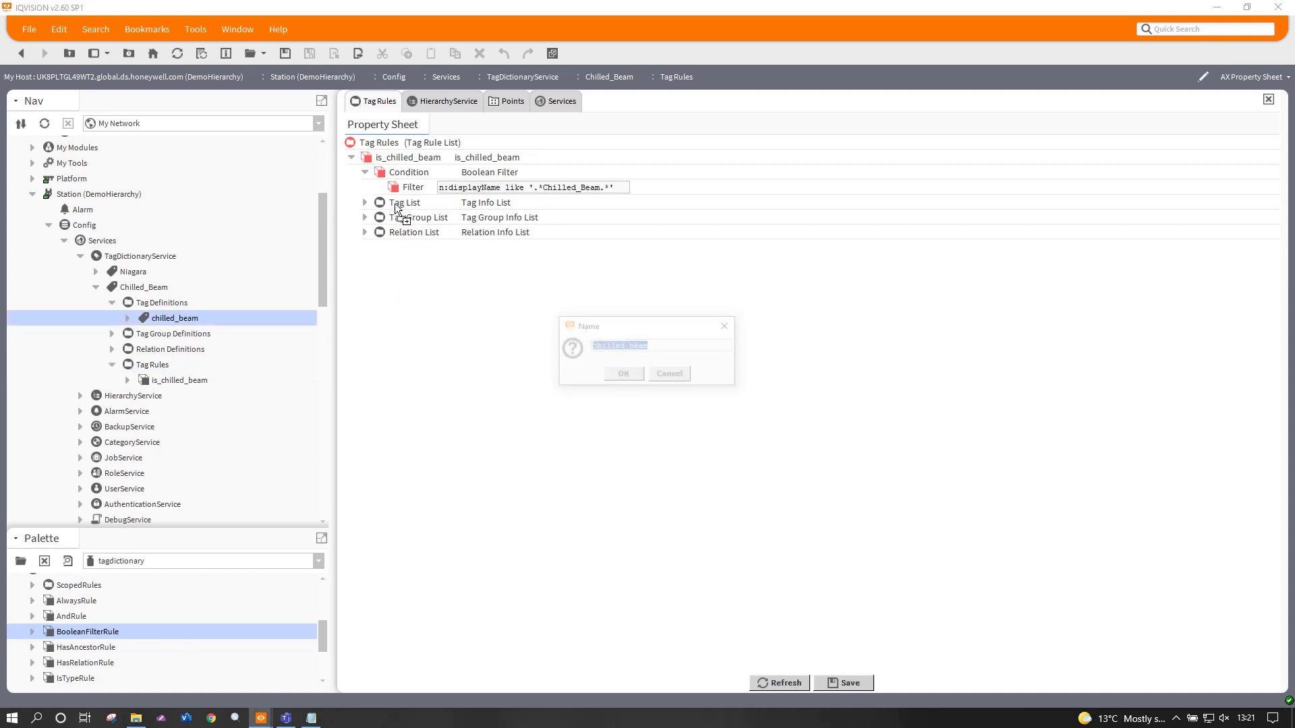
{"action": "key", "text": "Return"}
{"action": "left_click", "coordinate": [365, 203]}
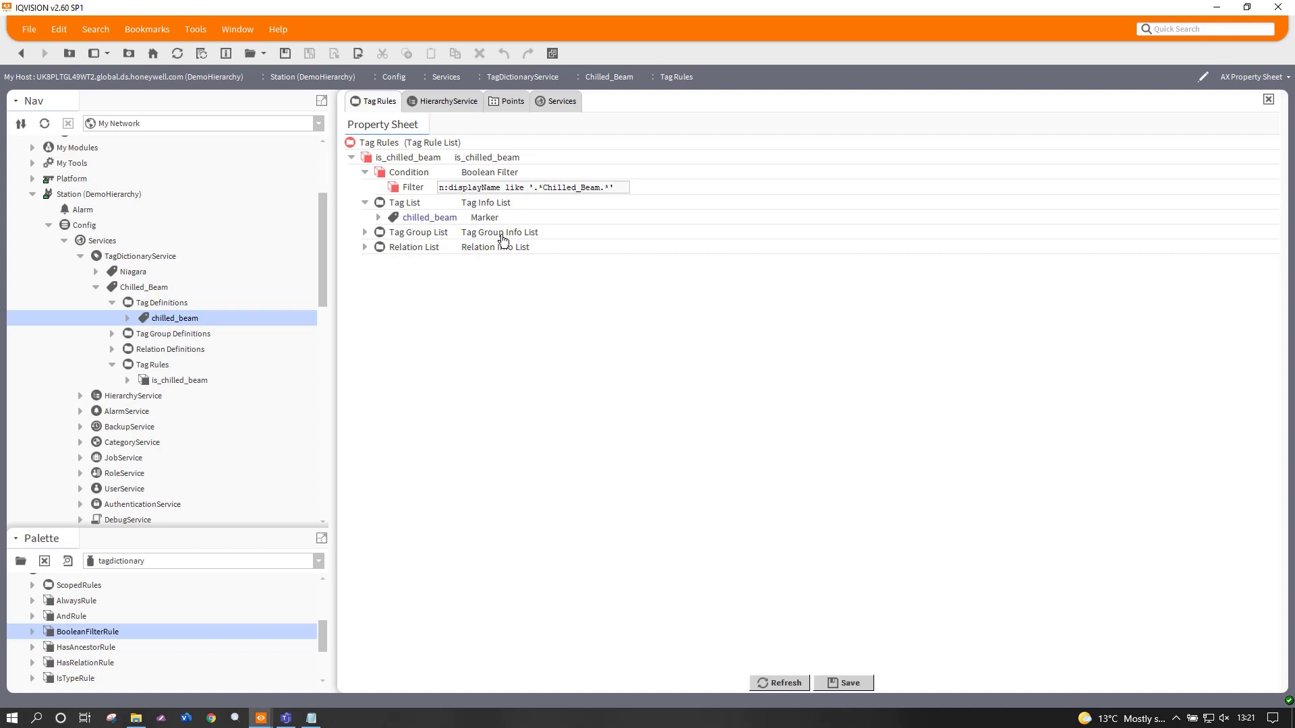
{"action": "left_click_drag", "start_coordinate": [626, 183], "coordinate": [415, 178]}
{"action": "key", "text": "ctrl+c"}
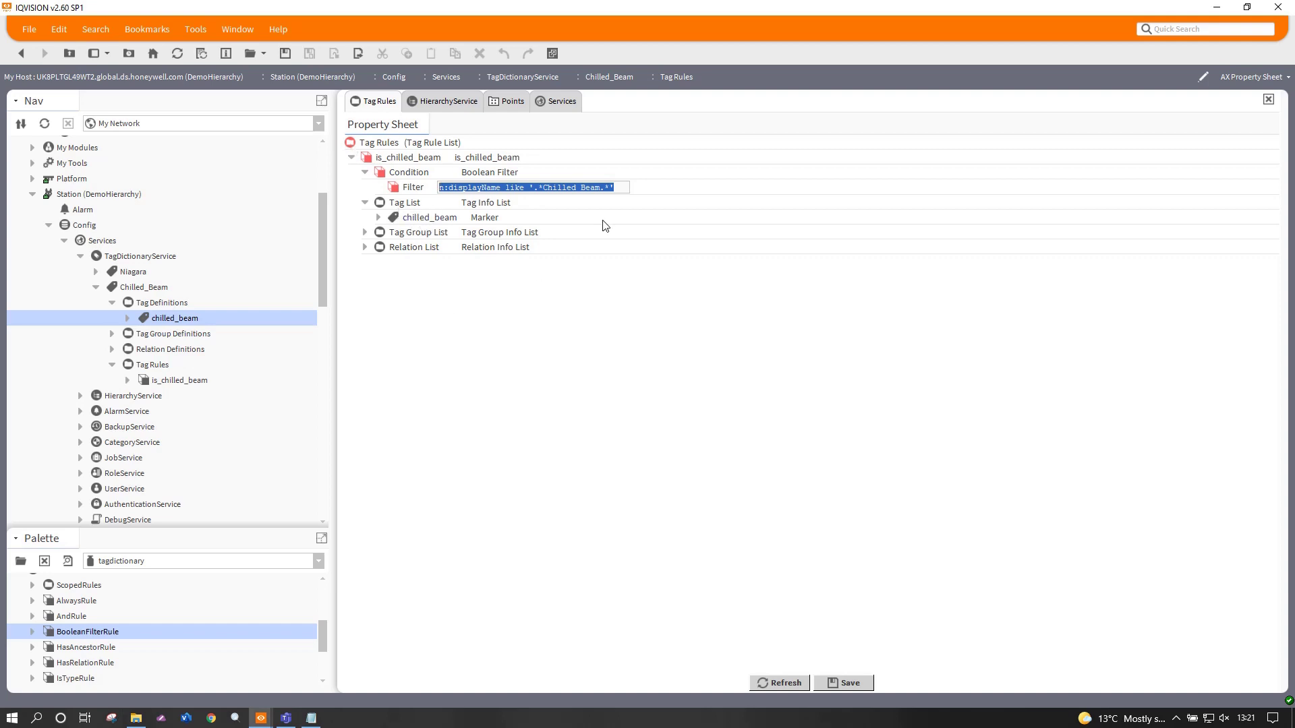
{"action": "left_click", "coordinate": [836, 684]}
{"action": "left_click_drag", "start_coordinate": [615, 188], "coordinate": [416, 189]}
Run a Quick Search for n:displayName like '.*Chilled_Beam.*' and review the 33 results
{"action": "key", "text": "Escape"}
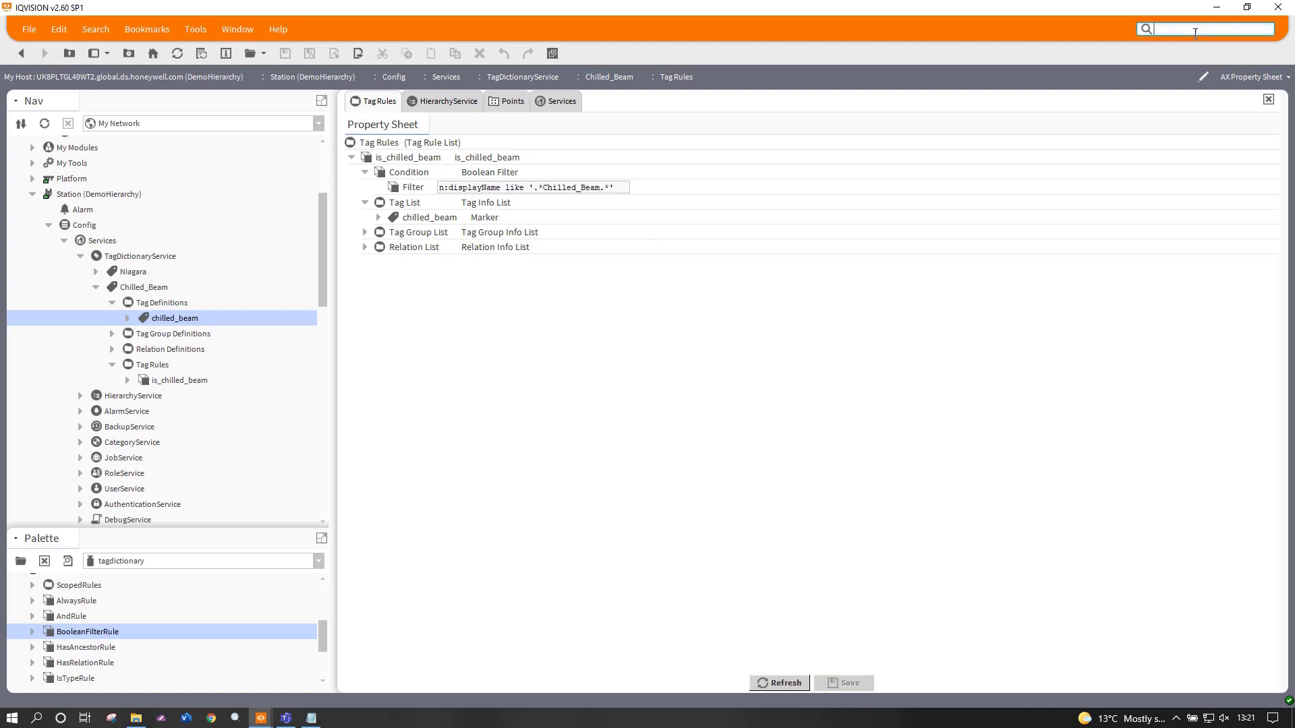
{"action": "left_click", "coordinate": [550, 103]}
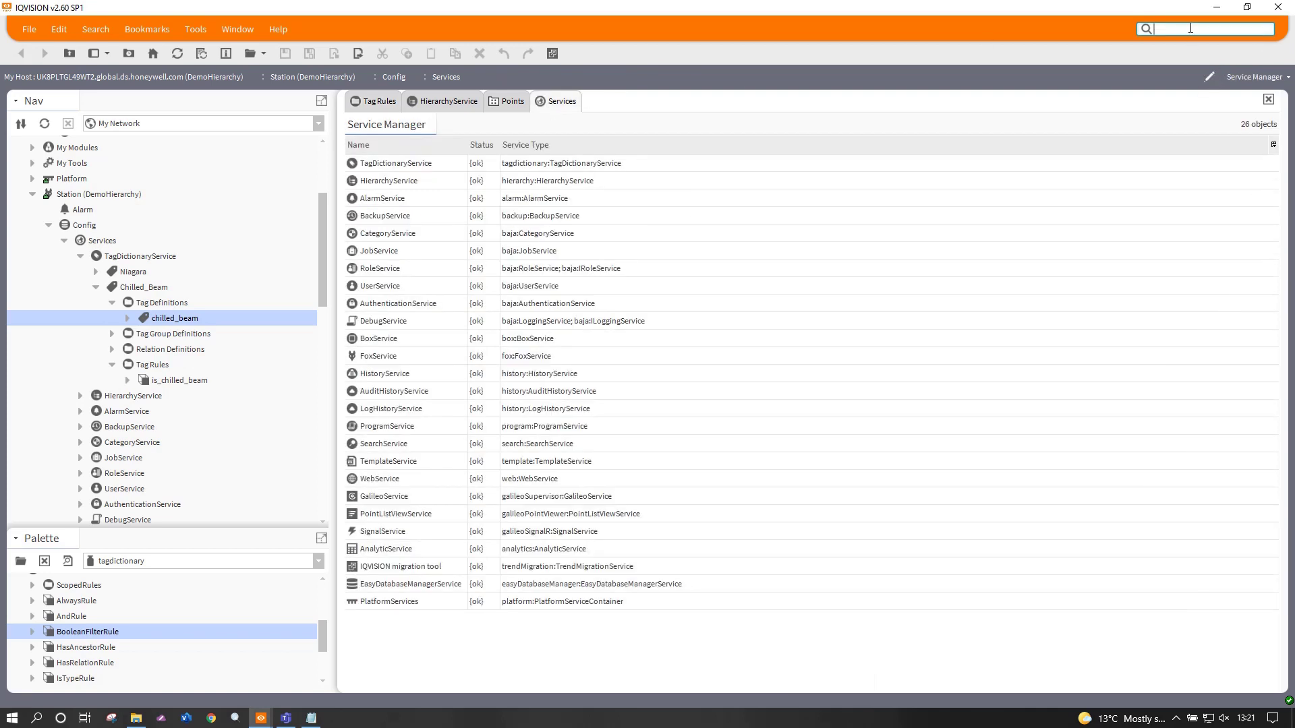
{"action": "key", "text": "ctrl+v"}
{"action": "key", "text": "Return"}
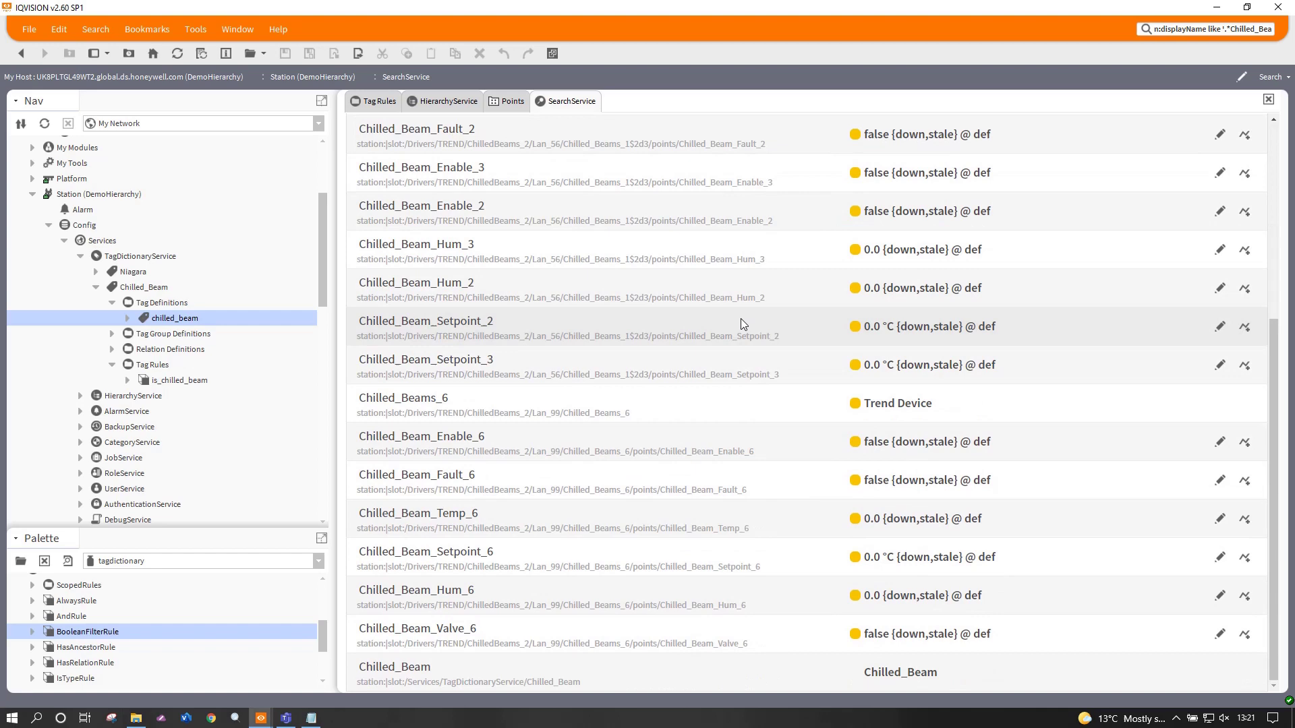
{"action": "scroll", "coordinate": [730, 322], "scroll_direction": "up", "scroll_amount": 5}
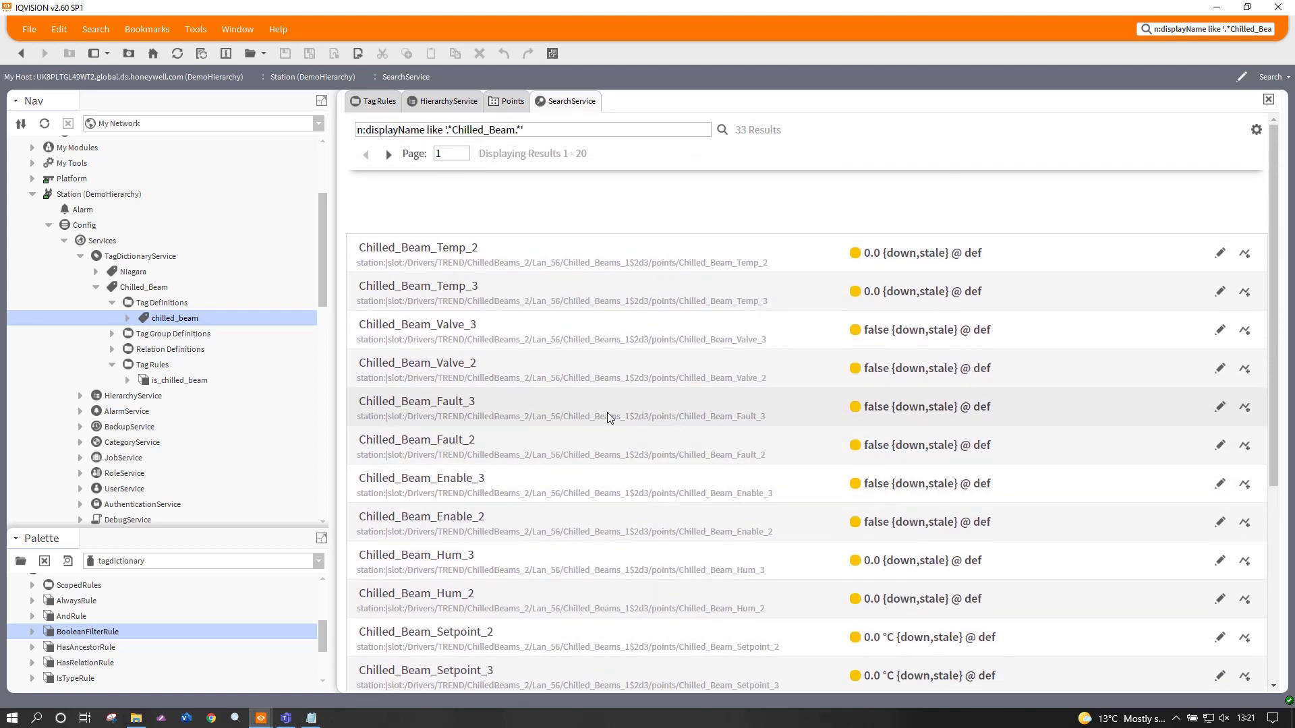
{"action": "scroll", "coordinate": [607, 411], "scroll_direction": "down", "scroll_amount": 5}
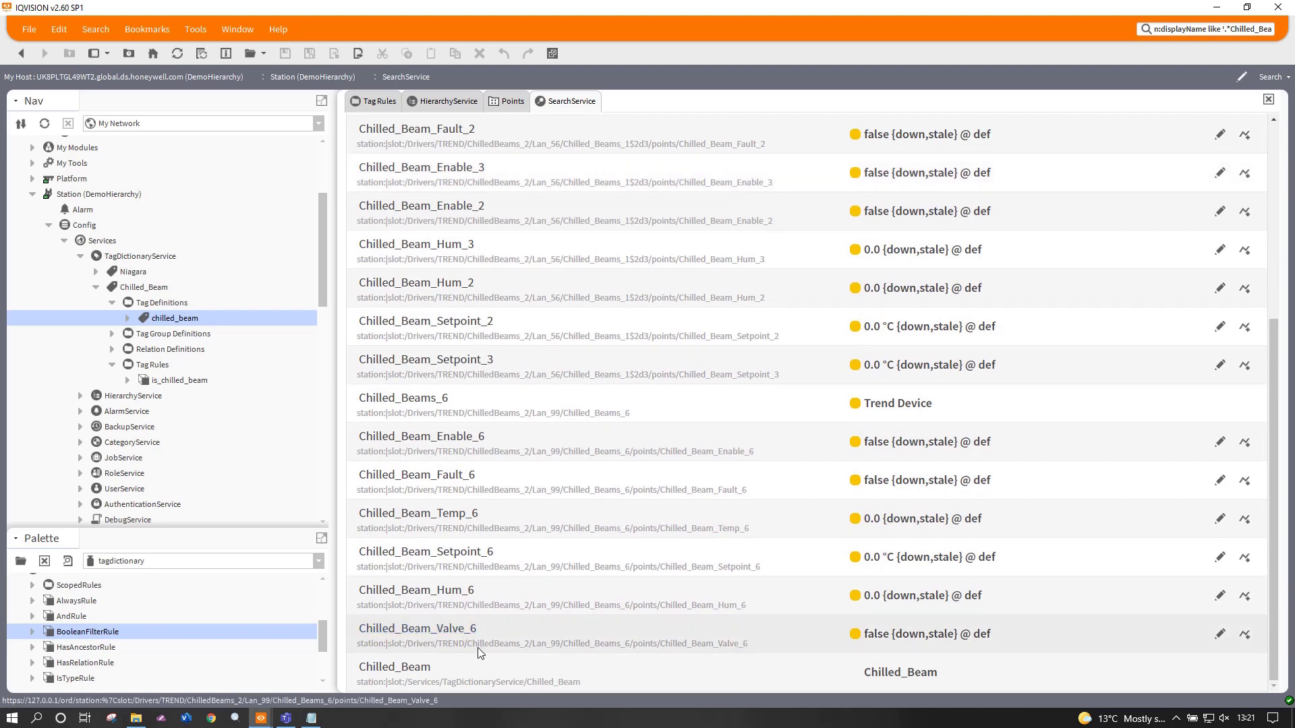
{"action": "scroll", "coordinate": [497, 575], "scroll_direction": "up", "scroll_amount": 5}
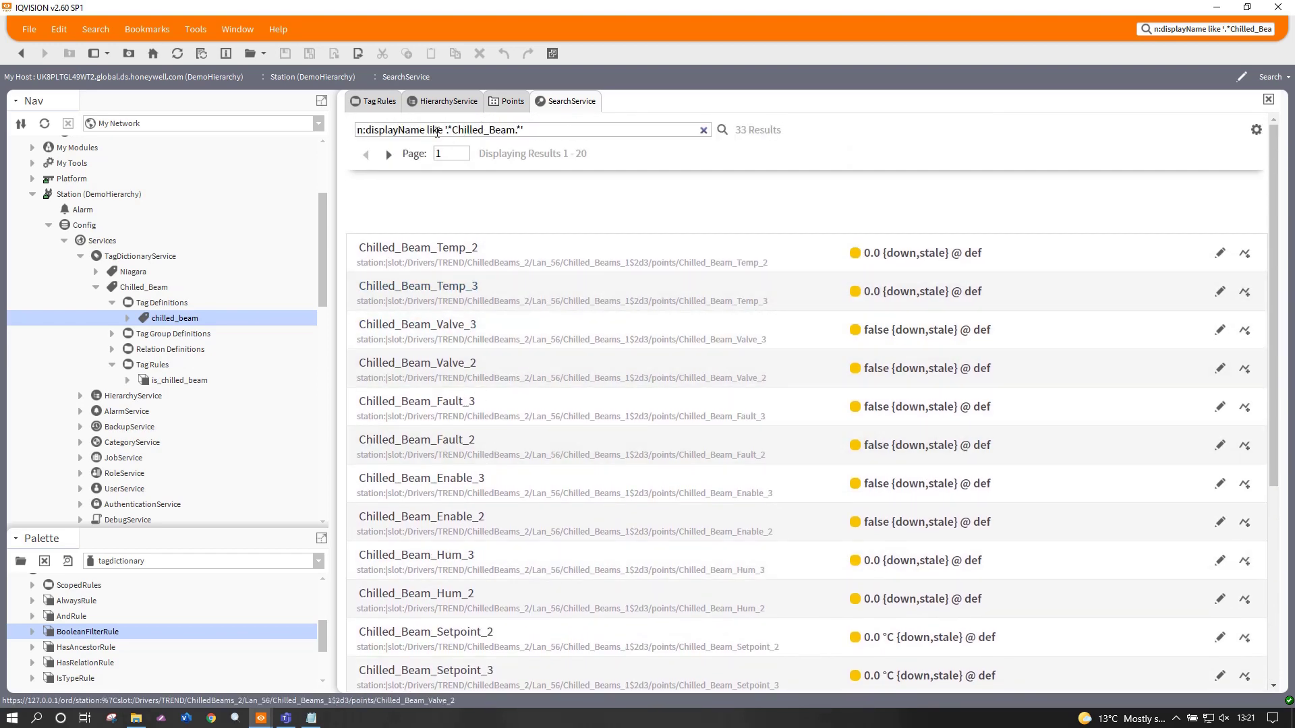
{"action": "scroll", "coordinate": [463, 399], "scroll_direction": "down", "scroll_amount": 5}
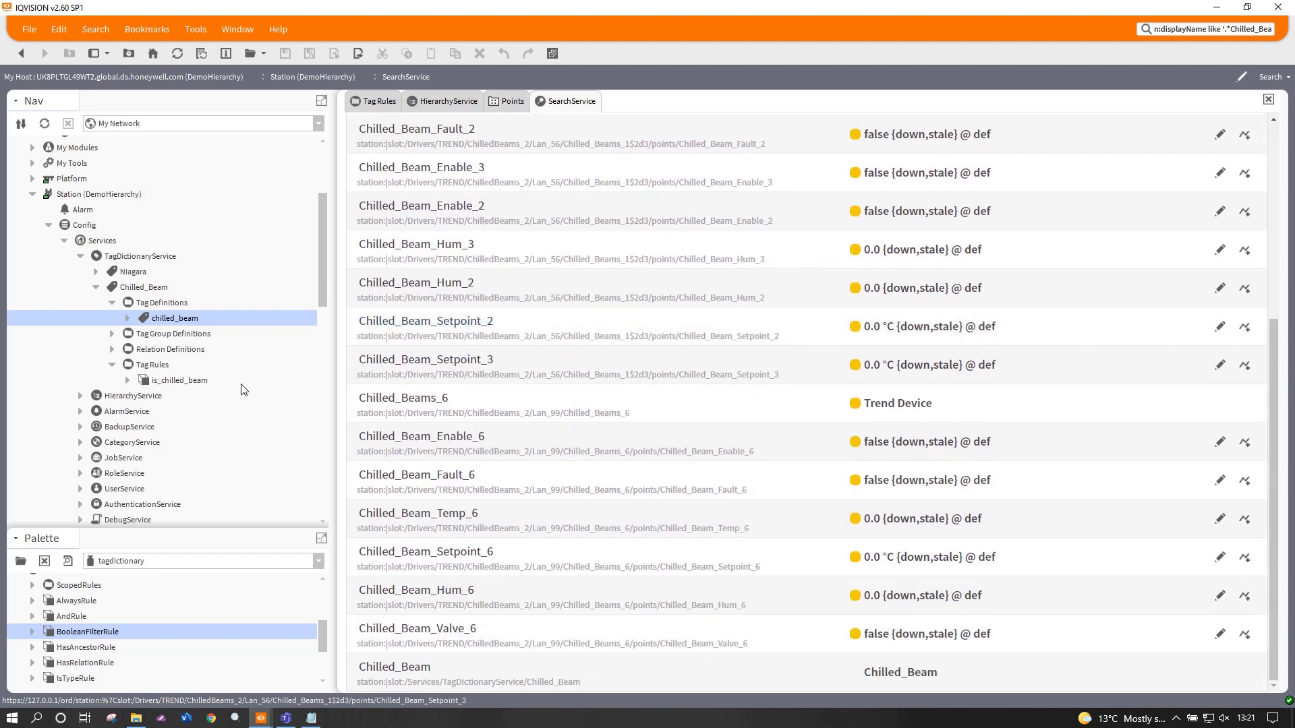
{"action": "left_click_drag", "start_coordinate": [318, 244], "coordinate": [315, 418]}
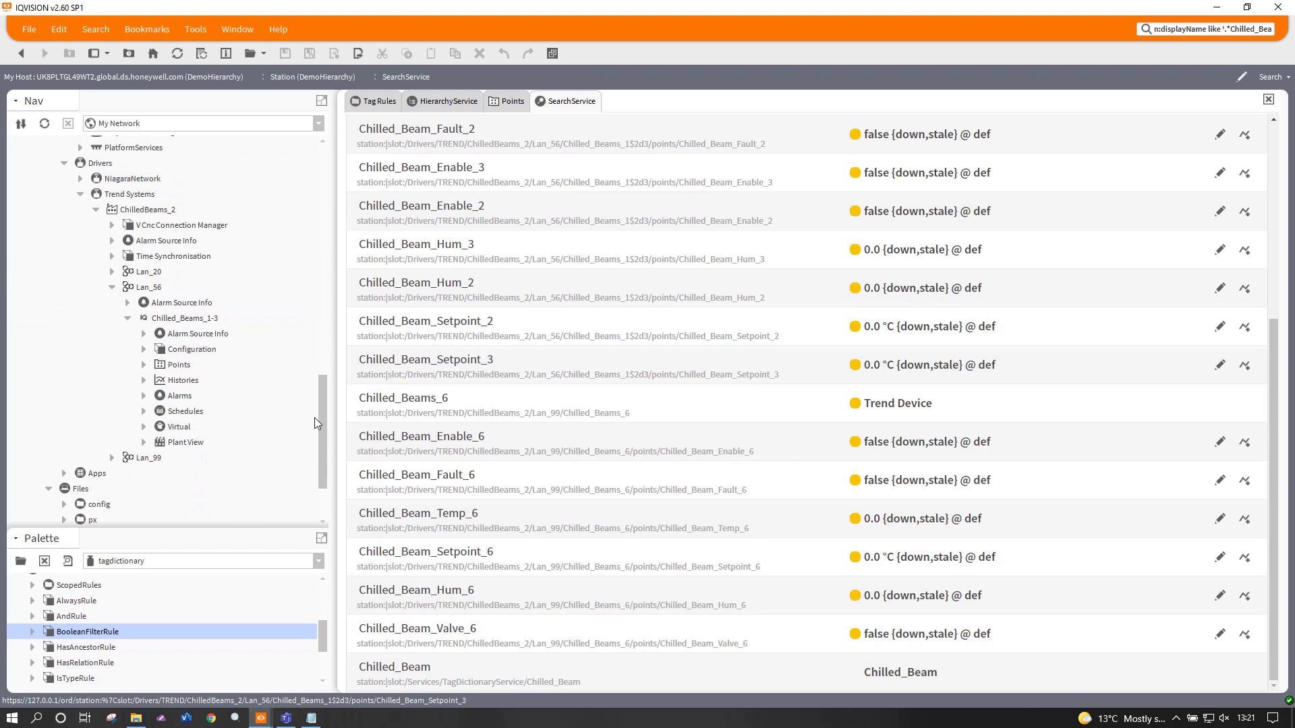
{"action": "left_click", "coordinate": [144, 366]}
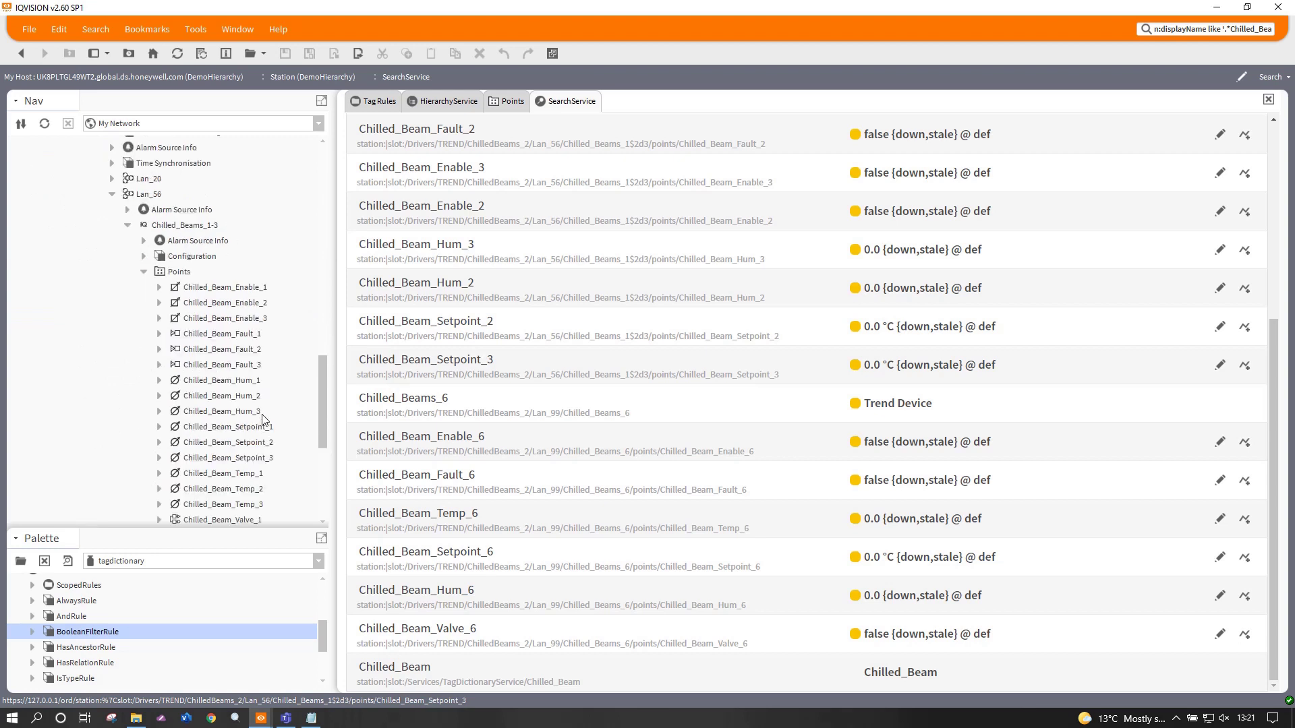
{"action": "right_click", "coordinate": [207, 331]}
{"action": "left_click", "coordinate": [248, 290]}
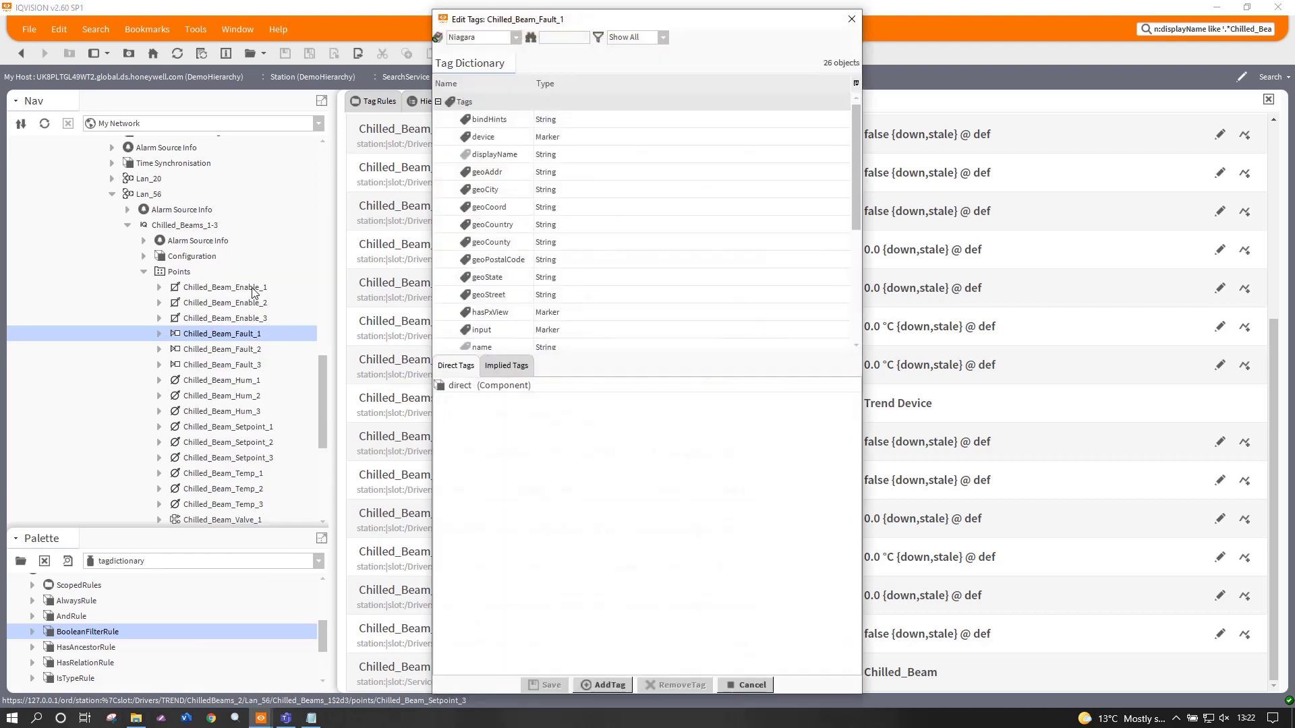
{"action": "left_click", "coordinate": [509, 366]}
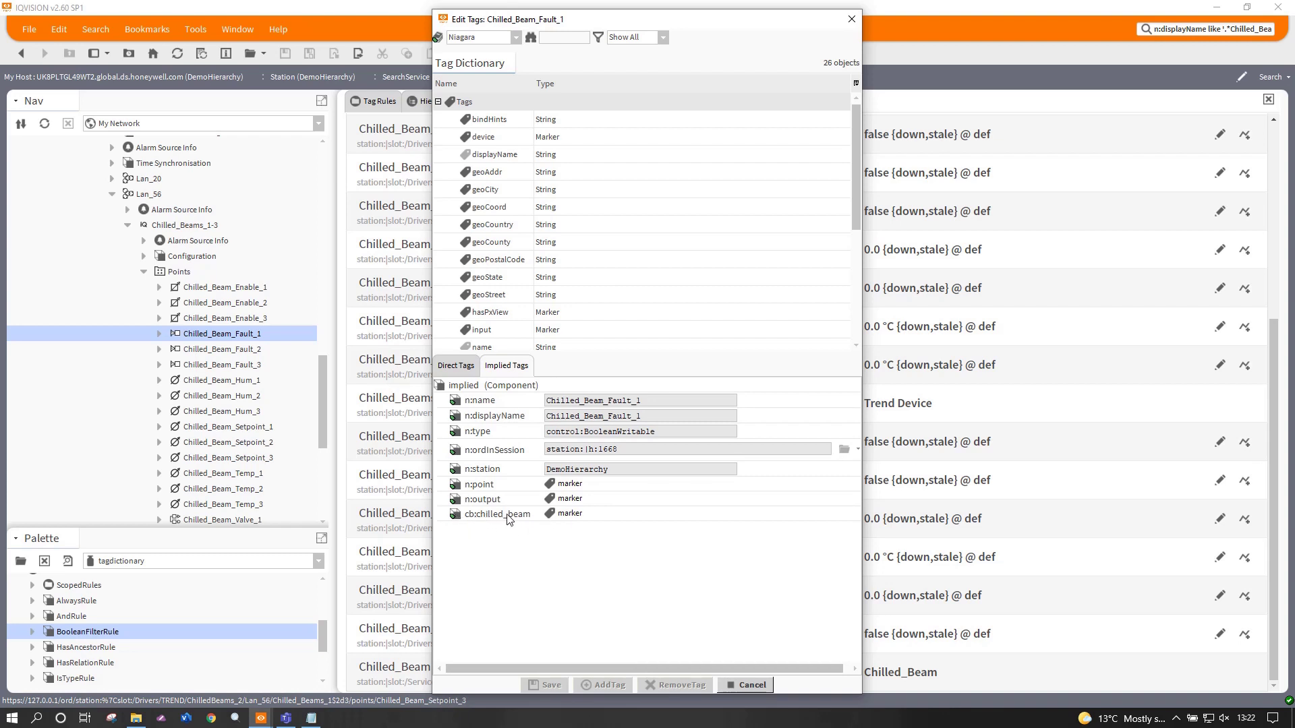
{"action": "left_click", "coordinate": [762, 686]}
{"action": "scroll", "coordinate": [263, 233], "scroll_direction": "up", "scroll_amount": 10}
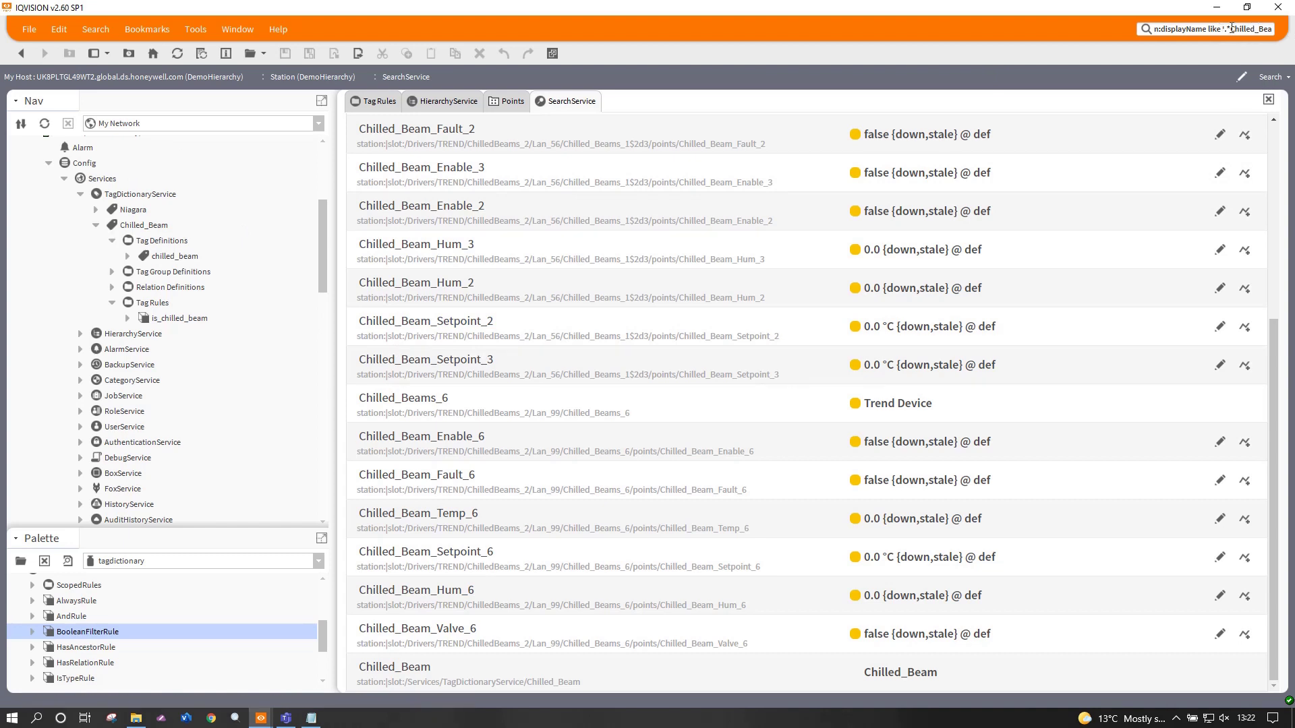
{"action": "left_click", "coordinate": [1231, 28]}
{"action": "key", "text": "BackSpace"}
{"action": "key", "text": "BackSpace"}
{"action": "key", "text": "BackSpace"}
{"action": "key", "text": "BackSpace"}
{"action": "key", "text": "BackSpace"}
{"action": "key", "text": "BackSpace"}
{"action": "key", "text": "BackSpace"}
{"action": "key", "text": "BackSpace"}
{"action": "key", "text": "BackSpace"}
{"action": "key", "text": "BackSpace"}
{"action": "key", "text": "BackSpace"}
{"action": "key", "text": "BackSpace"}
{"action": "key", "text": "BackSpace"}
{"action": "key", "text": "BackSpace"}
{"action": "key", "text": "BackSpace"}
{"action": "key", "text": "BackSpace"}
{"action": "key", "text": "BackSpace"}
{"action": "key", "text": "BackSpace"}
{"action": "key", "text": "BackSpace"}
{"action": "key", "text": "BackSpace"}
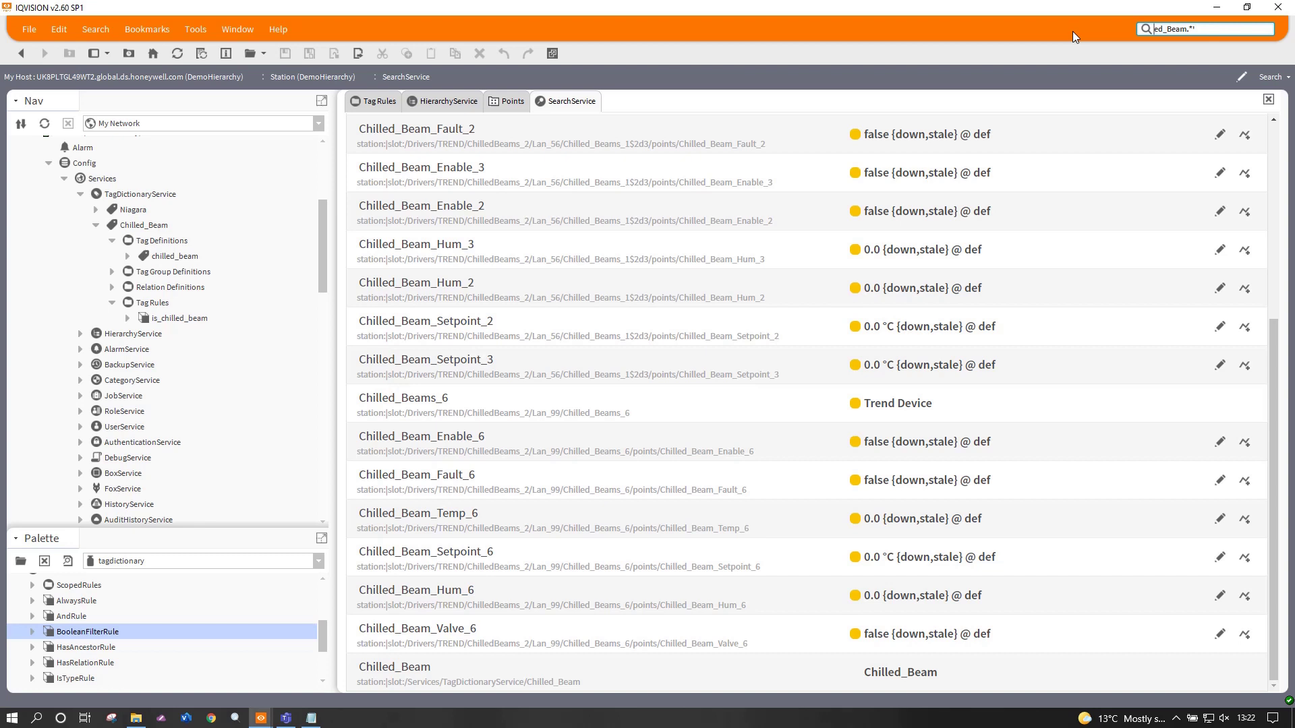
{"action": "key", "text": "Delete"}
{"action": "key", "text": "Delete"}
{"action": "key", "text": "Delete"}
{"action": "key", "text": "Delete"}
{"action": "key", "text": "Delete"}
{"action": "key", "text": "Delete"}
{"action": "key", "text": "Delete"}
{"action": "key", "text": "Delete"}
{"action": "key", "text": "Delete"}
{"action": "key", "text": "Delete"}
{"action": "type", "text": "cb:chilled_beam"}
{"action": "key", "text": "Return"}
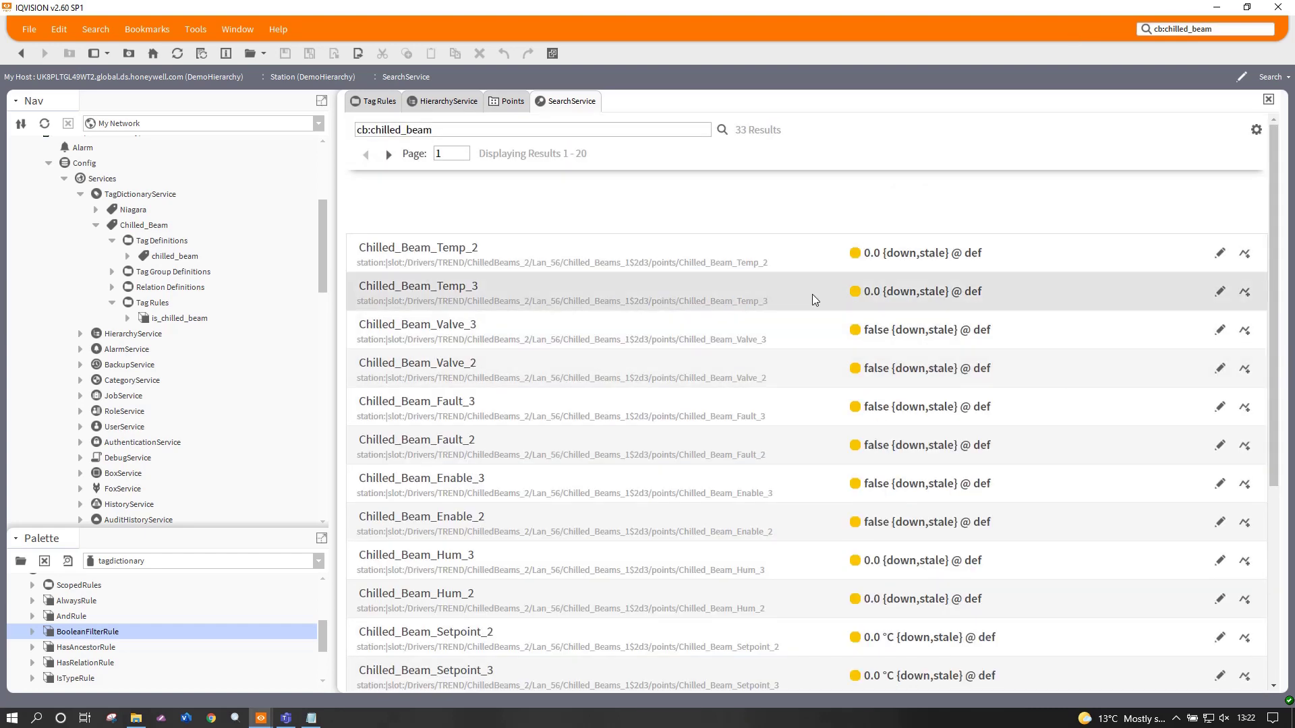
{"action": "scroll", "coordinate": [746, 298], "scroll_direction": "down", "scroll_amount": 4}
{"action": "scroll", "coordinate": [747, 298], "scroll_direction": "up", "scroll_amount": 2}
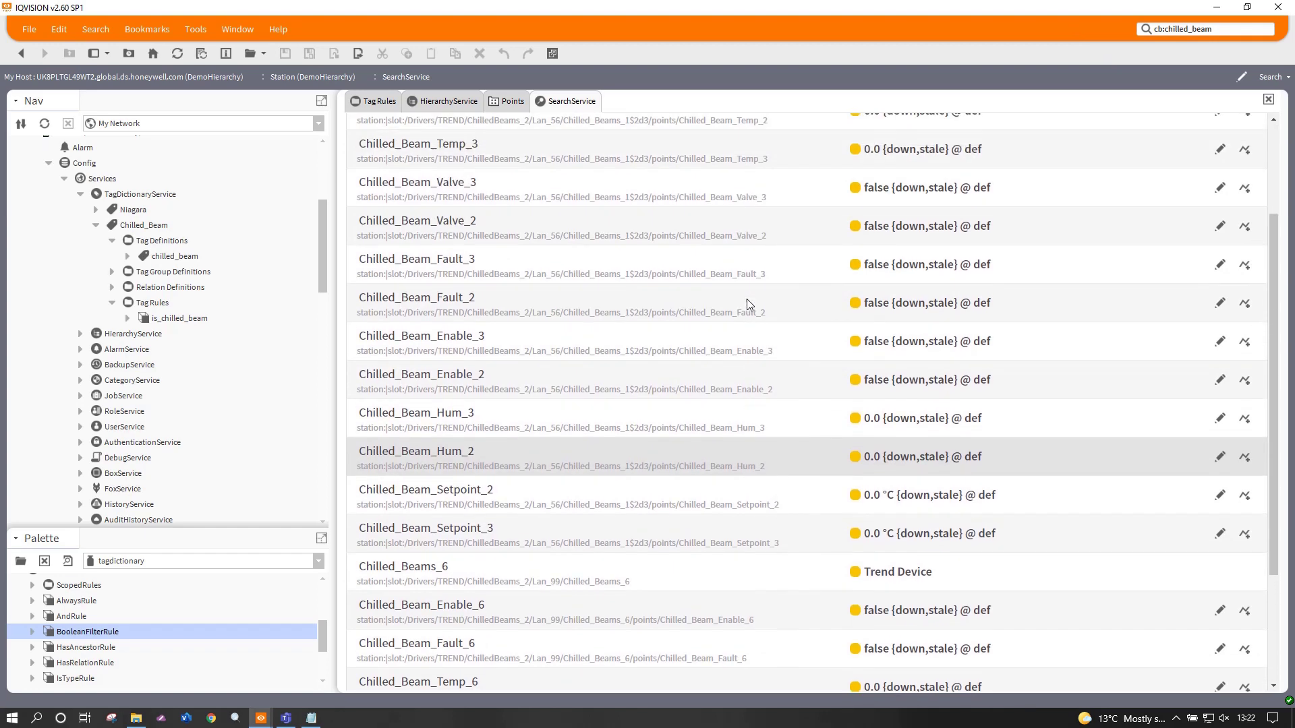
{"action": "scroll", "coordinate": [746, 298], "scroll_direction": "up", "scroll_amount": 3}
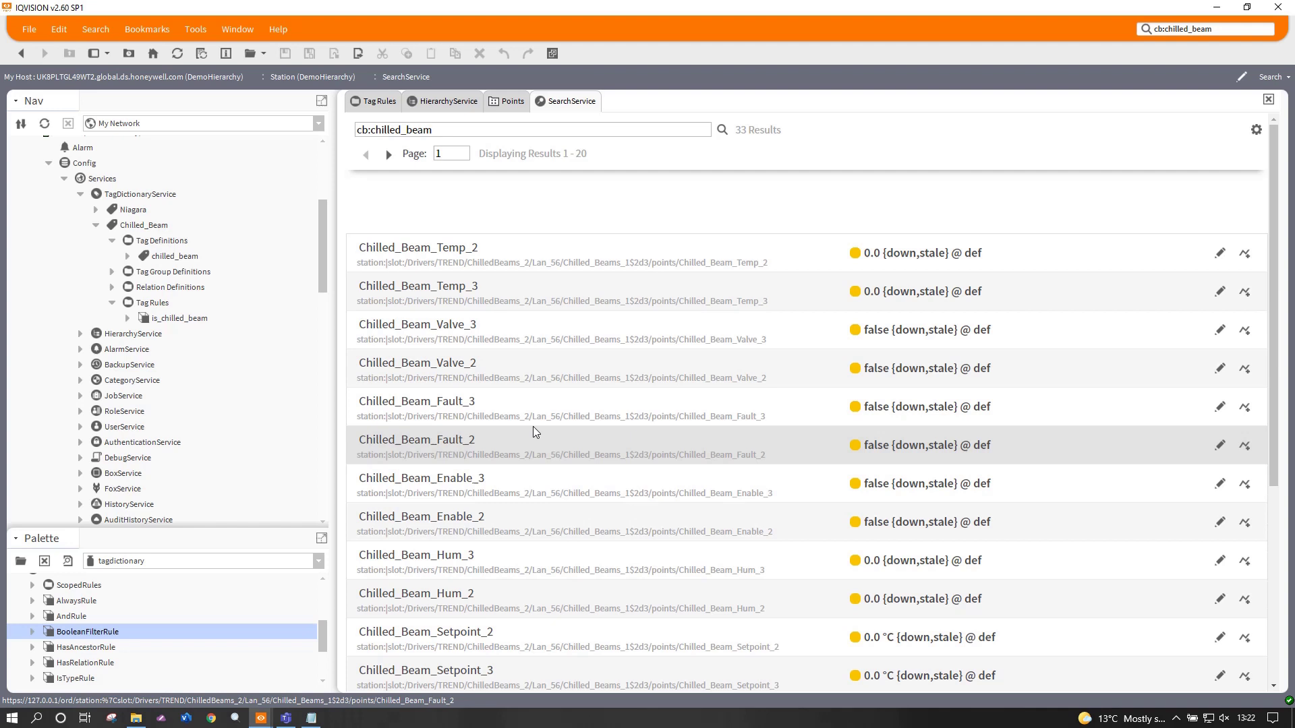
{"action": "scroll", "coordinate": [532, 426], "scroll_direction": "down", "scroll_amount": 5}
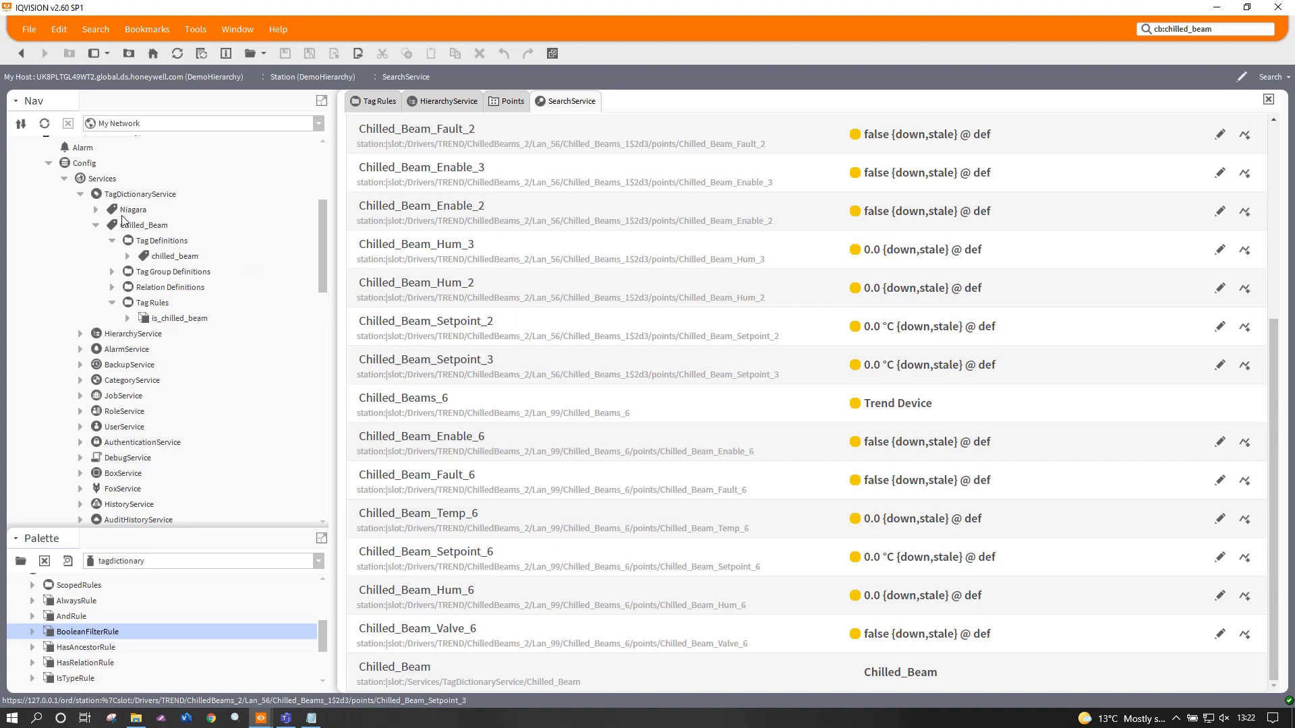
Open the HierarchyService and load the hierarchy module into the Palette
{"action": "scroll", "coordinate": [231, 412], "scroll_direction": "down", "scroll_amount": 10}
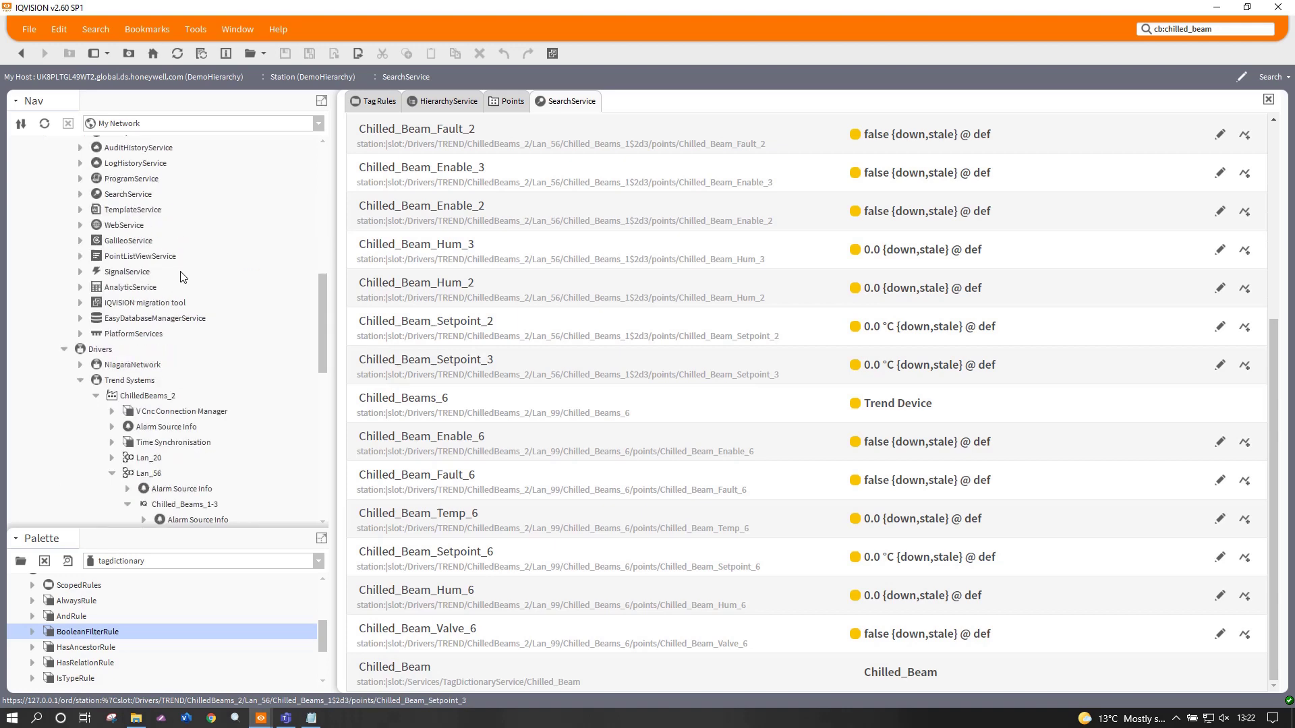
{"action": "scroll", "coordinate": [231, 418], "scroll_direction": "down", "scroll_amount": 6}
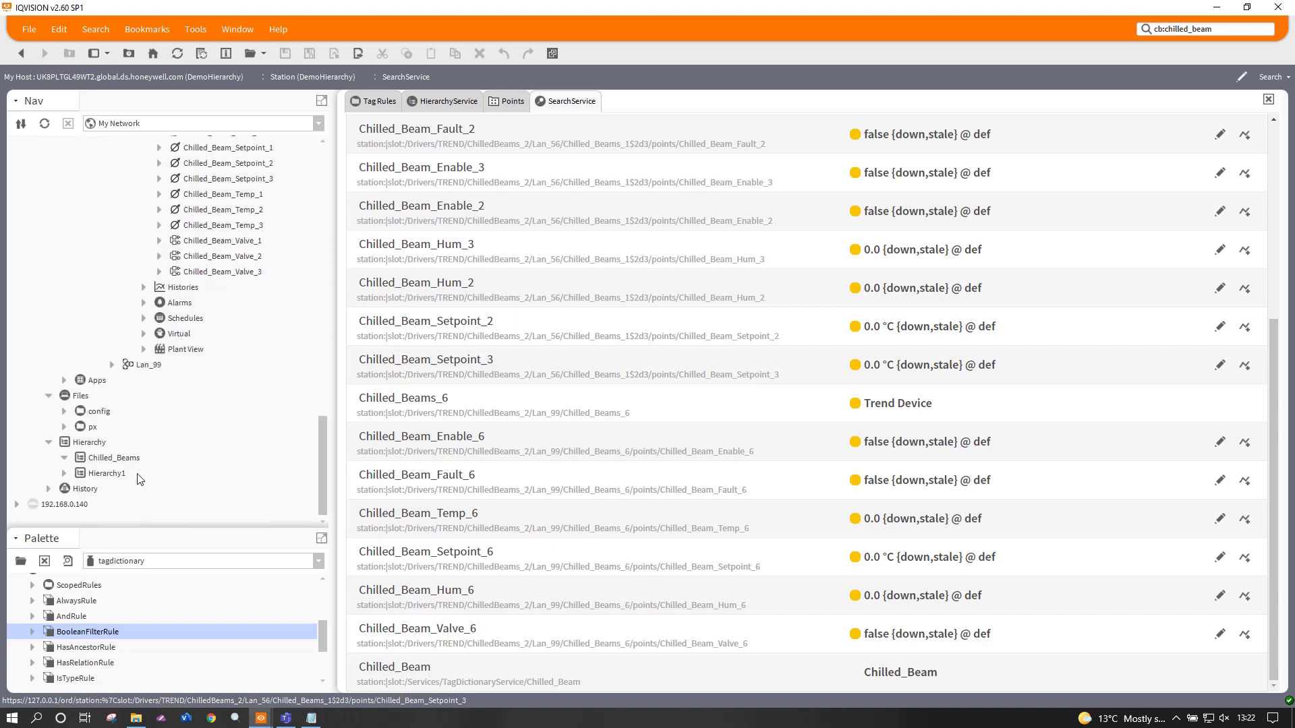
{"action": "scroll", "coordinate": [232, 443], "scroll_direction": "up", "scroll_amount": 12}
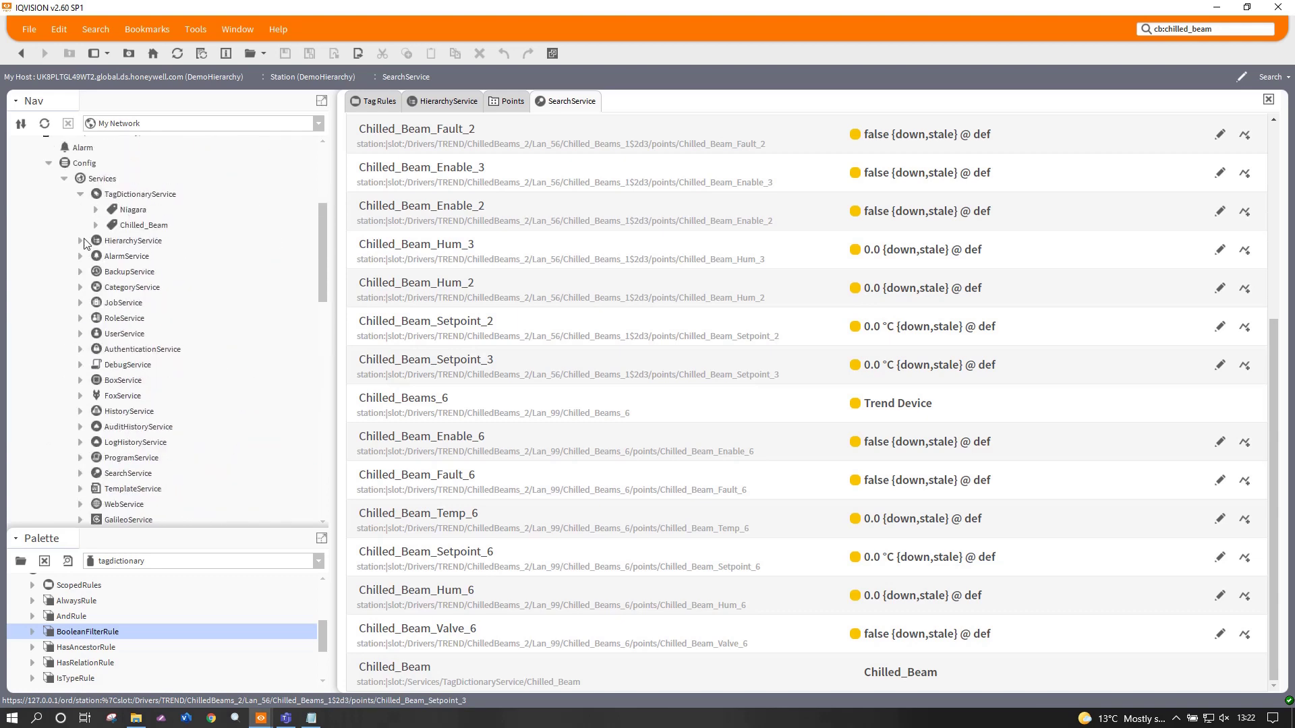
{"action": "double_click", "coordinate": [126, 240]}
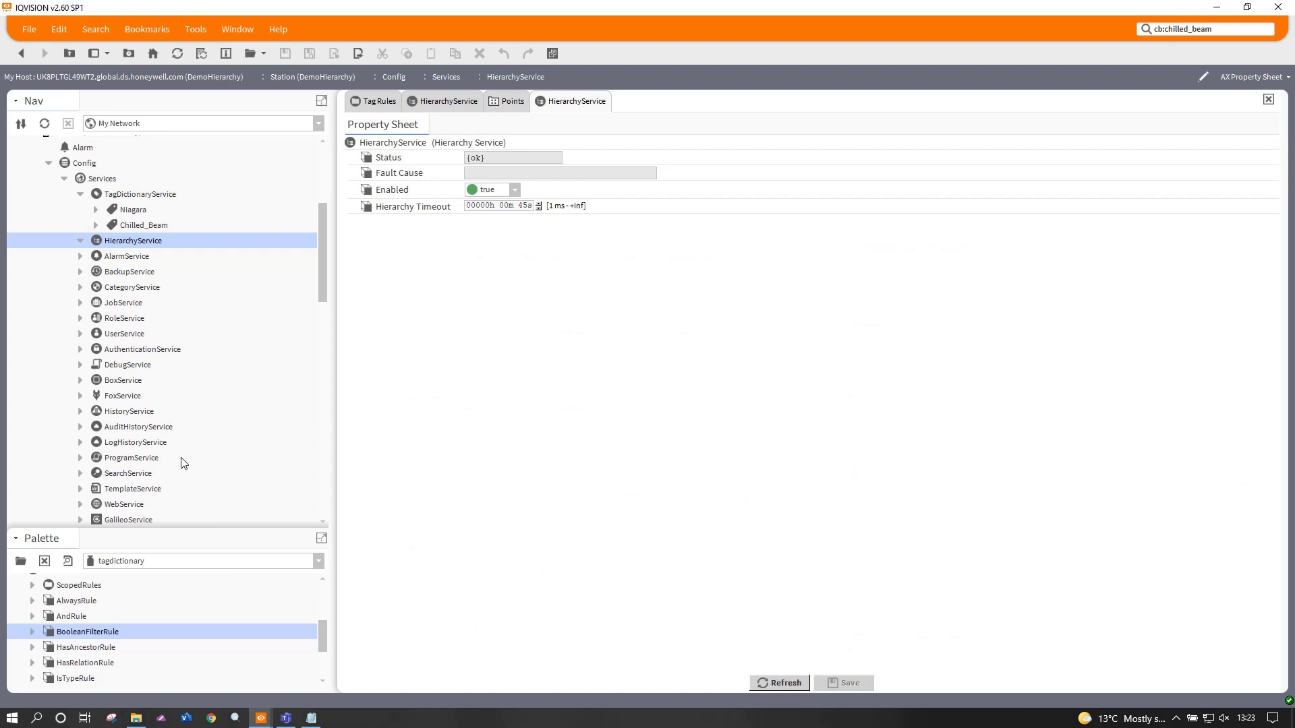
{"action": "left_click", "coordinate": [137, 561]}
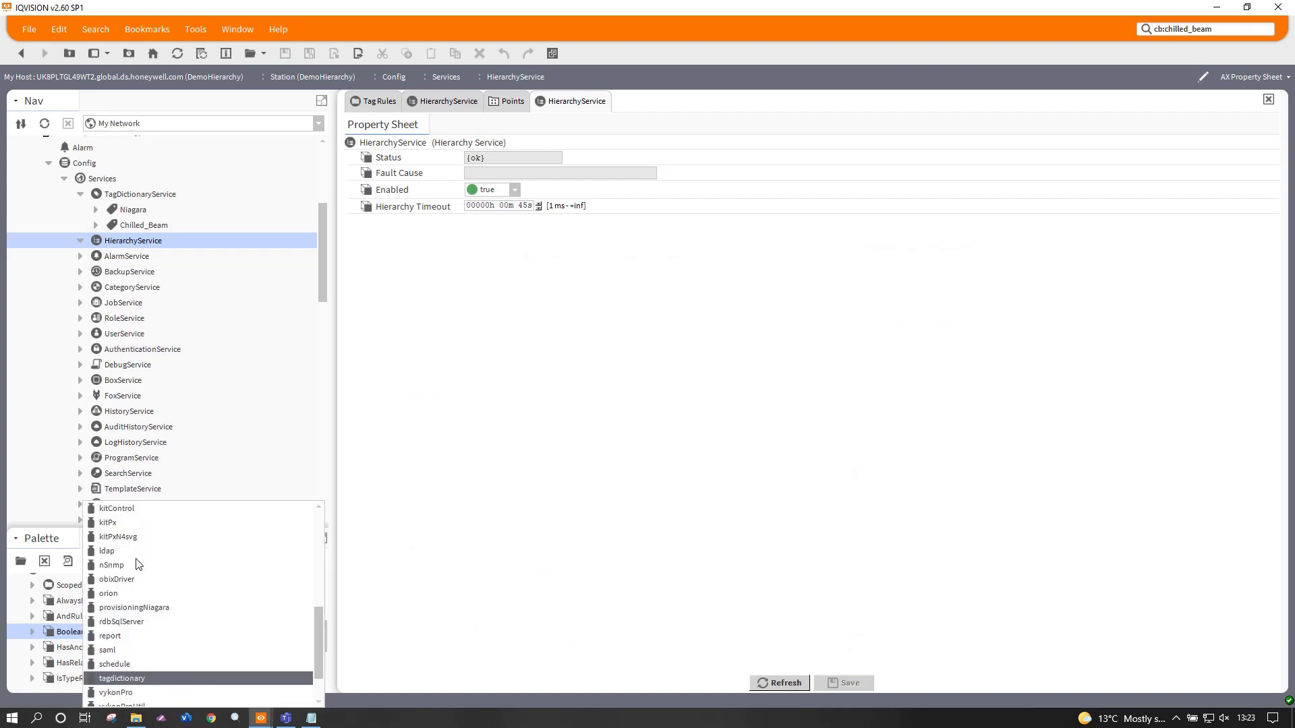
{"action": "scroll", "coordinate": [189, 565], "scroll_direction": "down", "scroll_amount": 1}
{"action": "scroll", "coordinate": [189, 565], "scroll_direction": "up", "scroll_amount": 10}
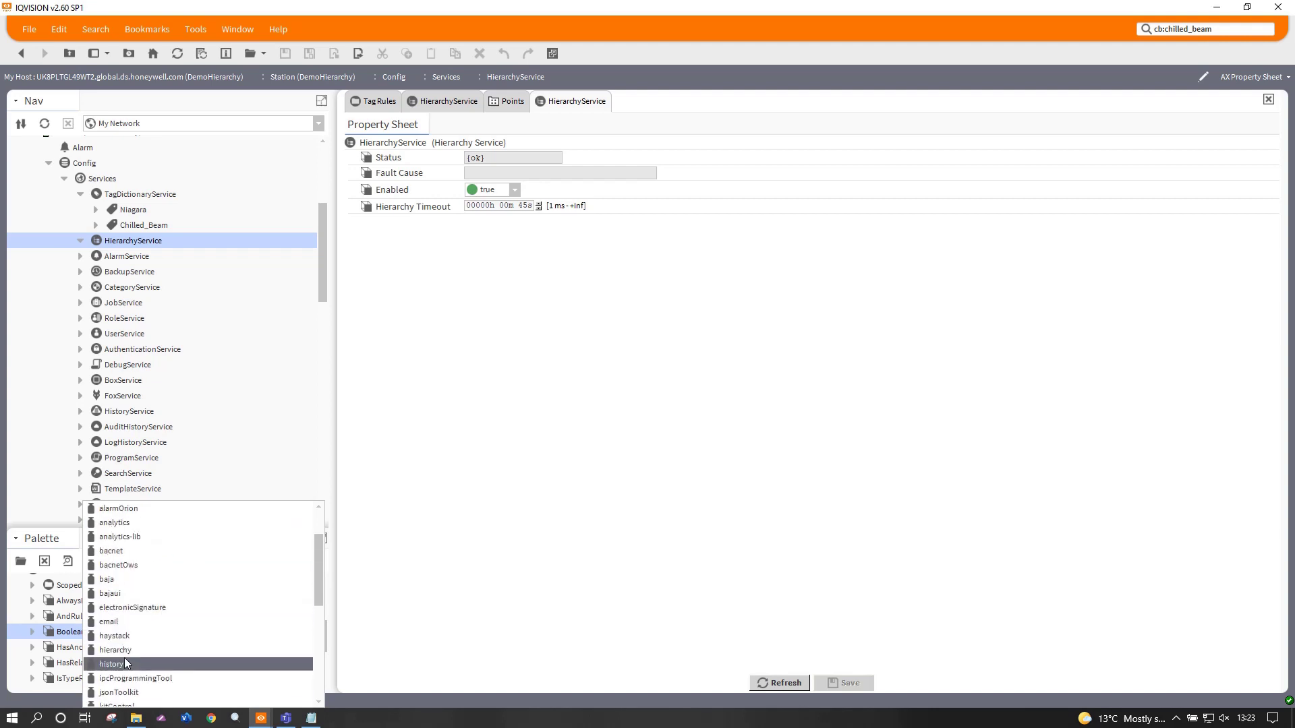
{"action": "left_click", "coordinate": [128, 650]}
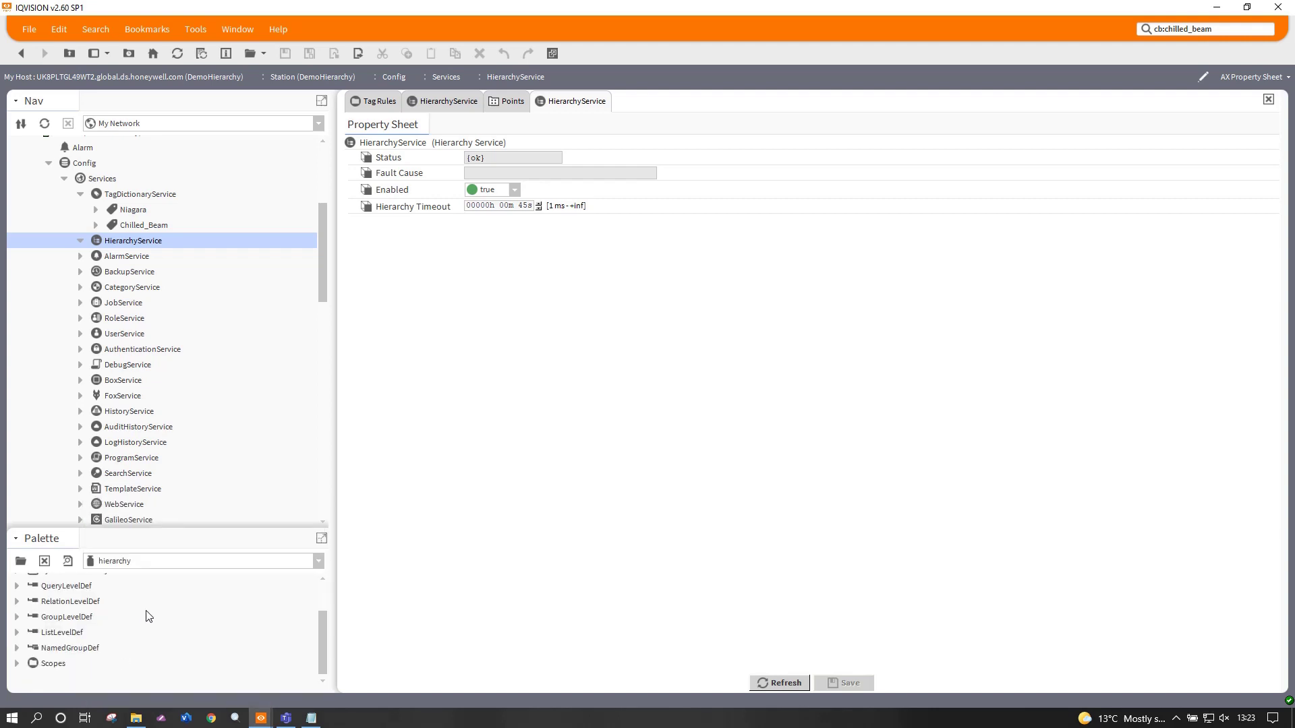
Add a Hierarchy named Chilled_Beams to the HierarchyService
{"action": "scroll", "coordinate": [148, 616], "scroll_direction": "up", "scroll_amount": 1}
{"action": "left_click_drag", "start_coordinate": [71, 601], "coordinate": [132, 240]}
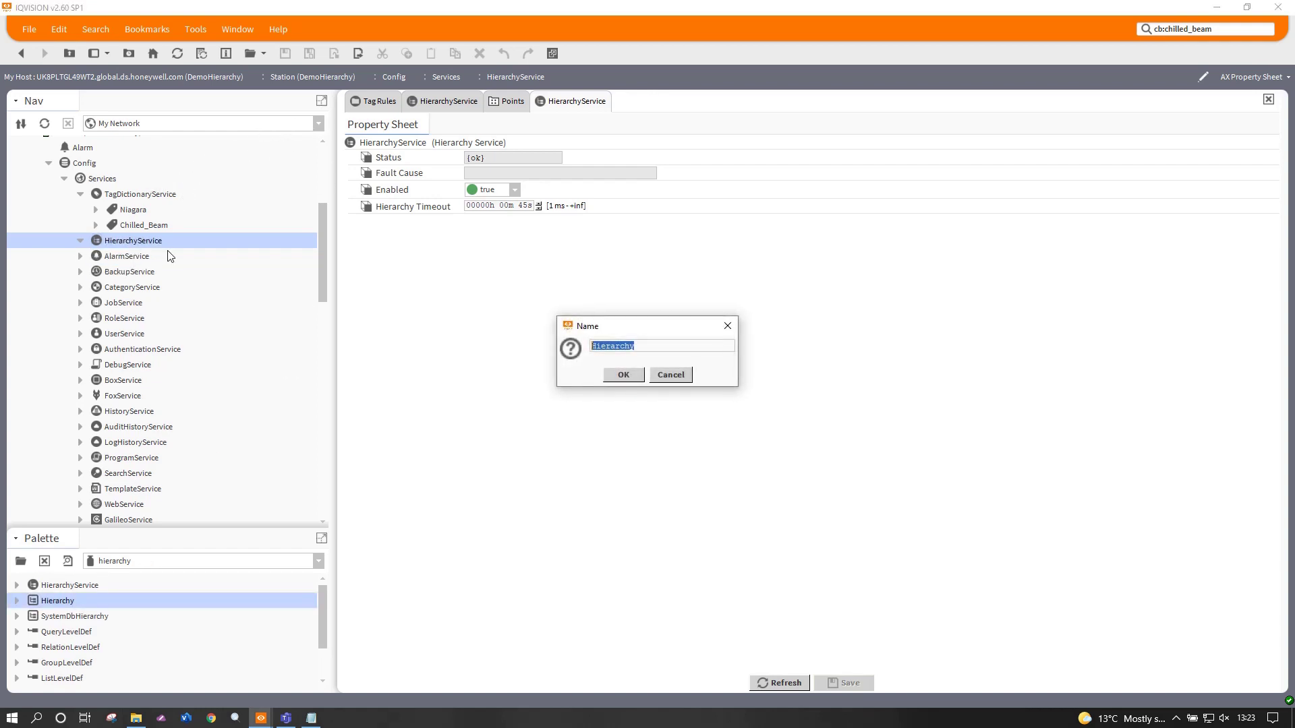
{"action": "type", "text": "Chilled_Beams"}
{"action": "left_click", "coordinate": [624, 375]}
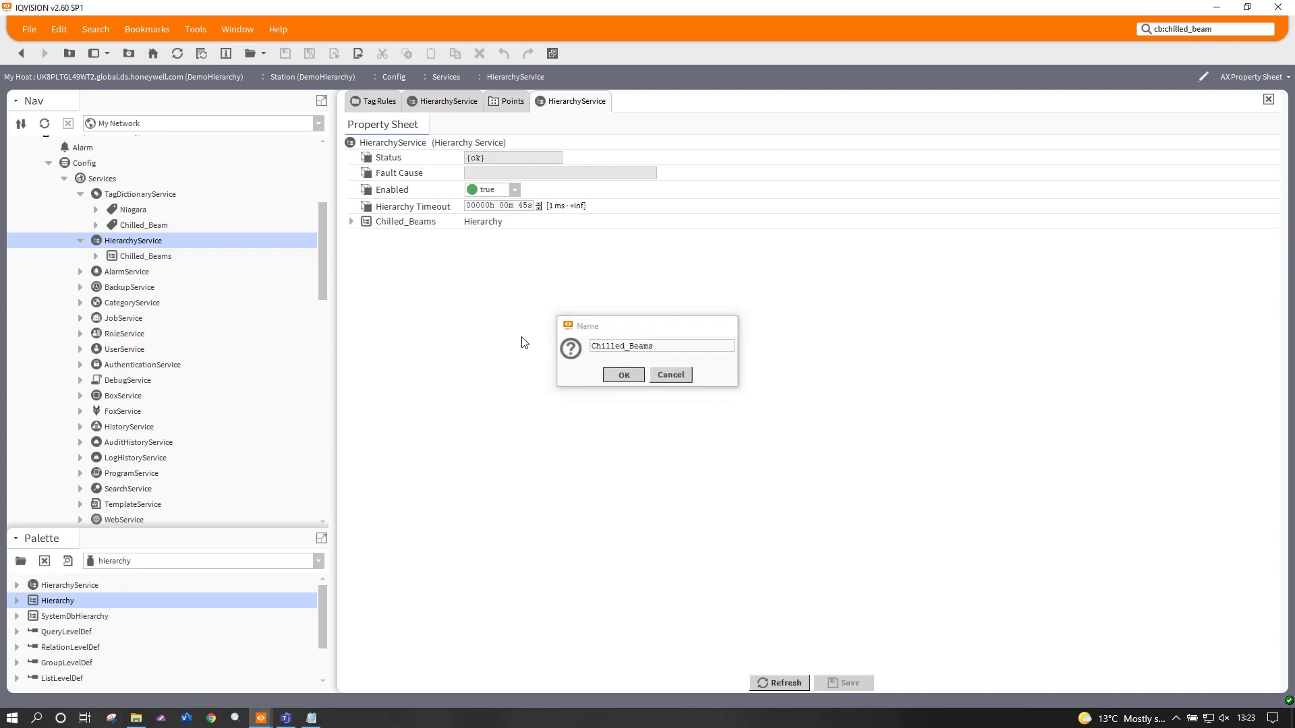
Set the Chilled_Beams Station Scope Ord to Drivers > Trend Systems (station:|slot:/Drivers/TREND)
{"action": "left_click", "coordinate": [96, 256]}
{"action": "double_click", "coordinate": [145, 257]}
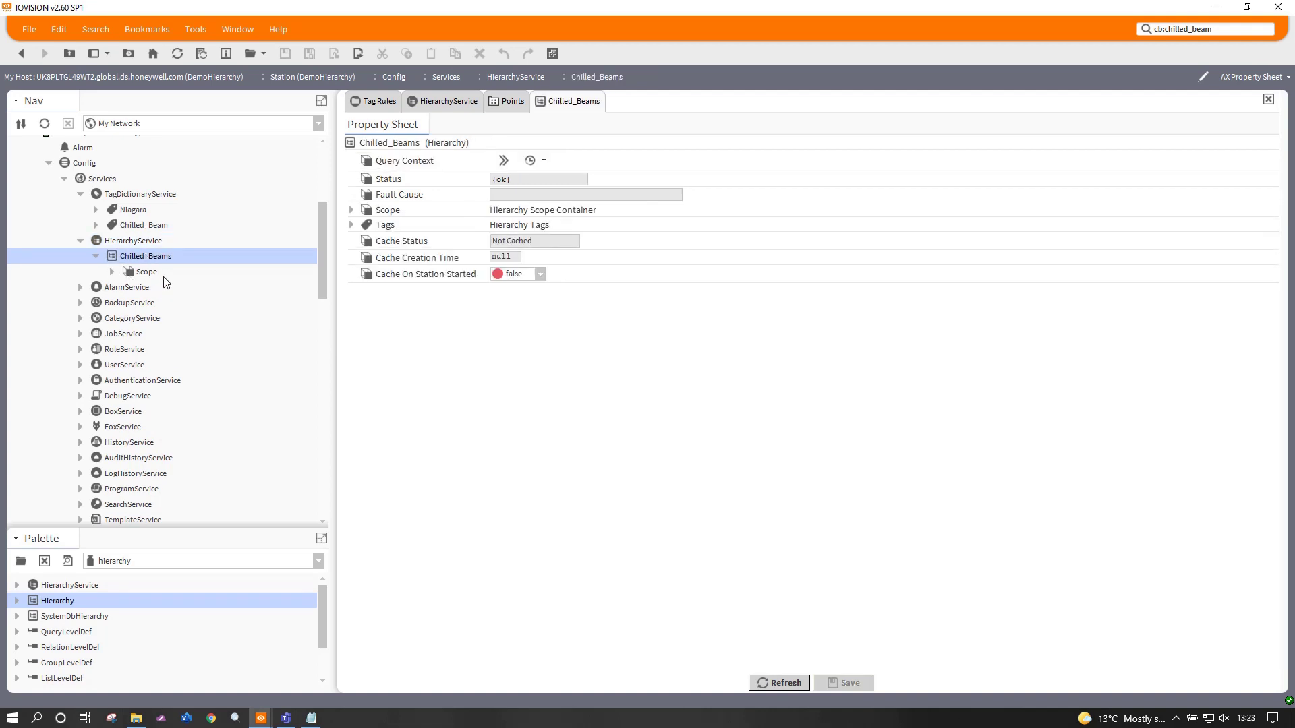
{"action": "double_click", "coordinate": [144, 272]}
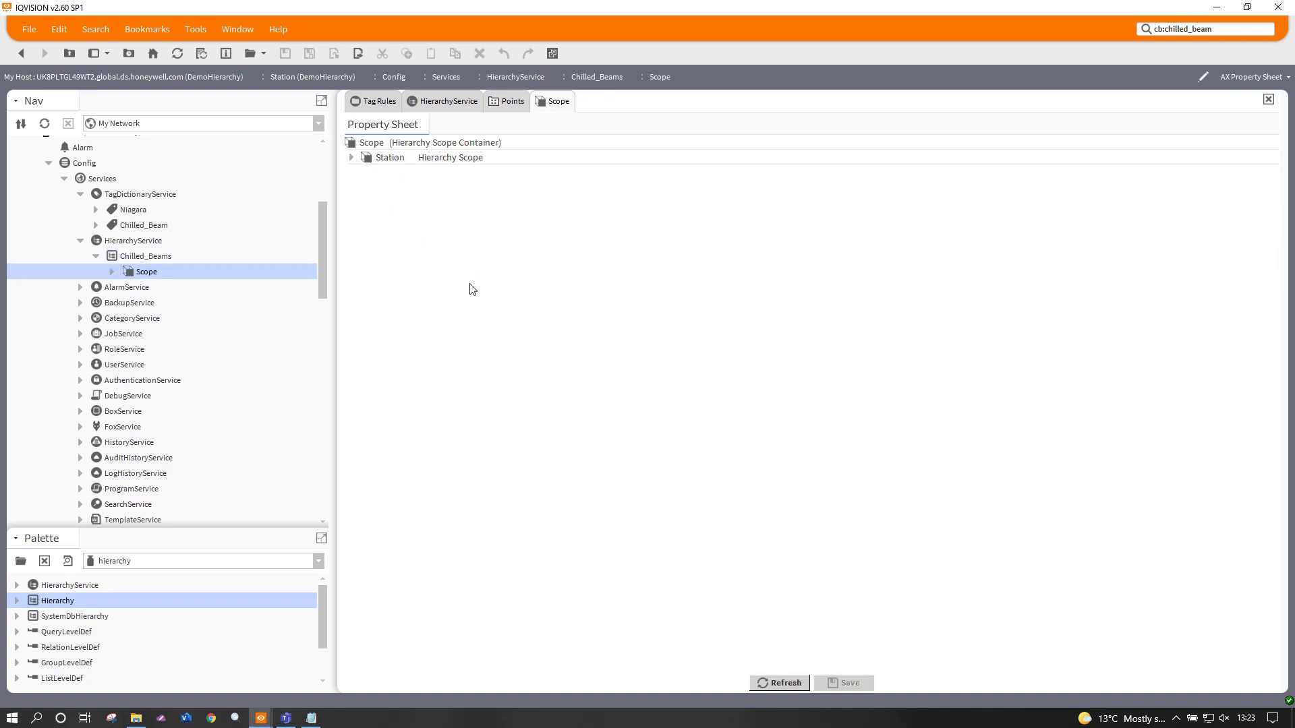
{"action": "left_click", "coordinate": [352, 158]}
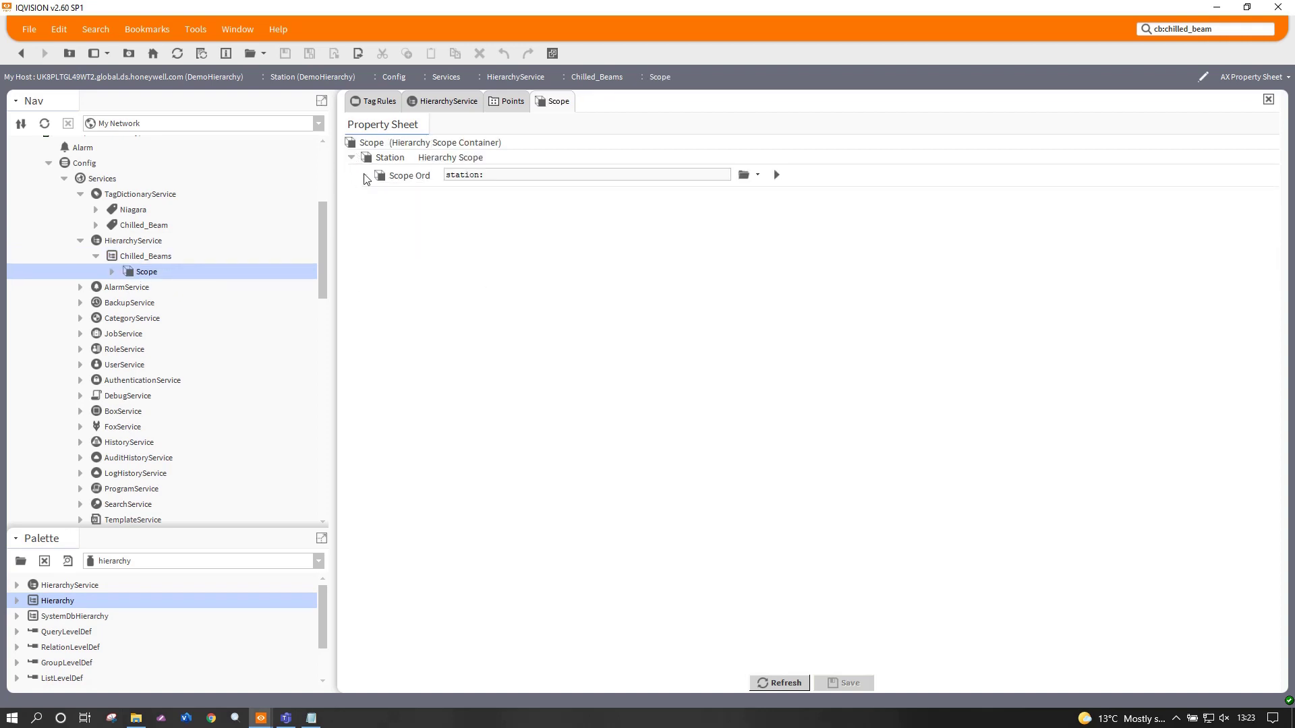
{"action": "left_click", "coordinate": [757, 176]}
{"action": "left_click", "coordinate": [758, 210]}
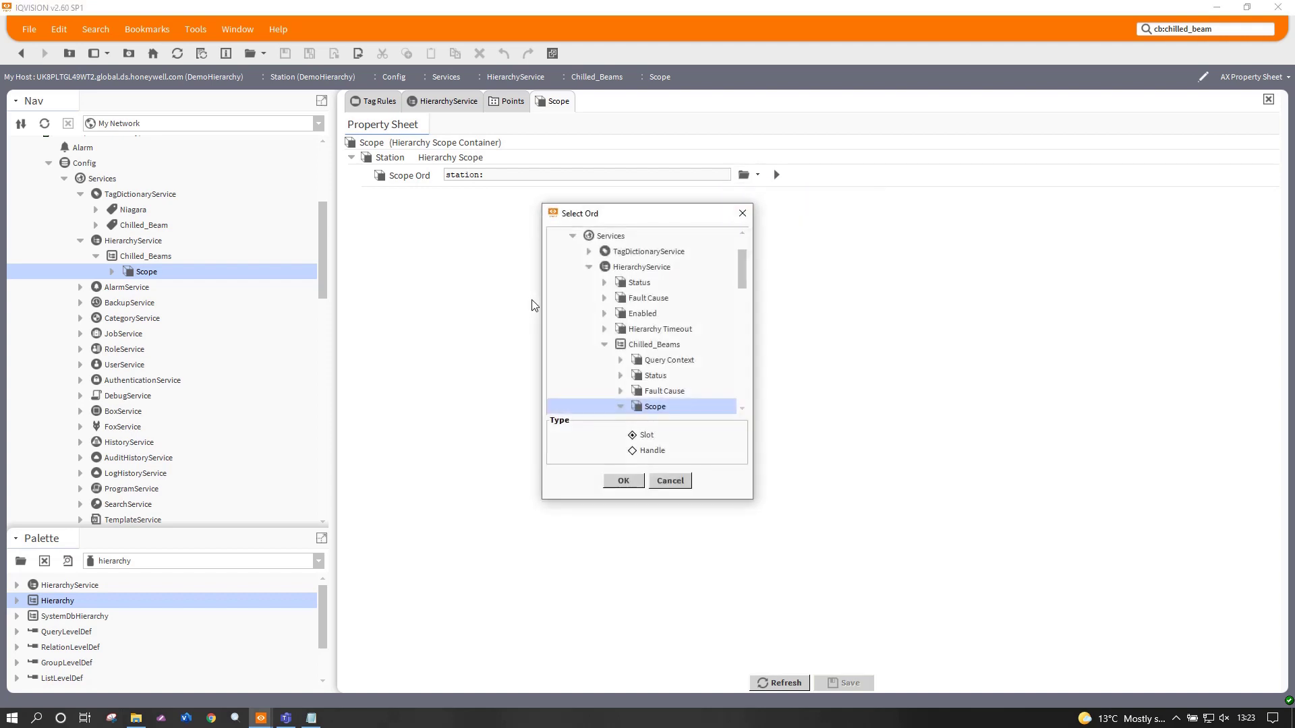
{"action": "left_click", "coordinate": [588, 268]}
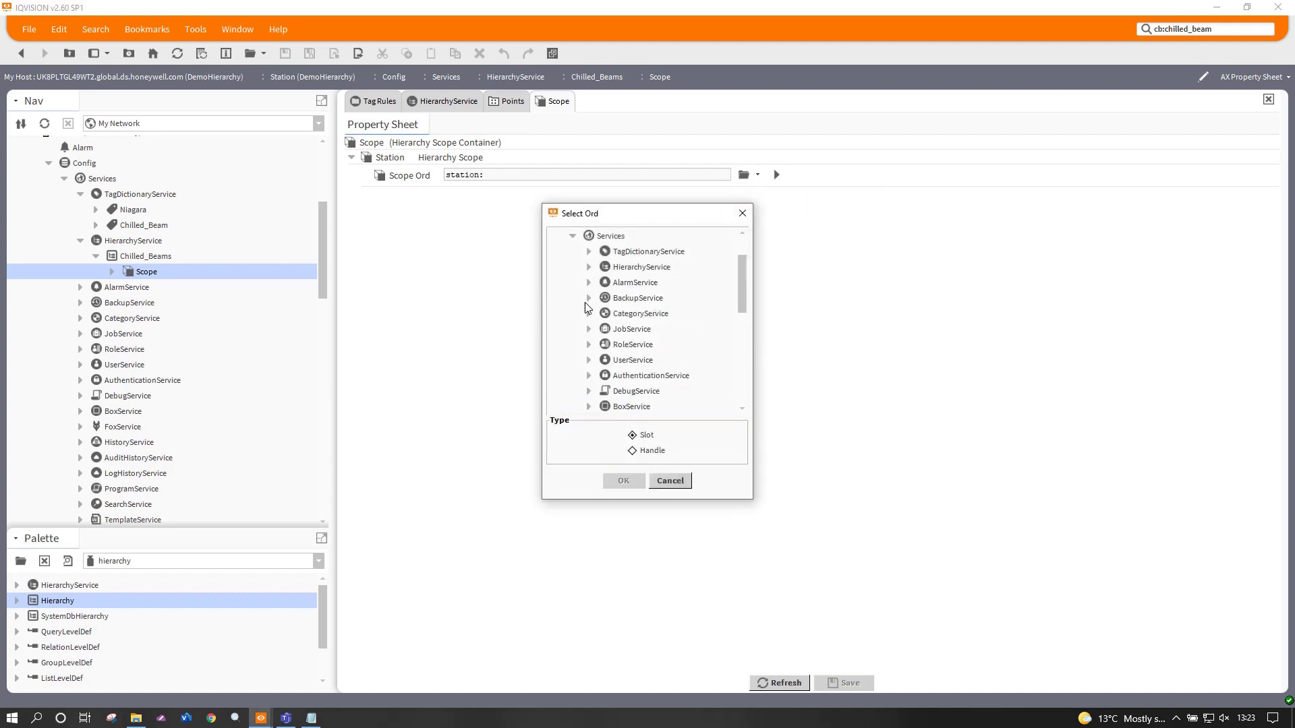
{"action": "scroll", "coordinate": [573, 358], "scroll_direction": "down", "scroll_amount": 6}
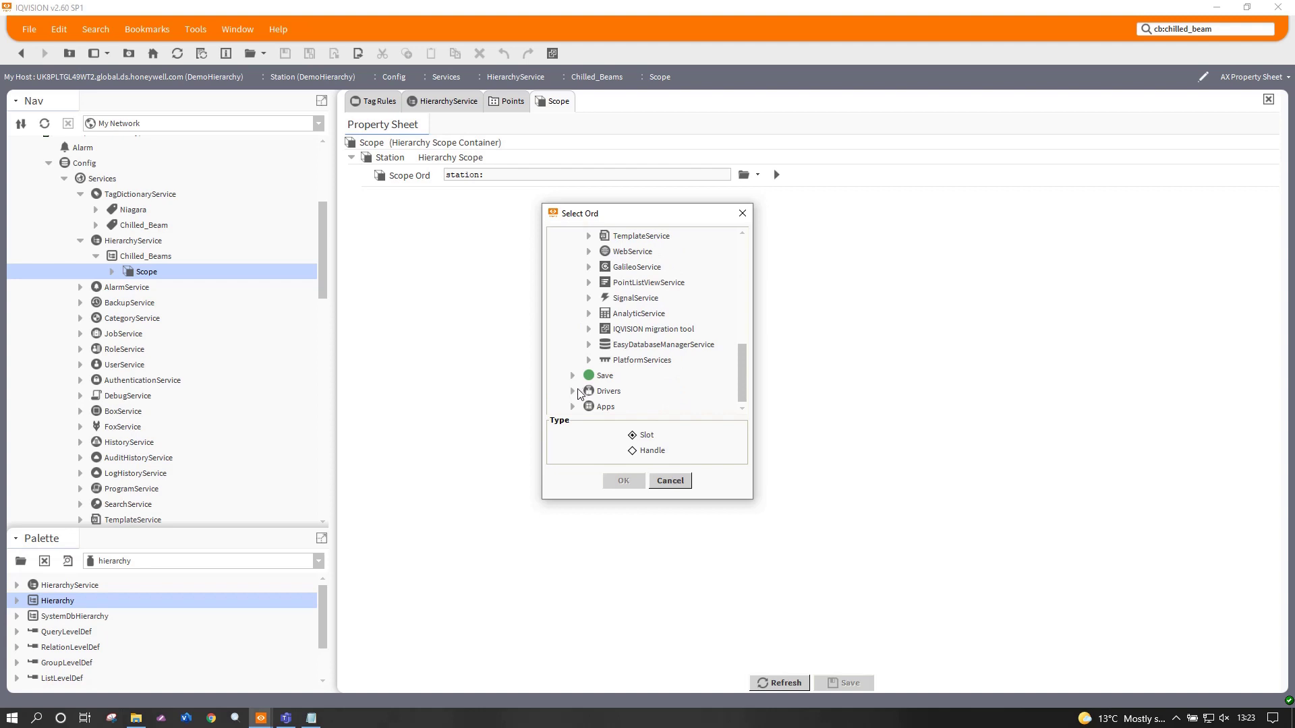
{"action": "left_click", "coordinate": [573, 391]}
{"action": "left_click", "coordinate": [588, 391]}
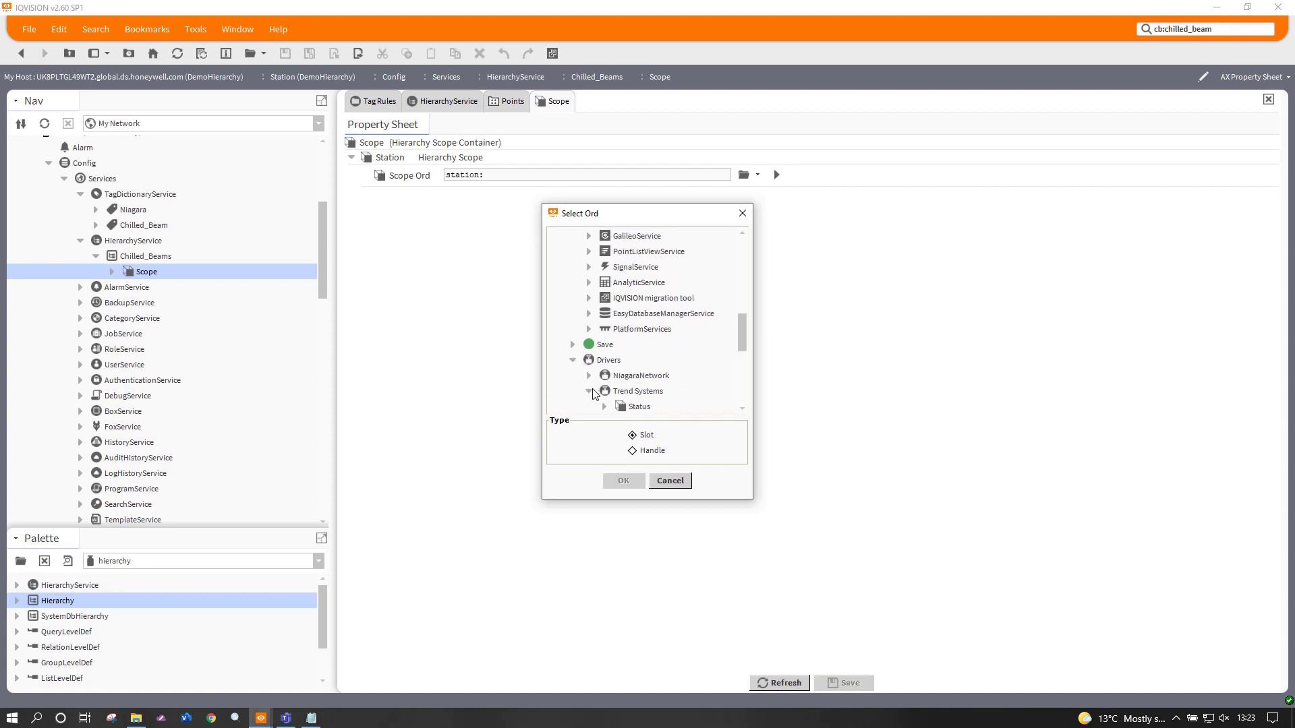
{"action": "scroll", "coordinate": [589, 393], "scroll_direction": "down", "scroll_amount": 3}
{"action": "left_click", "coordinate": [631, 270]}
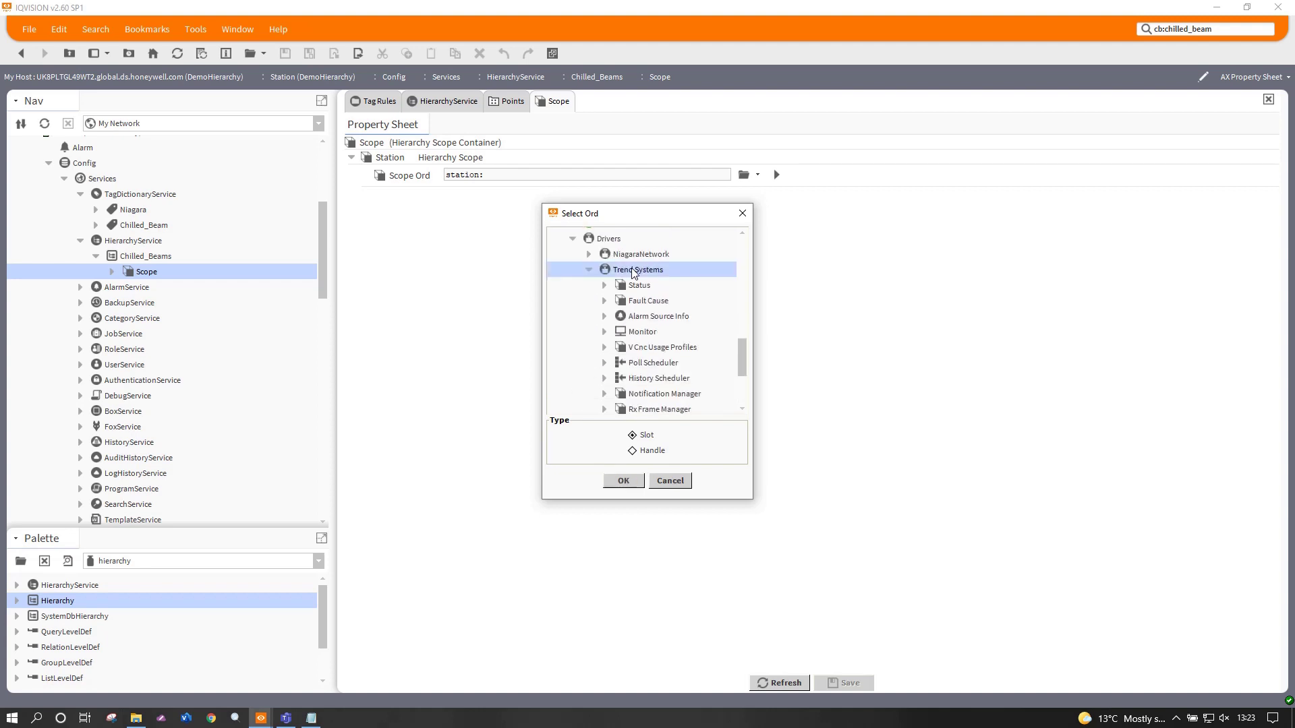
{"action": "left_click", "coordinate": [631, 482]}
Save the scope and add a QueryLevelDef to the Chilled_Beams hierarchy
{"action": "left_click", "coordinate": [820, 680]}
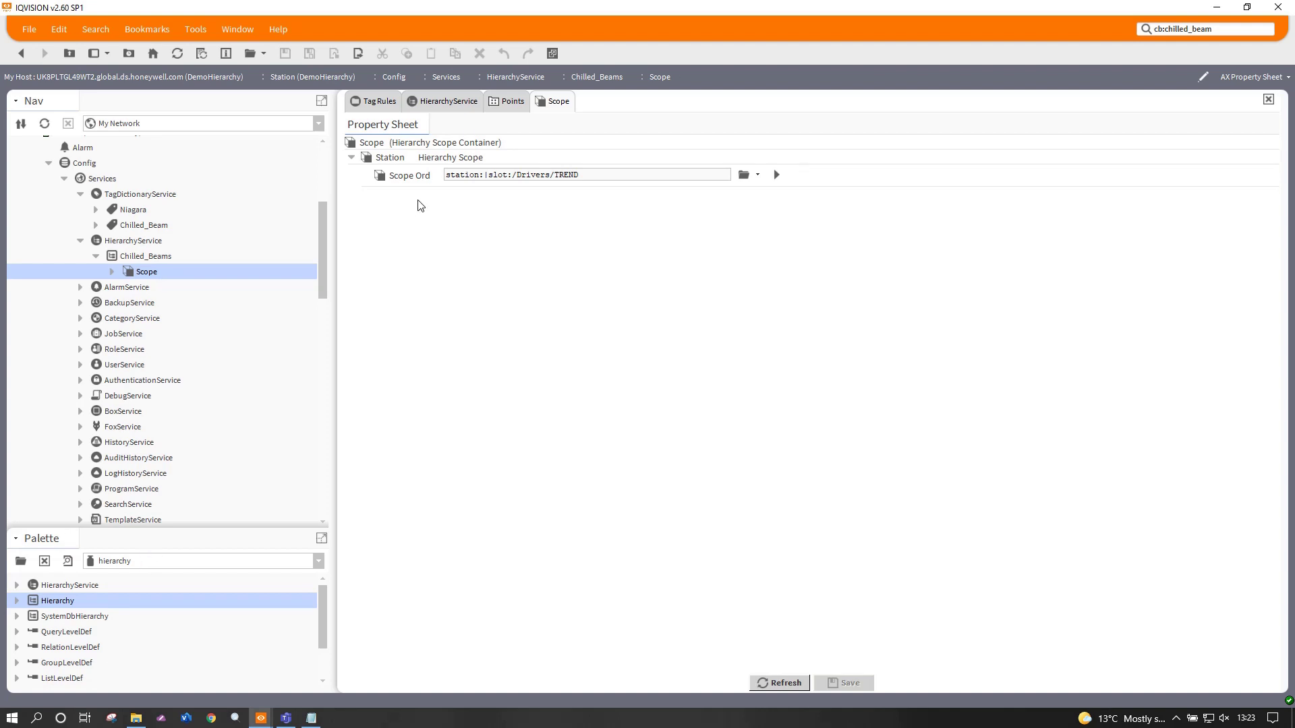
{"action": "left_click", "coordinate": [67, 634]}
{"action": "left_click_drag", "start_coordinate": [68, 636], "coordinate": [151, 253]}
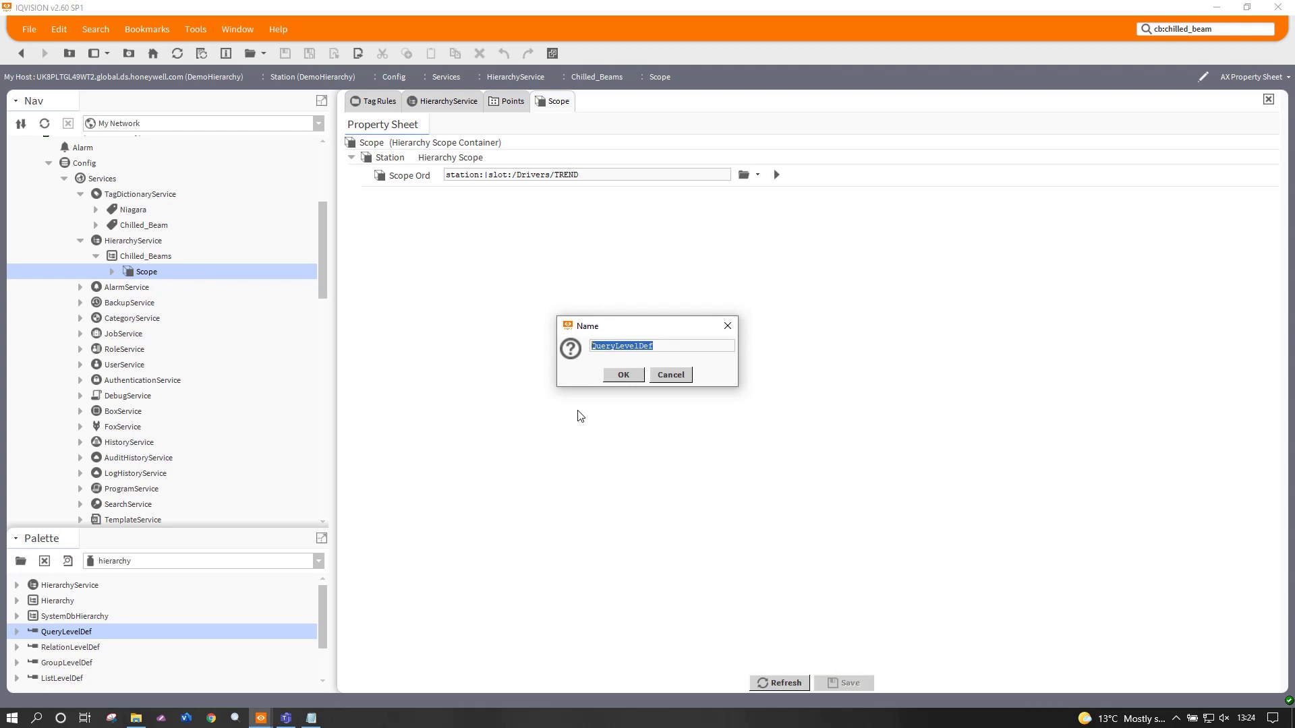
Name the new query level 'chilled' and save its Query as cb:chilled_beam
{"action": "type", "text": "chilled"}
{"action": "left_click", "coordinate": [625, 376]}
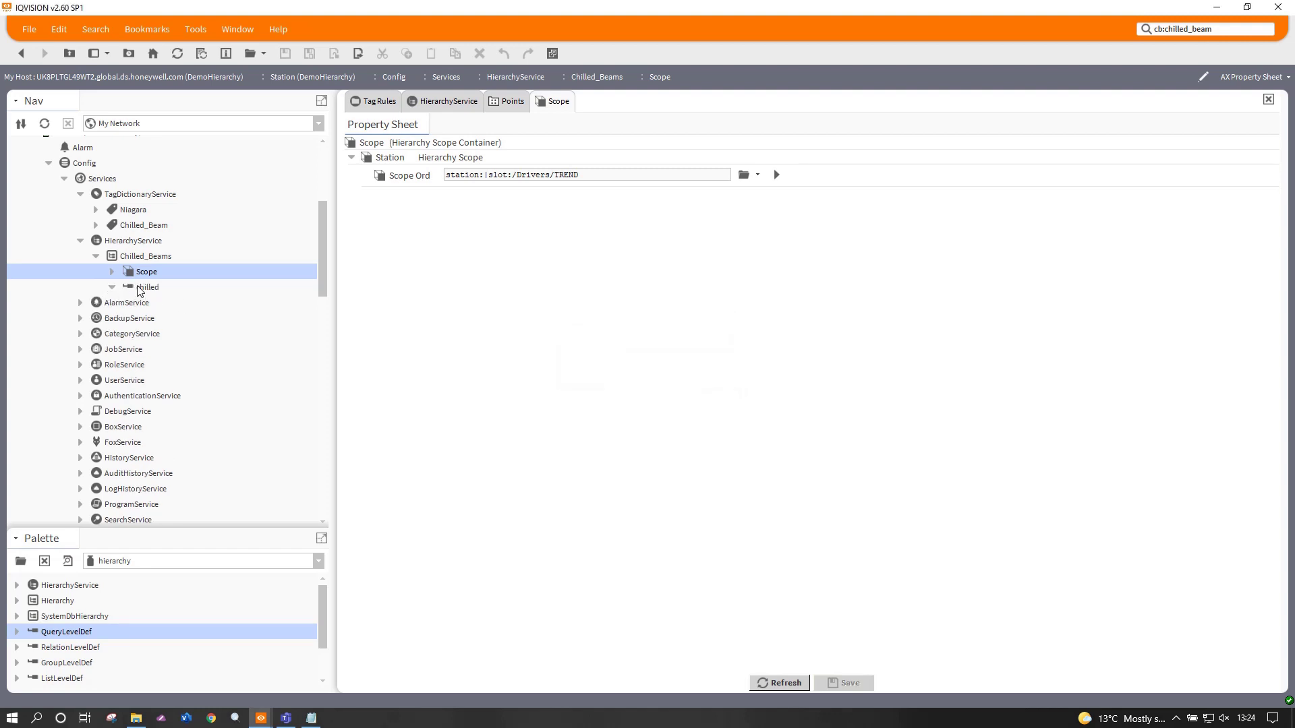
{"action": "double_click", "coordinate": [140, 288]}
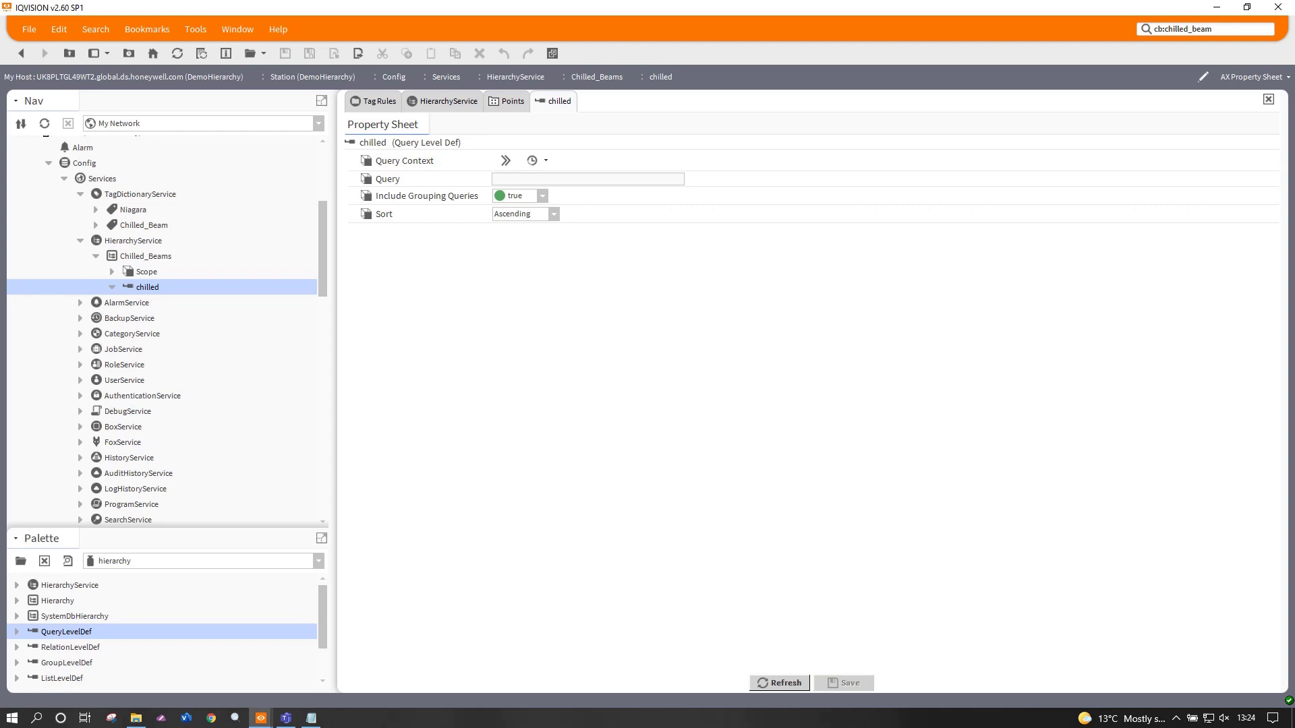
{"action": "left_click", "coordinate": [311, 717]}
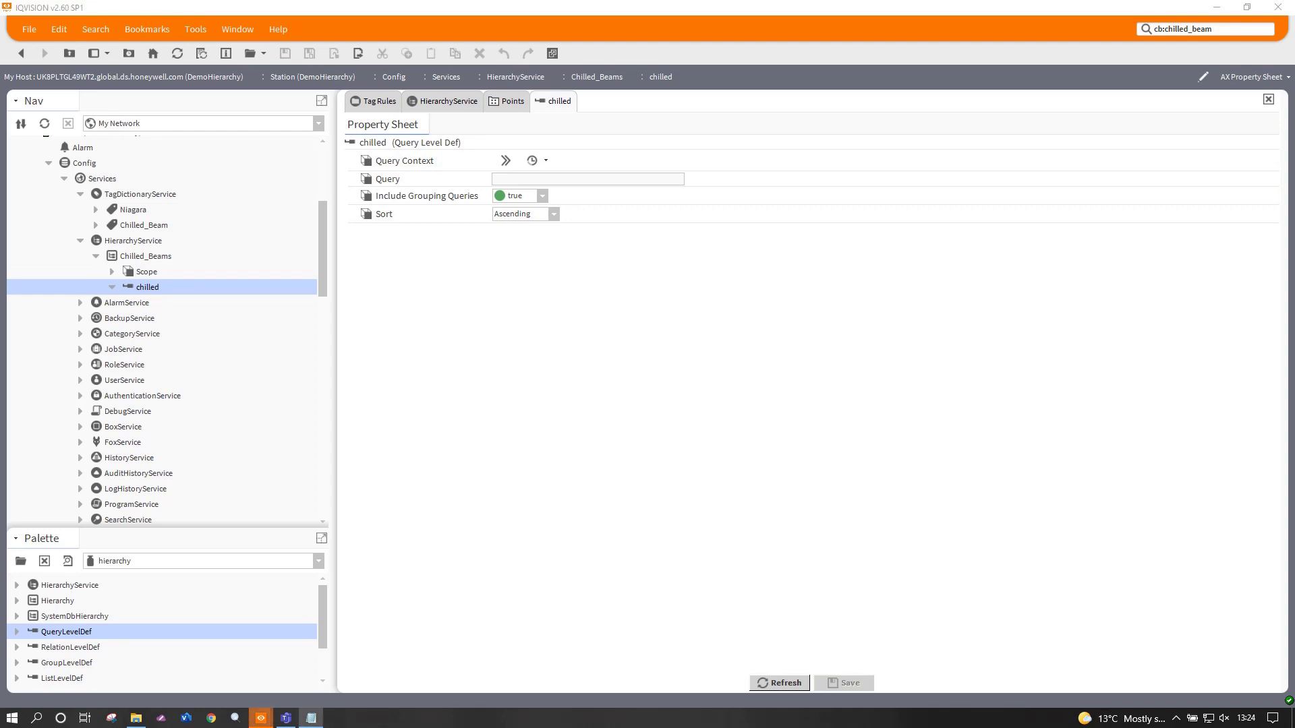
{"action": "left_click", "coordinate": [560, 179]}
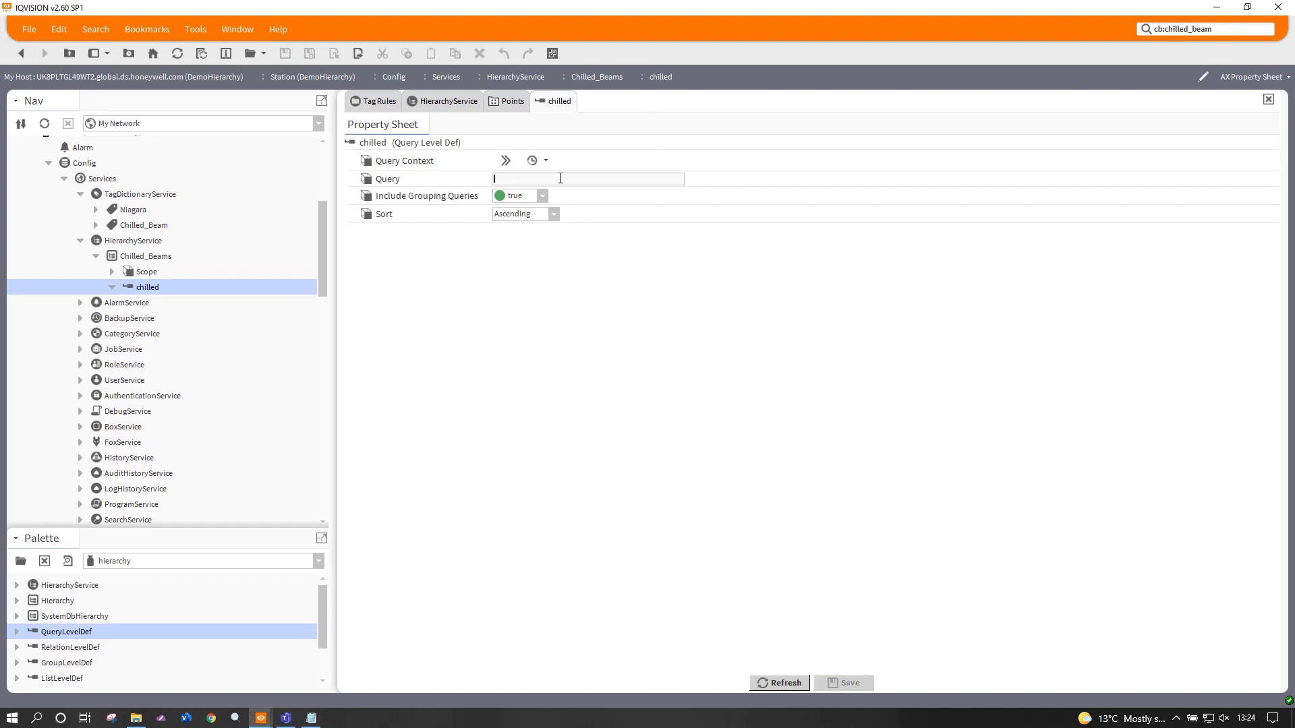
{"action": "type", "text": "cb:chilled_beam"}
{"action": "left_click", "coordinate": [843, 683]}
Refresh the station's Hierarchy node to show current hierarchies
{"action": "left_click_drag", "start_coordinate": [325, 250], "coordinate": [321, 468]}
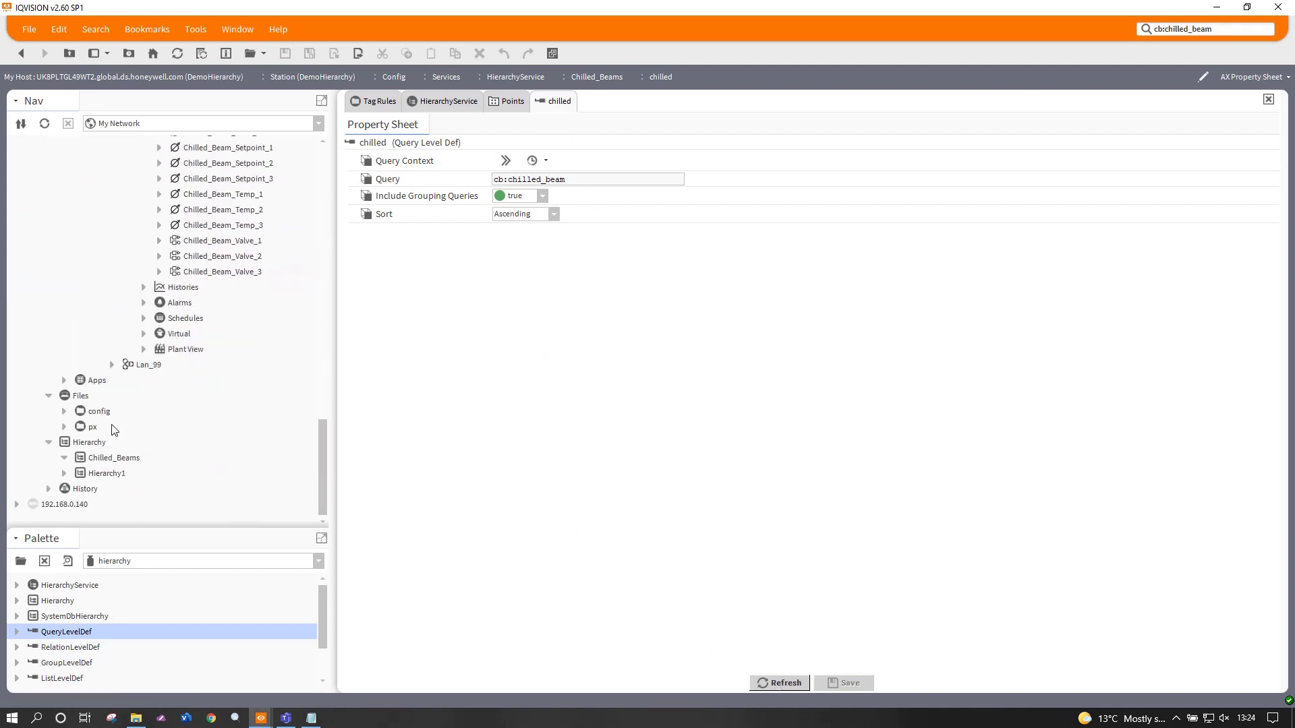
{"action": "right_click", "coordinate": [106, 445]}
{"action": "left_click", "coordinate": [174, 457]}
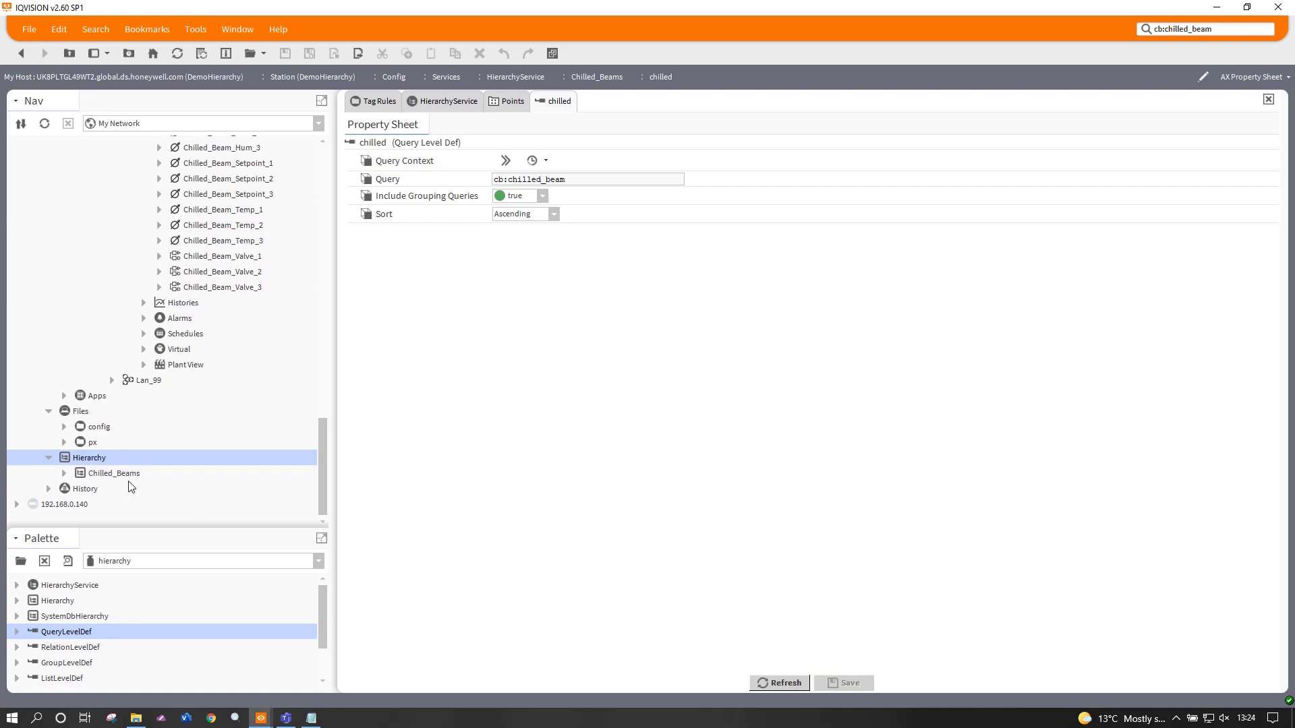
{"action": "scroll", "coordinate": [218, 382], "scroll_direction": "up", "scroll_amount": 20}
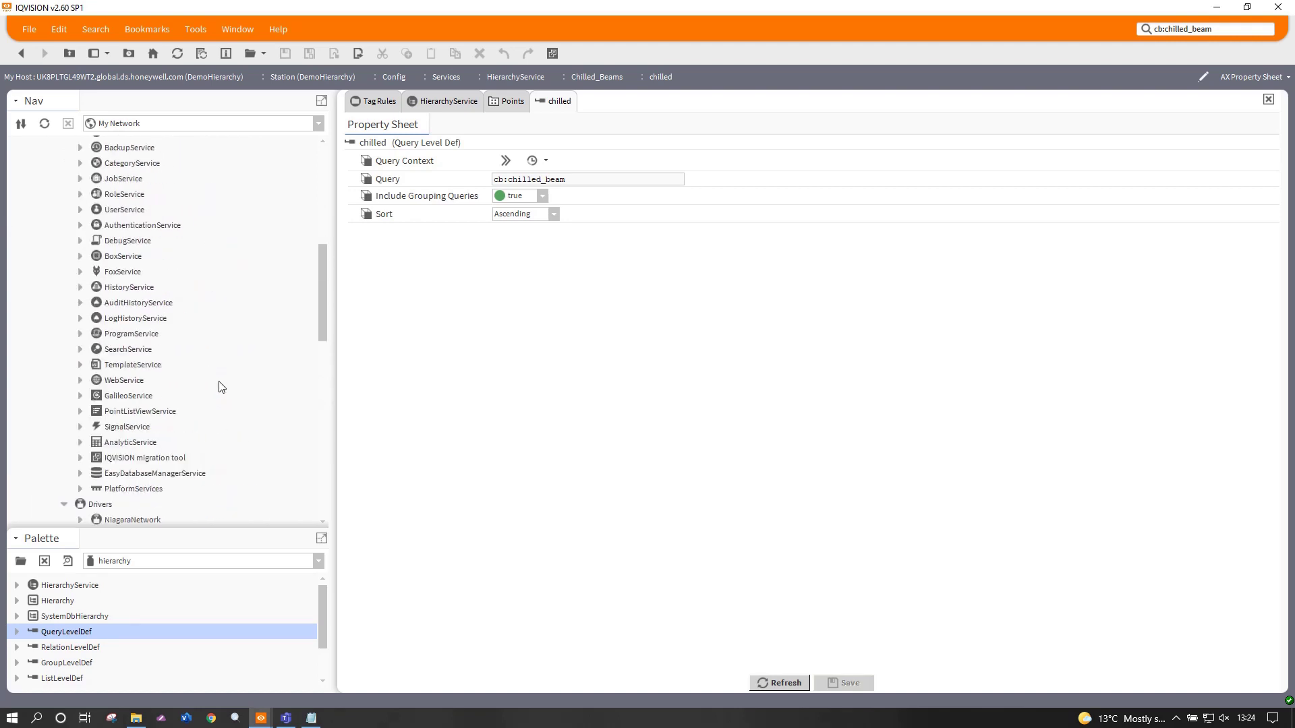
Rename the Chilled_Beams hierarchy to Chilled_Beam_list
{"action": "right_click", "coordinate": [152, 318]}
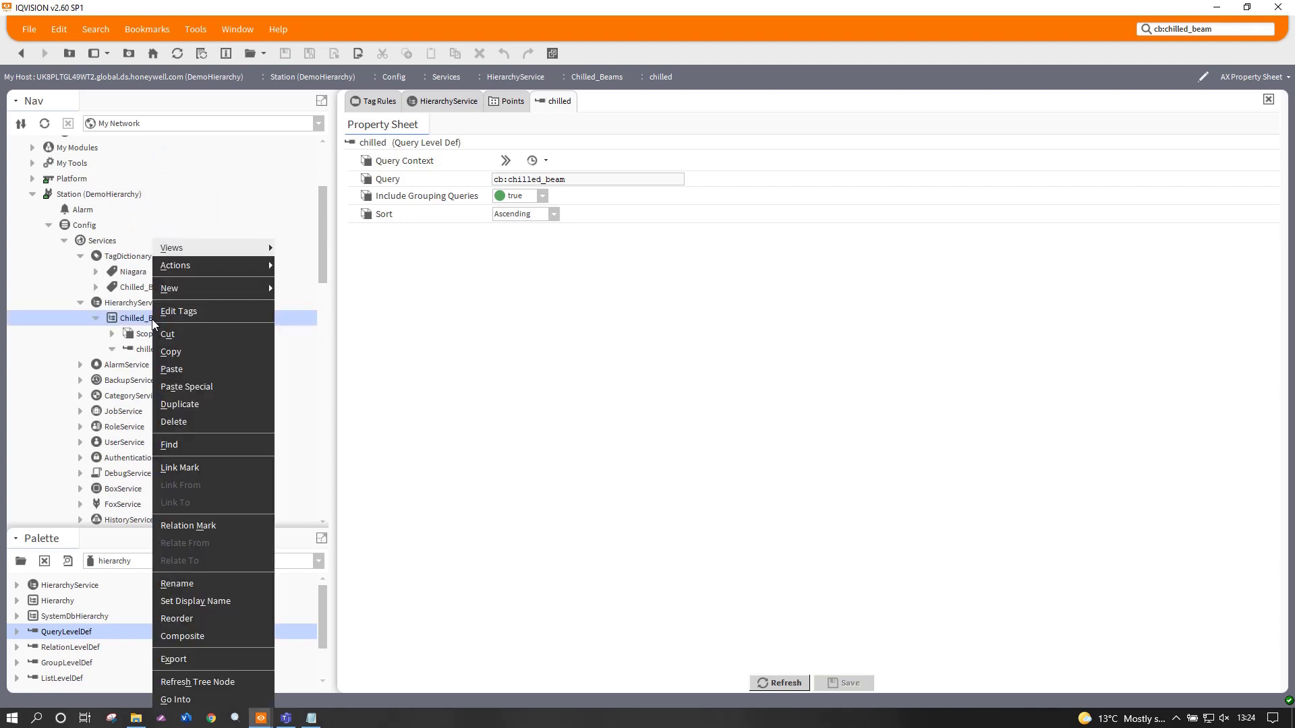
{"action": "left_click", "coordinate": [183, 584]}
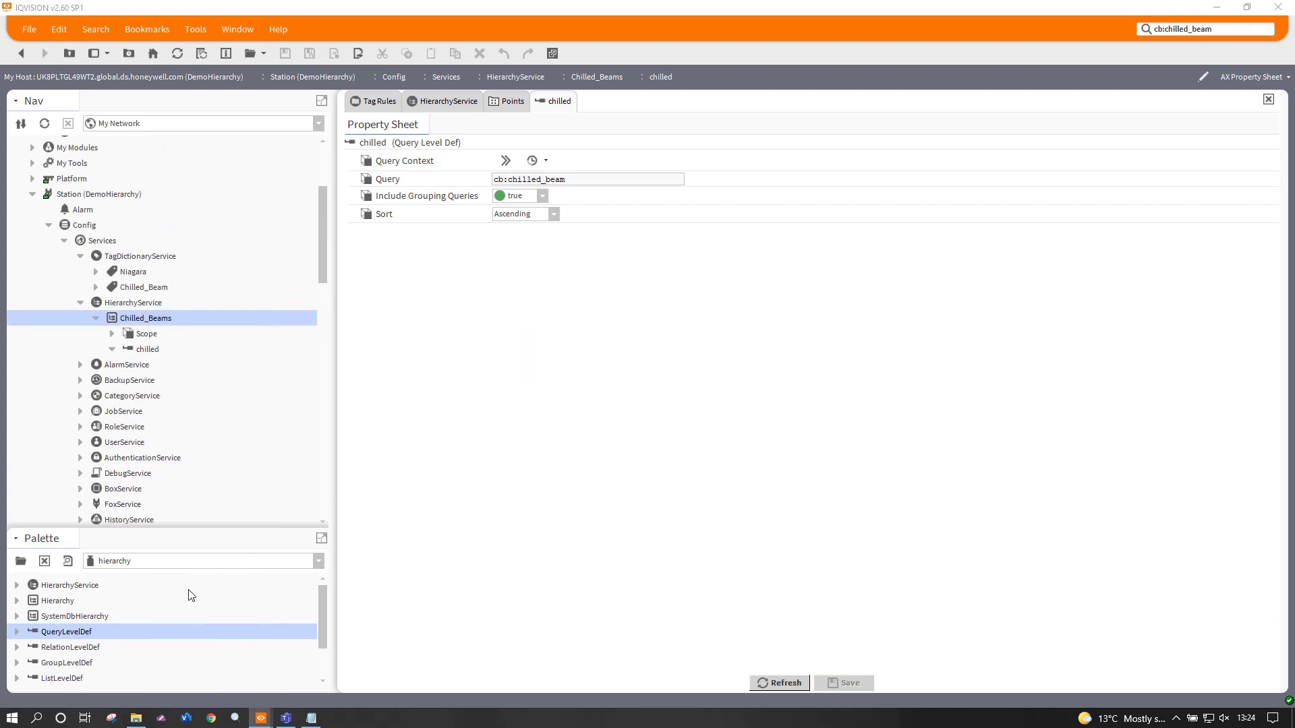
{"action": "left_click", "coordinate": [651, 345]}
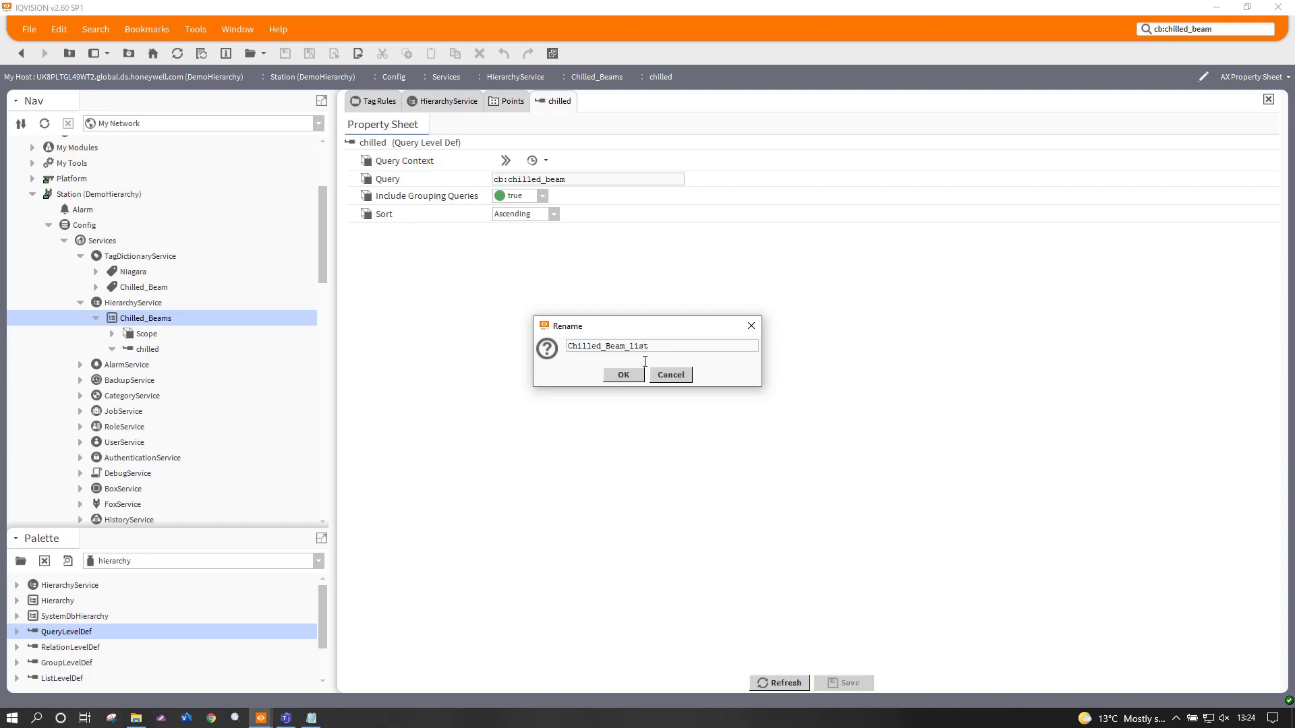
{"action": "left_click", "coordinate": [623, 375]}
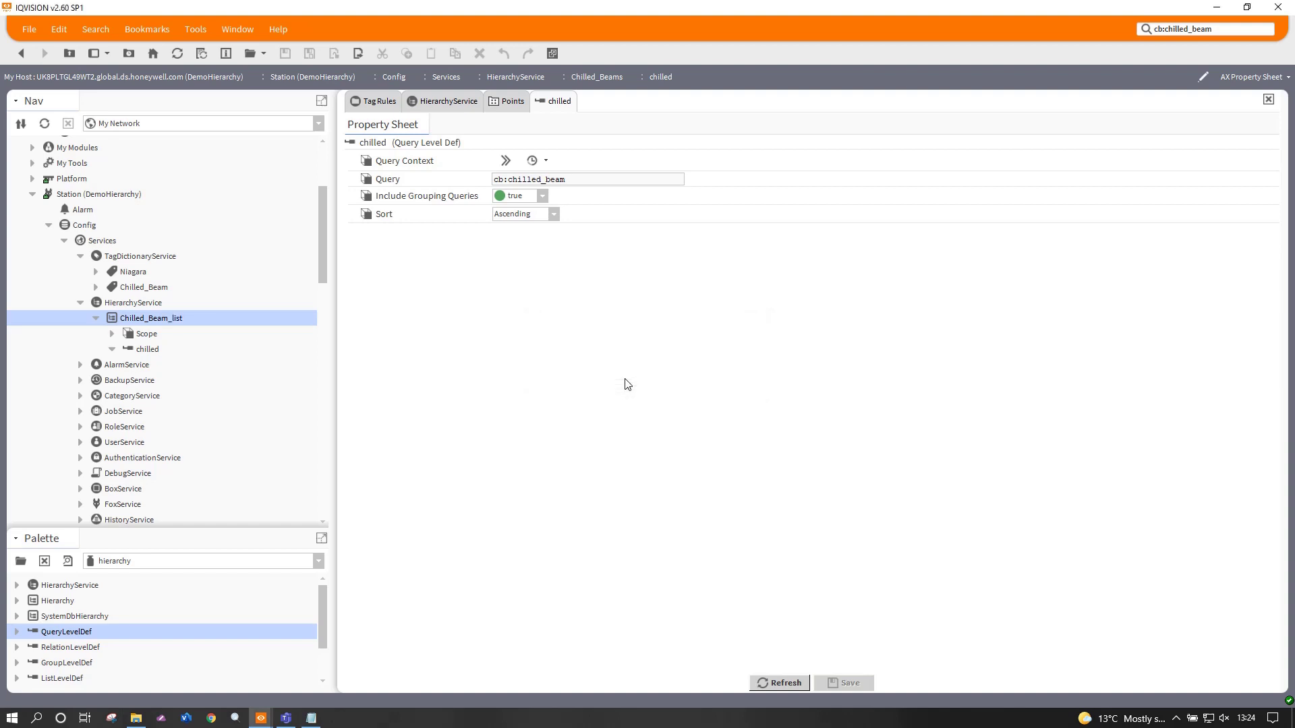
Rebuild the Chilled_Beam_list cache and expand it under the station's Hierarchy node
{"action": "right_click", "coordinate": [157, 324]}
{"action": "mouse_move", "coordinate": [221, 263]}
{"action": "left_click", "coordinate": [325, 268]}
{"action": "scroll", "coordinate": [223, 357], "scroll_direction": "down", "scroll_amount": 15}
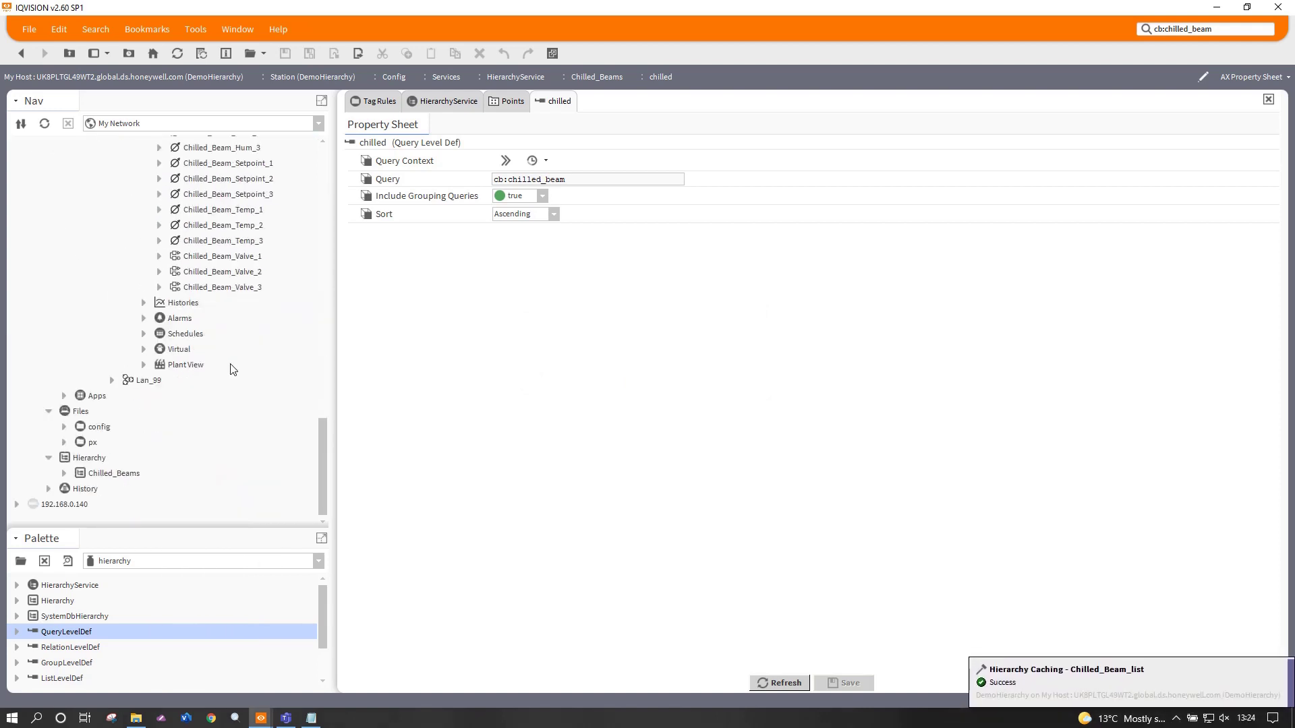
{"action": "left_click", "coordinate": [94, 459]}
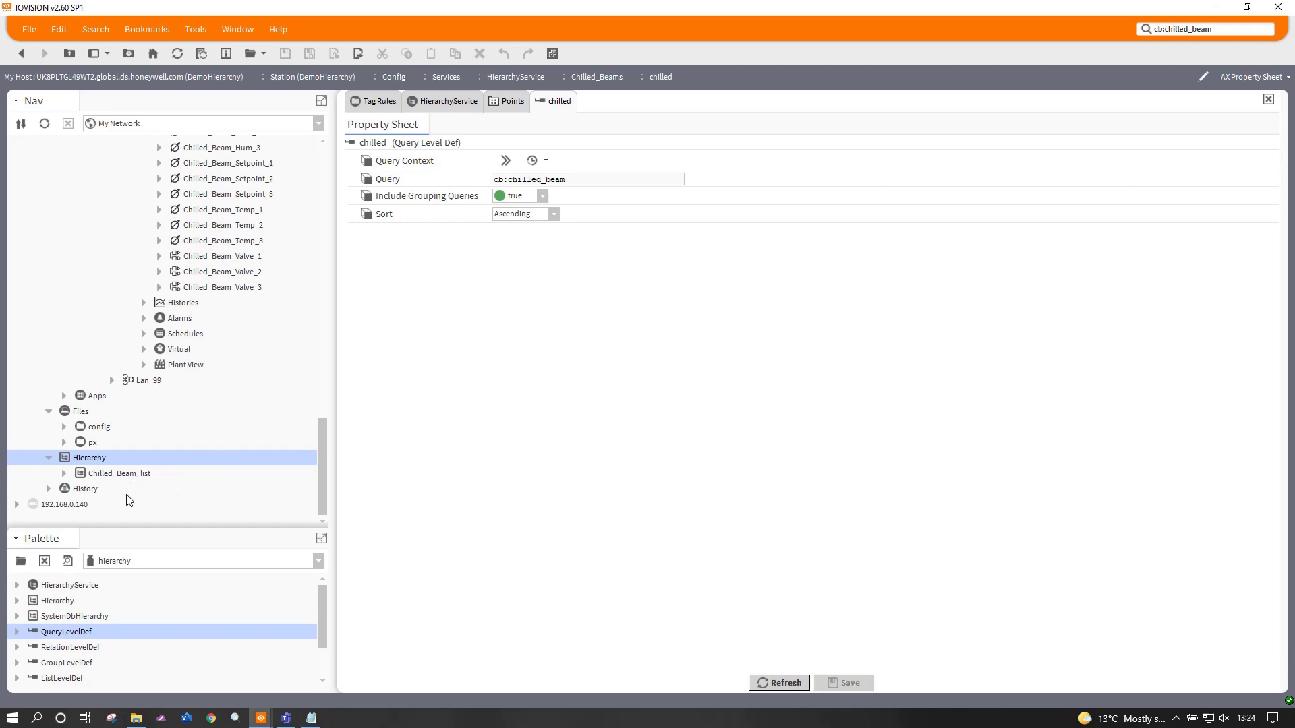
Open Chilled_Beam_list and scroll through its 32 points: enables, faults, setpoints and valves
{"action": "double_click", "coordinate": [94, 474]}
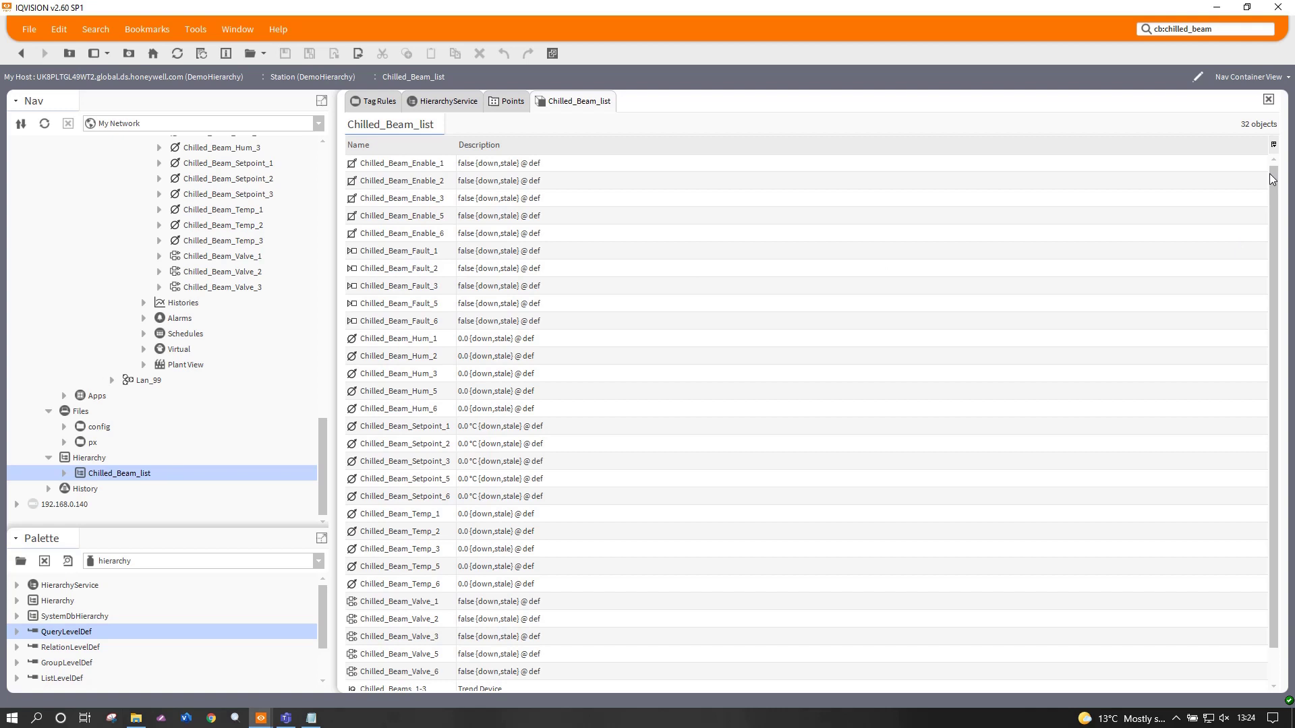
{"action": "left_click_drag", "start_coordinate": [1275, 179], "coordinate": [1274, 191]}
{"action": "scroll", "coordinate": [1274, 190], "scroll_direction": "up", "scroll_amount": 1}
{"action": "scroll", "coordinate": [405, 546], "scroll_direction": "down", "scroll_amount": 1}
{"action": "scroll", "coordinate": [174, 305], "scroll_direction": "up", "scroll_amount": 4}
{"action": "right_click", "coordinate": [233, 240]}
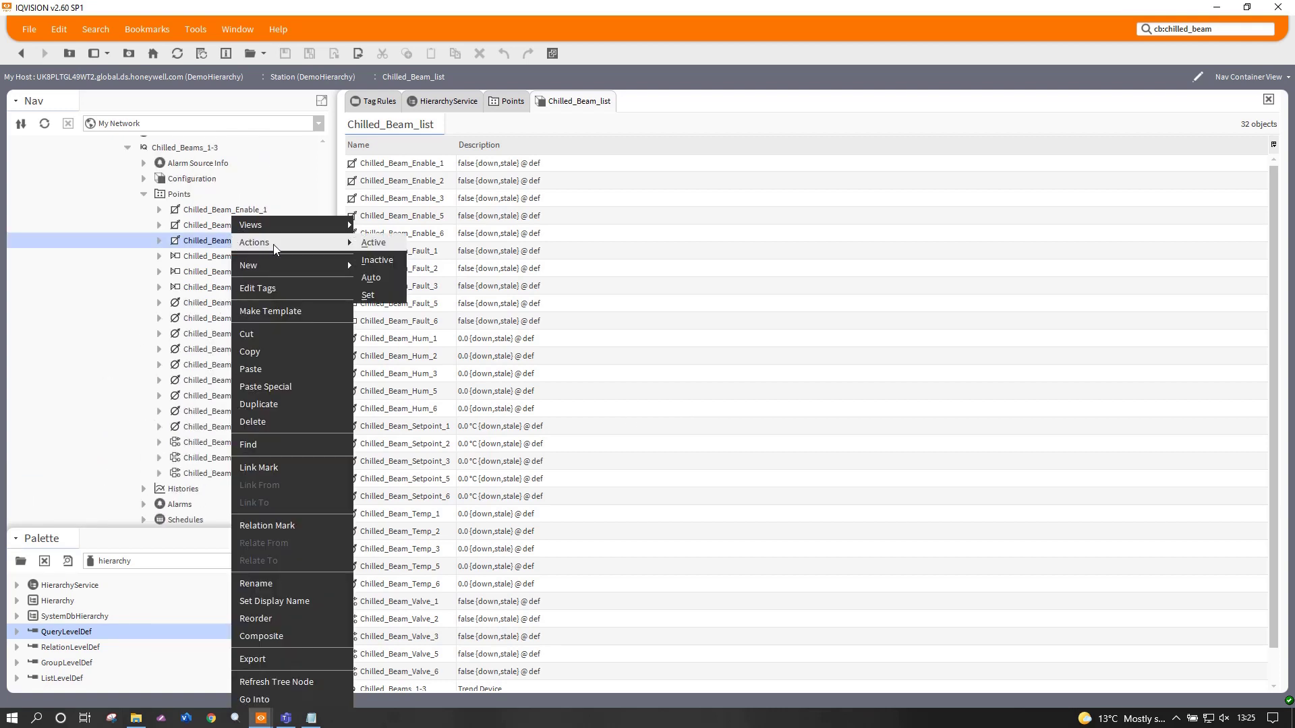
{"action": "mouse_move", "coordinate": [297, 225]}
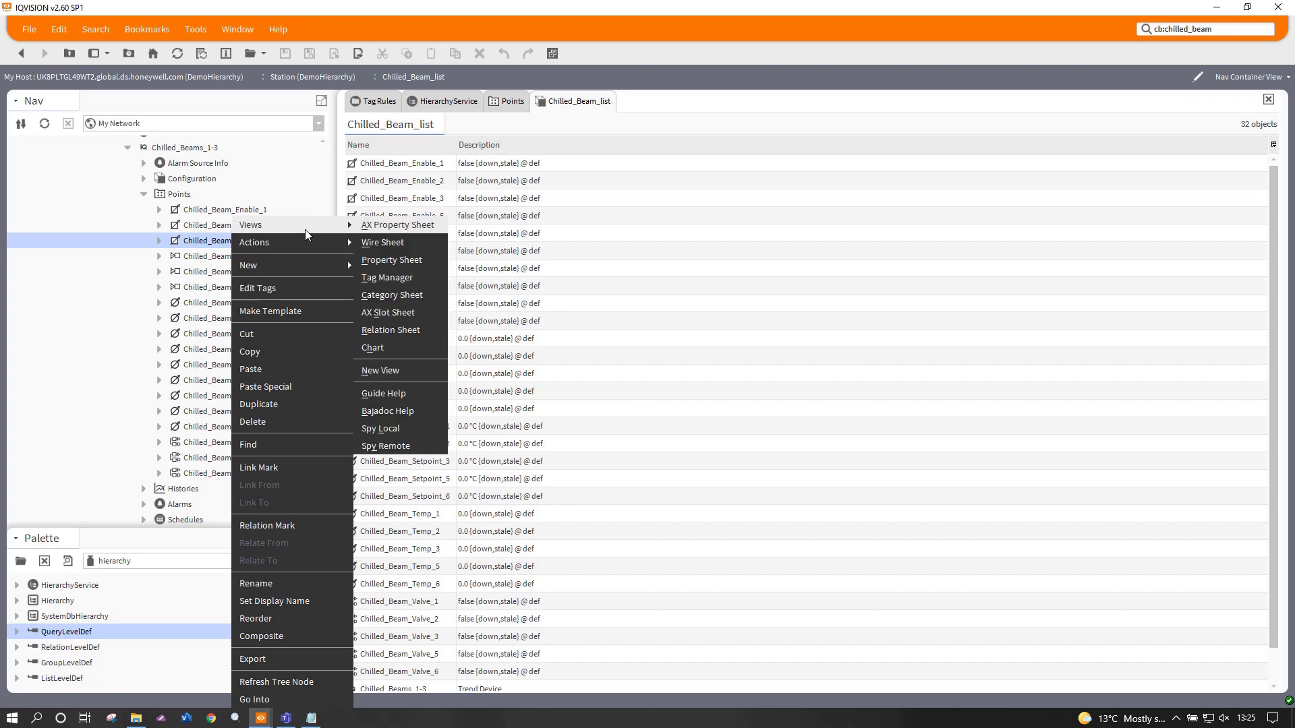
{"action": "left_click", "coordinate": [273, 288]}
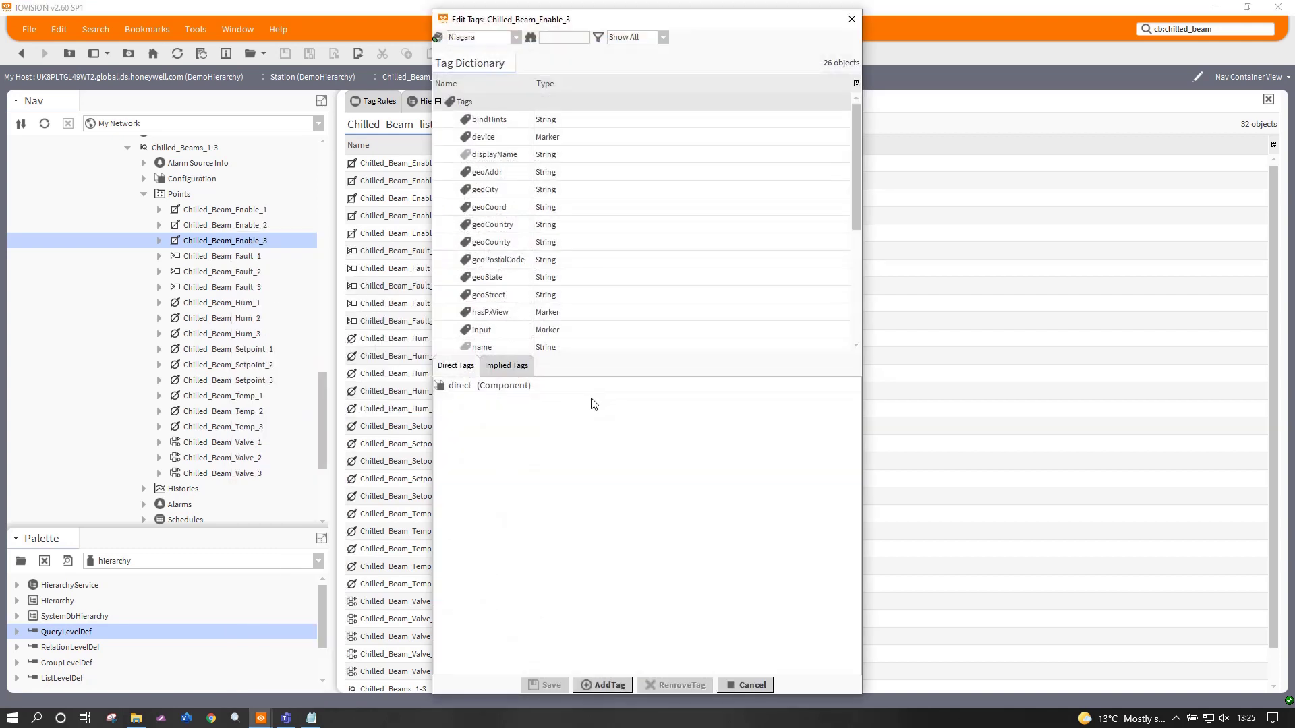
{"action": "left_click", "coordinate": [521, 364]}
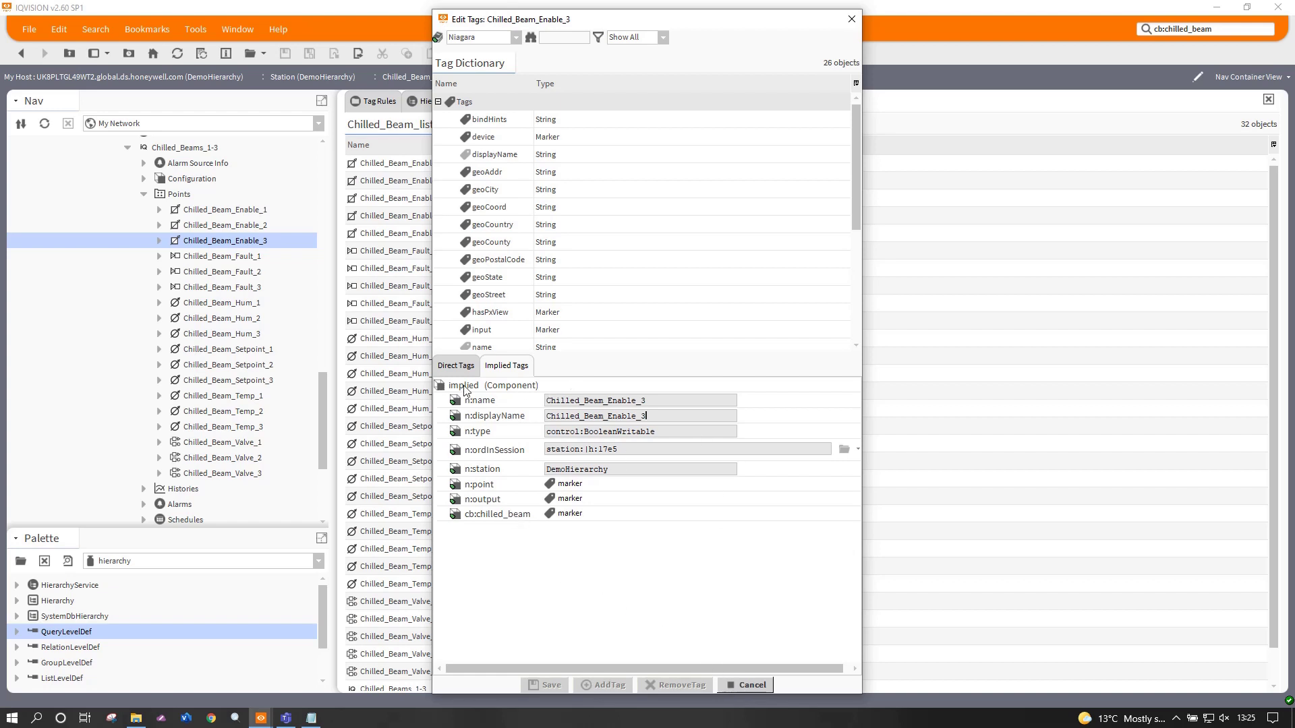
{"action": "left_click", "coordinate": [752, 685]}
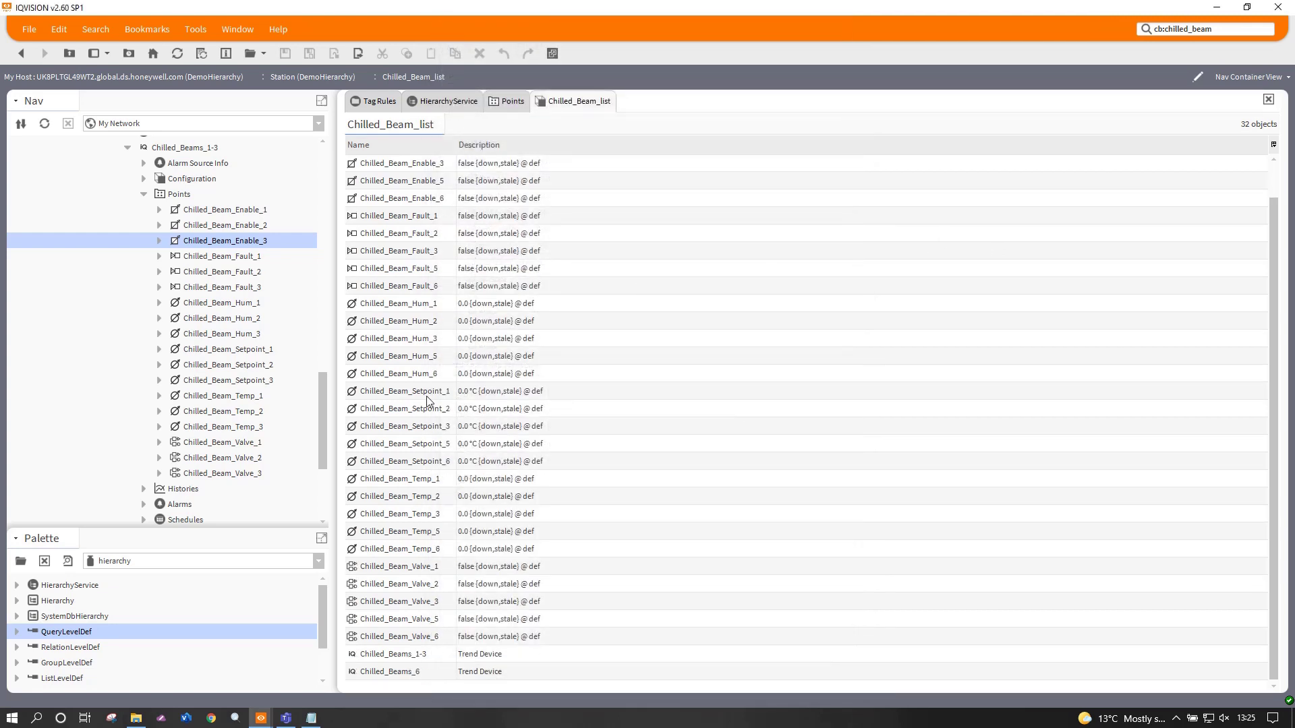
Duplicate the Chilled_Beam_list definition and name the copy Chilled_Beam_by_Lan
{"action": "left_click", "coordinate": [127, 147]}
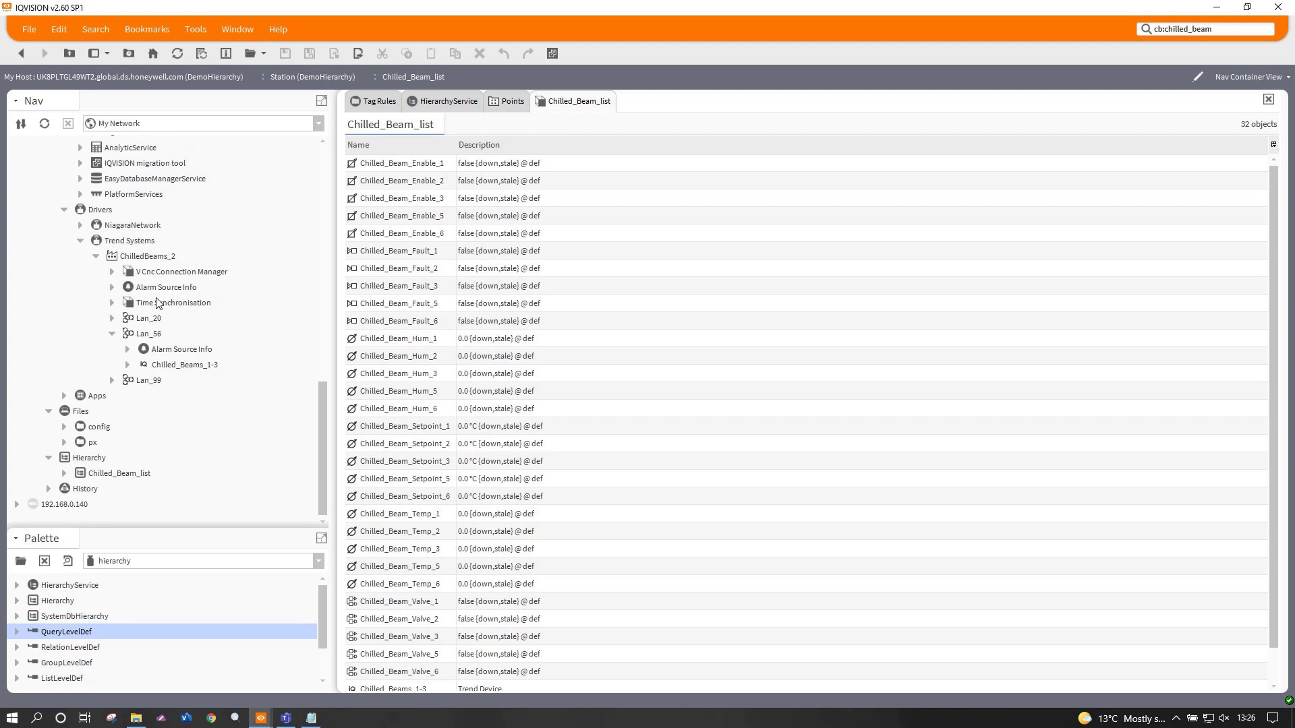
{"action": "left_click", "coordinate": [112, 333]}
{"action": "scroll", "coordinate": [255, 274], "scroll_direction": "up", "scroll_amount": 10}
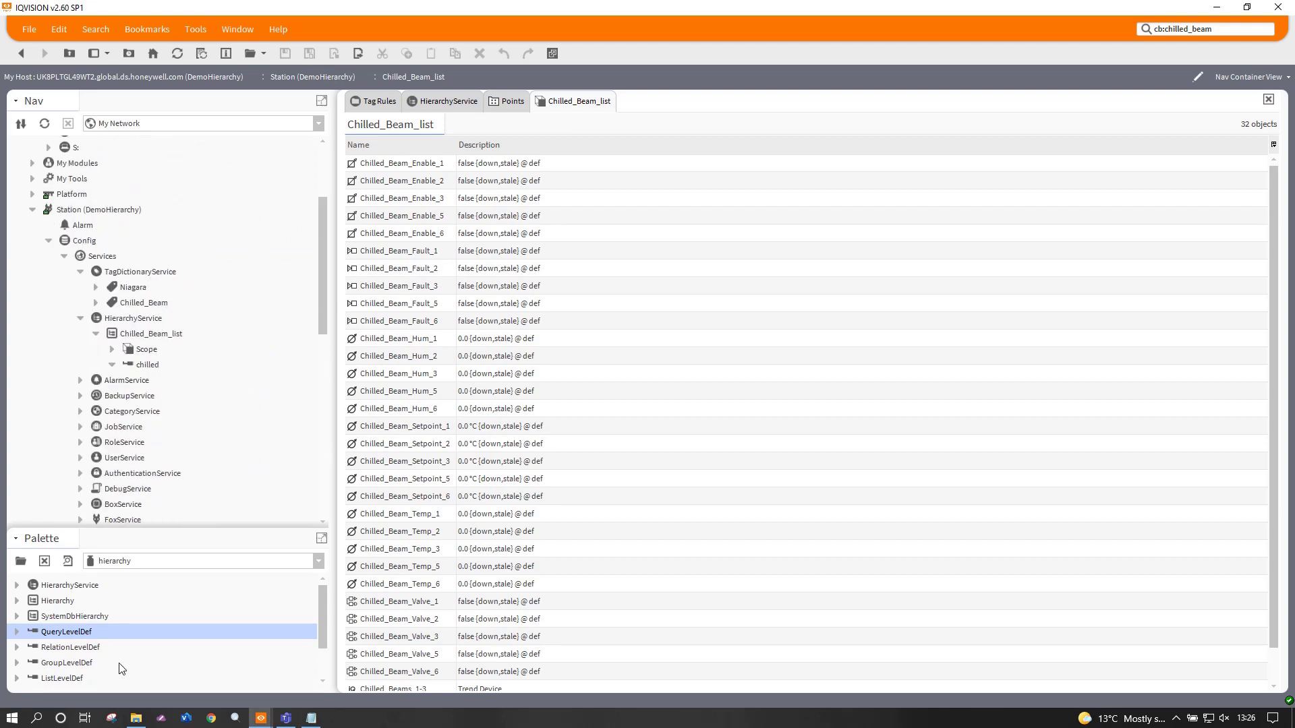
{"action": "right_click", "coordinate": [141, 335]}
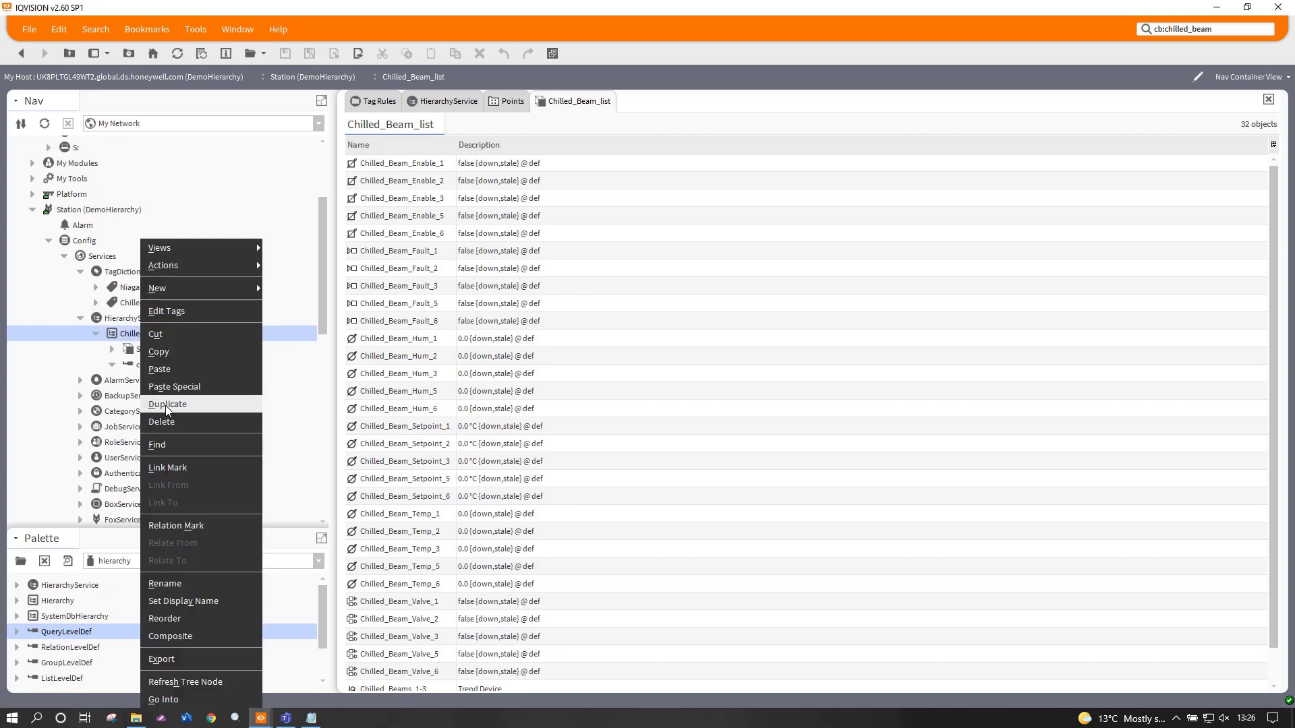
{"action": "left_click", "coordinate": [166, 405]}
{"action": "left_click", "coordinate": [698, 346]}
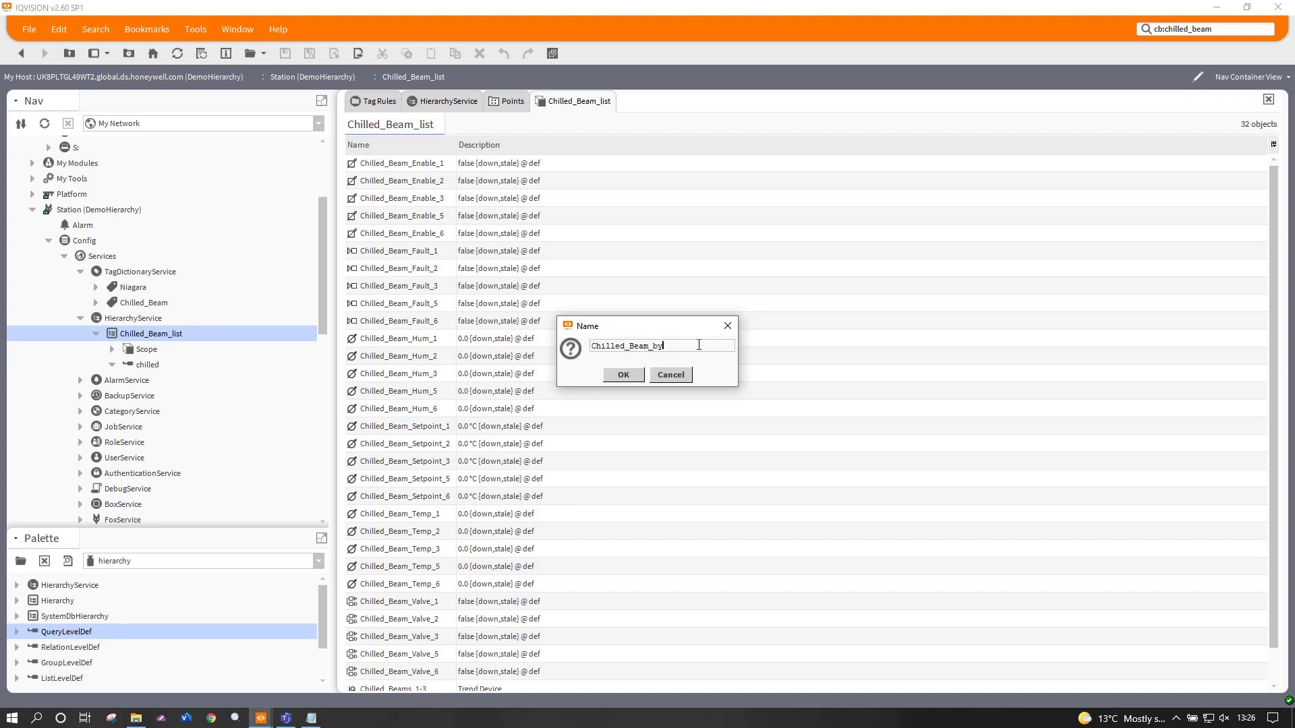
{"action": "type", "text": "by_Lan"}
{"action": "left_click", "coordinate": [623, 375]}
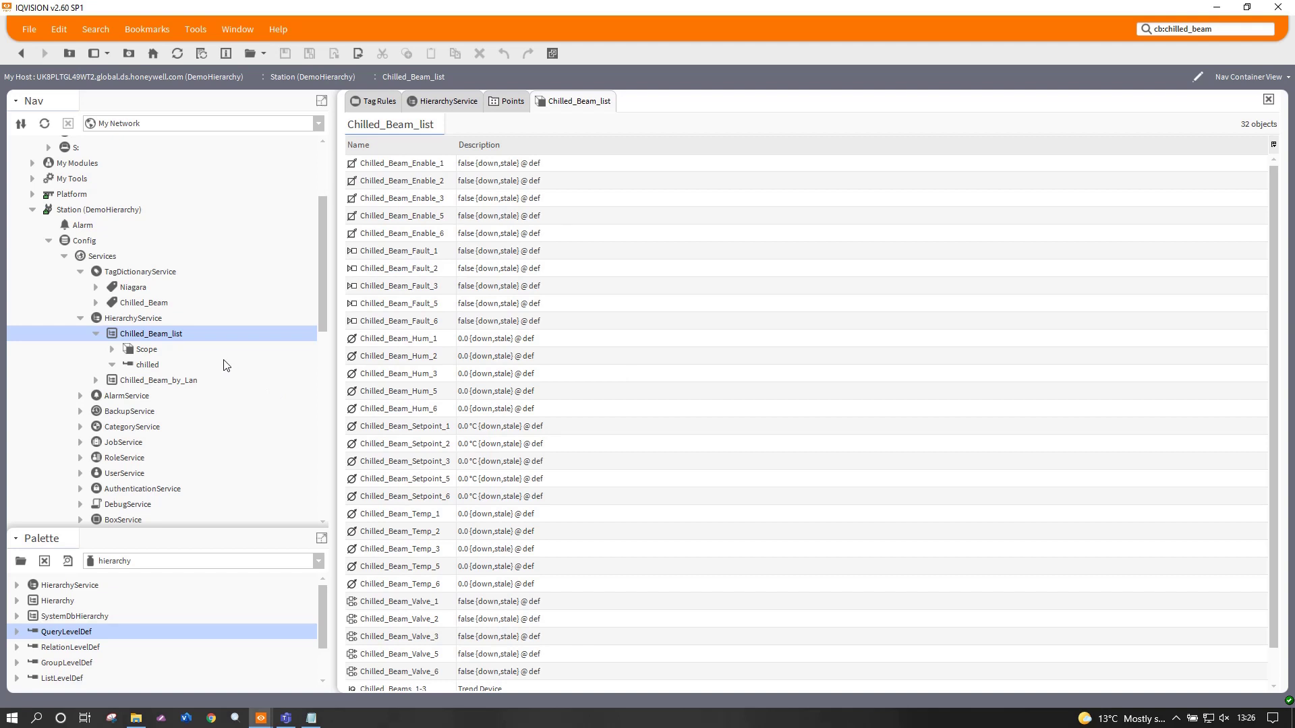
{"action": "scroll", "coordinate": [226, 365], "scroll_direction": "down", "scroll_amount": 10}
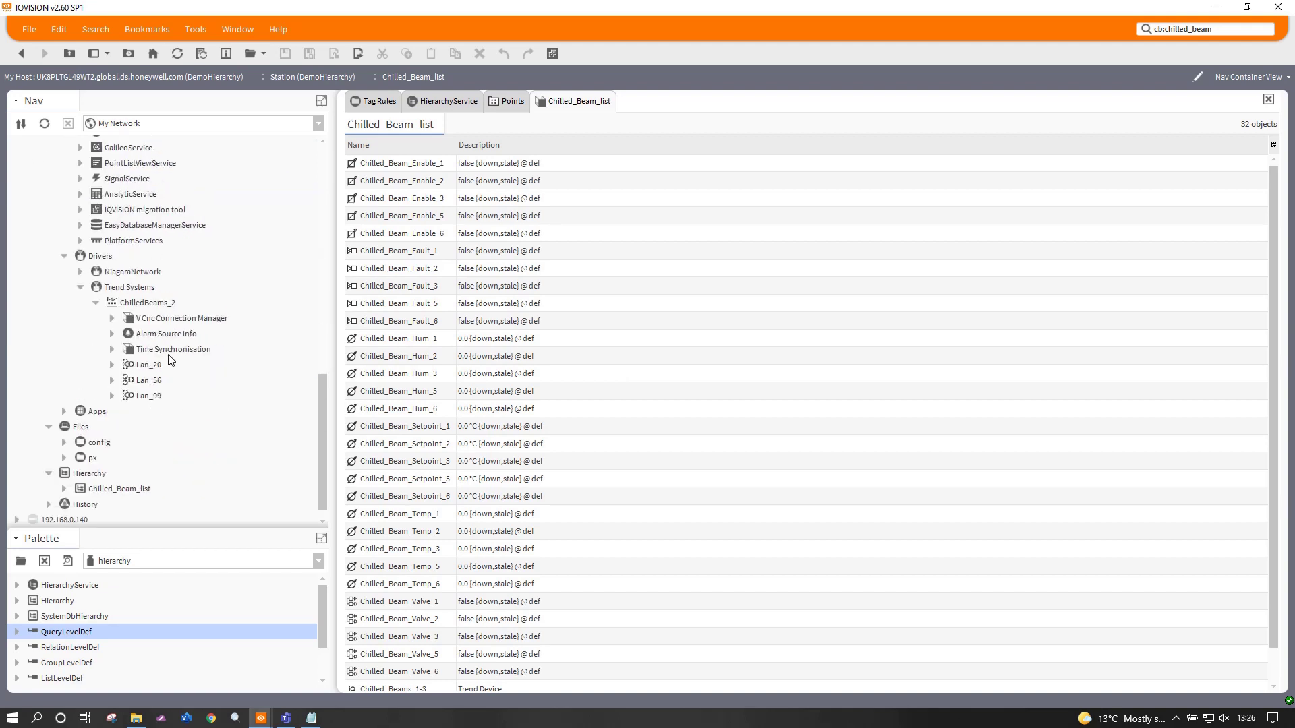
Expand Lan_20, Lan_56 and Lan_99, then Chilled_Beams_1-3 and its Points folder
{"action": "left_click", "coordinate": [112, 365]}
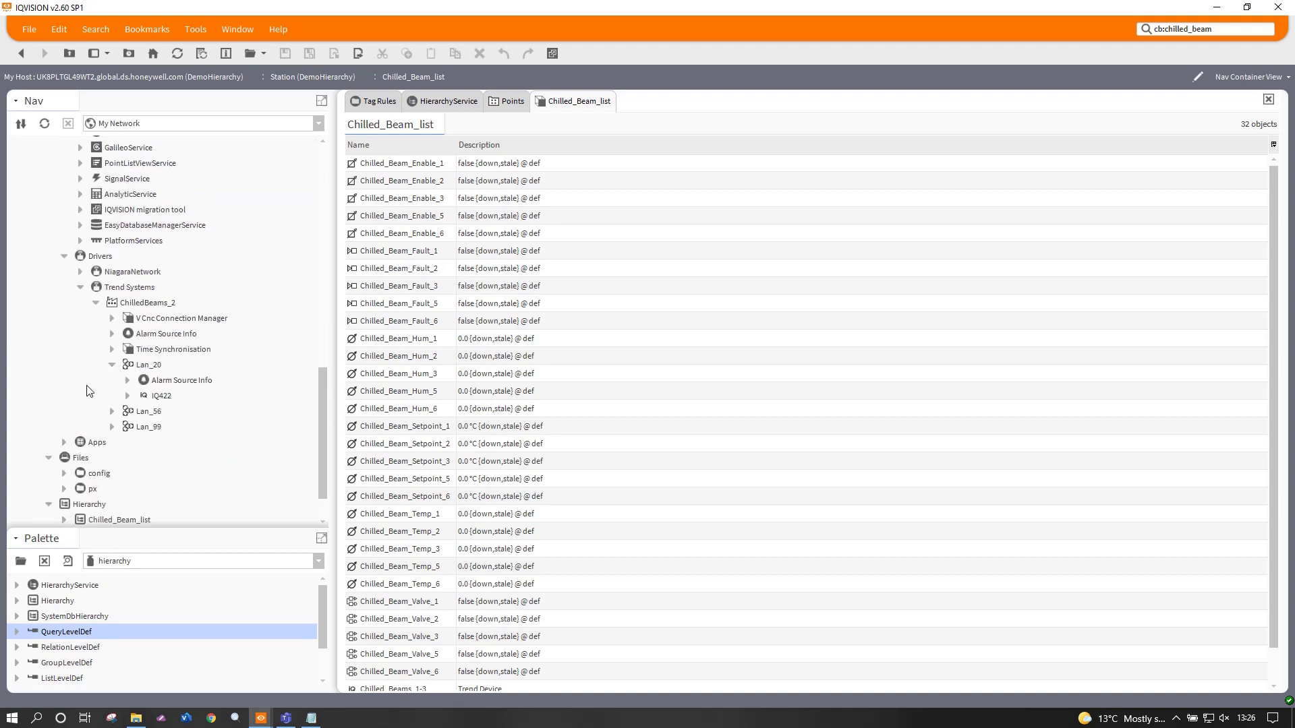
{"action": "left_click", "coordinate": [112, 411]}
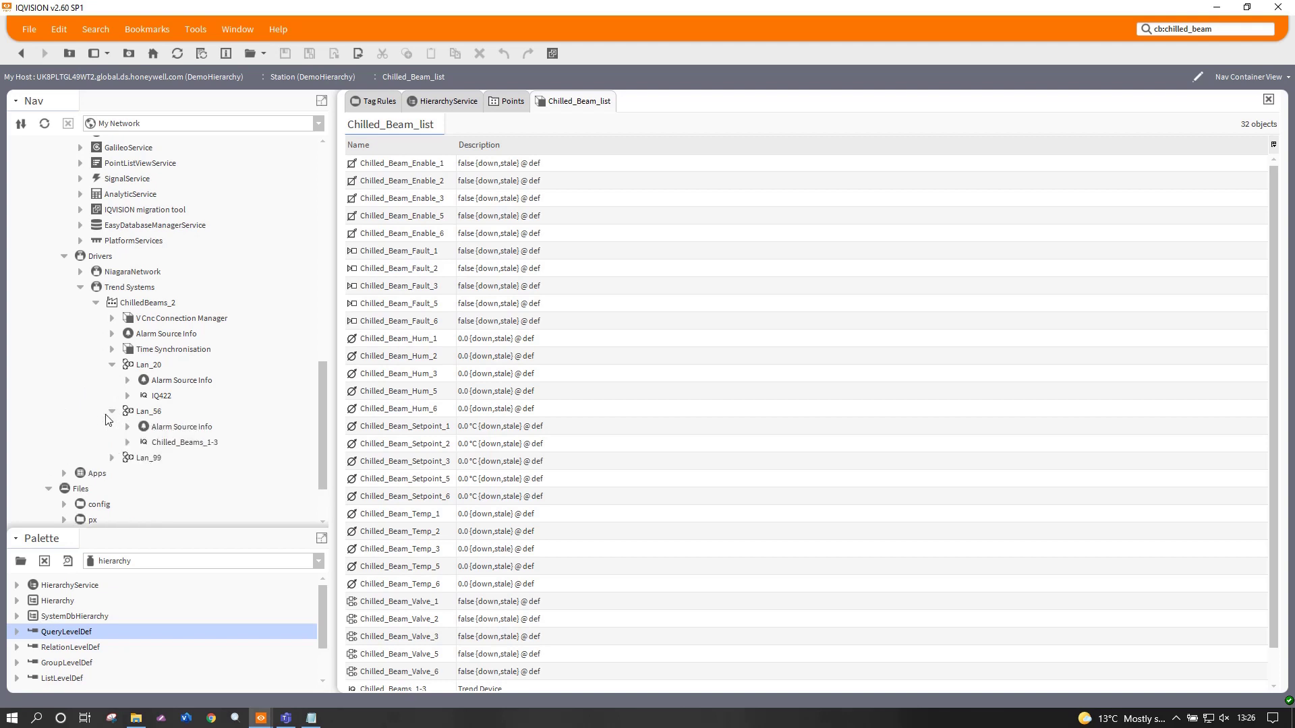
{"action": "left_click", "coordinate": [112, 458]}
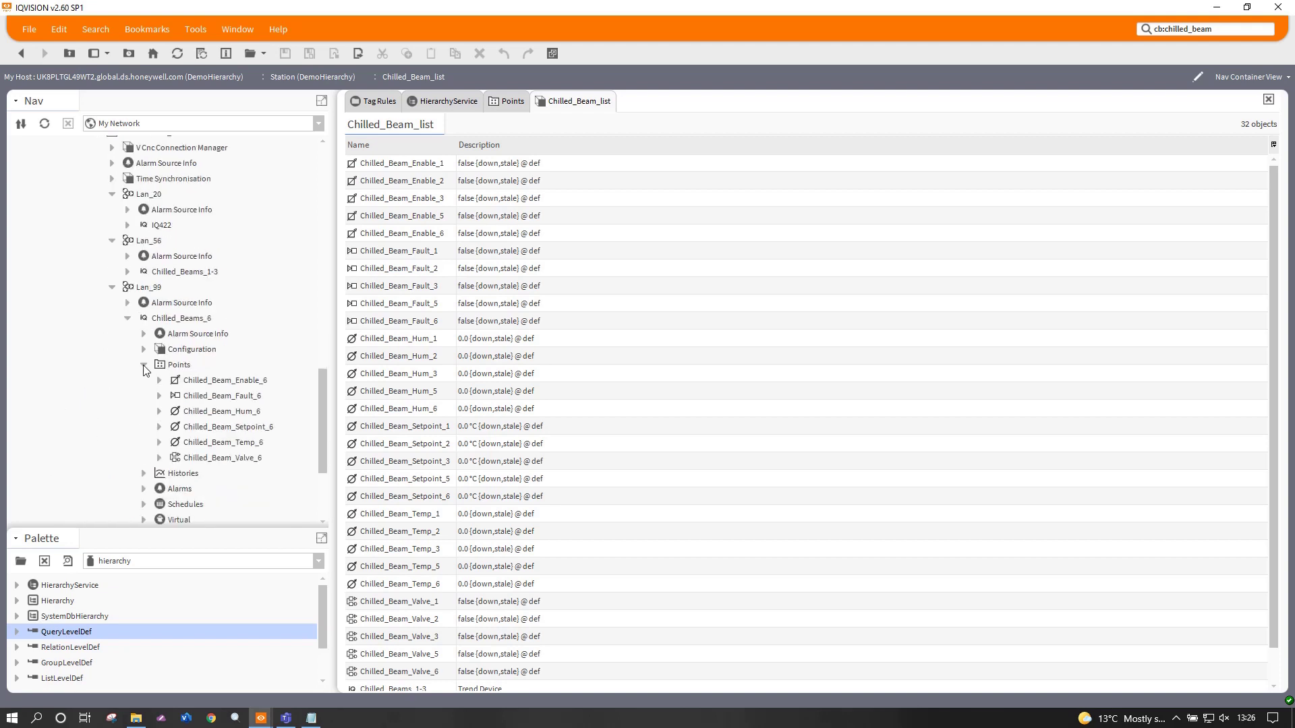
{"action": "left_click", "coordinate": [144, 365]}
{"action": "scroll", "coordinate": [77, 342], "scroll_direction": "up", "scroll_amount": 3}
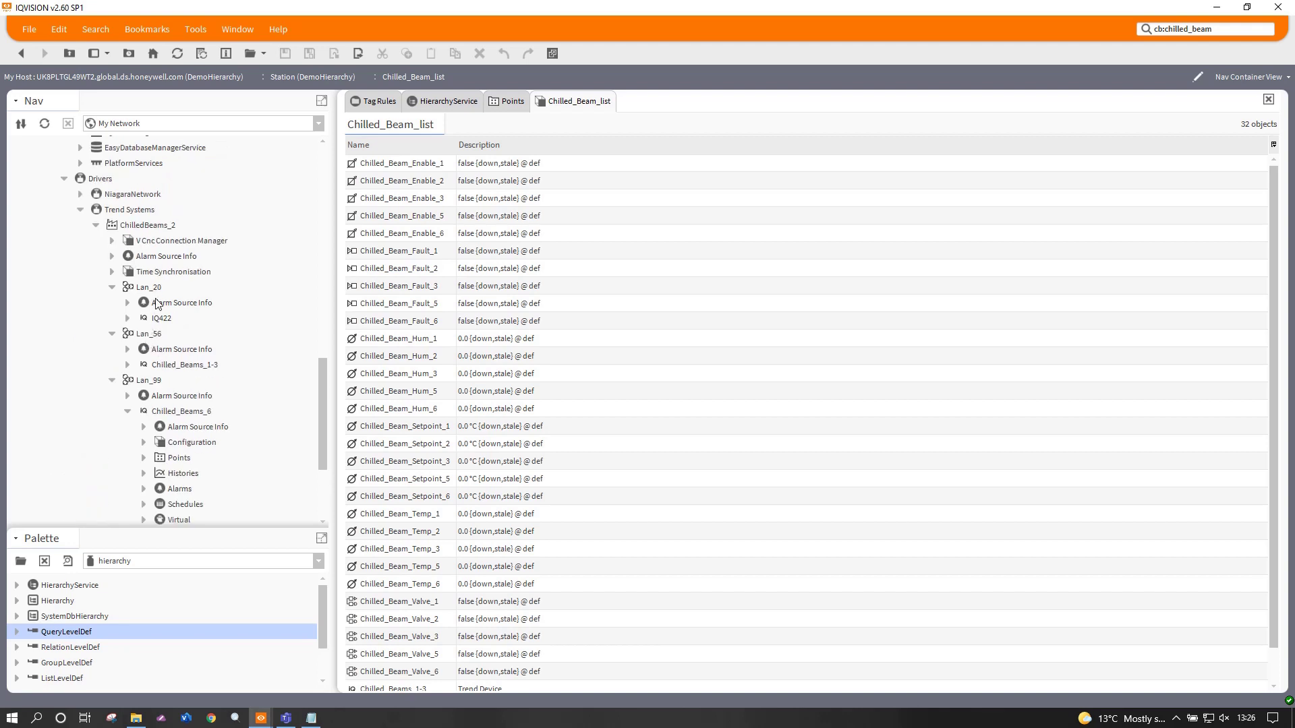
{"action": "left_click", "coordinate": [127, 366]}
{"action": "scroll", "coordinate": [236, 297], "scroll_direction": "down", "scroll_amount": 1}
{"action": "scroll", "coordinate": [231, 308], "scroll_direction": "up", "scroll_amount": 3}
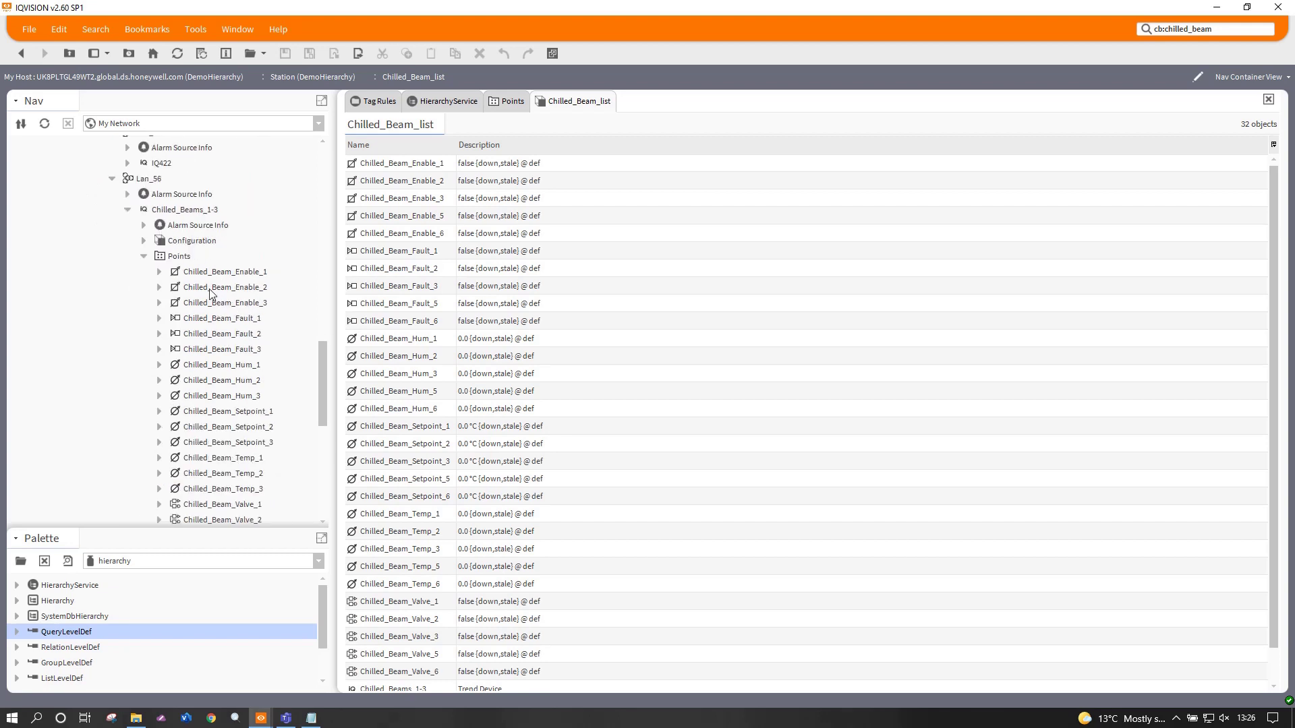
{"action": "right_click", "coordinate": [177, 256]}
Load the 18 points, Chilled_Beam_Enable_1 through Valve_3, into Tag Manager and select them all
{"action": "mouse_move", "coordinate": [247, 230]}
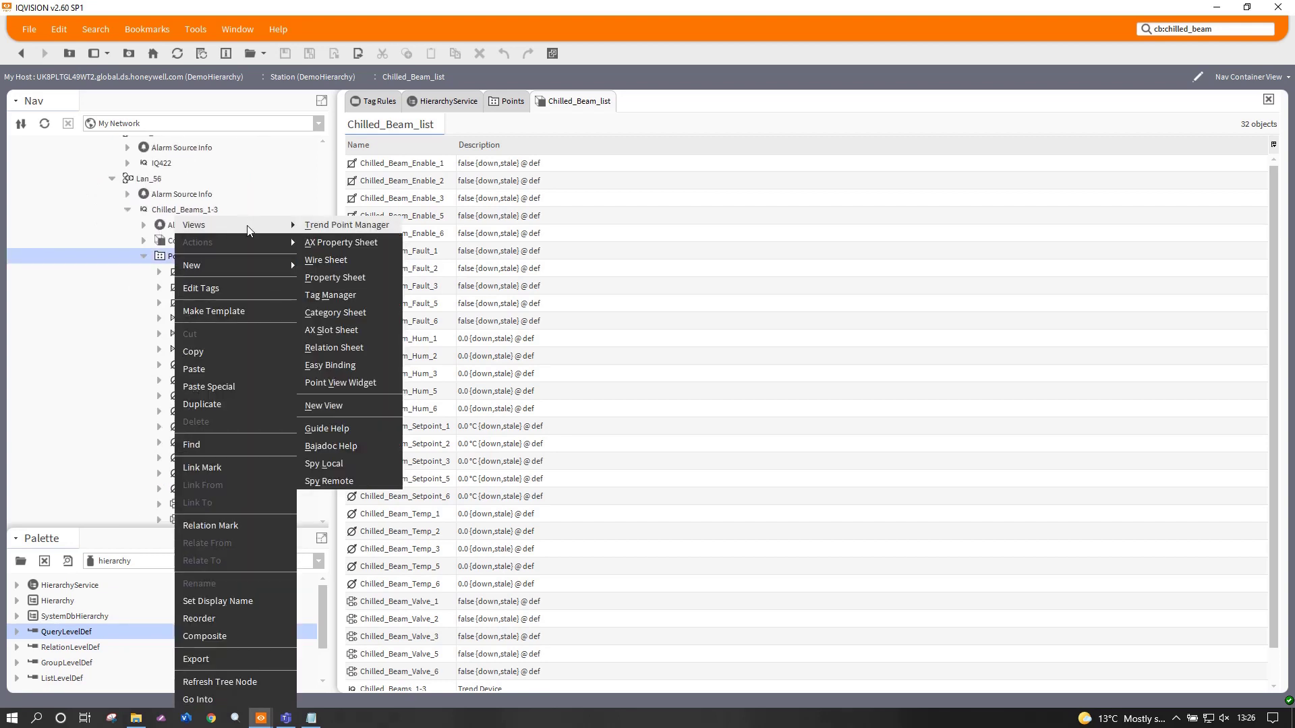
{"action": "left_click", "coordinate": [328, 297]}
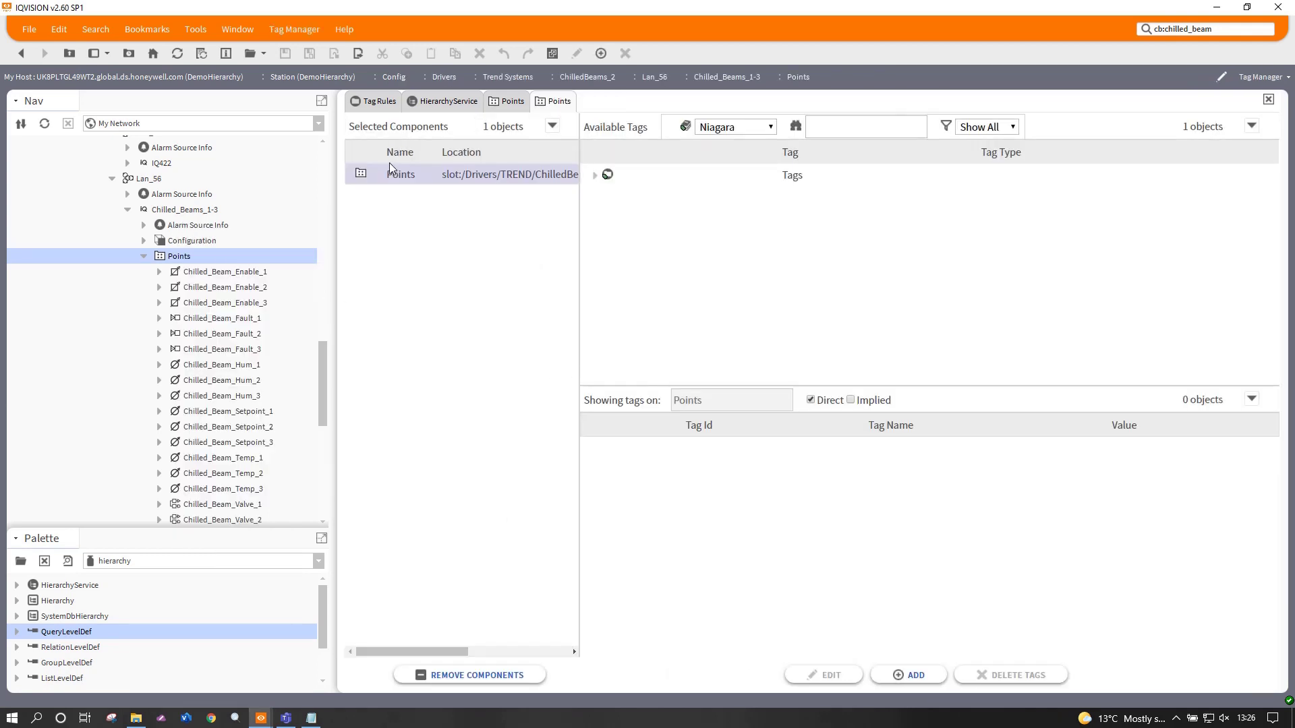
{"action": "left_click", "coordinate": [254, 272]}
{"action": "left_click_drag", "start_coordinate": [326, 350], "coordinate": [329, 397]}
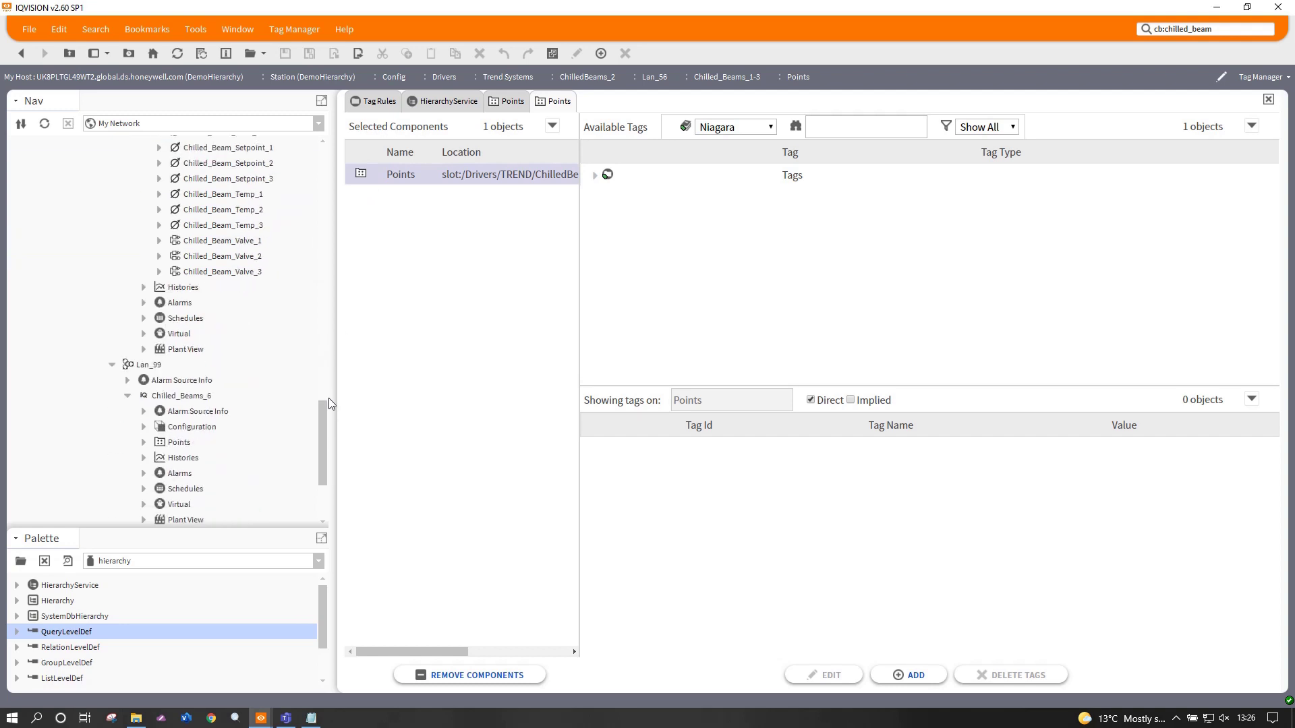
{"action": "left_click", "coordinate": [250, 276], "text": "shift"}
{"action": "left_click_drag", "start_coordinate": [251, 277], "coordinate": [451, 323]}
{"action": "left_click", "coordinate": [395, 174]}
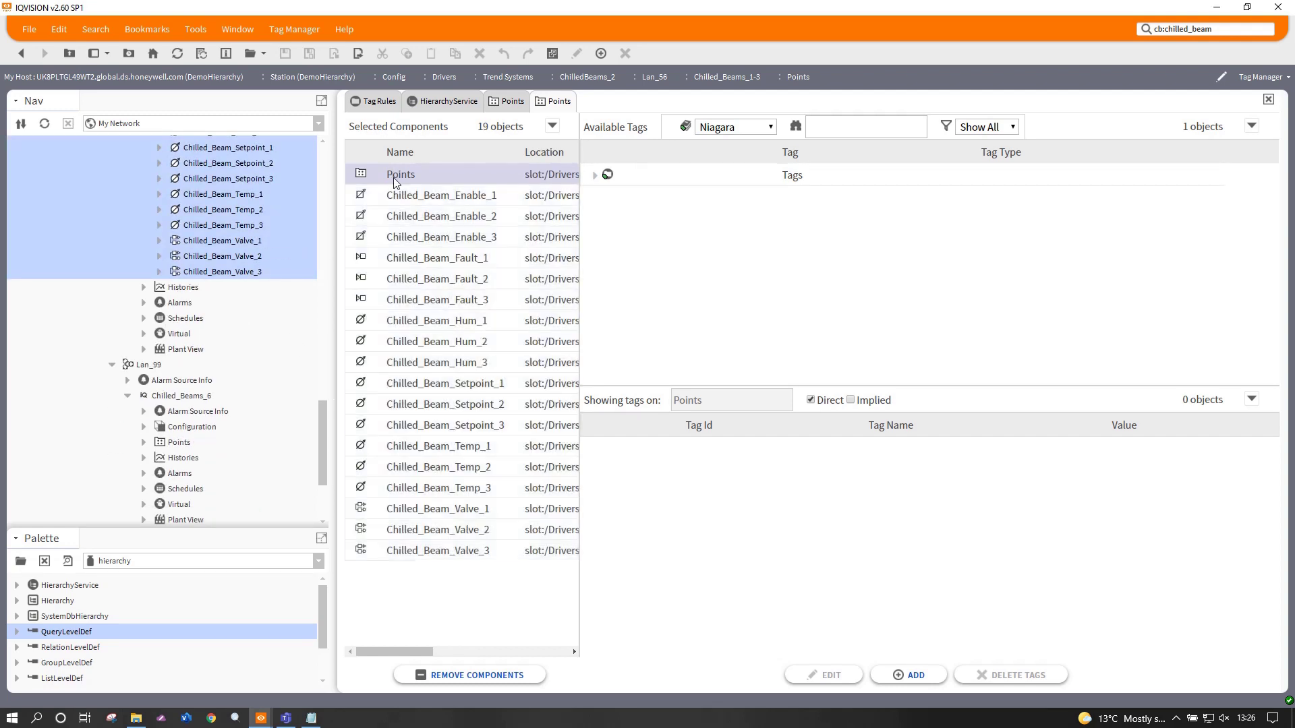
{"action": "left_click", "coordinate": [440, 674]}
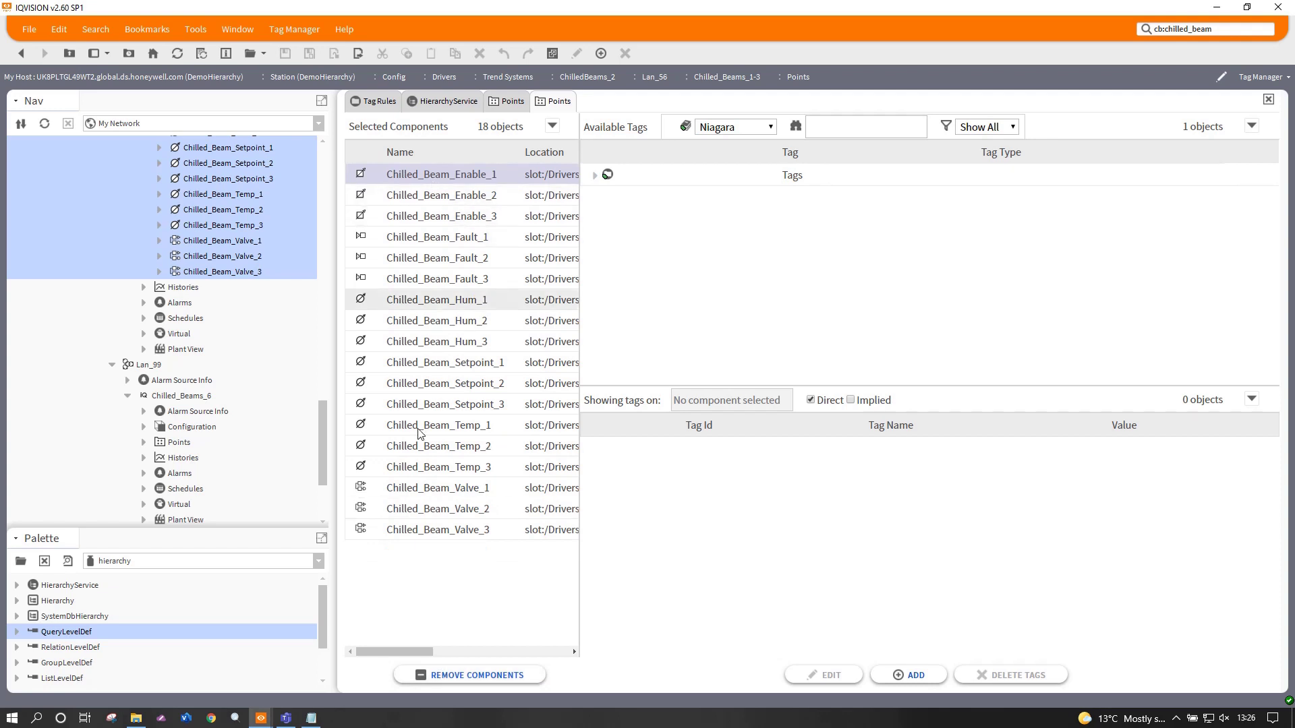
{"action": "left_click", "coordinate": [425, 533], "text": "shift"}
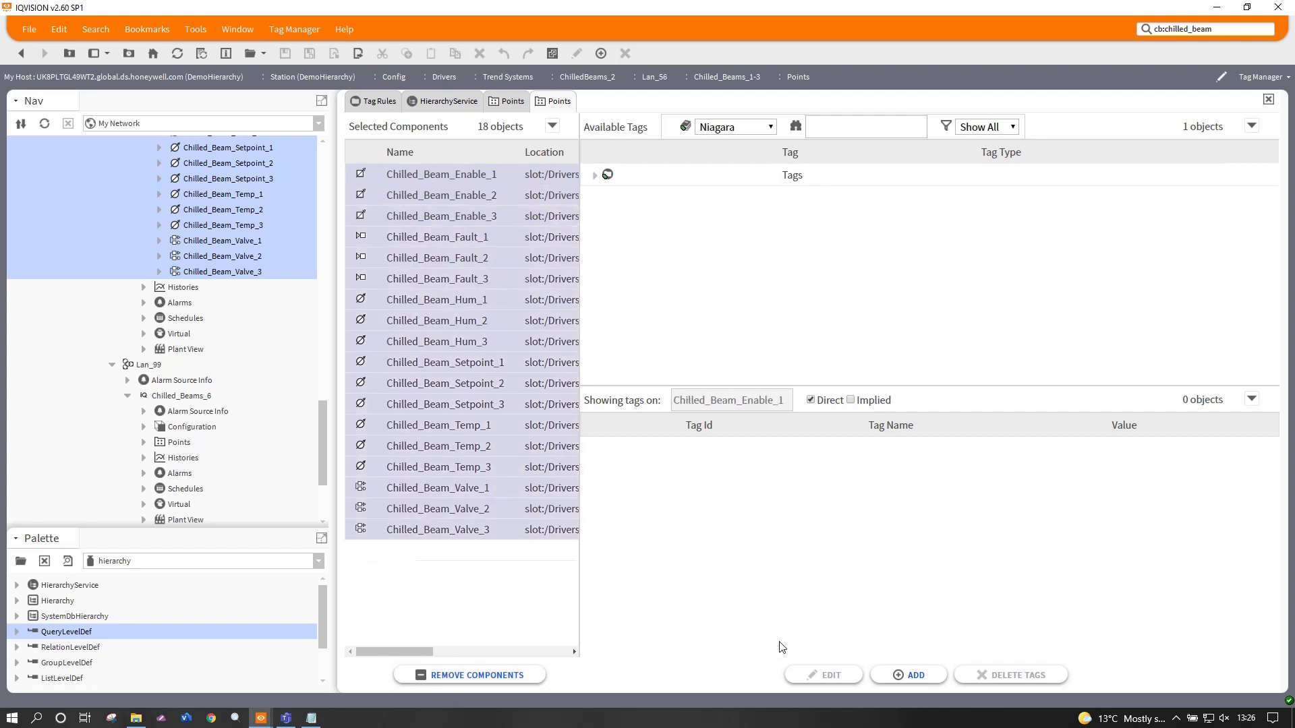
Create a new String tag cb:cb_lan for the selected points
{"action": "left_click", "coordinate": [900, 675]}
{"action": "left_click", "coordinate": [814, 385]}
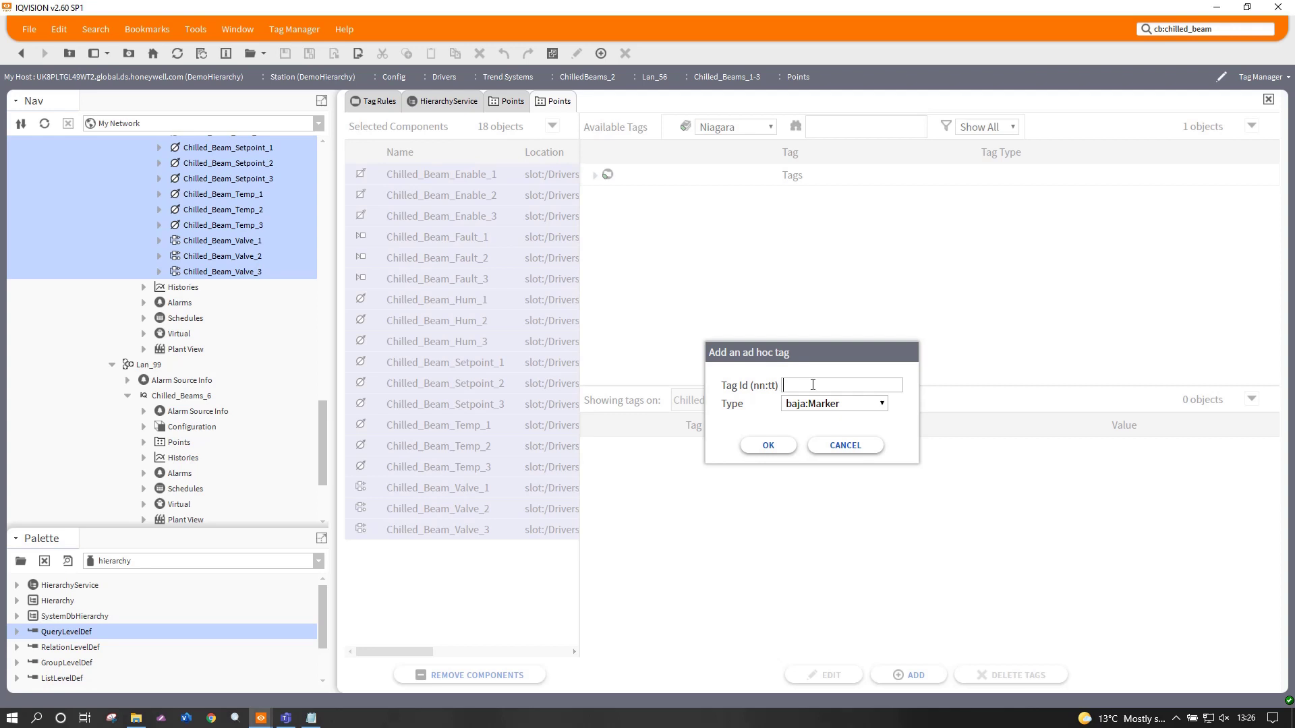
{"action": "type", "text": "cb"}
{"action": "type", "text": ":c"}
{"action": "key", "text": "BackSpace"}
{"action": "type", "text": "_lan"}
{"action": "left_click", "coordinate": [816, 409]}
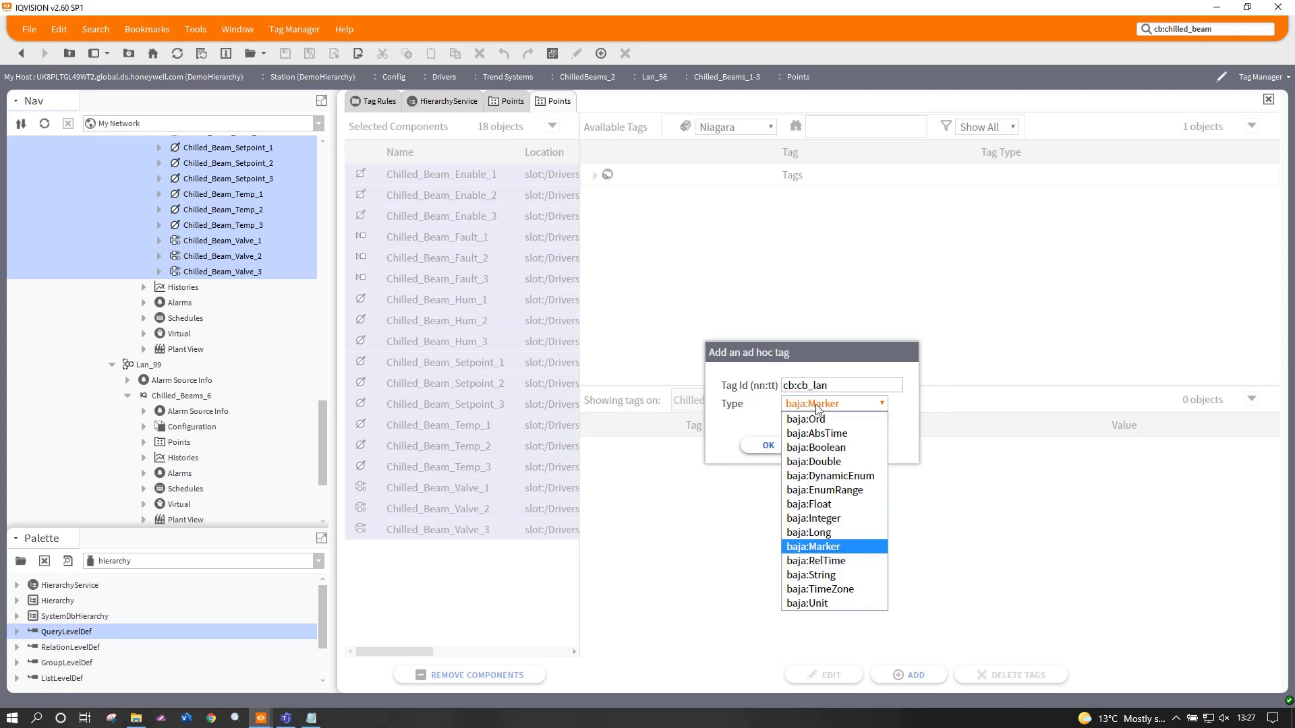
{"action": "left_click", "coordinate": [824, 575]}
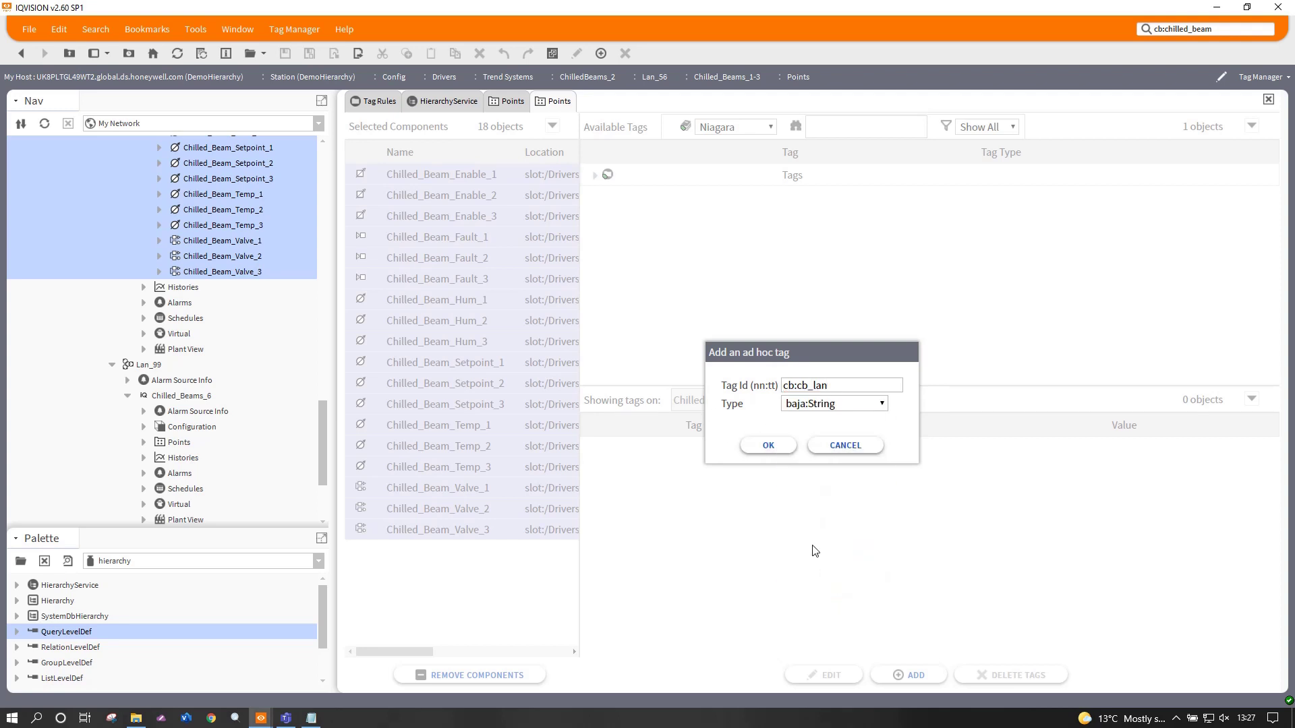
{"action": "left_click", "coordinate": [769, 446]}
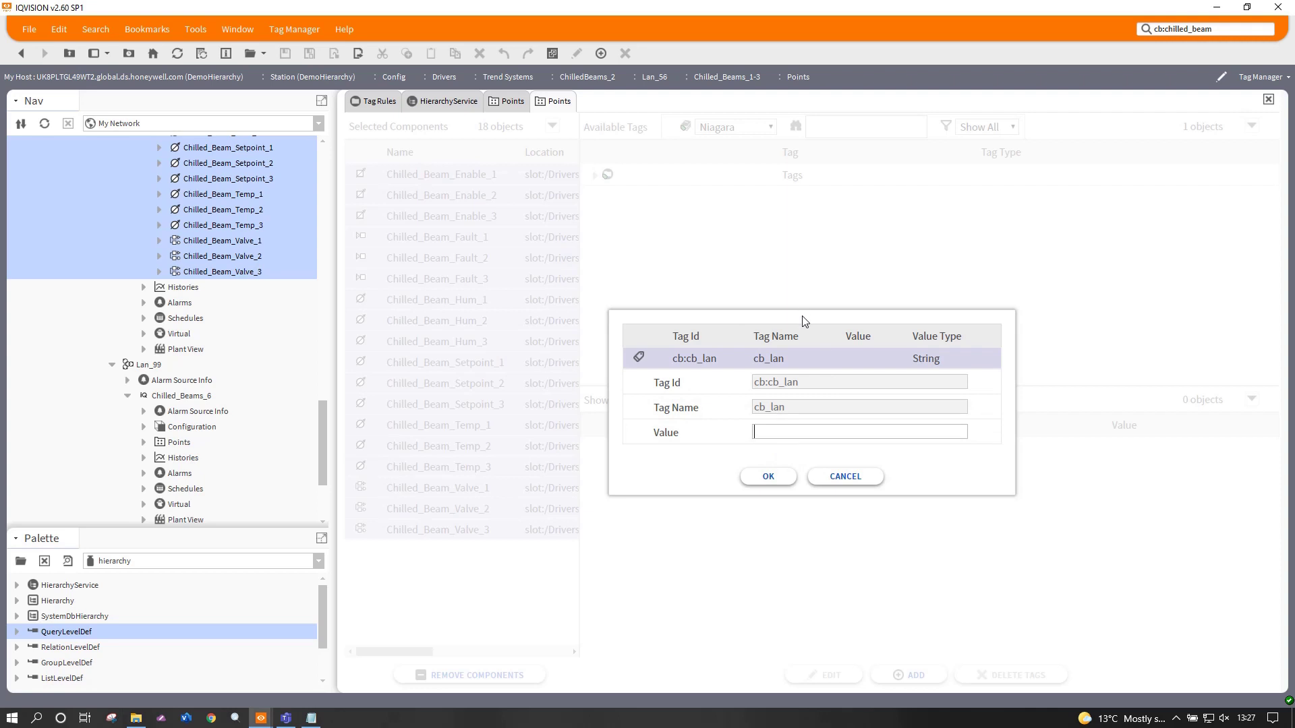
Set the cb:cb_lan tag value to Lan 56 on all 18 points
{"action": "left_click", "coordinate": [779, 431]}
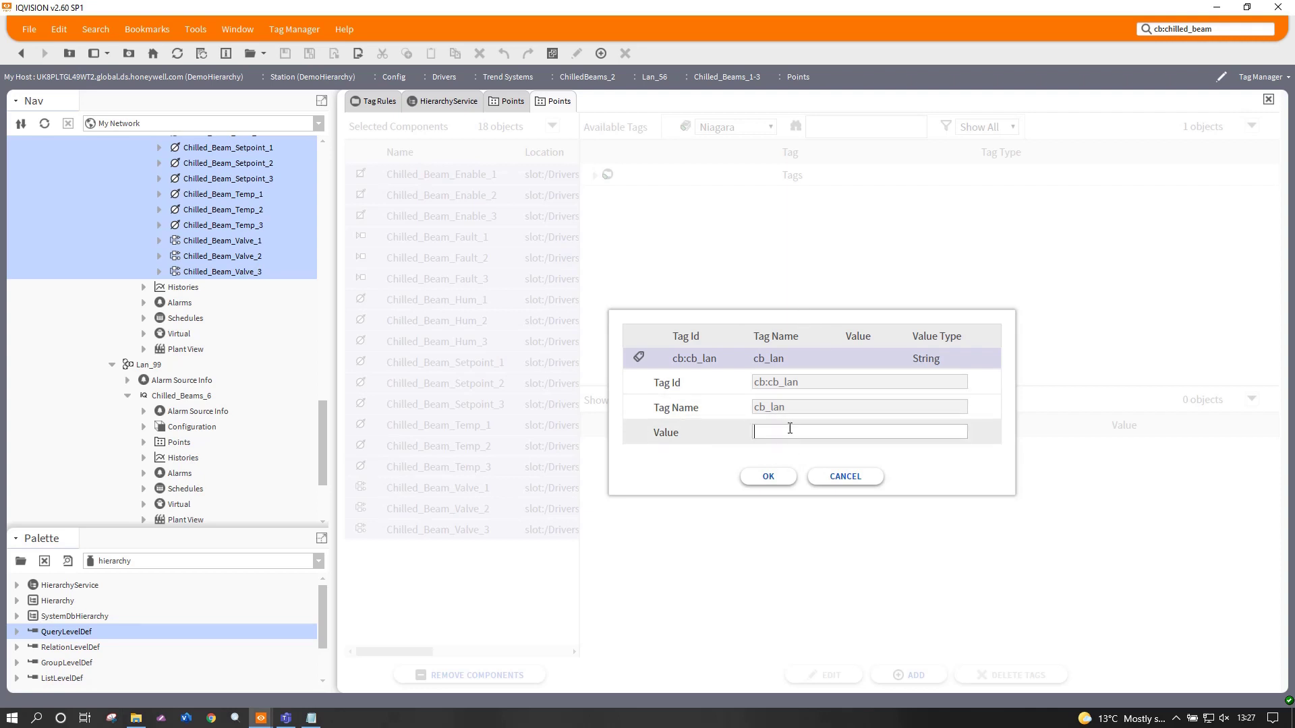
{"action": "scroll", "coordinate": [228, 370], "scroll_direction": "up", "scroll_amount": 5}
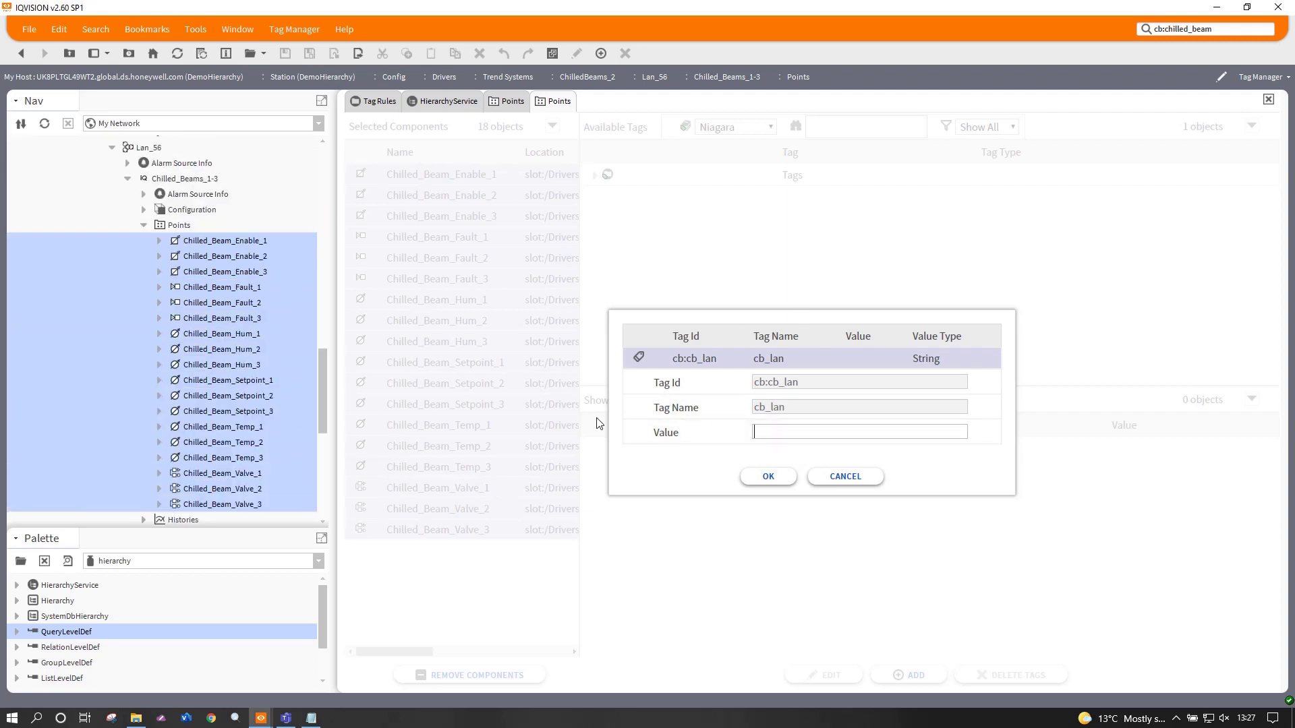
{"action": "left_click", "coordinate": [792, 434]}
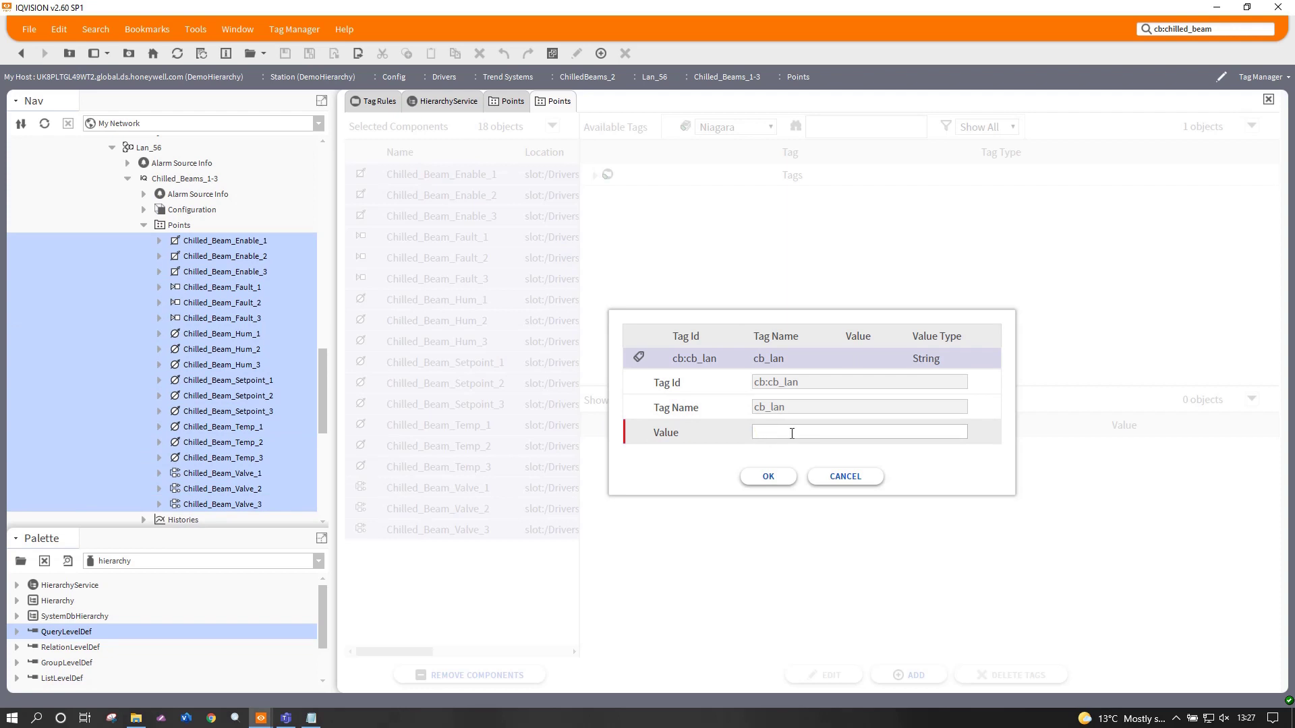
{"action": "type", "text": "Lan 56"}
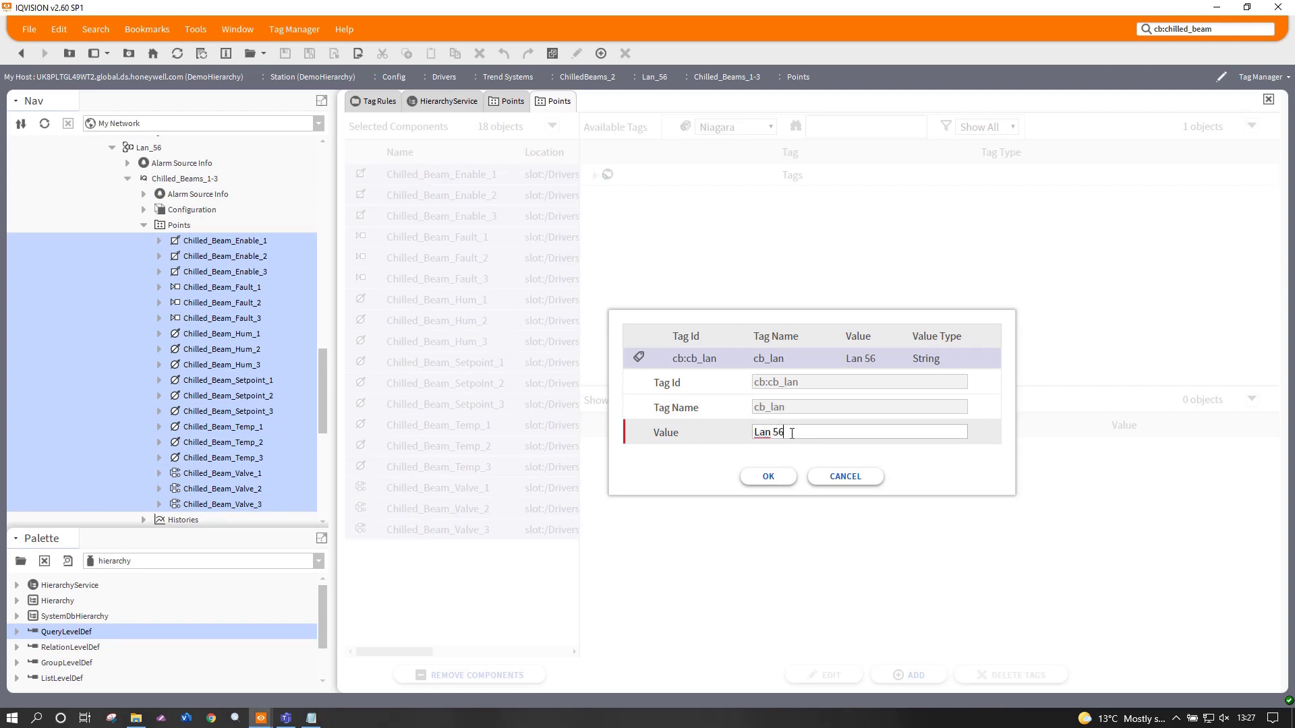
{"action": "left_click", "coordinate": [765, 480]}
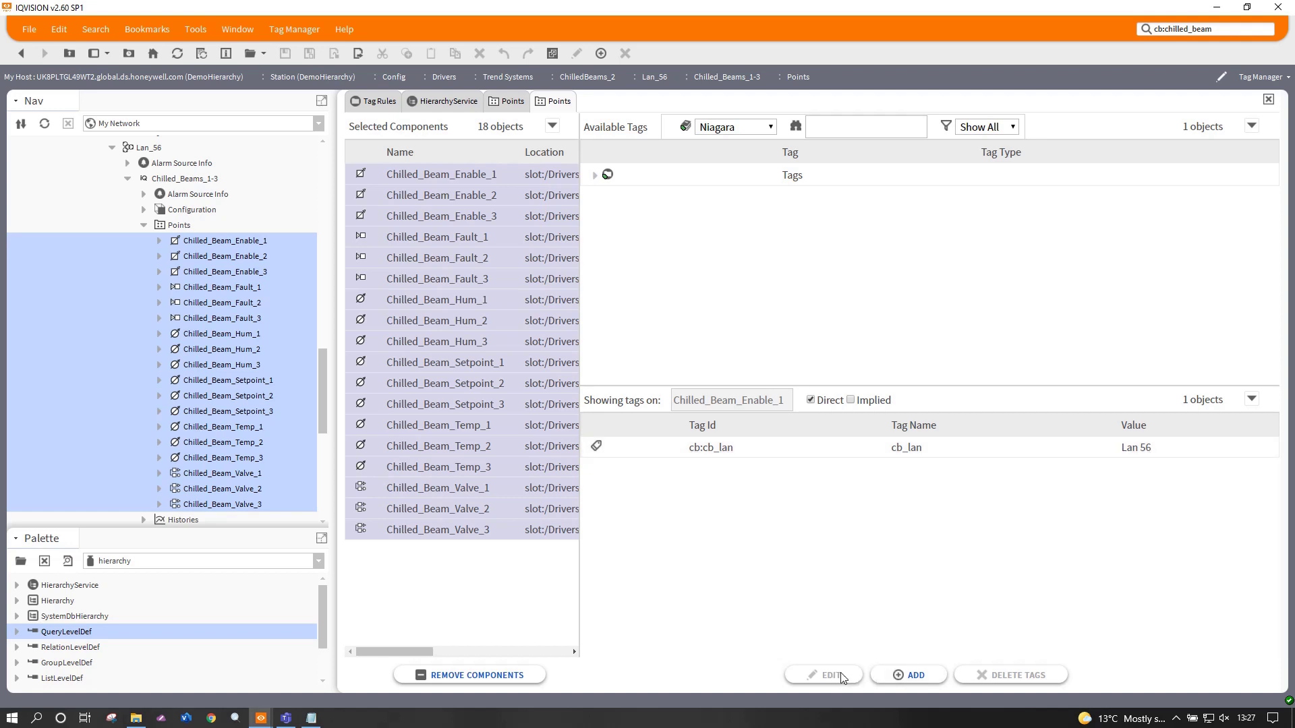
{"action": "left_click", "coordinate": [717, 458]}
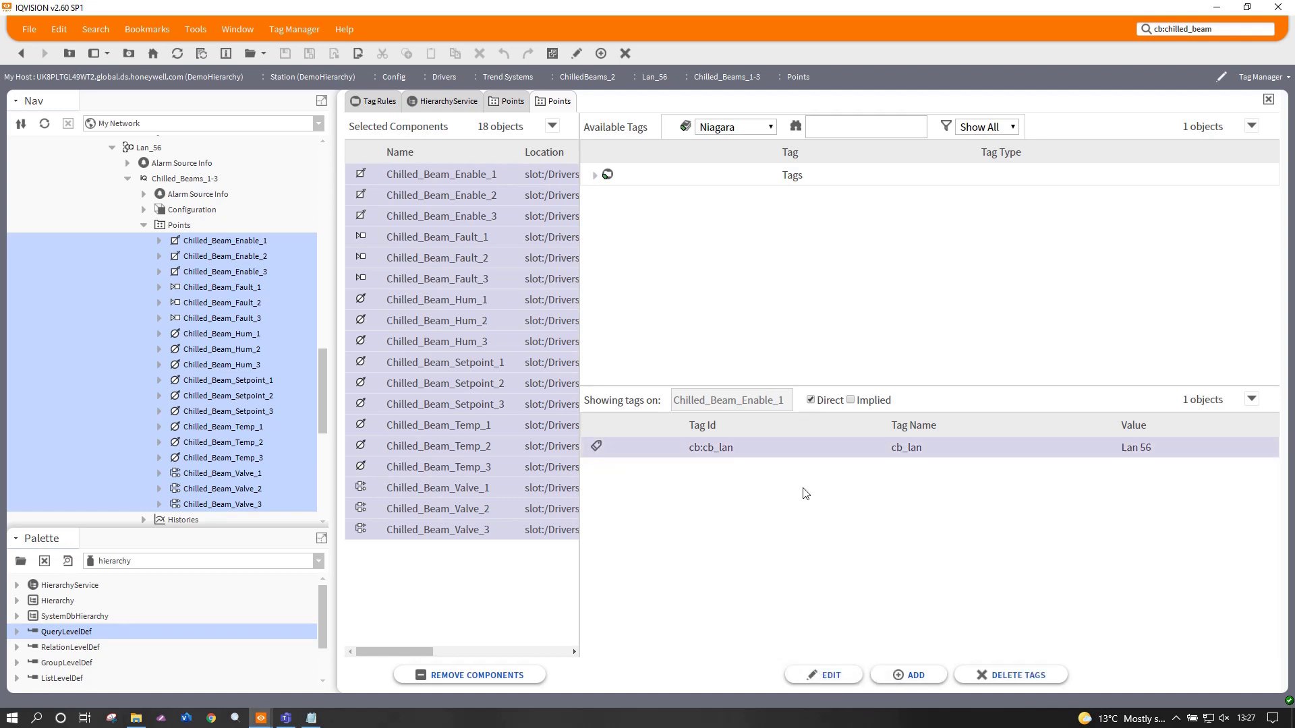
Search the station for cb:cb_lan = 'Lan 56' and review the 19 results
{"action": "double_click", "coordinate": [1189, 28]}
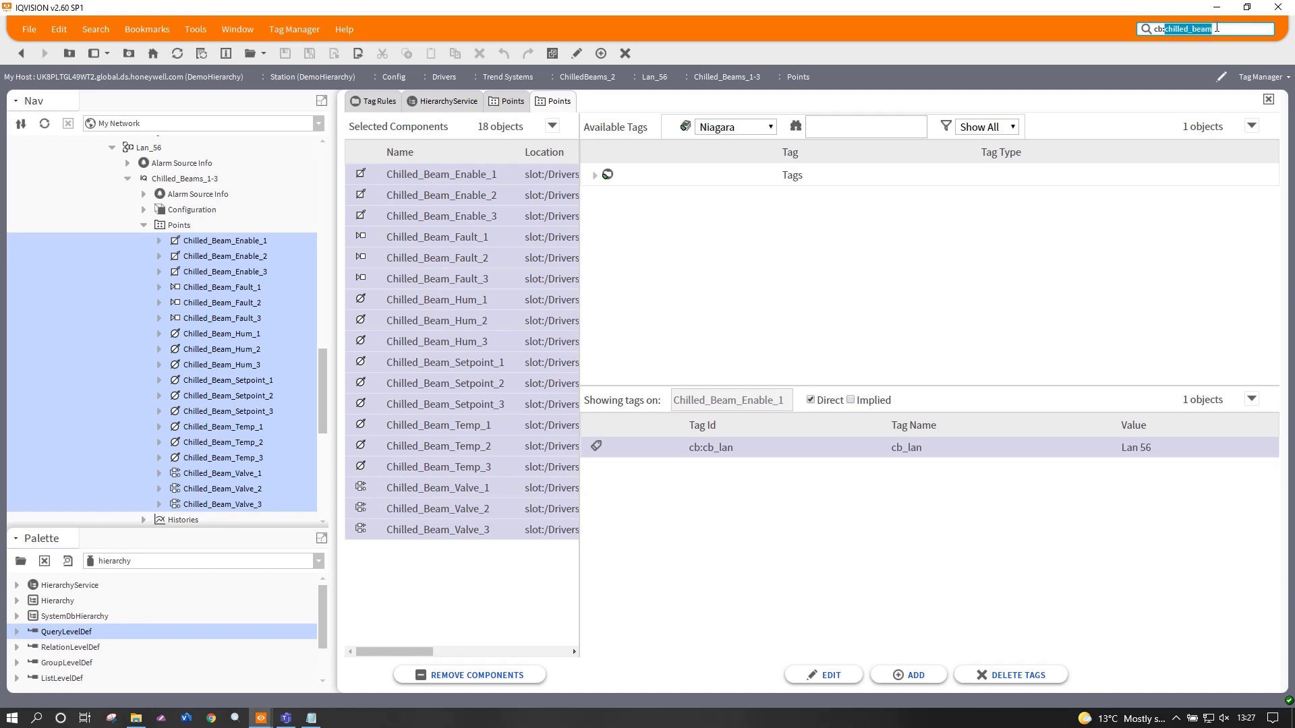
{"action": "type", "text": "cb:cb_lan = 'Lan 56'"}
{"action": "key", "text": "Return"}
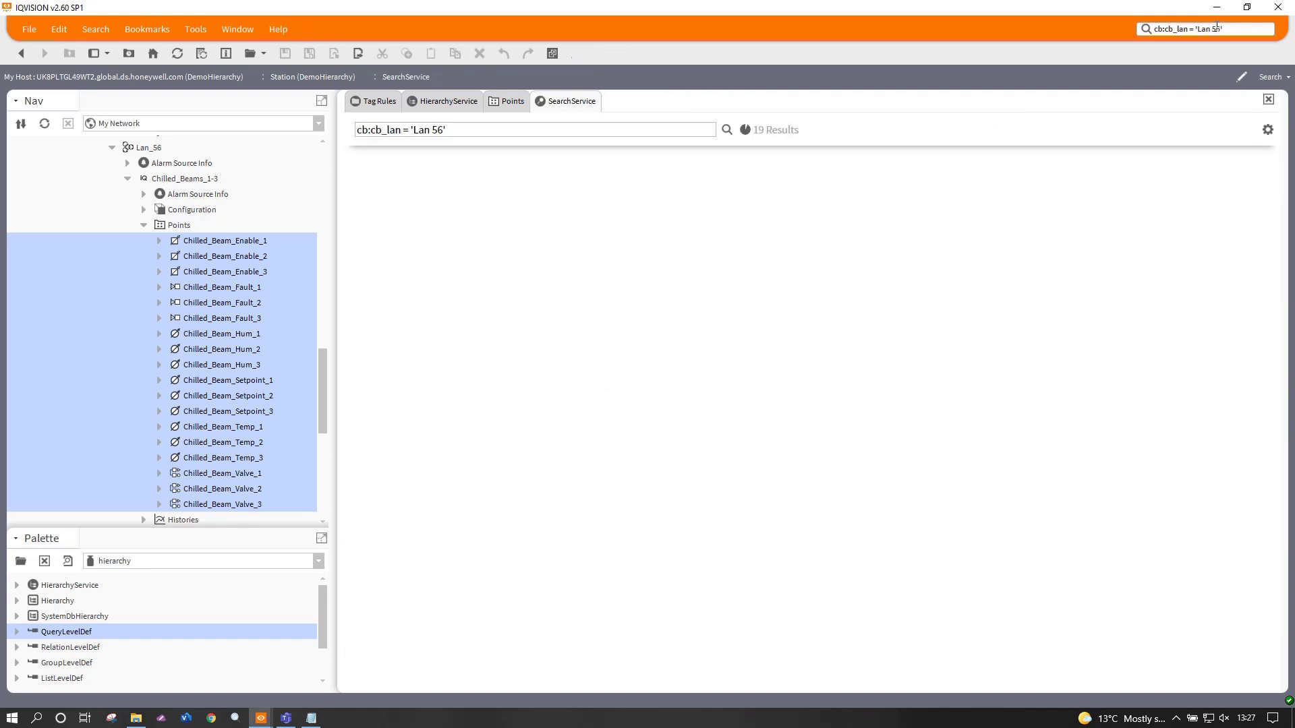
{"action": "scroll", "coordinate": [971, 496], "scroll_direction": "down", "scroll_amount": 3}
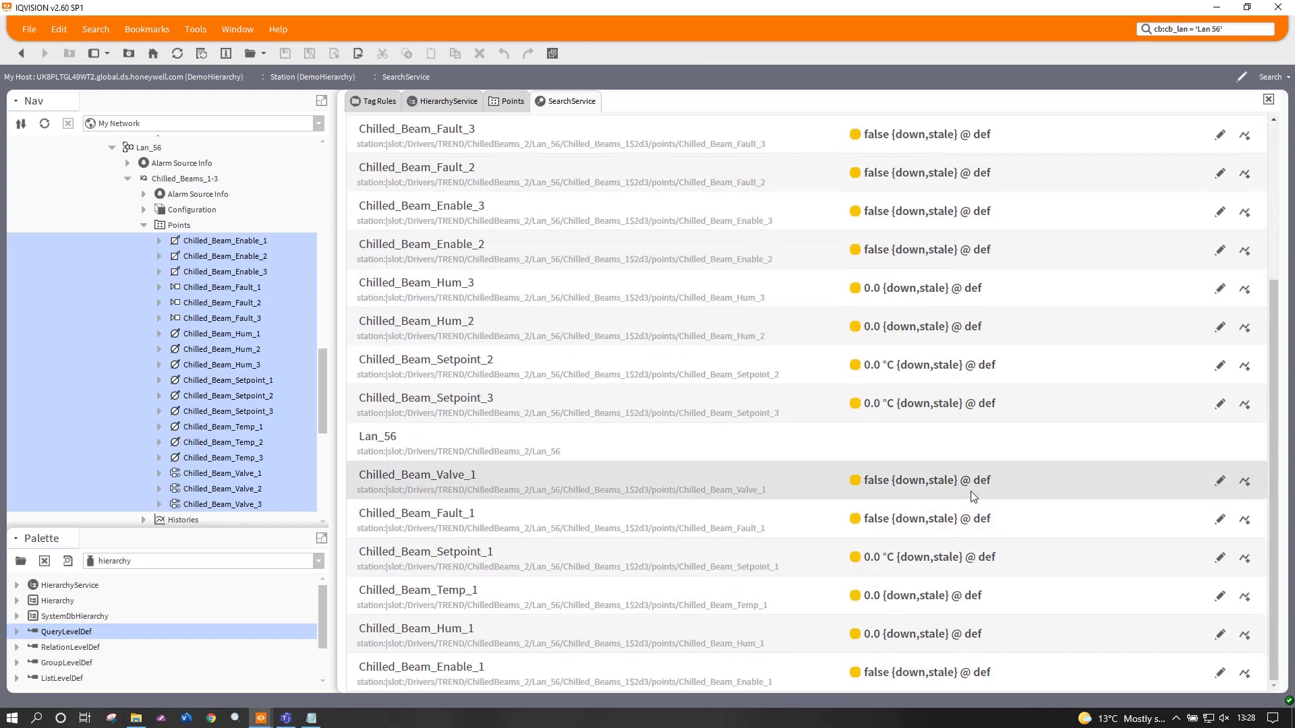
{"action": "scroll", "coordinate": [970, 491], "scroll_direction": "up", "scroll_amount": 3}
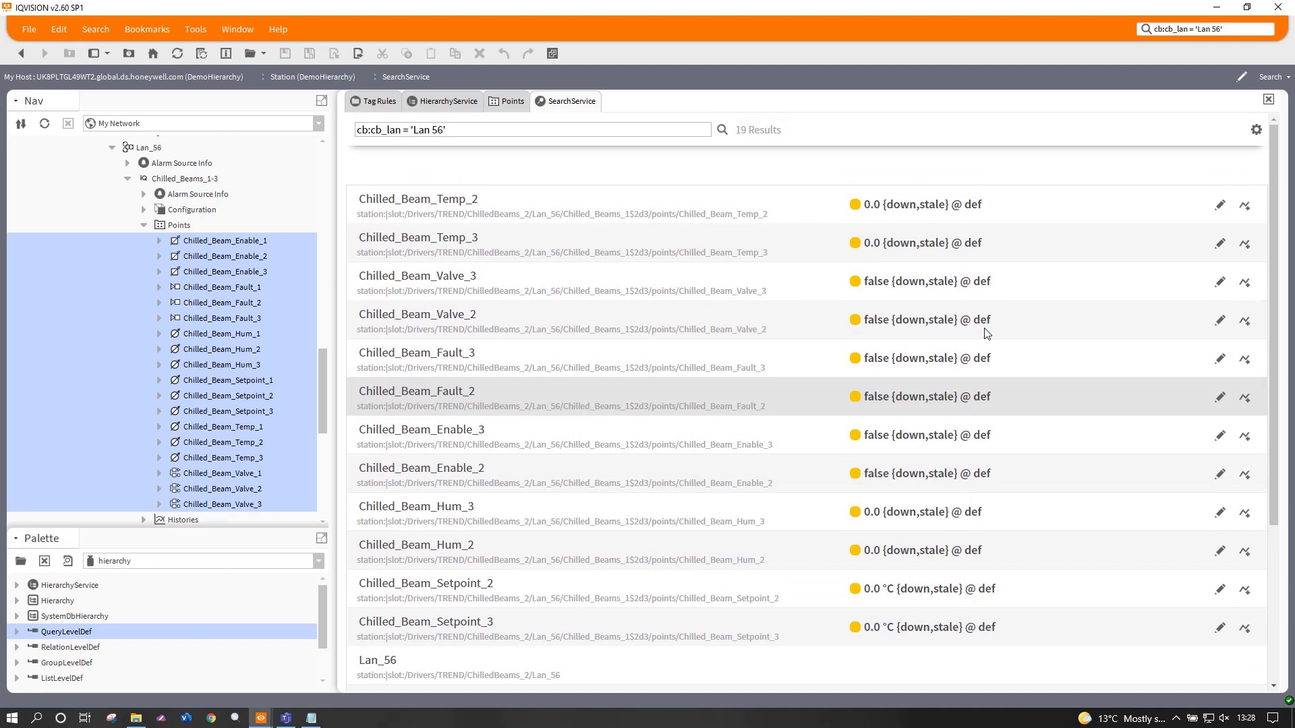
{"action": "scroll", "coordinate": [826, 451], "scroll_direction": "down", "scroll_amount": 2}
{"action": "scroll", "coordinate": [826, 451], "scroll_direction": "up", "scroll_amount": 2}
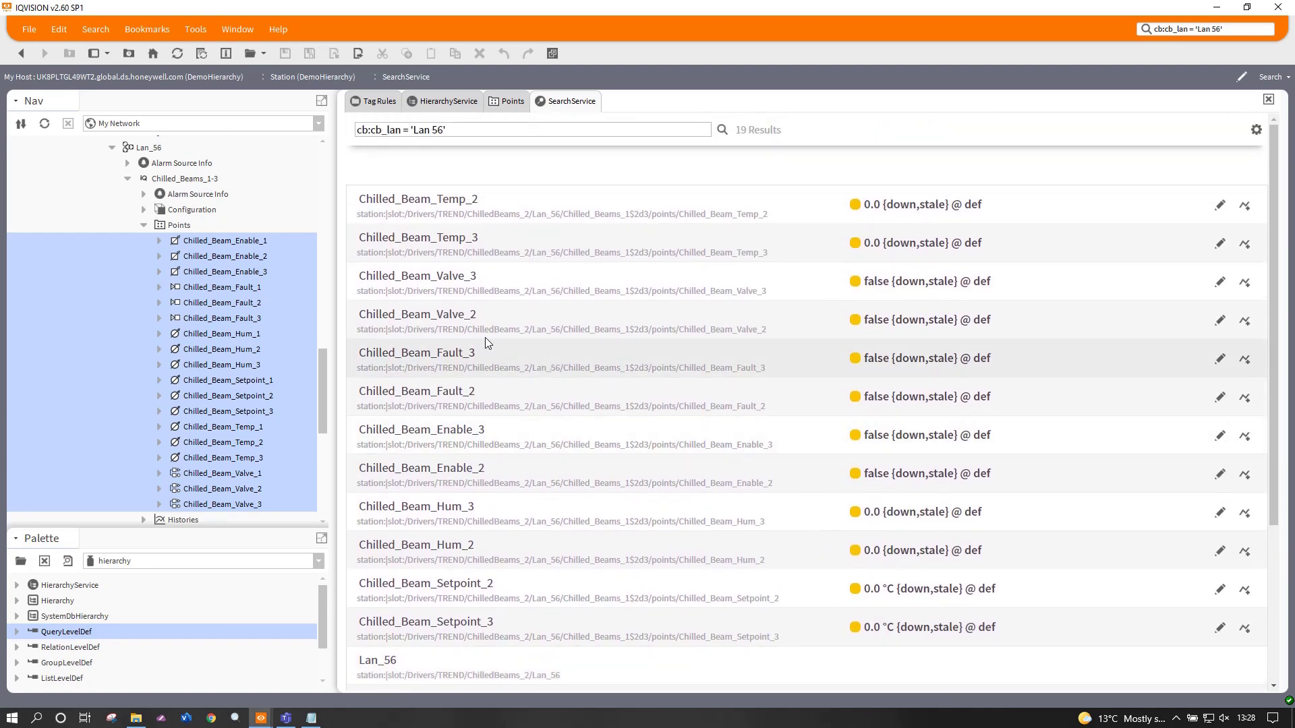
Expand IQ422 and inspect Chilled_Beam_Fault_5's tags, closing the editor unchanged
{"action": "left_click_drag", "start_coordinate": [322, 382], "coordinate": [322, 376]}
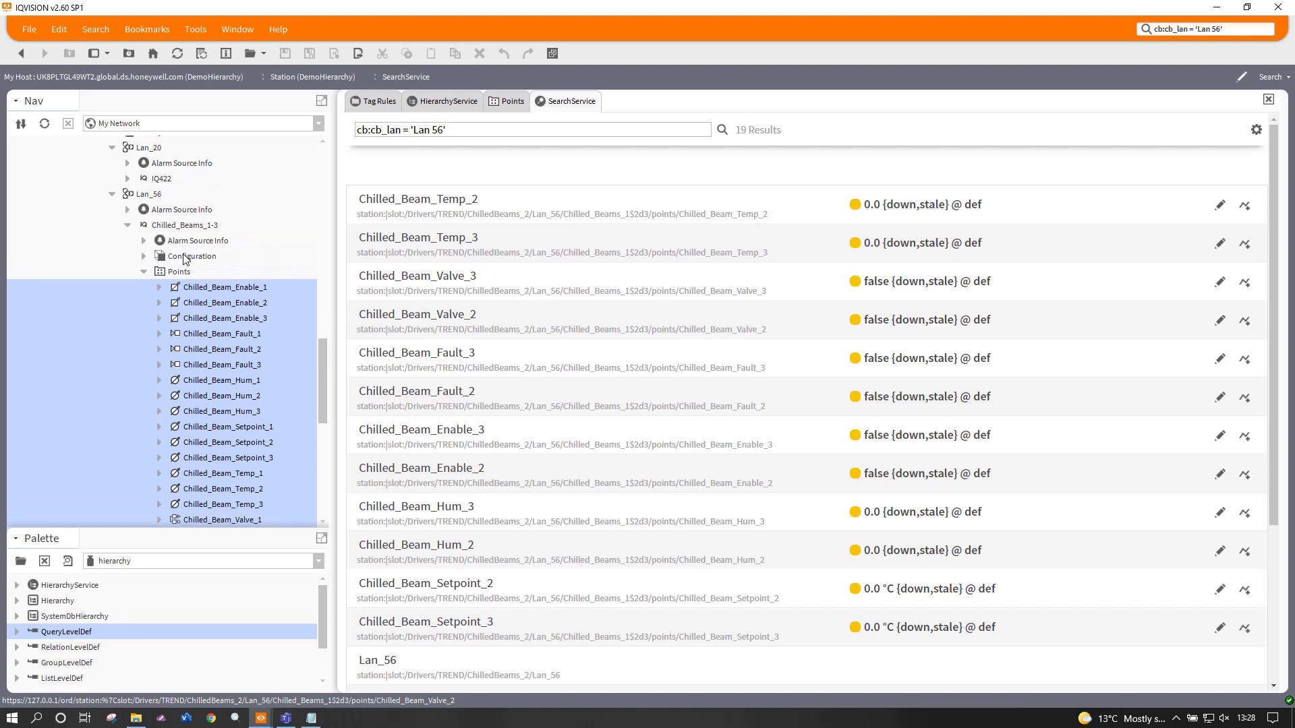
{"action": "left_click", "coordinate": [128, 179]}
{"action": "right_click", "coordinate": [184, 253]}
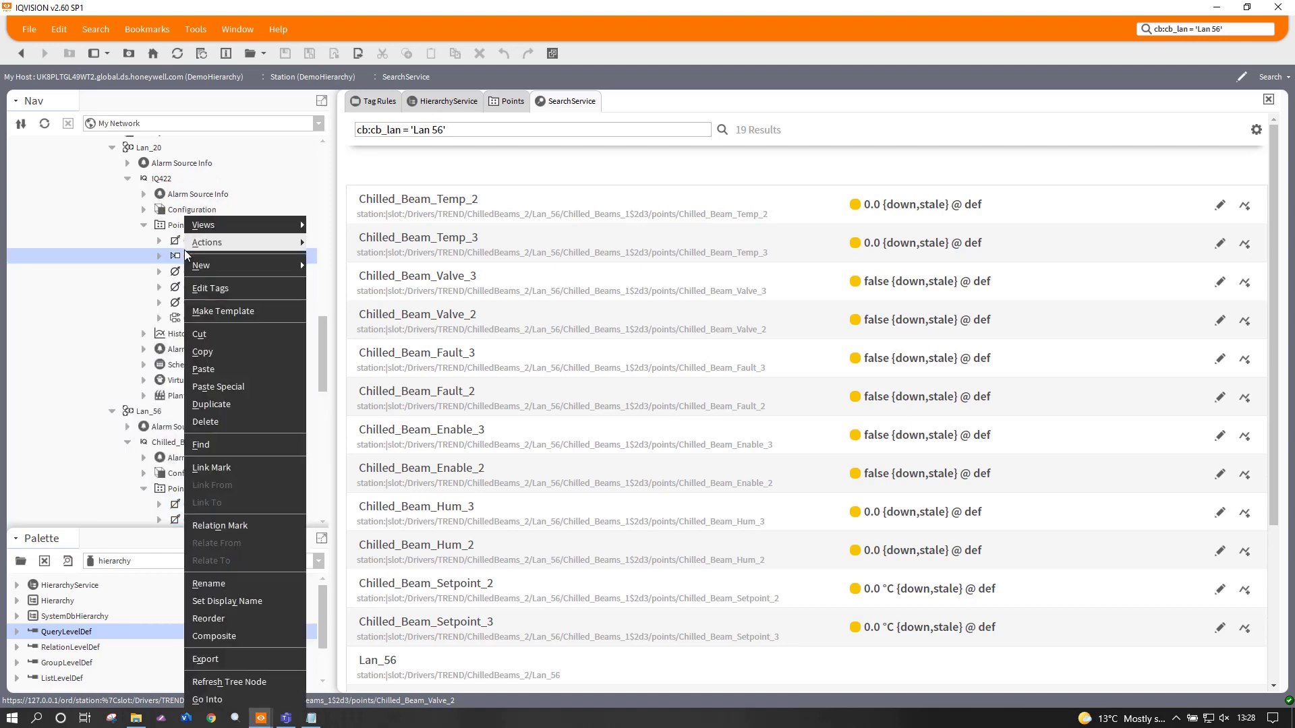
{"action": "left_click", "coordinate": [330, 260]}
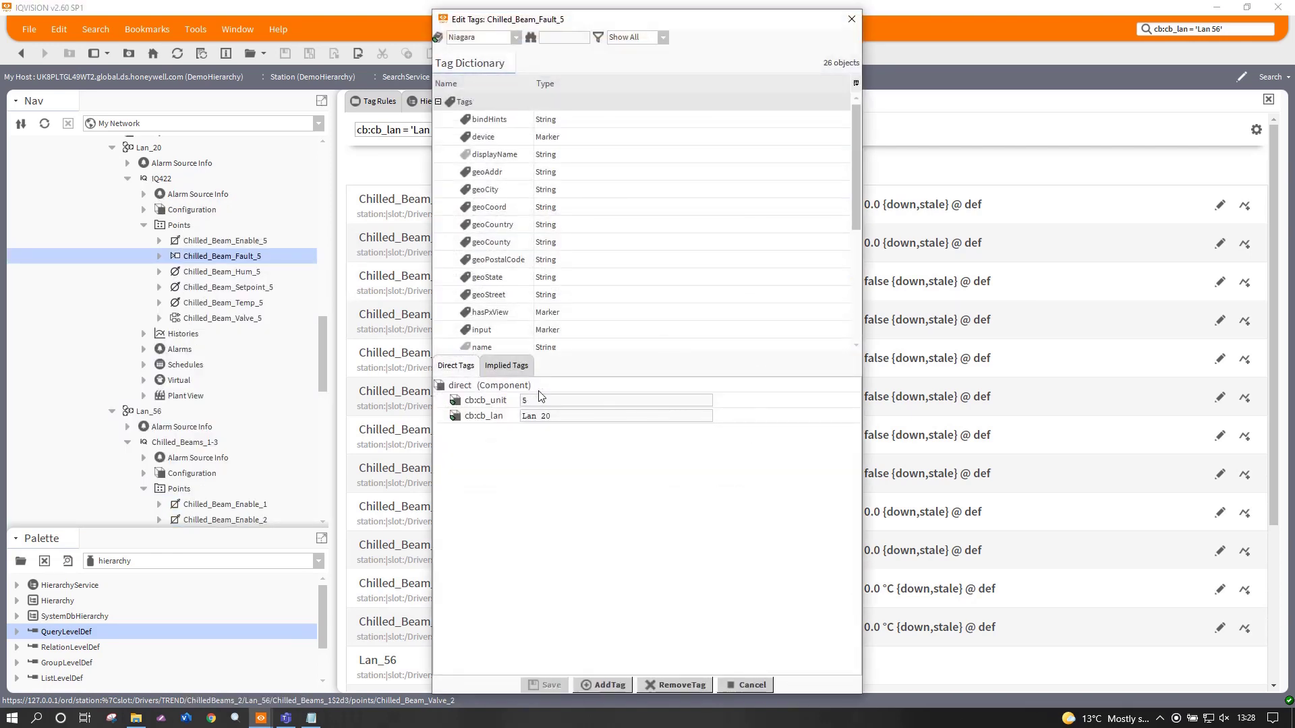
{"action": "left_click", "coordinate": [748, 685]}
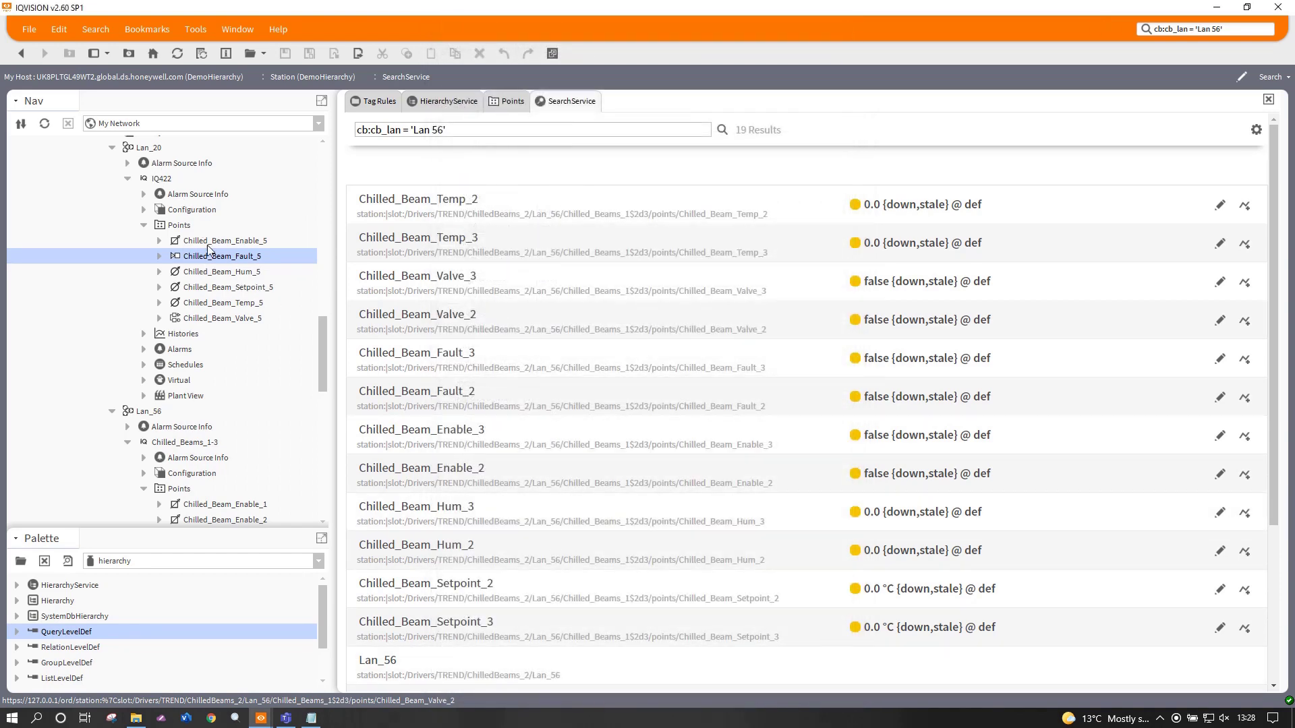
Expand the Chilled_Beams_6 points and the Chilled_Beam_by_Lan hierarchy under HierarchyService
{"action": "scroll", "coordinate": [236, 418], "scroll_direction": "down", "scroll_amount": 6}
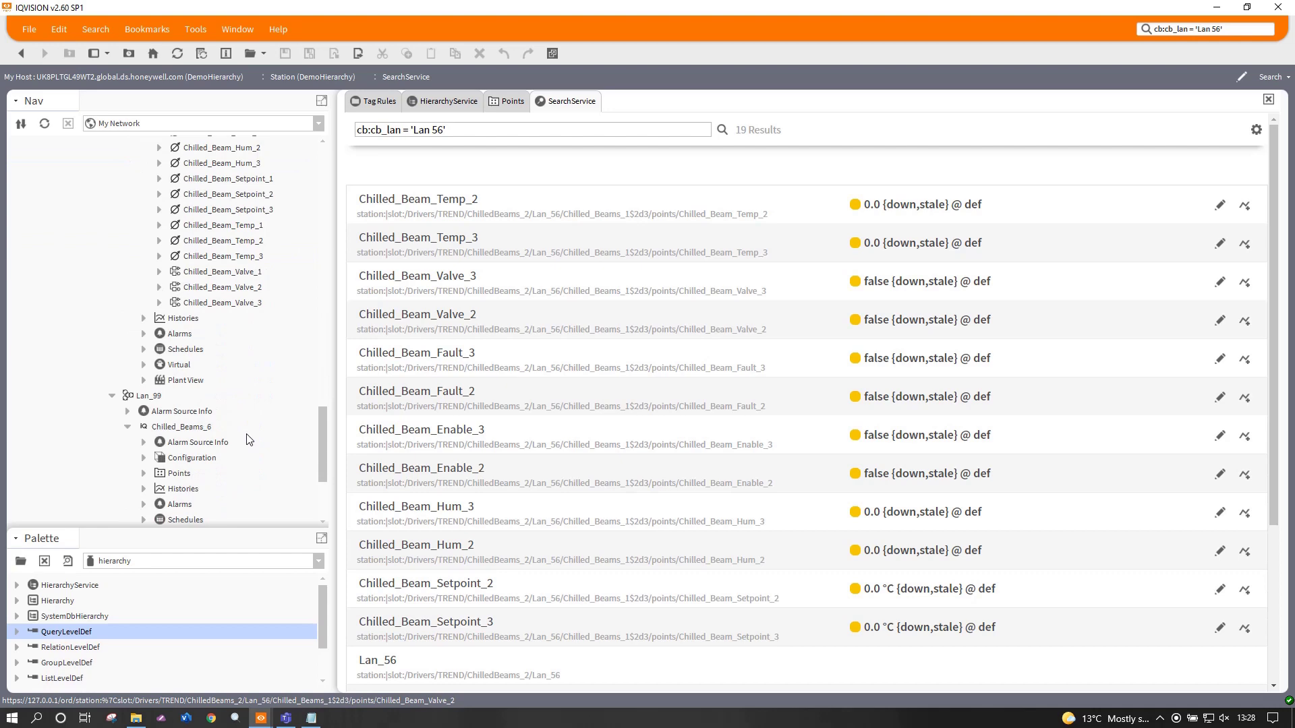
{"action": "scroll", "coordinate": [211, 354], "scroll_direction": "down", "scroll_amount": 4}
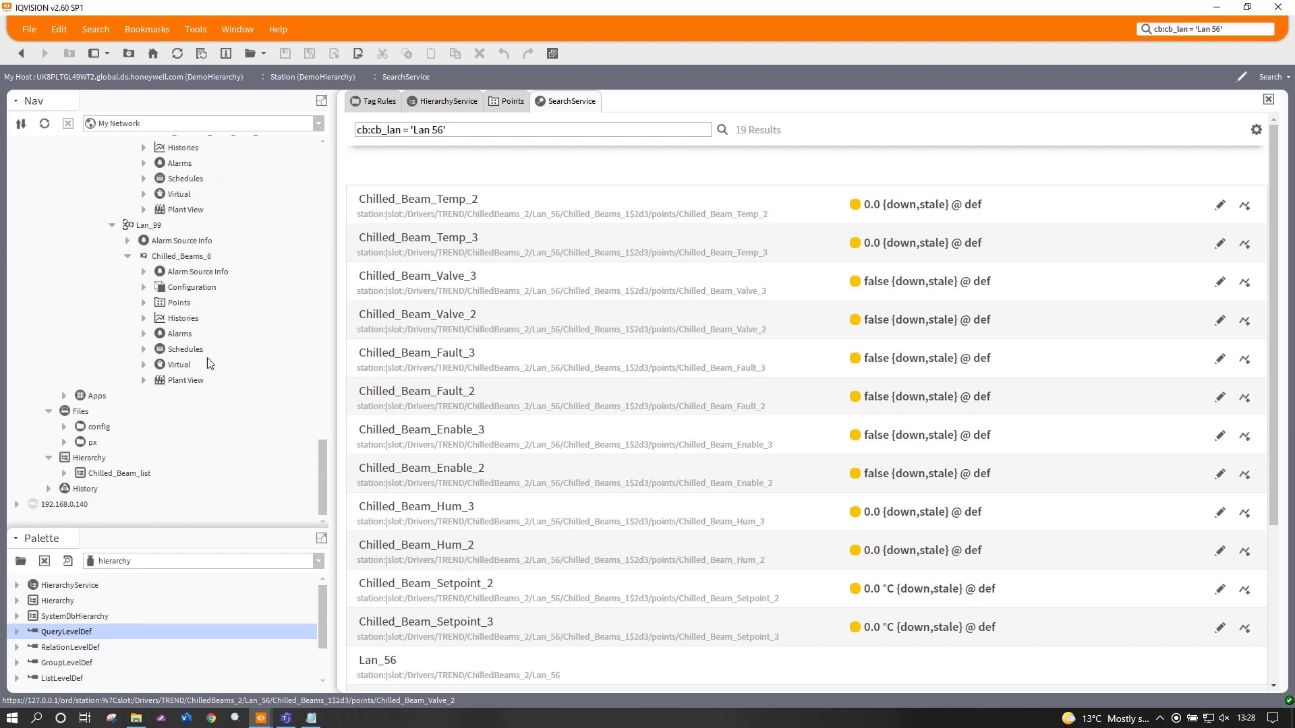
{"action": "left_click", "coordinate": [144, 302]}
{"action": "scroll", "coordinate": [271, 345], "scroll_direction": "up", "scroll_amount": 15}
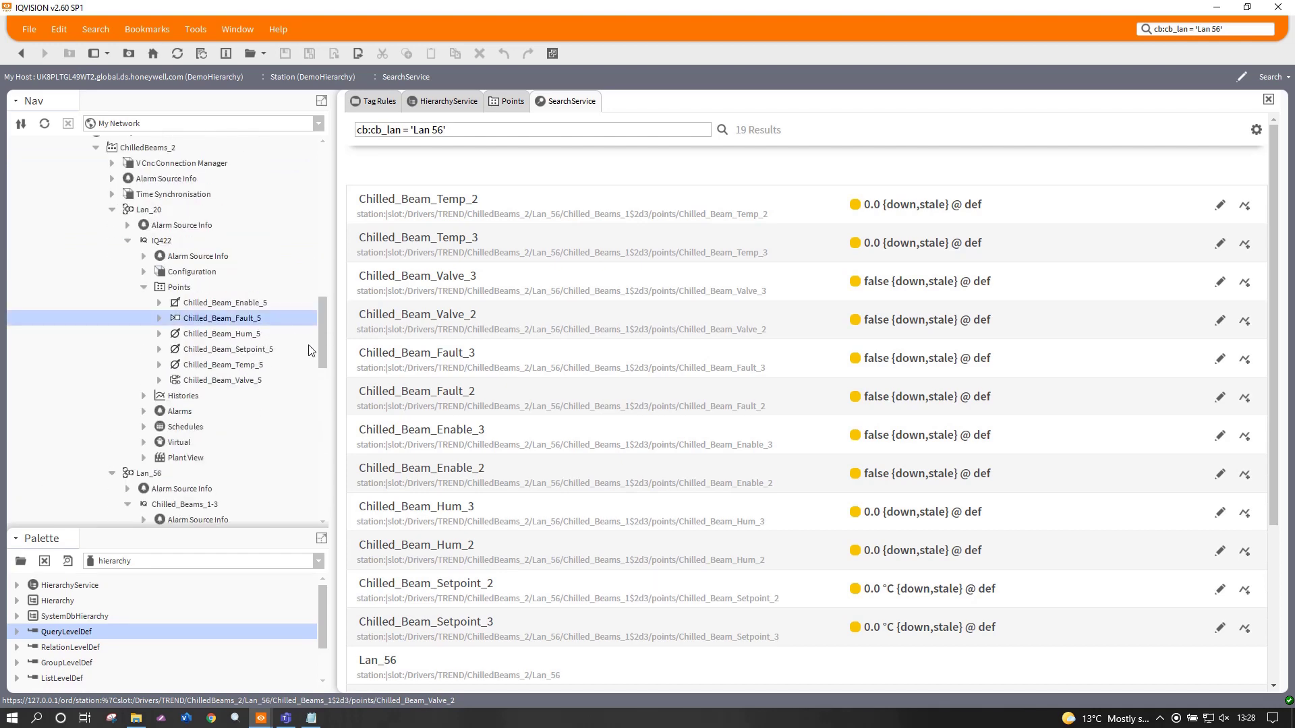
{"action": "scroll", "coordinate": [322, 299], "scroll_direction": "up", "scroll_amount": 10}
{"action": "scroll", "coordinate": [167, 414], "scroll_direction": "down", "scroll_amount": 2}
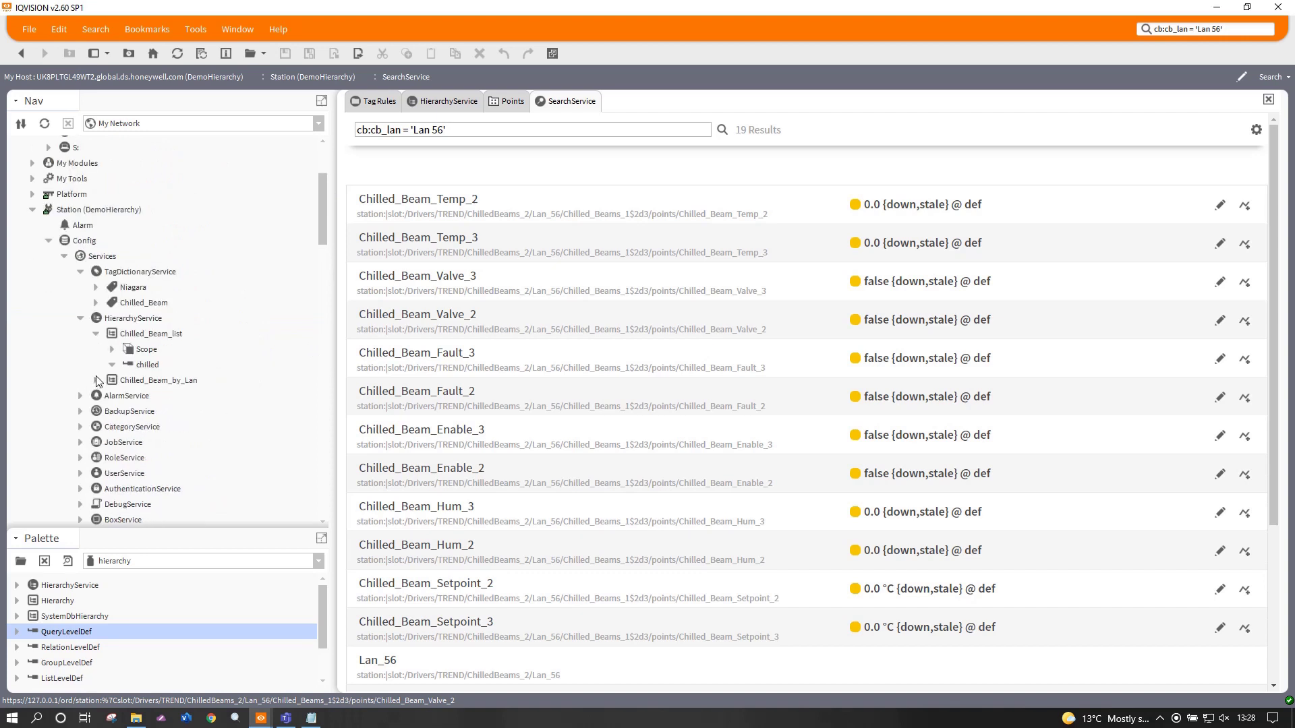
{"action": "left_click", "coordinate": [97, 380]}
{"action": "scroll", "coordinate": [209, 398], "scroll_direction": "down", "scroll_amount": 2}
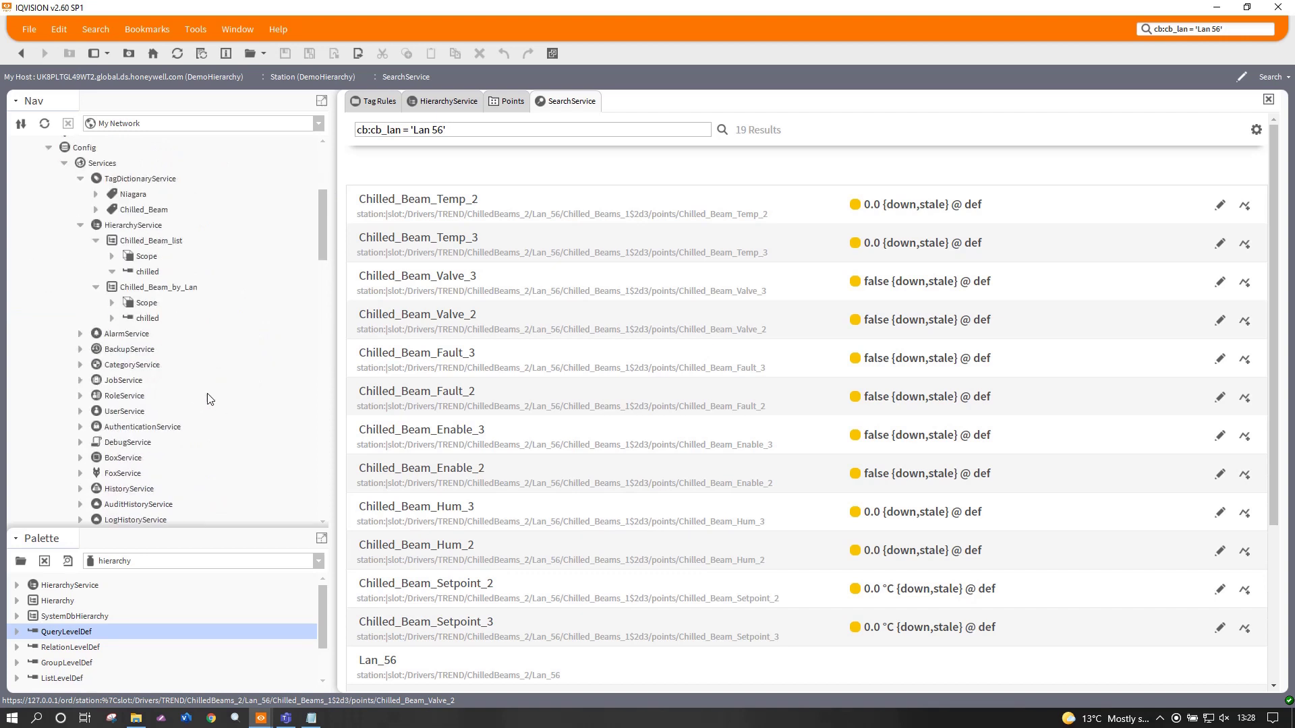
Add a GroupLevelDef named 'grouping' to Chilled_Beam_by_Lan from the Palette
{"action": "double_click", "coordinate": [160, 288]}
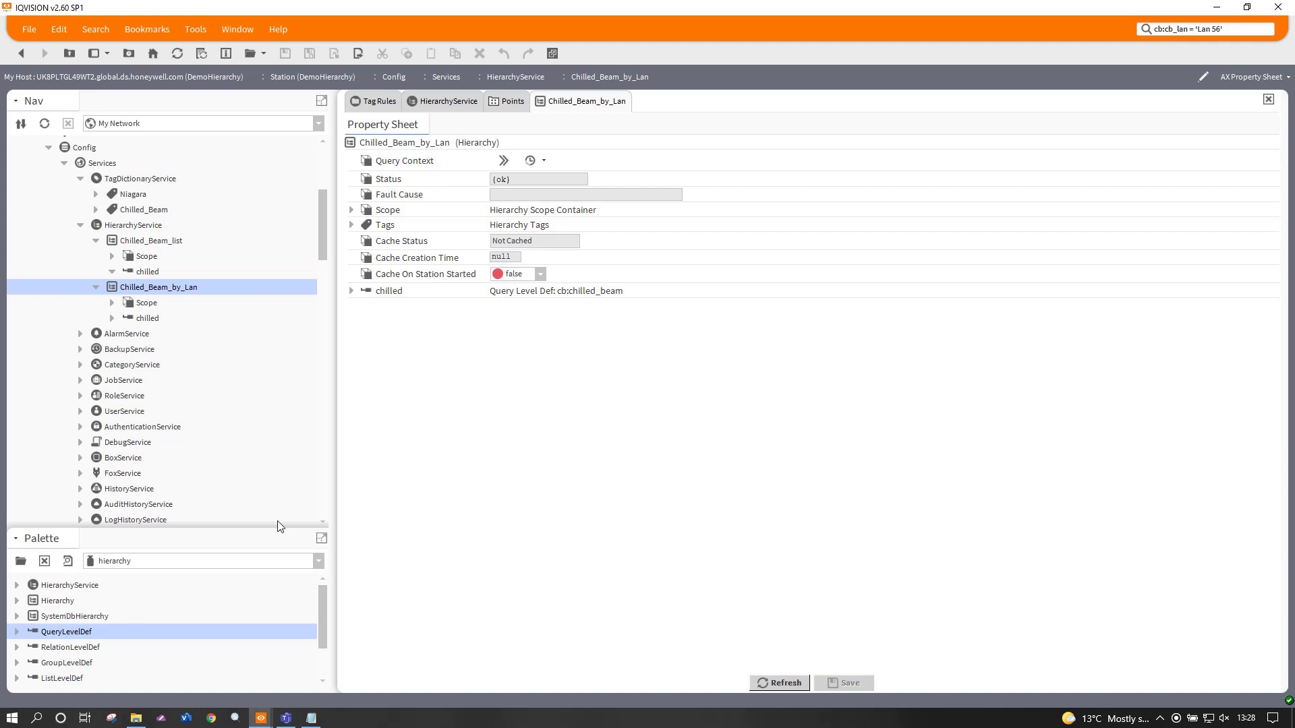
{"action": "left_click", "coordinate": [75, 666]}
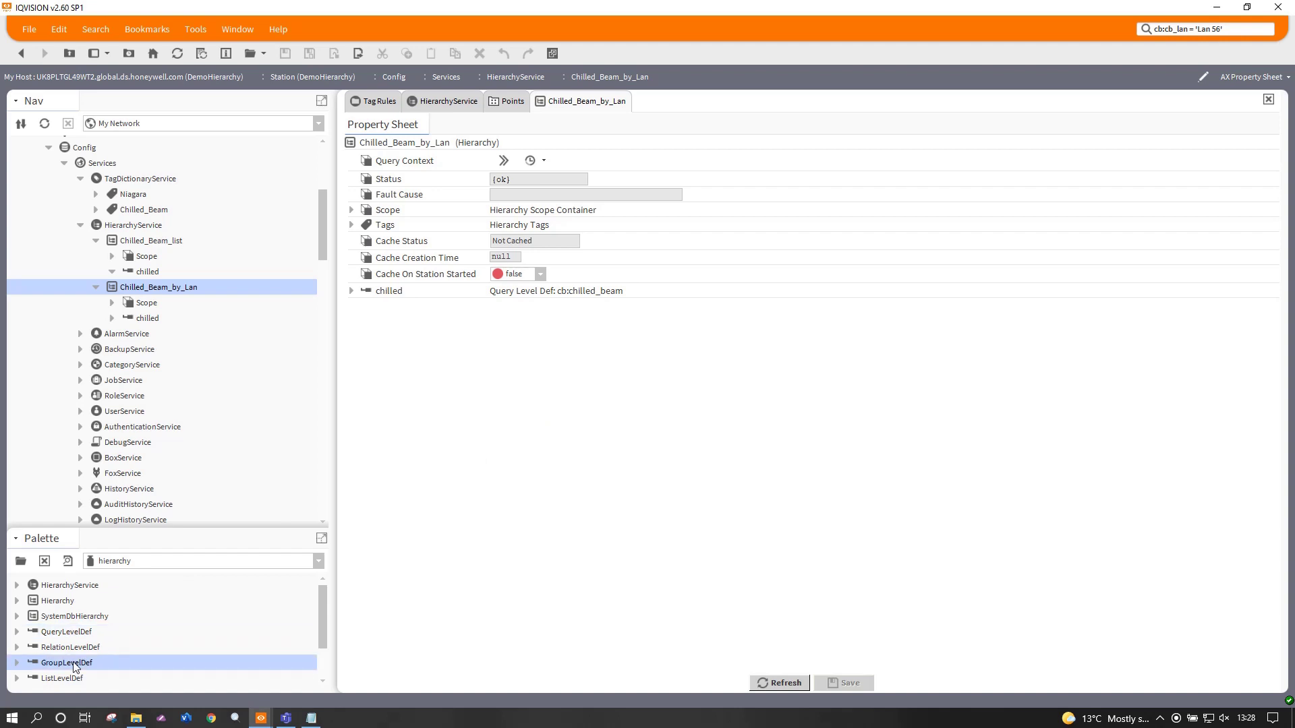
{"action": "left_click_drag", "start_coordinate": [75, 667], "coordinate": [413, 332]}
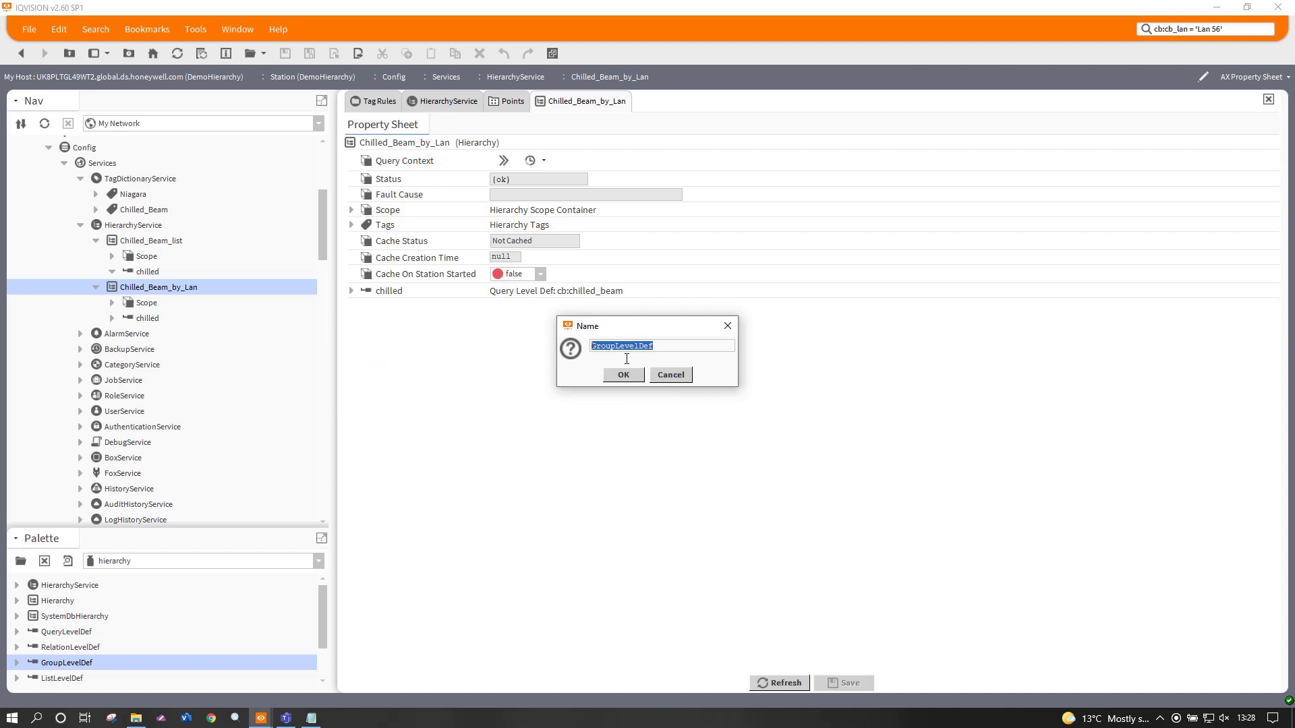
{"action": "type", "text": "grouping"}
{"action": "left_click", "coordinate": [624, 375]}
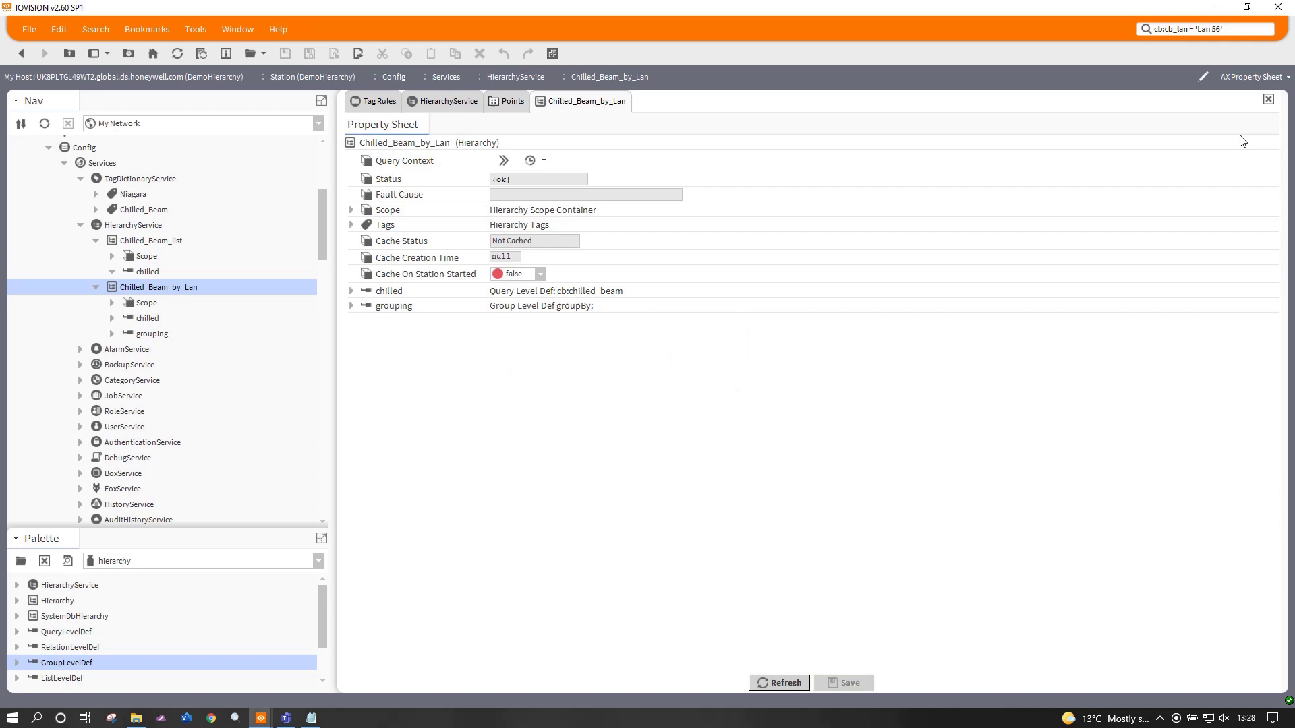
Try moving the grouping level above the chilled level, cancelling an unwanted copy
{"action": "left_click", "coordinate": [1247, 78]}
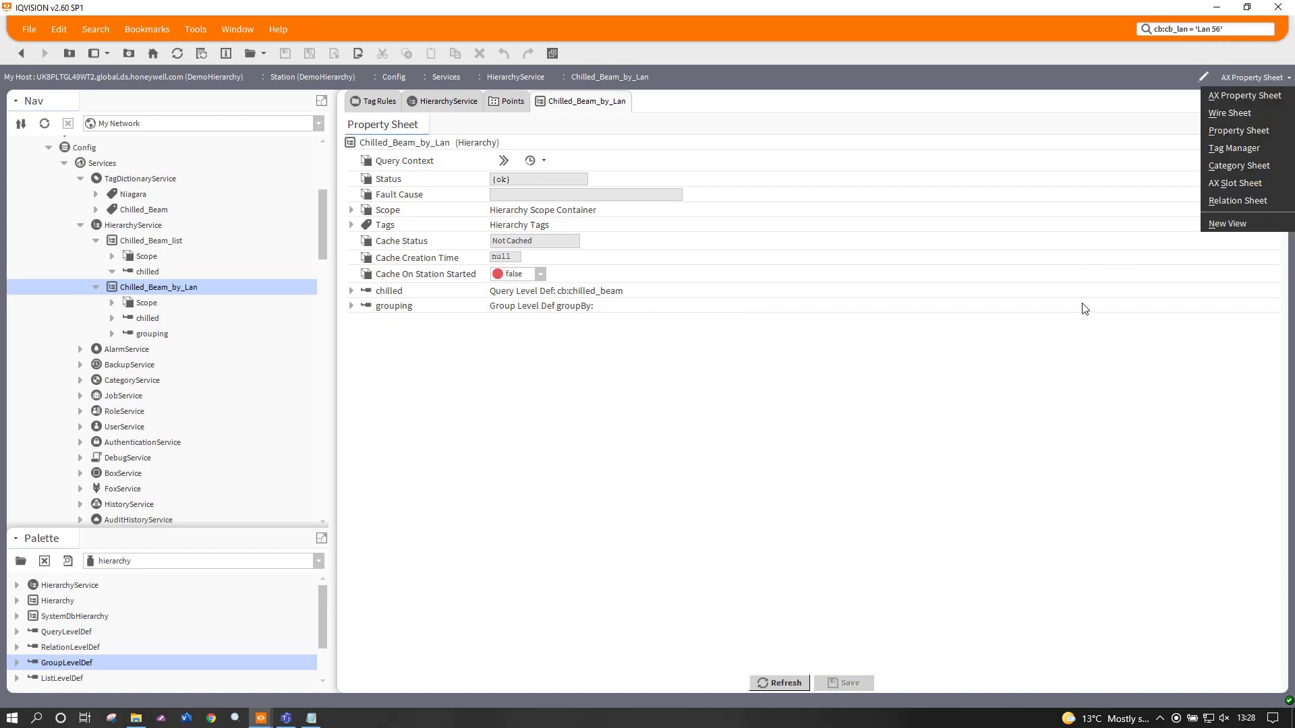
{"action": "left_click", "coordinate": [647, 433]}
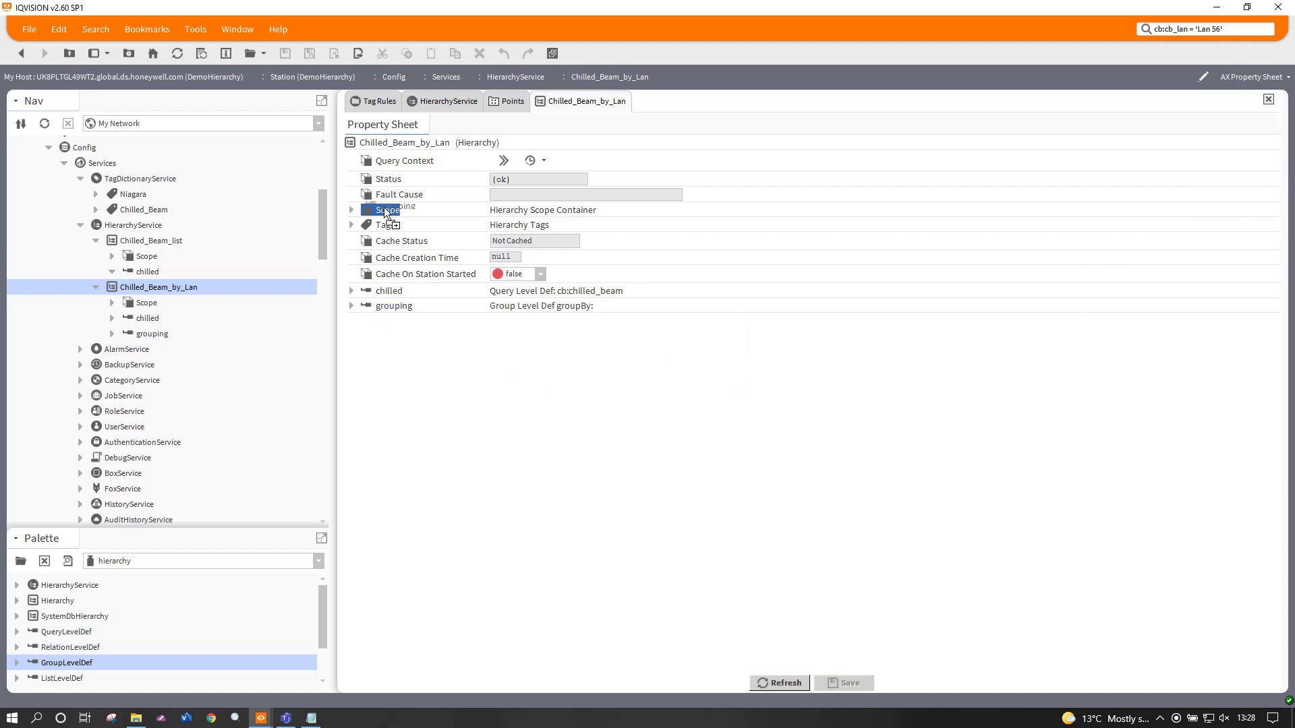
{"action": "left_click_drag", "start_coordinate": [385, 210], "coordinate": [386, 140]}
{"action": "left_click", "coordinate": [671, 379]}
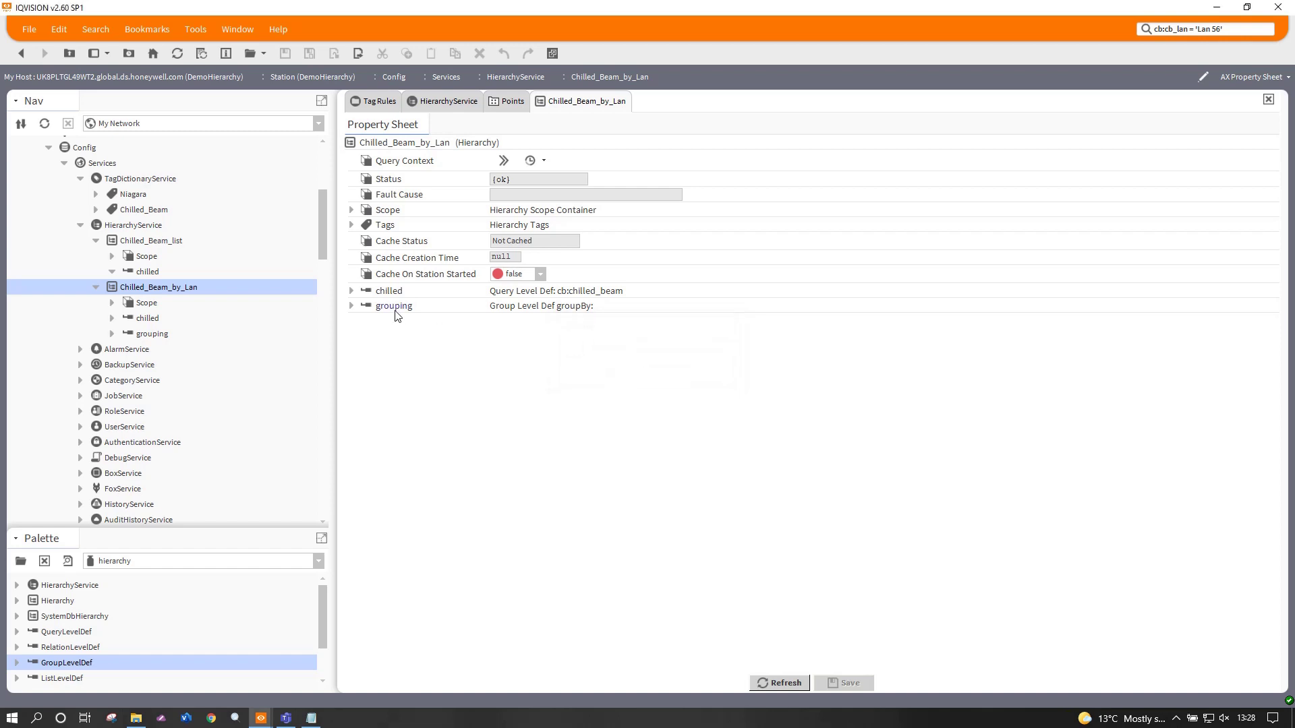
{"action": "left_click_drag", "start_coordinate": [391, 292], "coordinate": [391, 291]}
Reorder Chilled_Beam_by_Lan's levels so grouping comes before chilled
{"action": "right_click", "coordinate": [135, 289]}
{"action": "mouse_move", "coordinate": [136, 291]}
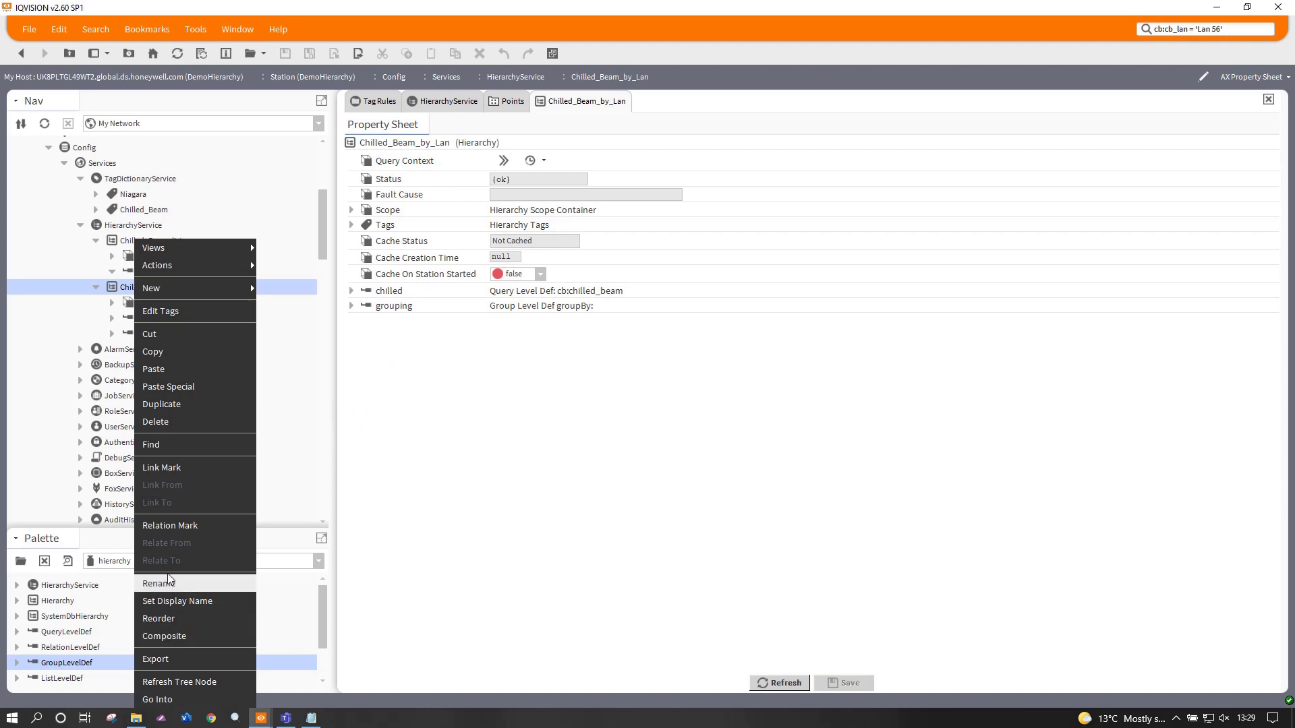
{"action": "left_click", "coordinate": [155, 617]}
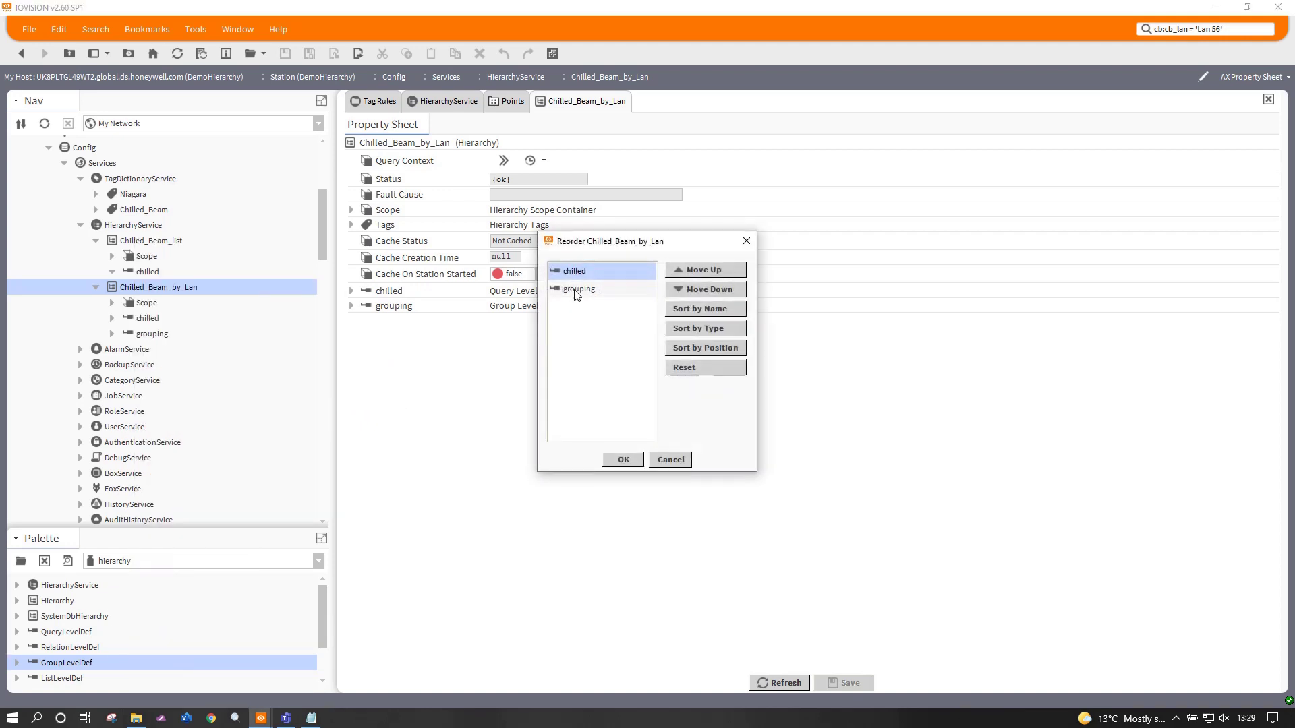
{"action": "left_click", "coordinate": [574, 290]}
{"action": "left_click", "coordinate": [693, 270]}
{"action": "left_click", "coordinate": [623, 460]}
Set the grouping level's Group By to cb:cb_lan and save
{"action": "left_click", "coordinate": [150, 319]}
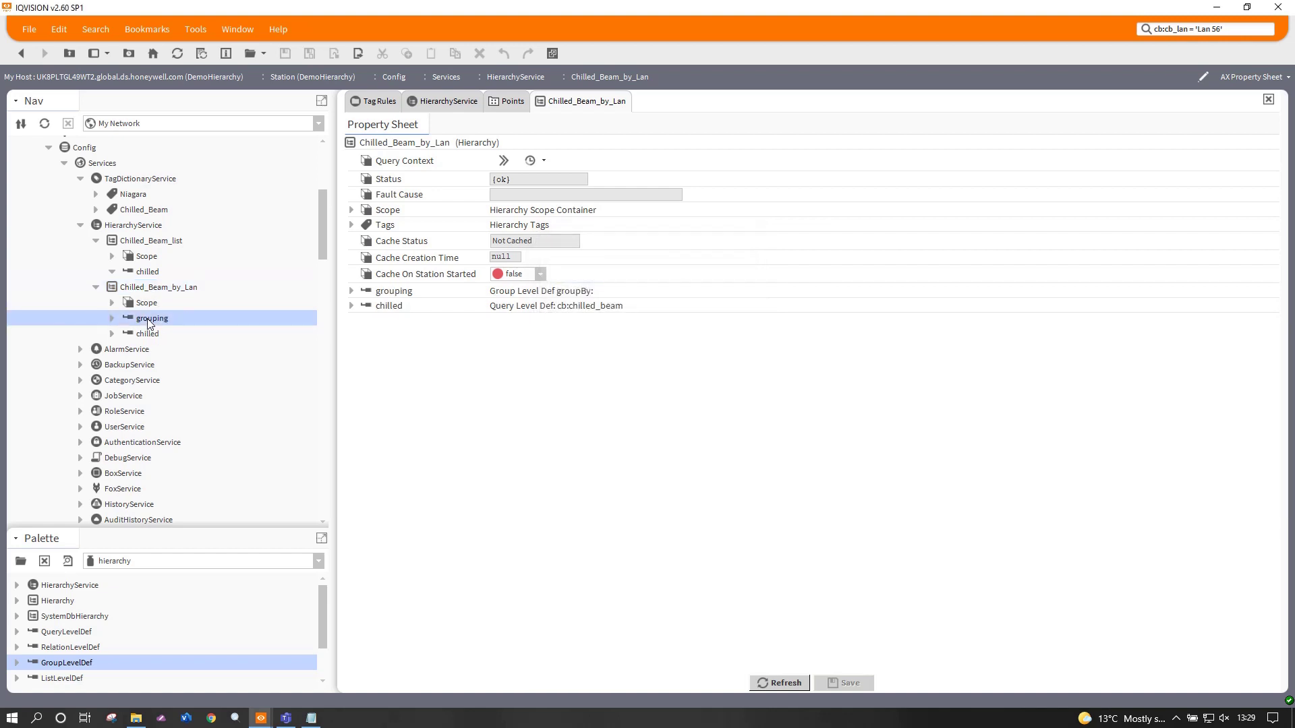
{"action": "left_click", "coordinate": [148, 334]}
{"action": "left_click", "coordinate": [148, 319]}
{"action": "left_click", "coordinate": [148, 333]}
{"action": "double_click", "coordinate": [147, 320]}
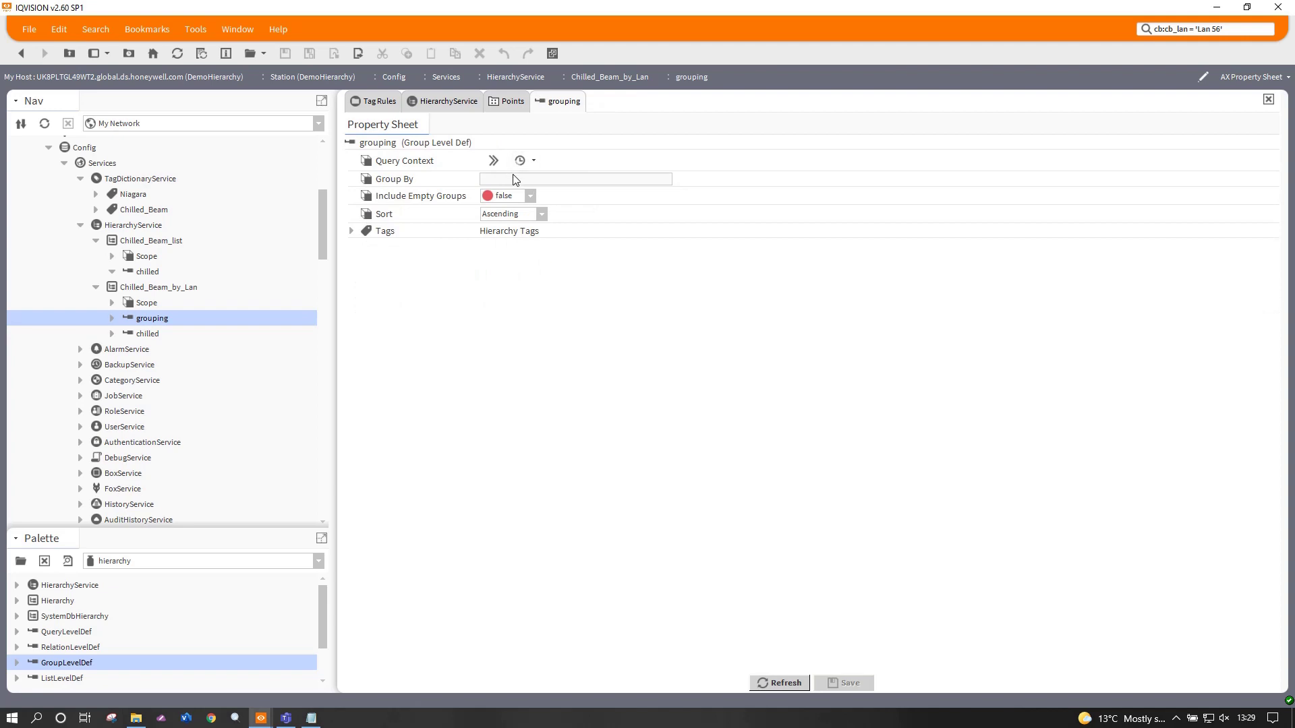
{"action": "type", "text": "cb:cb_lan"}
{"action": "left_click", "coordinate": [849, 683]}
Create the Chilled_Beam_by_Lan cache and refresh the Hierarchy tree node
{"action": "right_click", "coordinate": [164, 287]}
{"action": "mouse_move", "coordinate": [273, 265]}
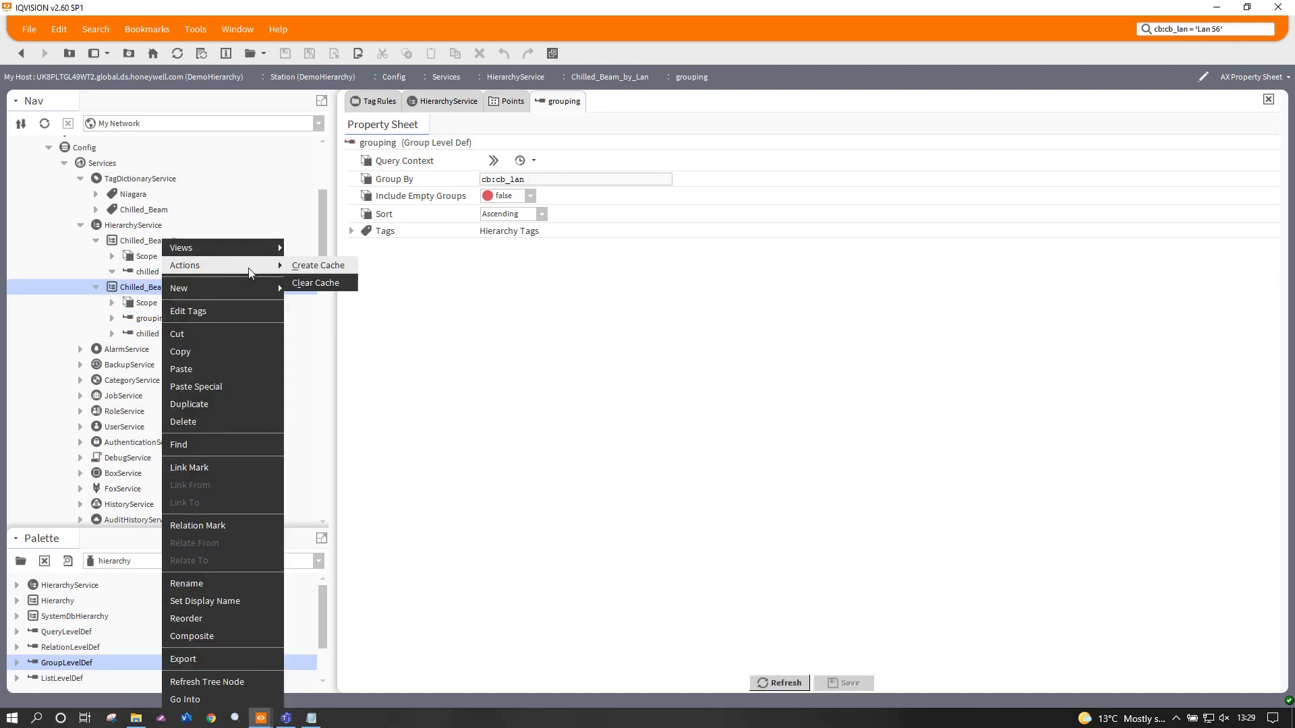
{"action": "left_click", "coordinate": [320, 265]}
{"action": "left_click_drag", "start_coordinate": [321, 228], "coordinate": [292, 492]}
{"action": "right_click", "coordinate": [98, 458]}
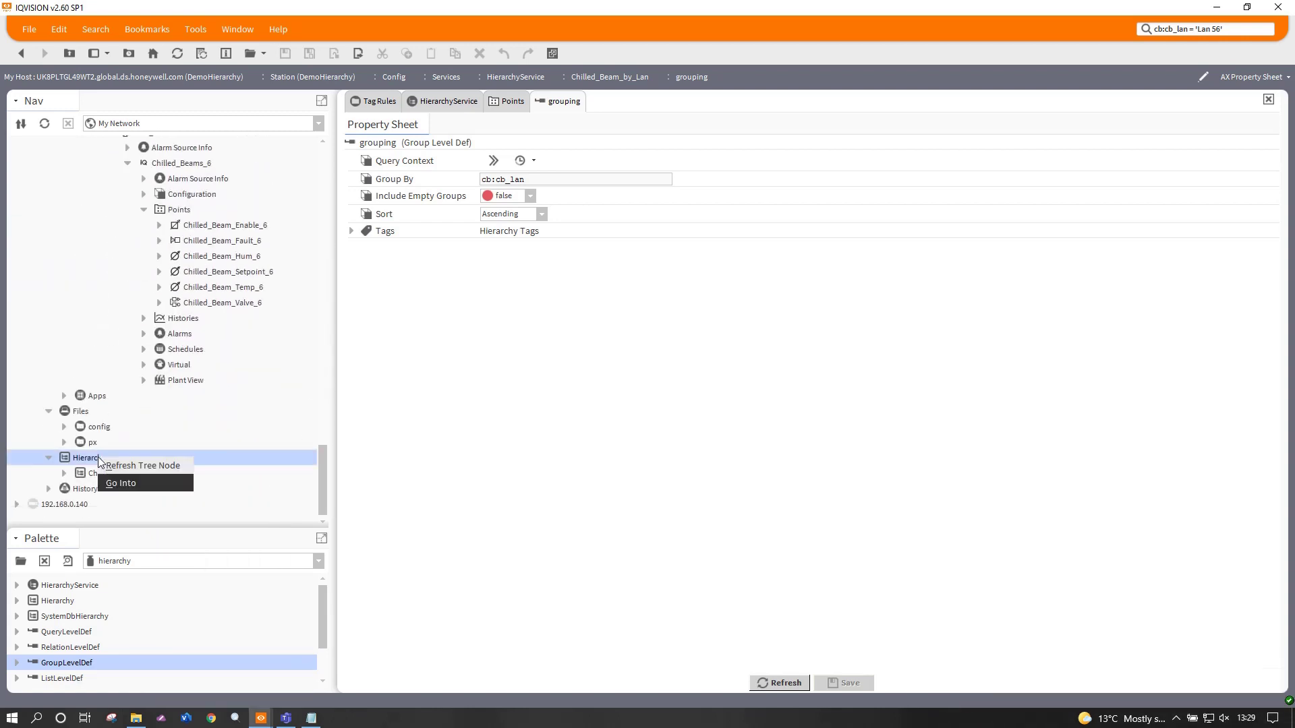
{"action": "left_click", "coordinate": [138, 465]}
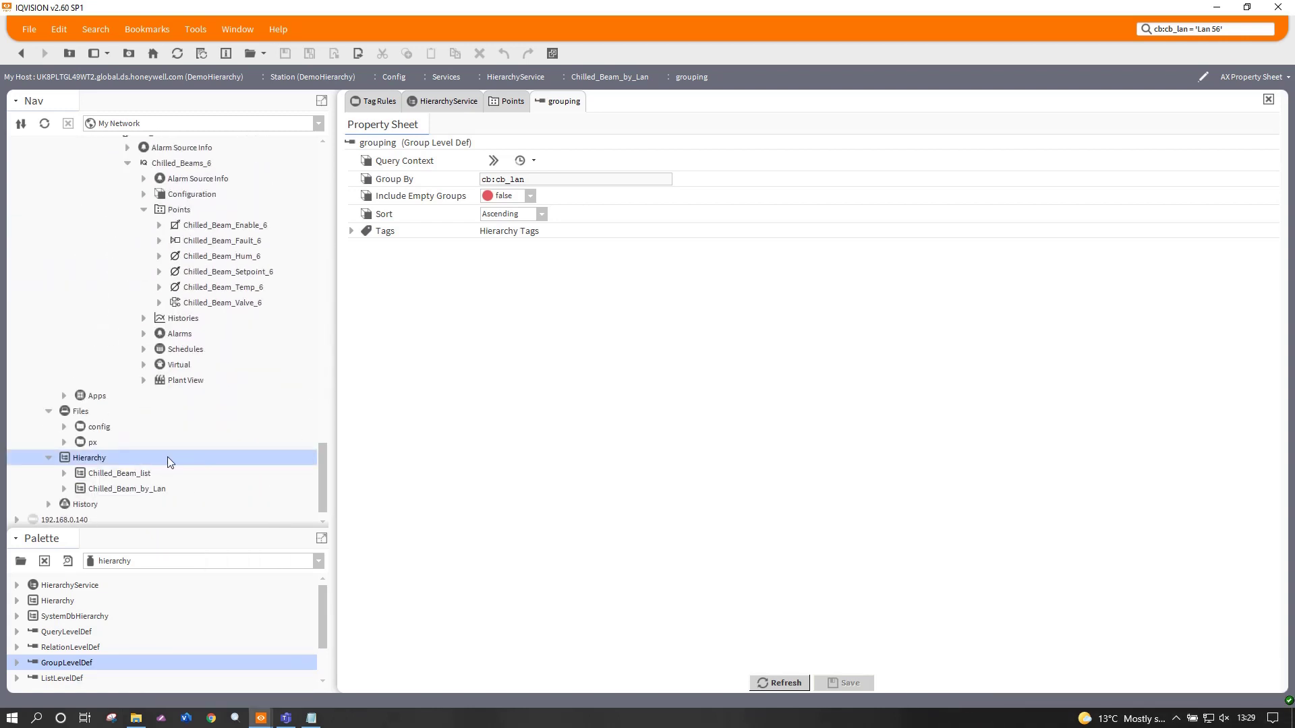
Expand Chilled_Beam_by_Lan's Lan 20, Lan 56 and Lan 99 groups, selecting Chilled_Beam_Hum_5
{"action": "left_click", "coordinate": [64, 488]}
{"action": "scroll", "coordinate": [168, 470], "scroll_direction": "down", "scroll_amount": 1}
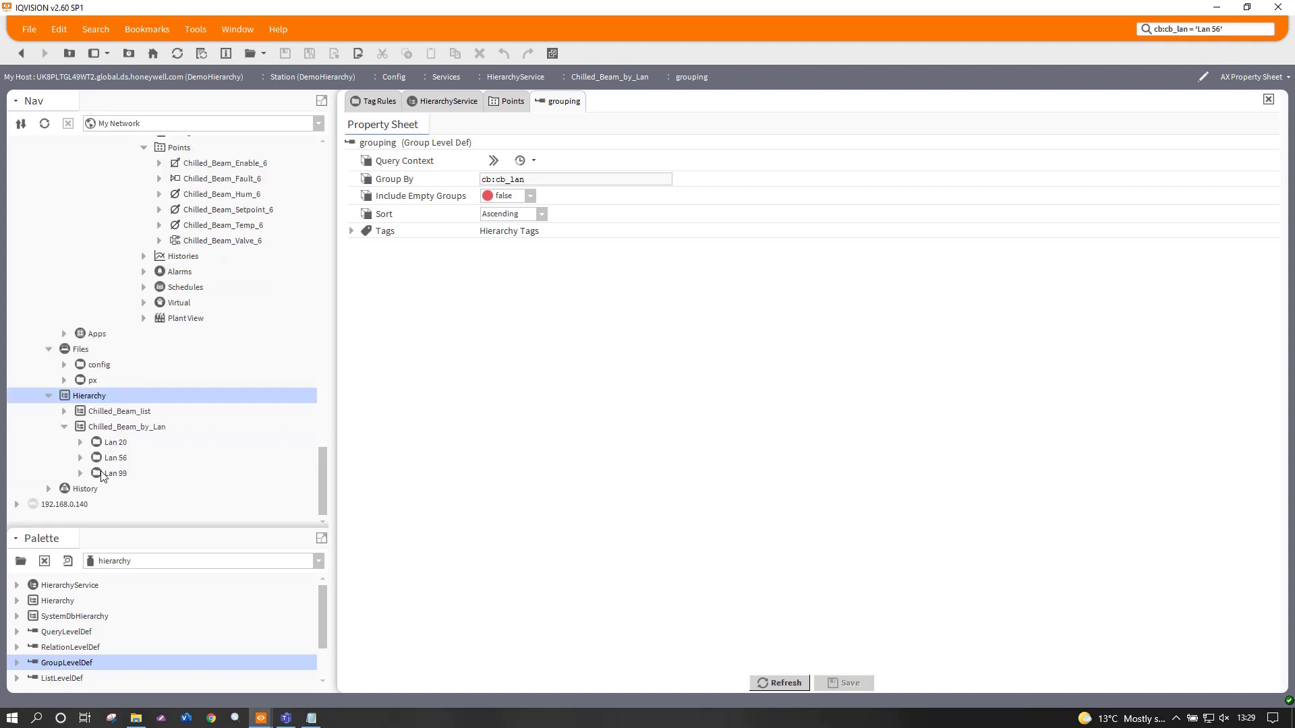
{"action": "left_click", "coordinate": [80, 443]}
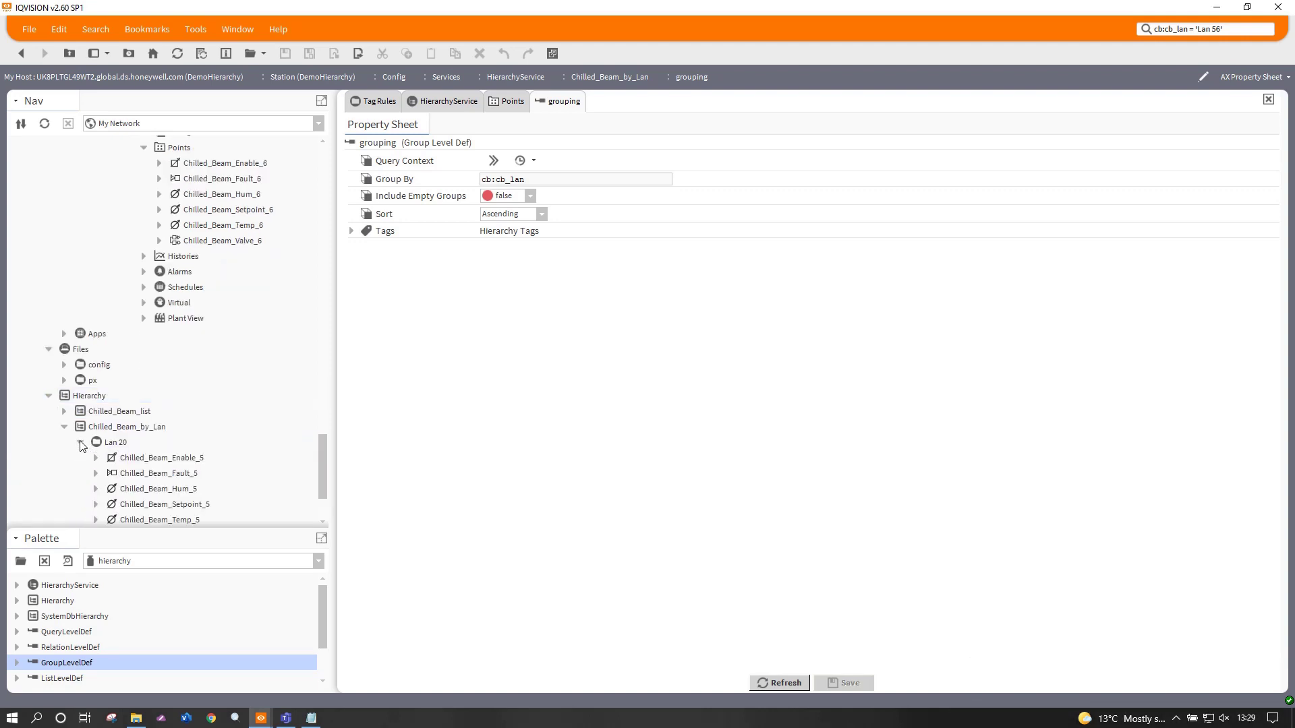
{"action": "left_click", "coordinate": [80, 458]}
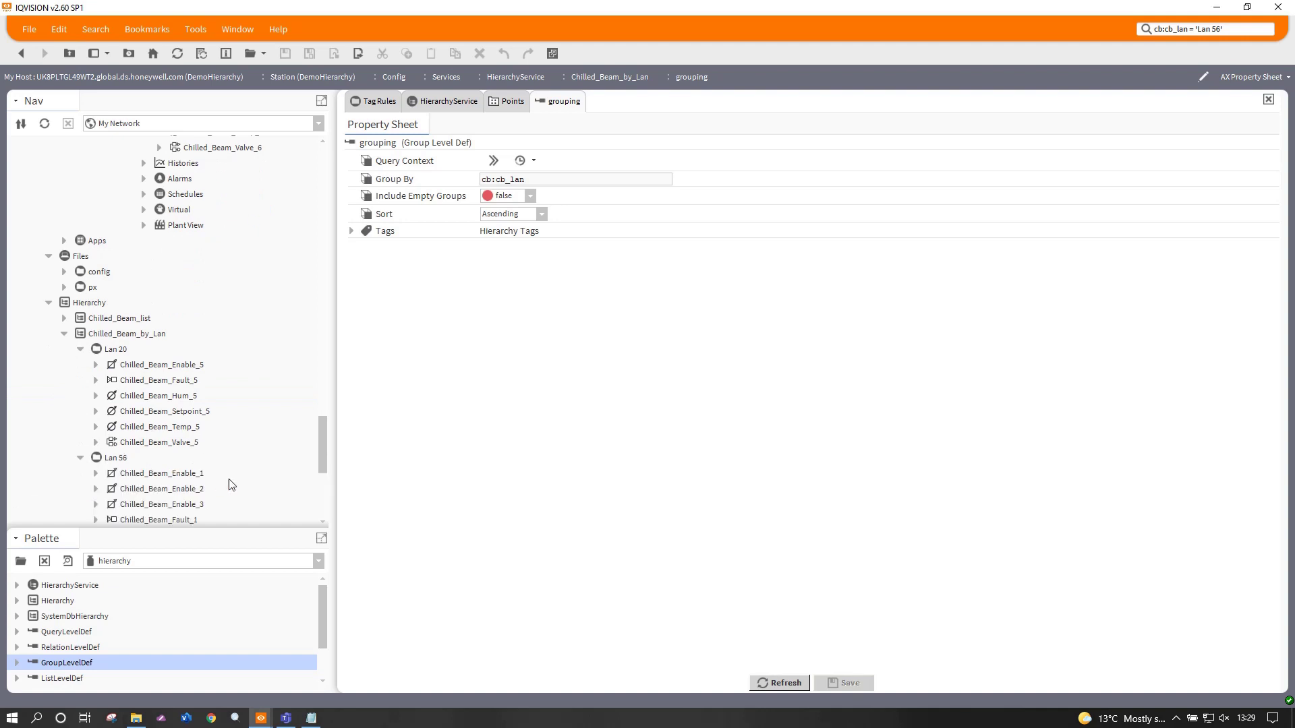
{"action": "scroll", "coordinate": [228, 478], "scroll_direction": "down", "scroll_amount": 3}
{"action": "scroll", "coordinate": [230, 483], "scroll_direction": "down", "scroll_amount": 3}
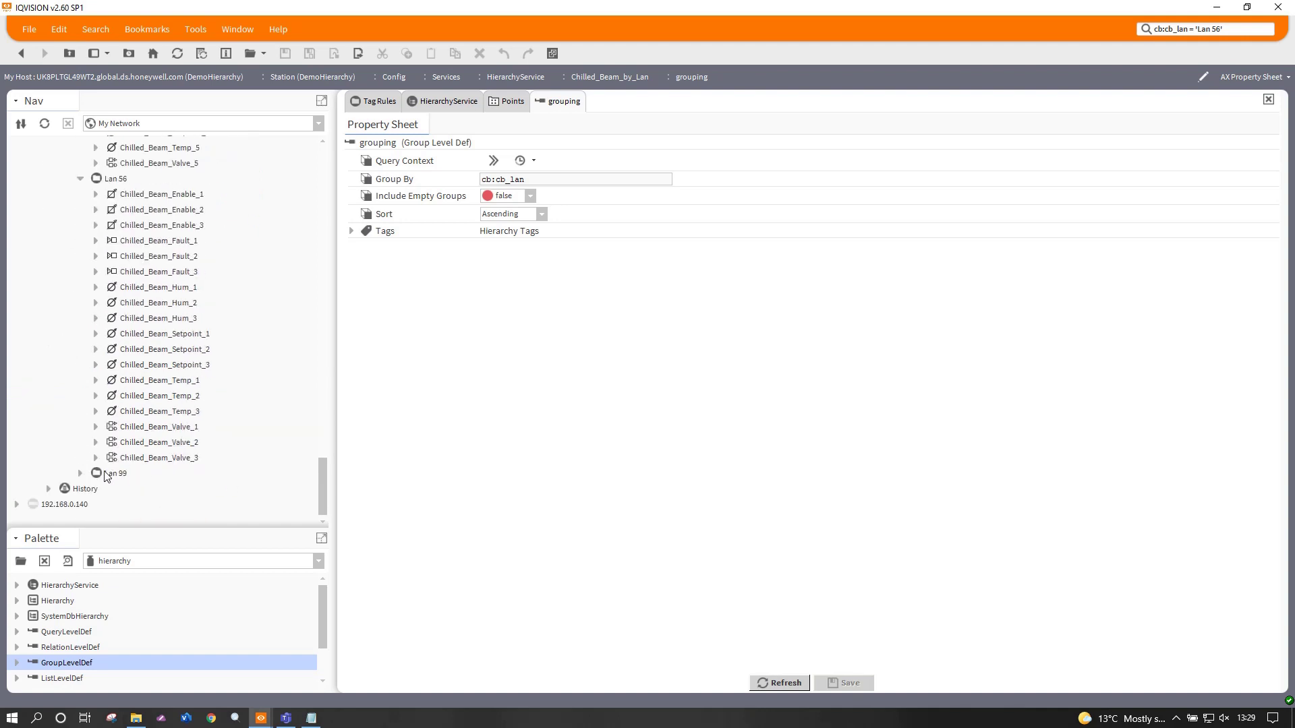
{"action": "left_click", "coordinate": [80, 474]}
{"action": "scroll", "coordinate": [231, 485], "scroll_direction": "up", "scroll_amount": 6}
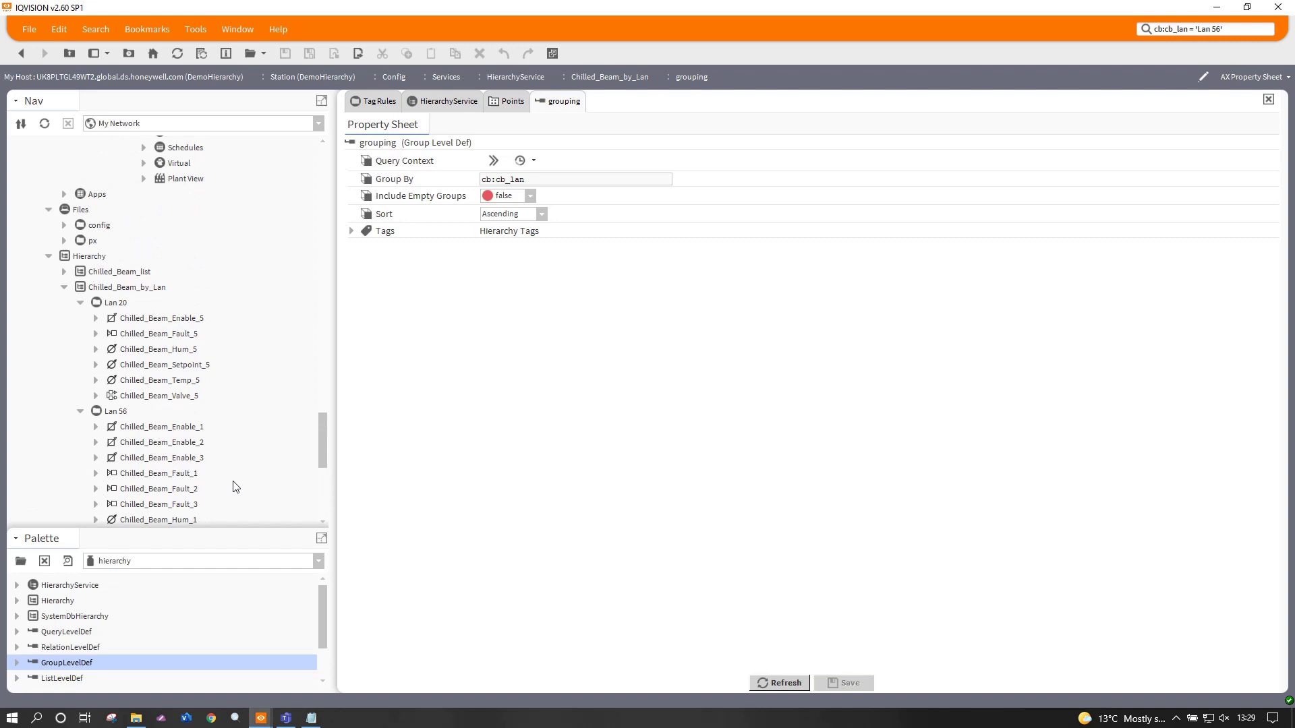
{"action": "scroll", "coordinate": [235, 487], "scroll_direction": "down", "scroll_amount": 2}
{"action": "left_click", "coordinate": [165, 303]}
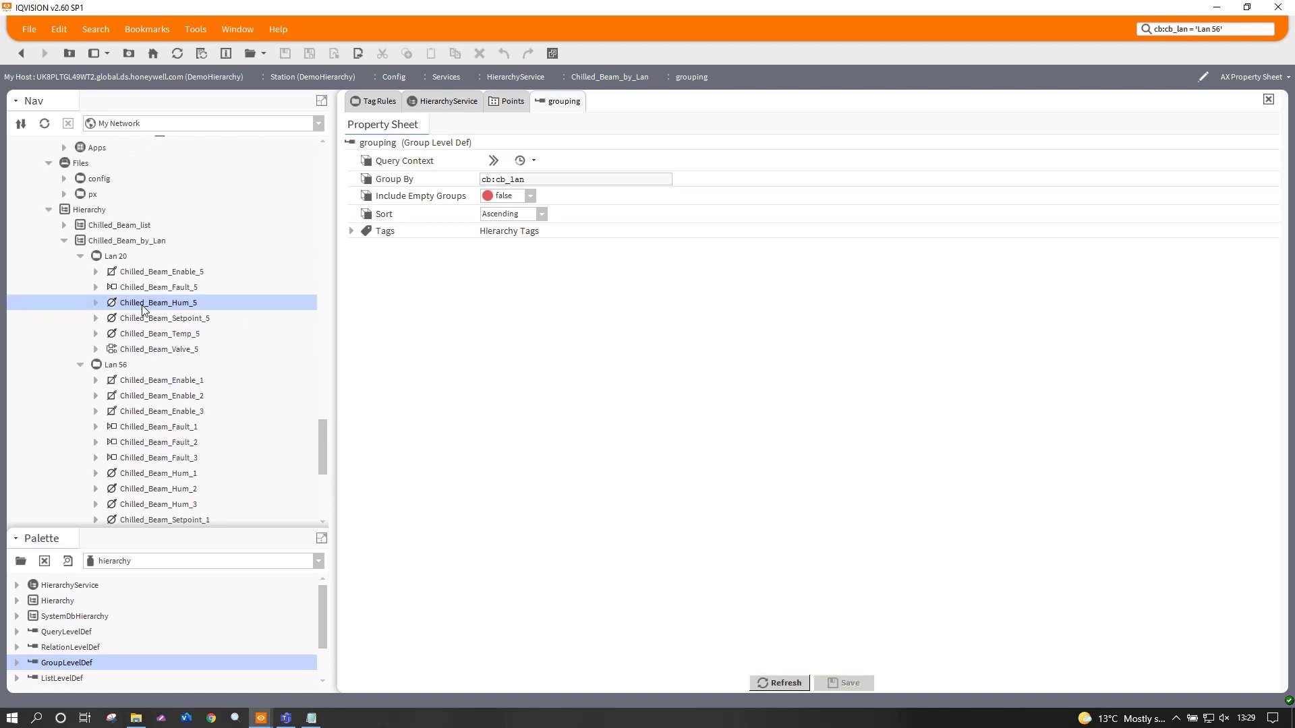
{"action": "right_click", "coordinate": [143, 310]}
{"action": "left_click", "coordinate": [179, 354]}
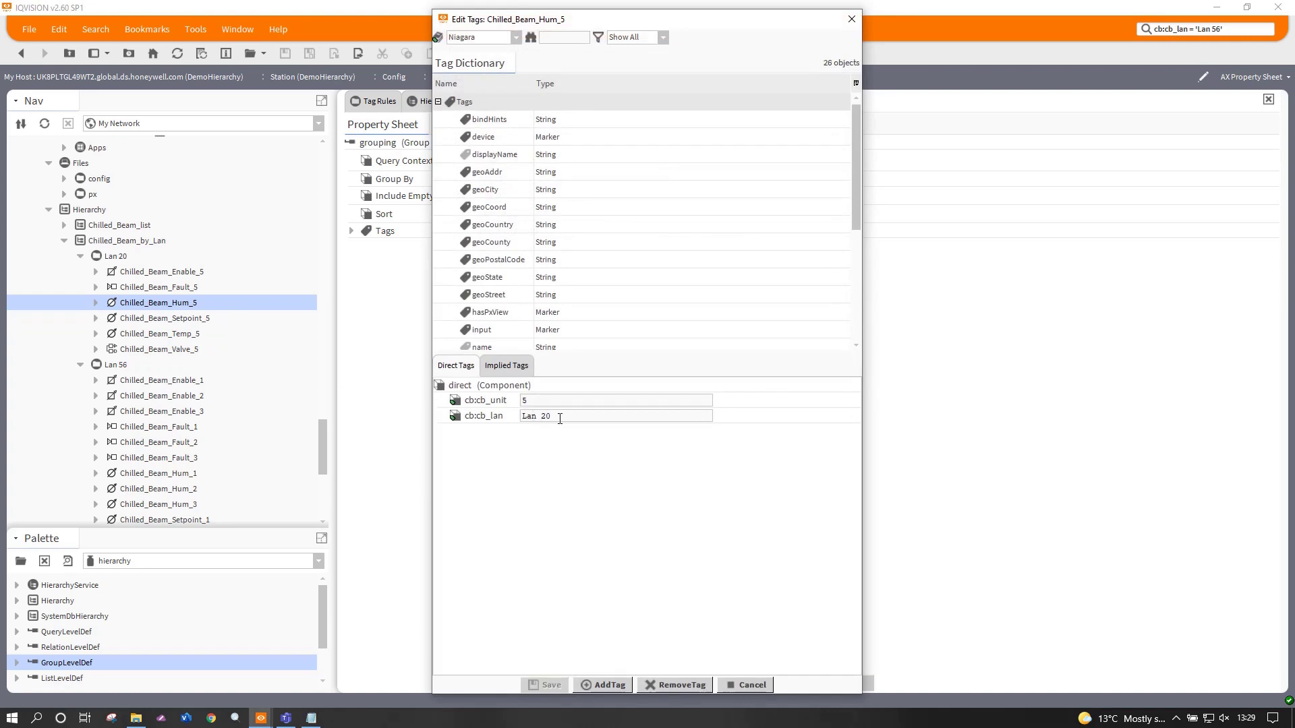
{"action": "left_click_drag", "start_coordinate": [550, 416], "coordinate": [486, 422]}
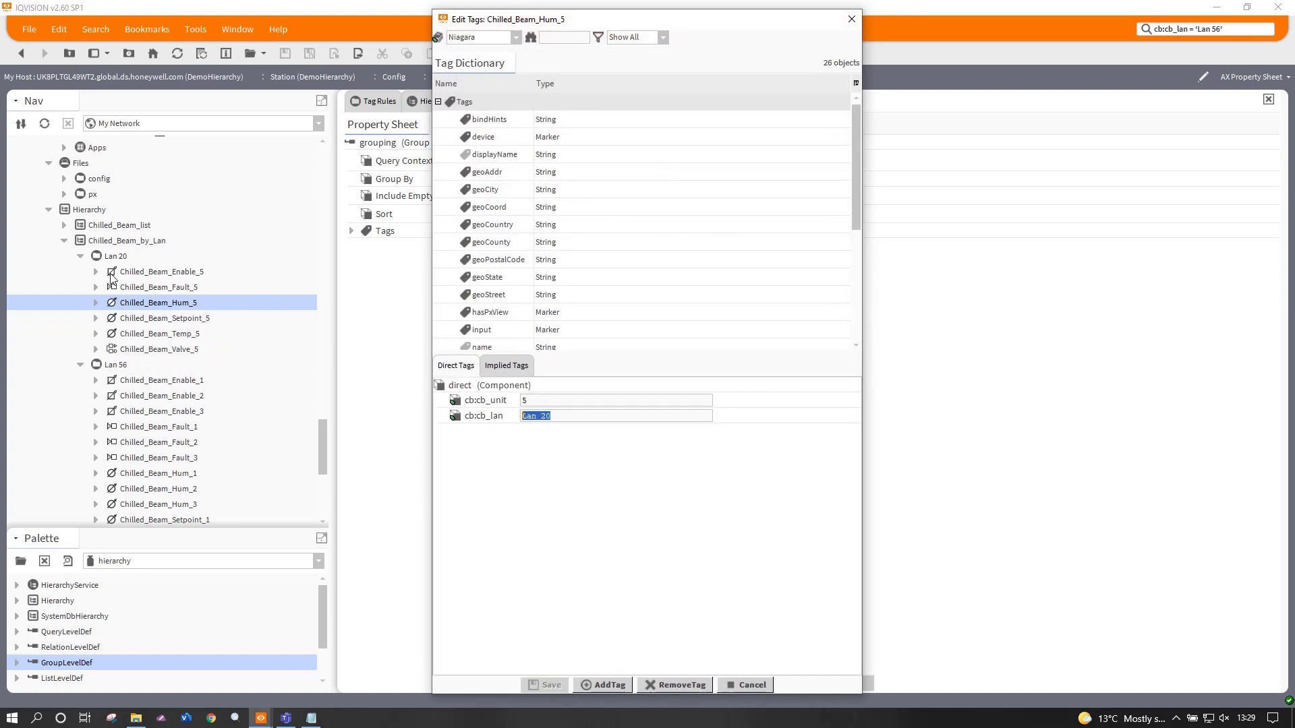
{"action": "left_click", "coordinate": [743, 685]}
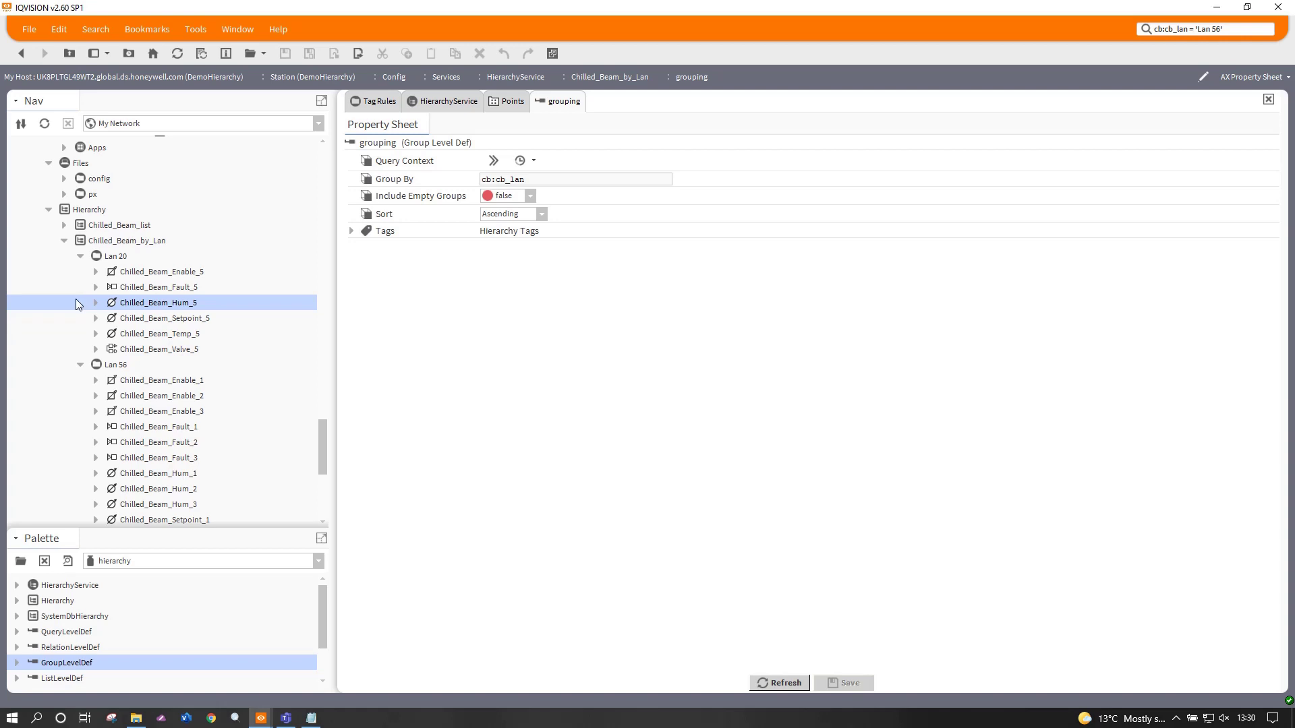
Collapse the Lan 20, Lan 56 and Lan 99 groups
{"action": "left_click", "coordinate": [80, 256]}
{"action": "left_click", "coordinate": [80, 272]}
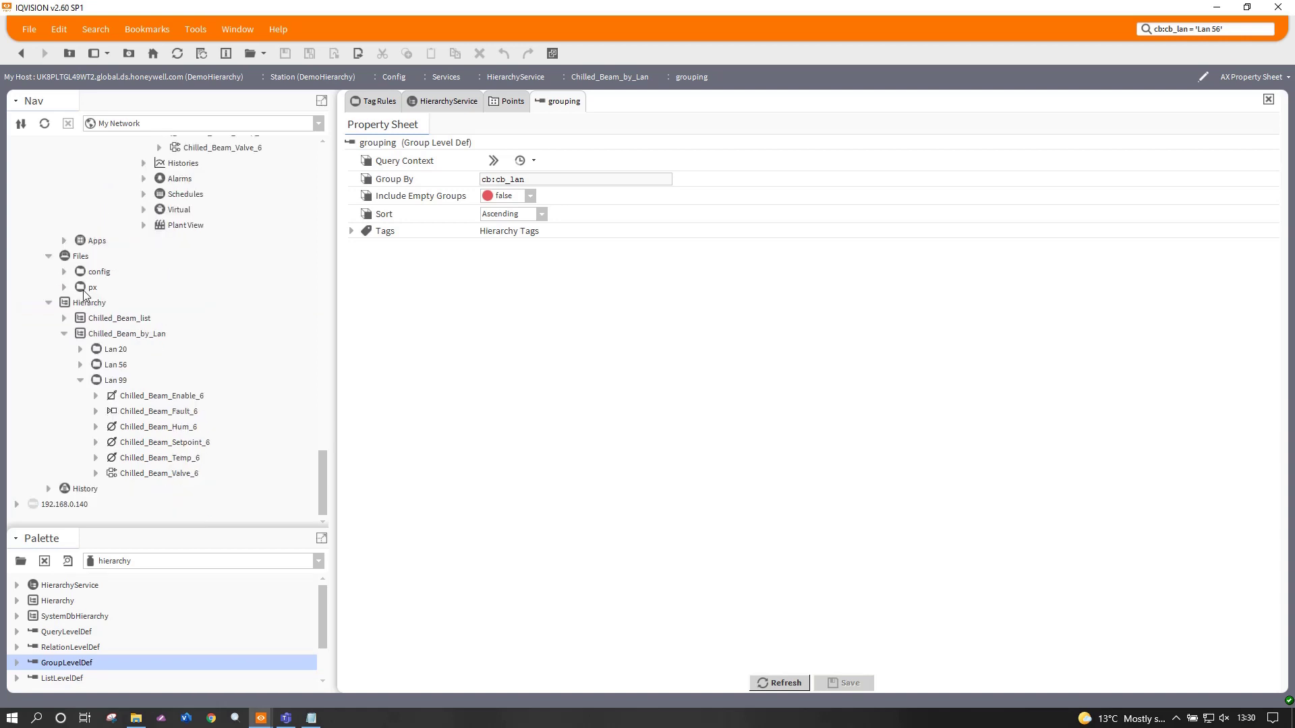
{"action": "left_click", "coordinate": [80, 391]}
Inspect Chilled_Beam_Fault_6's tags, including cb:cb_unit 6, and close without saving
{"action": "scroll", "coordinate": [234, 383], "scroll_direction": "up", "scroll_amount": 2}
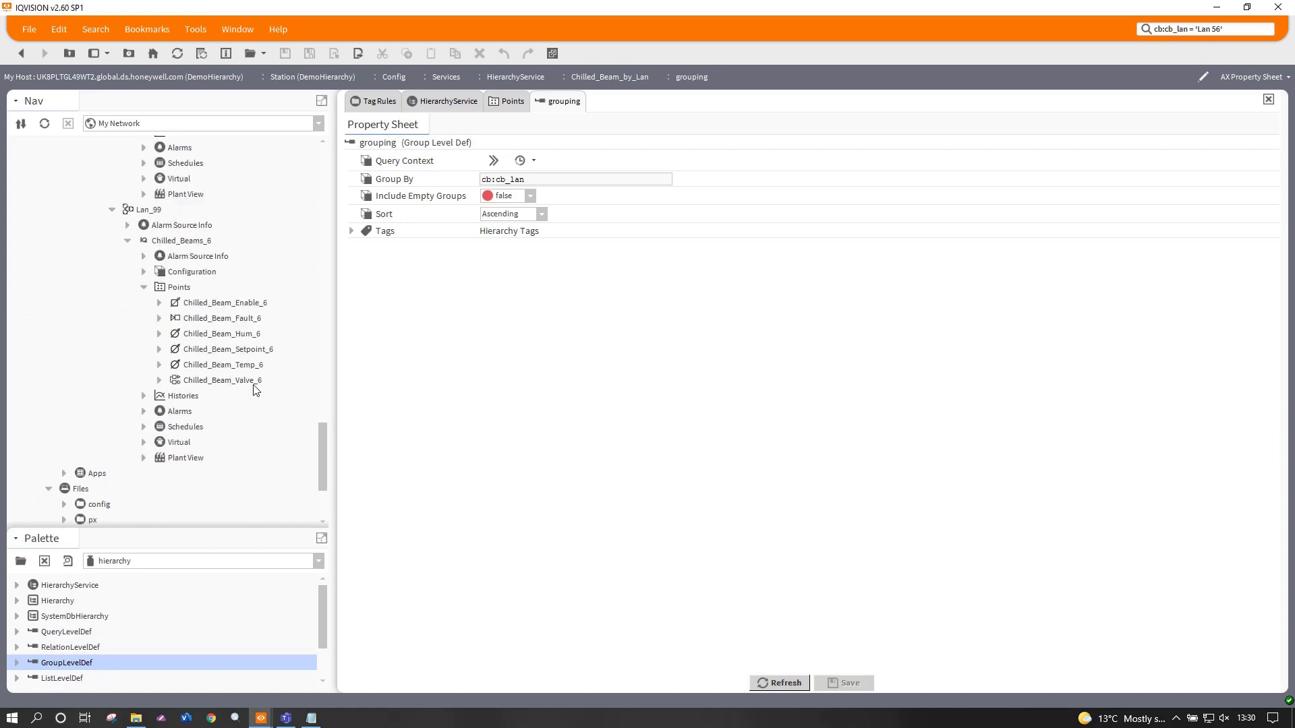
{"action": "right_click", "coordinate": [236, 318]}
{"action": "left_click", "coordinate": [298, 290]}
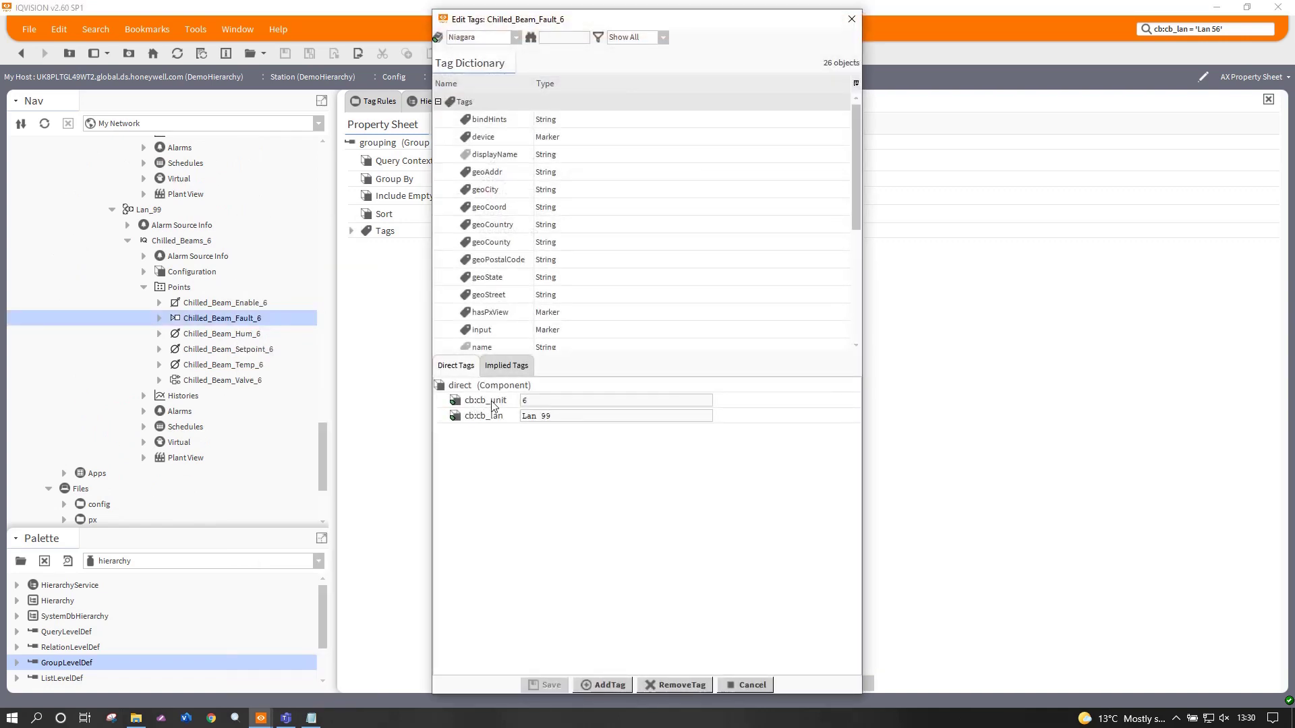
{"action": "left_click", "coordinate": [541, 402]}
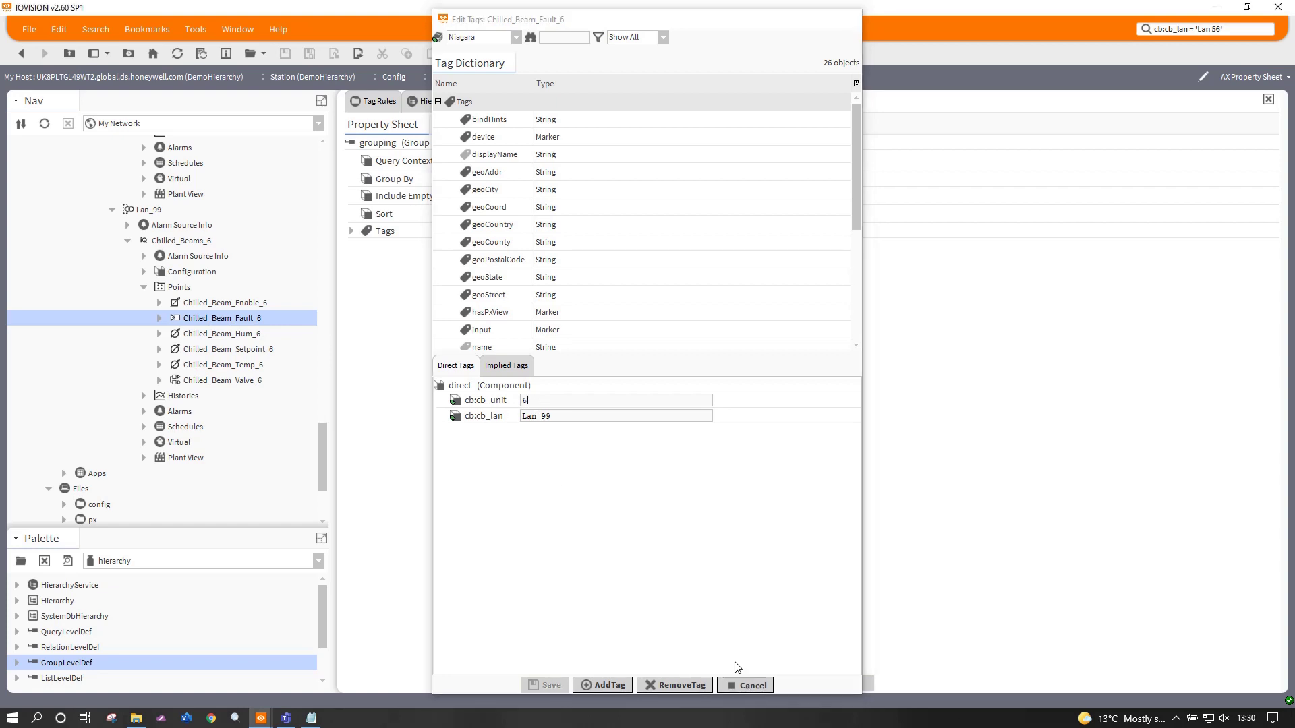
{"action": "left_click", "coordinate": [745, 685]}
Inspect Chilled_Beam_Enable_1's tags and close the editor unchanged
{"action": "scroll", "coordinate": [206, 348], "scroll_direction": "up", "scroll_amount": 1}
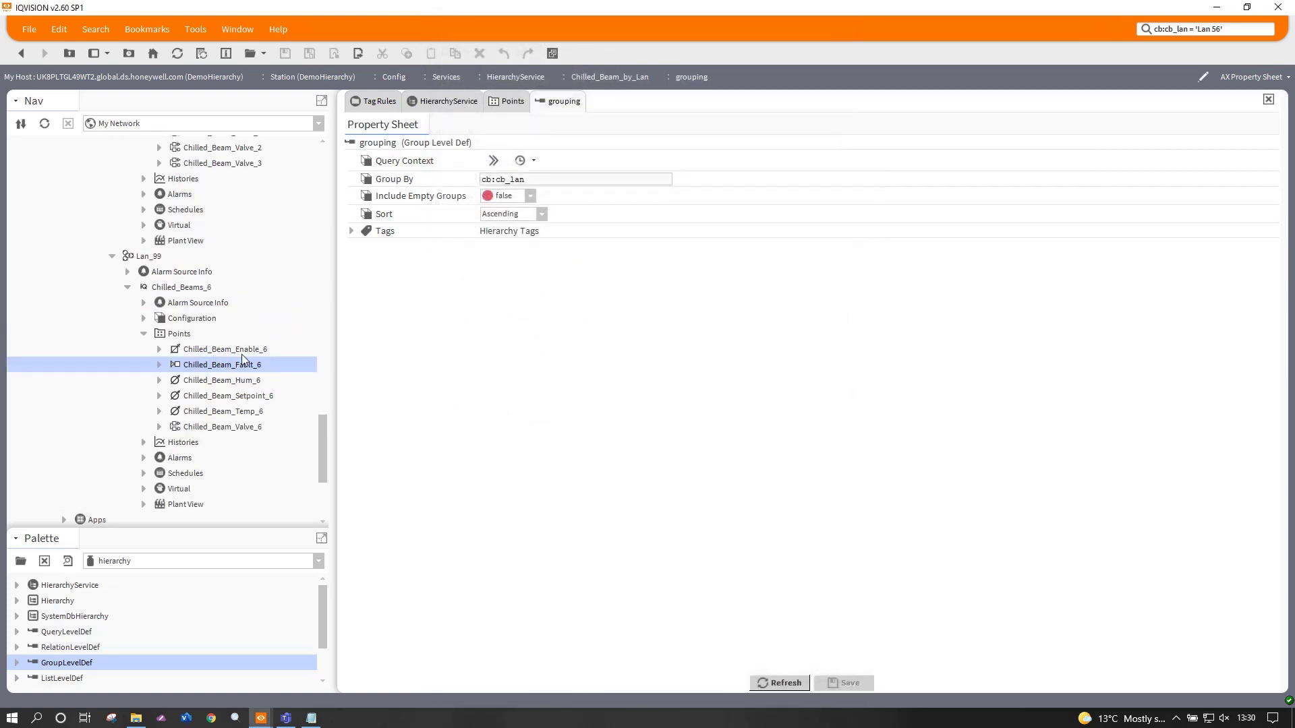
{"action": "scroll", "coordinate": [217, 399], "scroll_direction": "up", "scroll_amount": 8}
{"action": "scroll", "coordinate": [217, 399], "scroll_direction": "up", "scroll_amount": 1}
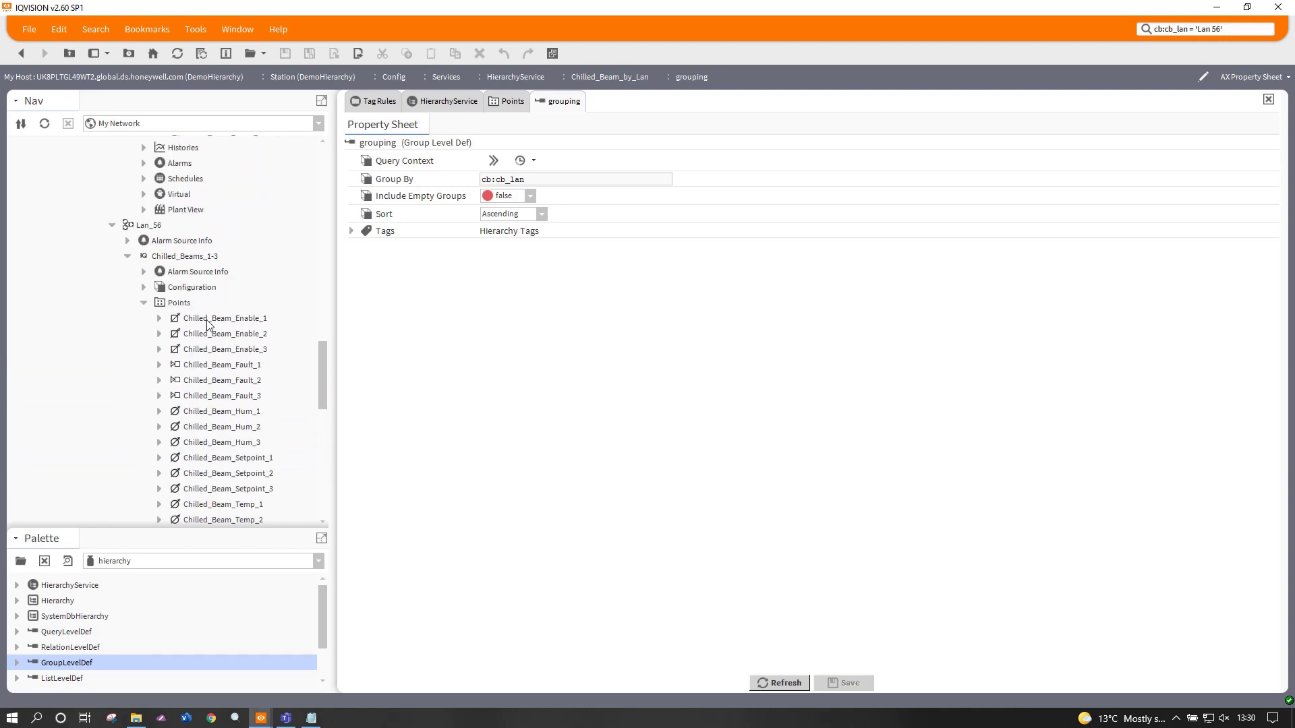
{"action": "right_click", "coordinate": [212, 321]}
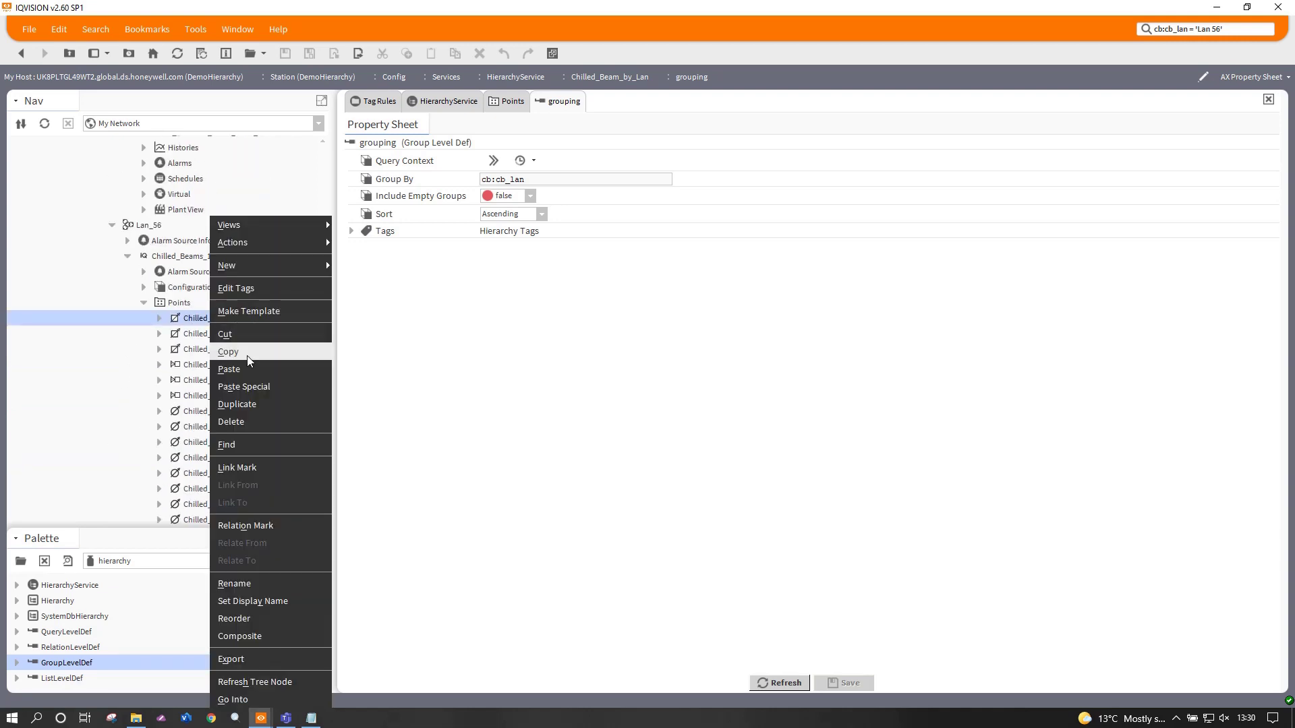
{"action": "left_click", "coordinate": [256, 287]}
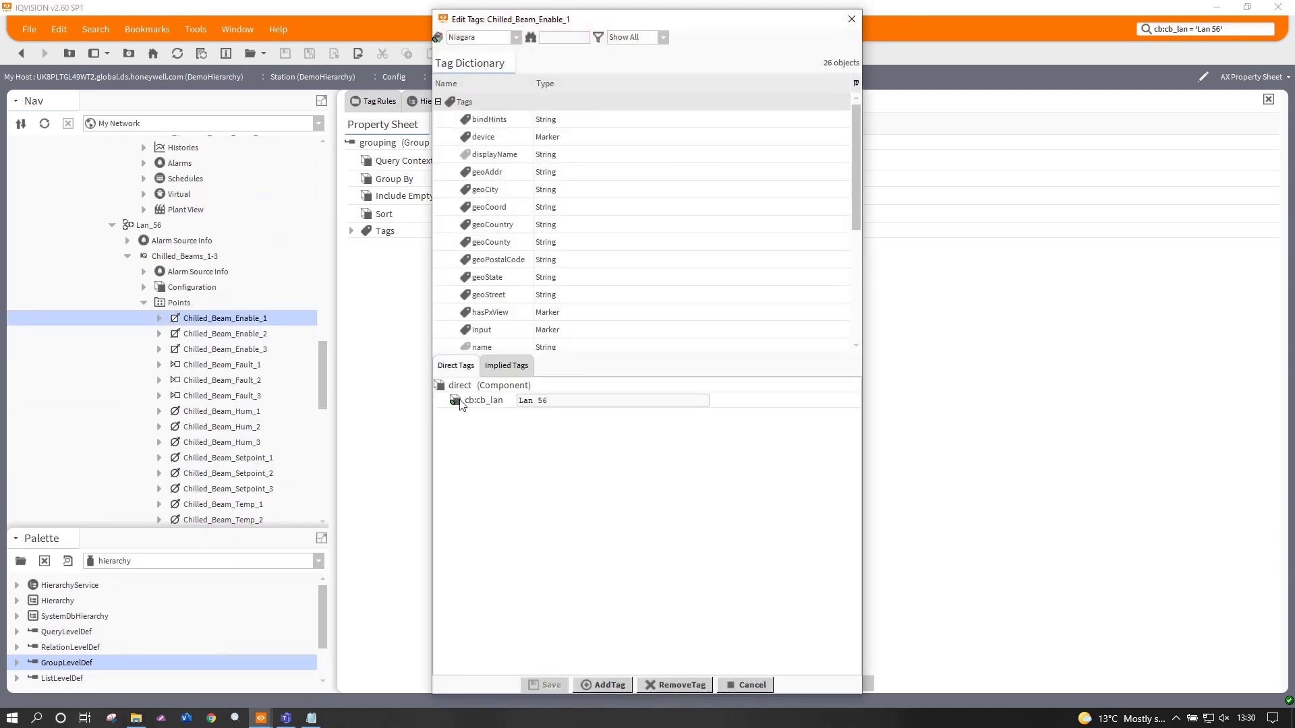
{"action": "left_click", "coordinate": [747, 686]}
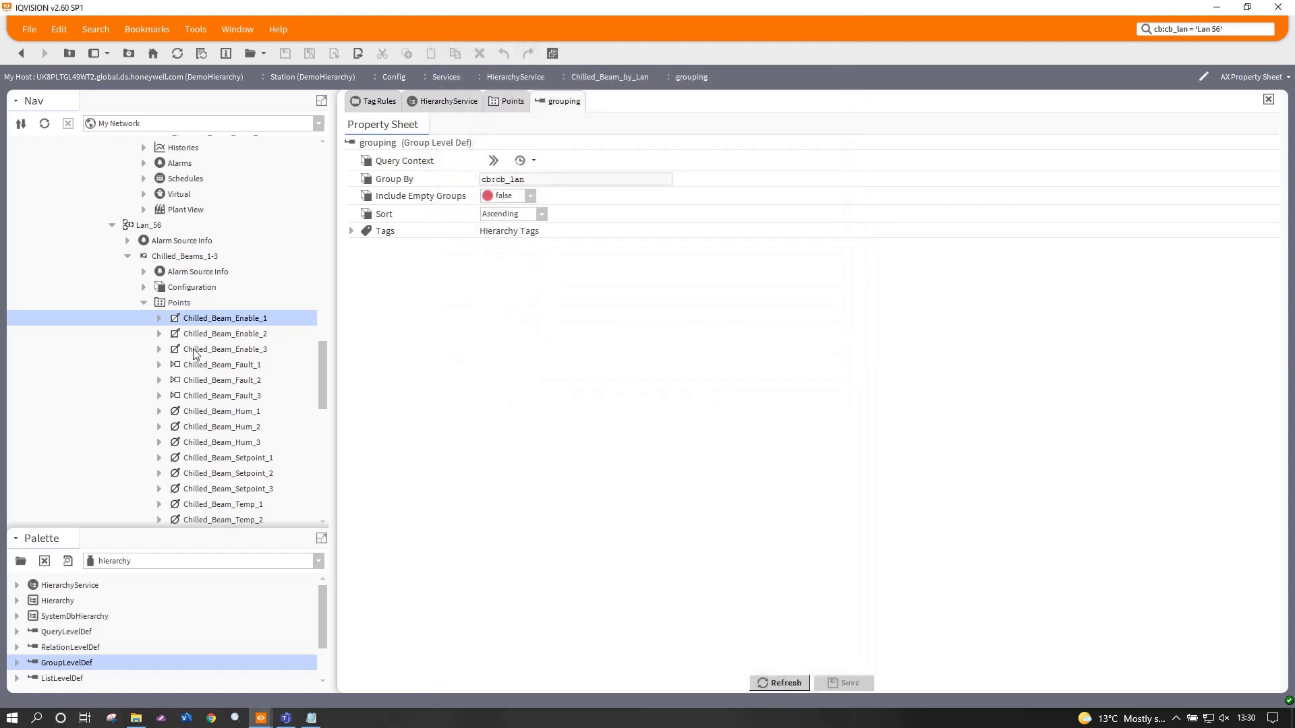
{"action": "scroll", "coordinate": [209, 354], "scroll_direction": "down", "scroll_amount": 2}
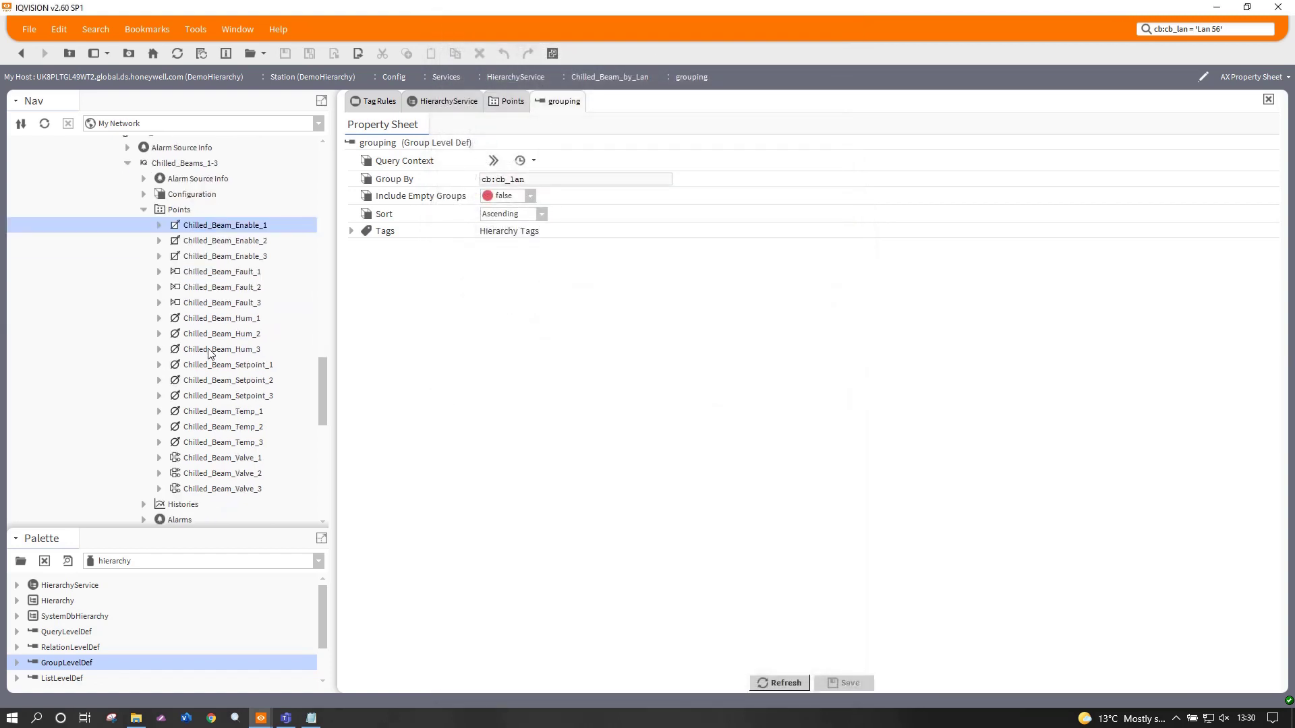
Open the Tag Manager for Points and load all 18 chilled beam points
{"action": "right_click", "coordinate": [182, 213]}
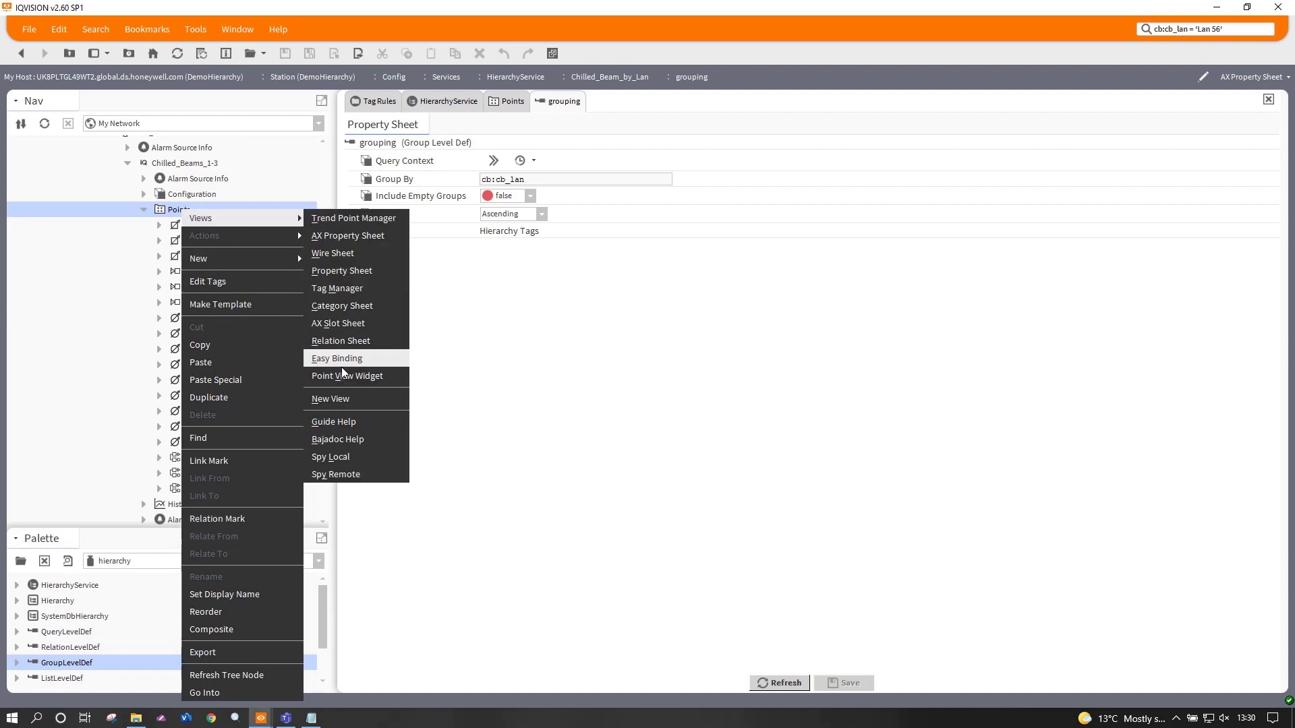
{"action": "left_click", "coordinate": [338, 289]}
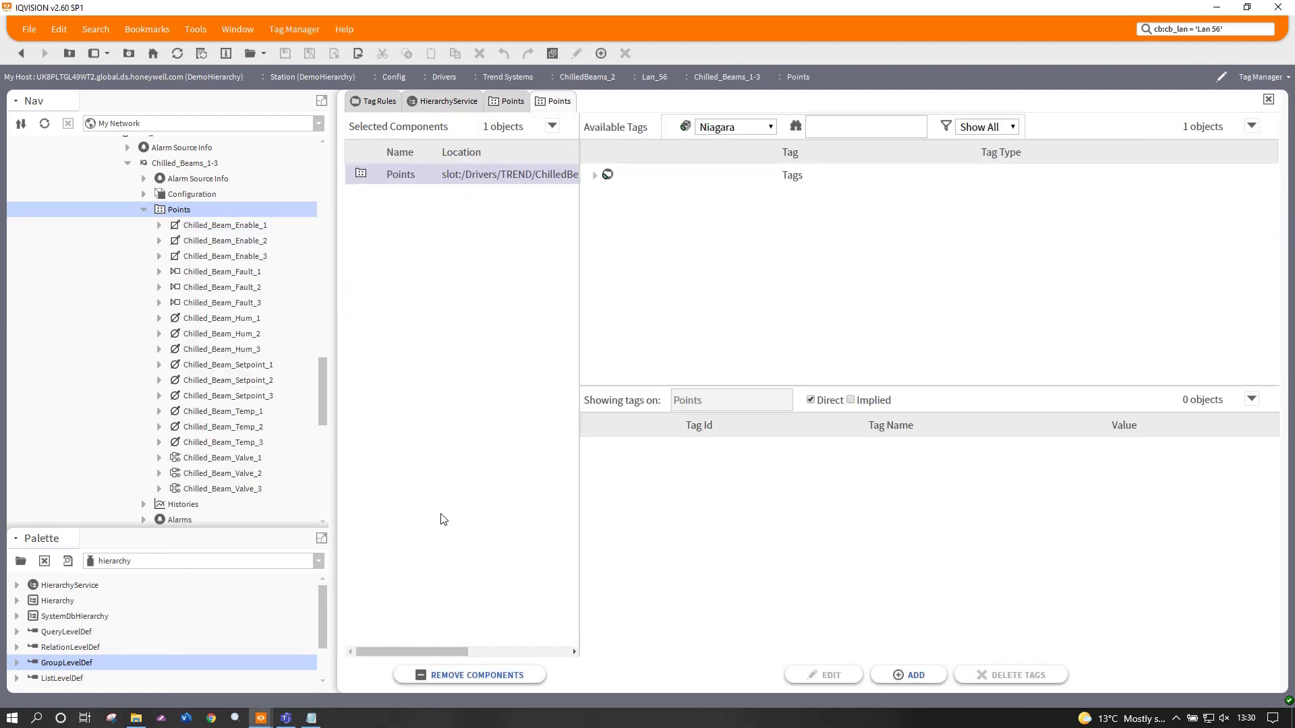
{"action": "left_click", "coordinate": [458, 675]}
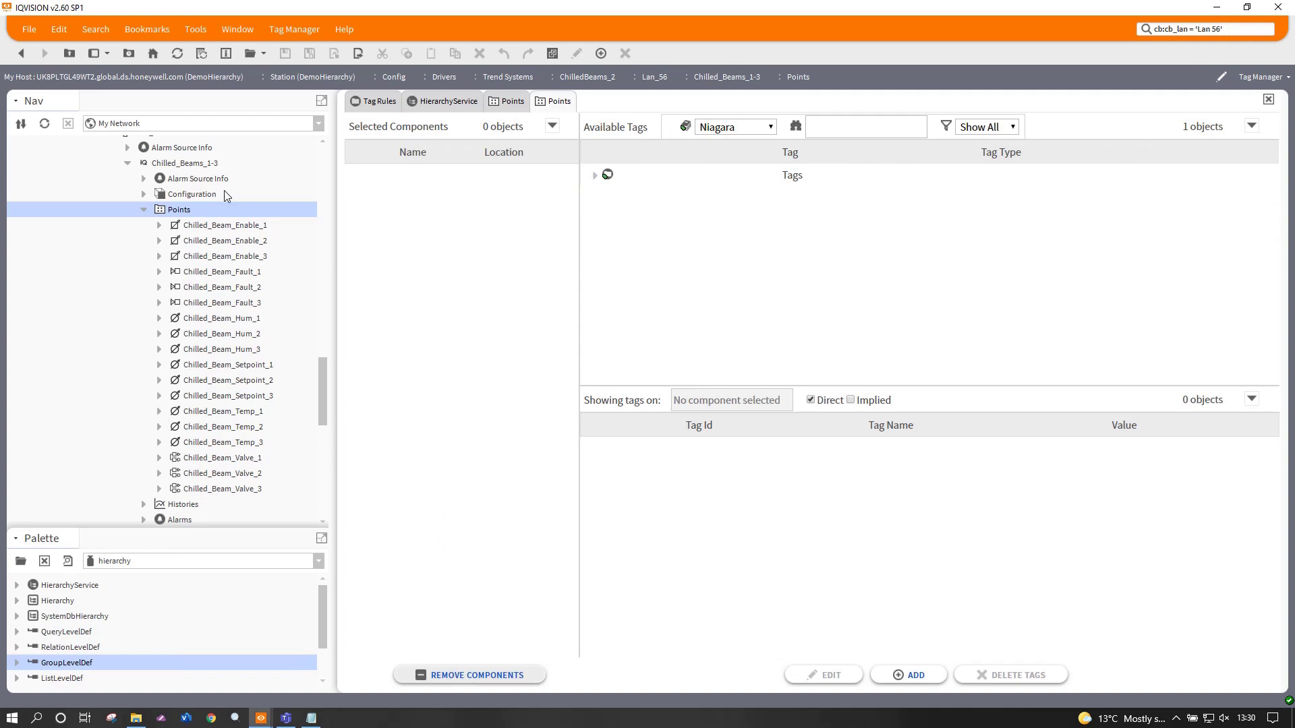
{"action": "left_click", "coordinate": [208, 226]}
{"action": "left_click", "coordinate": [237, 489], "text": "shift"}
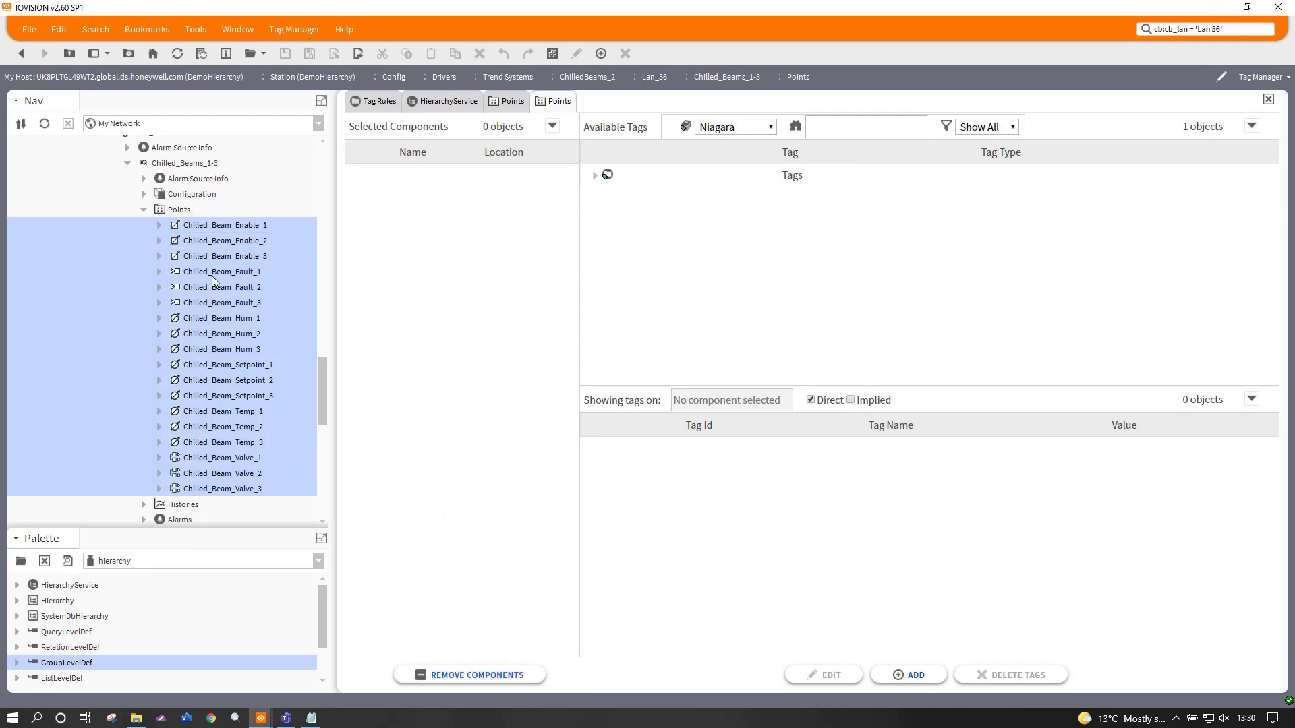
{"action": "left_click_drag", "start_coordinate": [209, 302], "coordinate": [418, 267]}
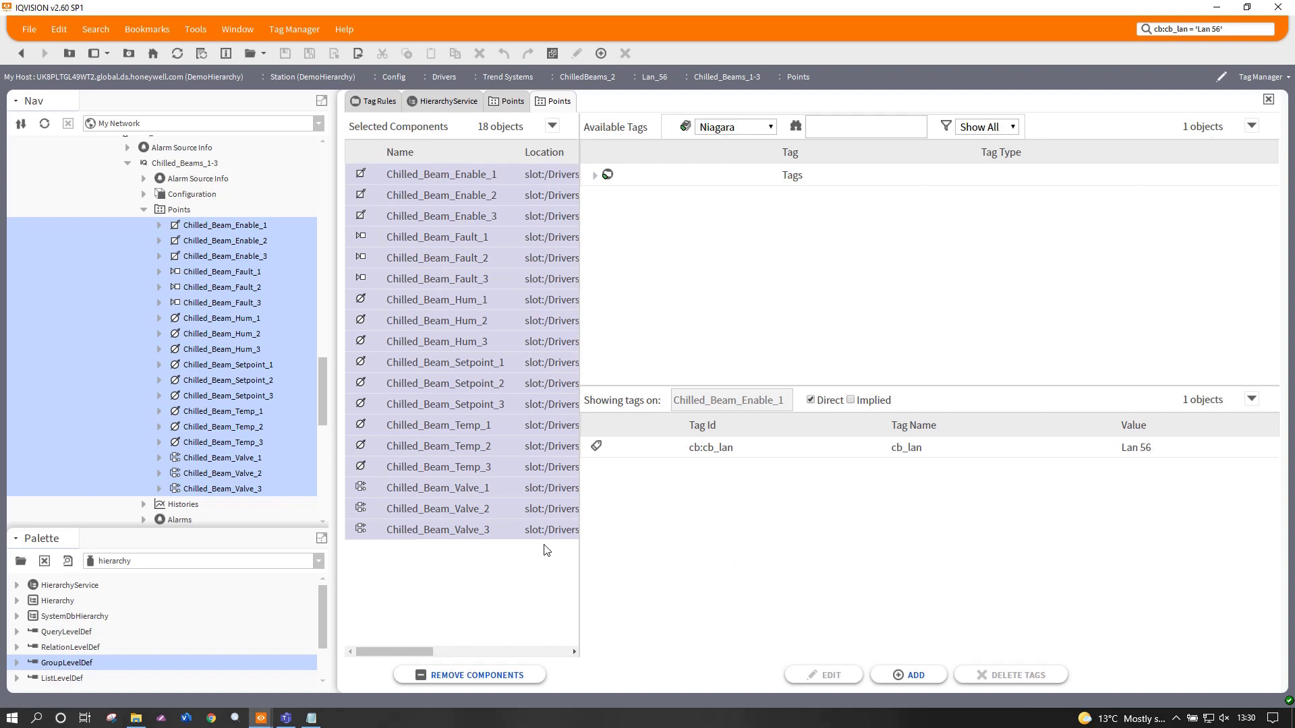
{"action": "mouse_move", "coordinate": [580, 341]}
{"action": "left_mouse_down"}
{"action": "mouse_move", "coordinate": [954, 353]}
{"action": "mouse_move", "coordinate": [561, 355]}
{"action": "left_mouse_up"}
Select the six _1 points (Enable through Valve) and start adding a tag
{"action": "left_click", "coordinate": [476, 174]}
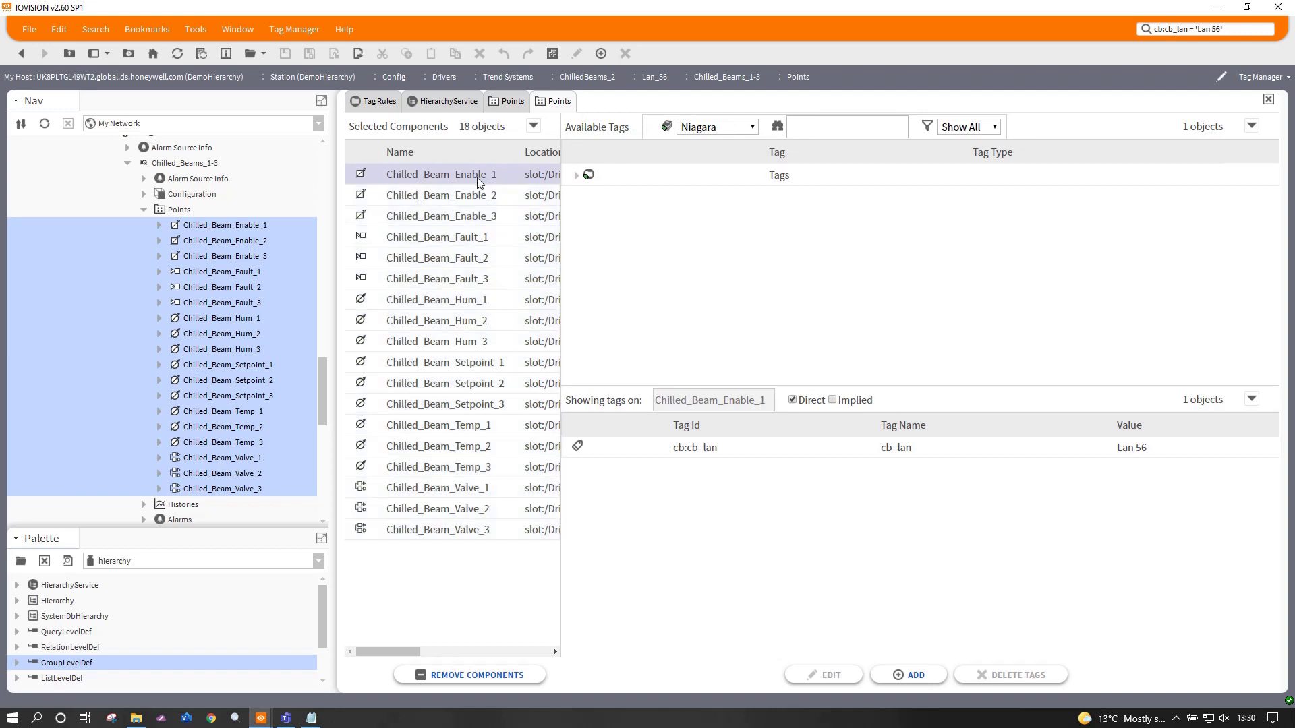
{"action": "left_click", "coordinate": [470, 236], "text": "ctrl"}
{"action": "left_click", "coordinate": [481, 302], "text": "ctrl"}
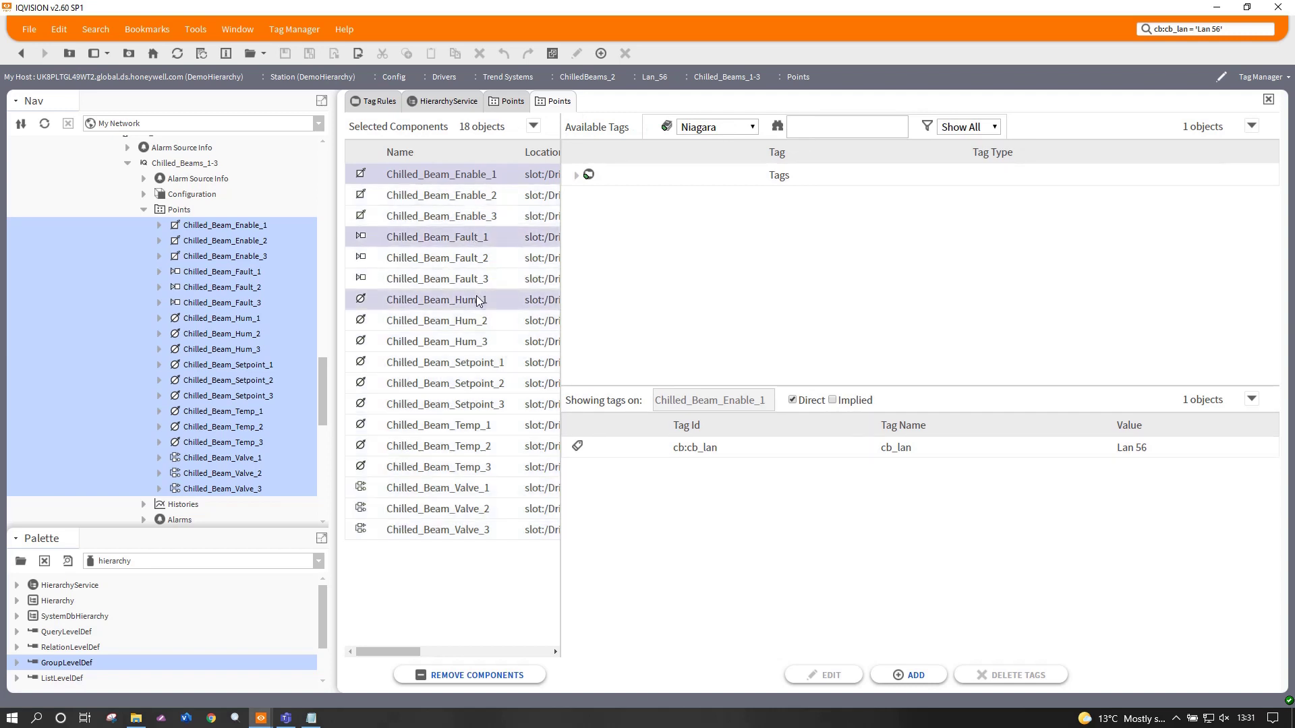
{"action": "left_click", "coordinate": [490, 363], "text": "ctrl"}
{"action": "left_click", "coordinate": [481, 427], "text": "ctrl"}
{"action": "left_click", "coordinate": [490, 490], "text": "ctrl"}
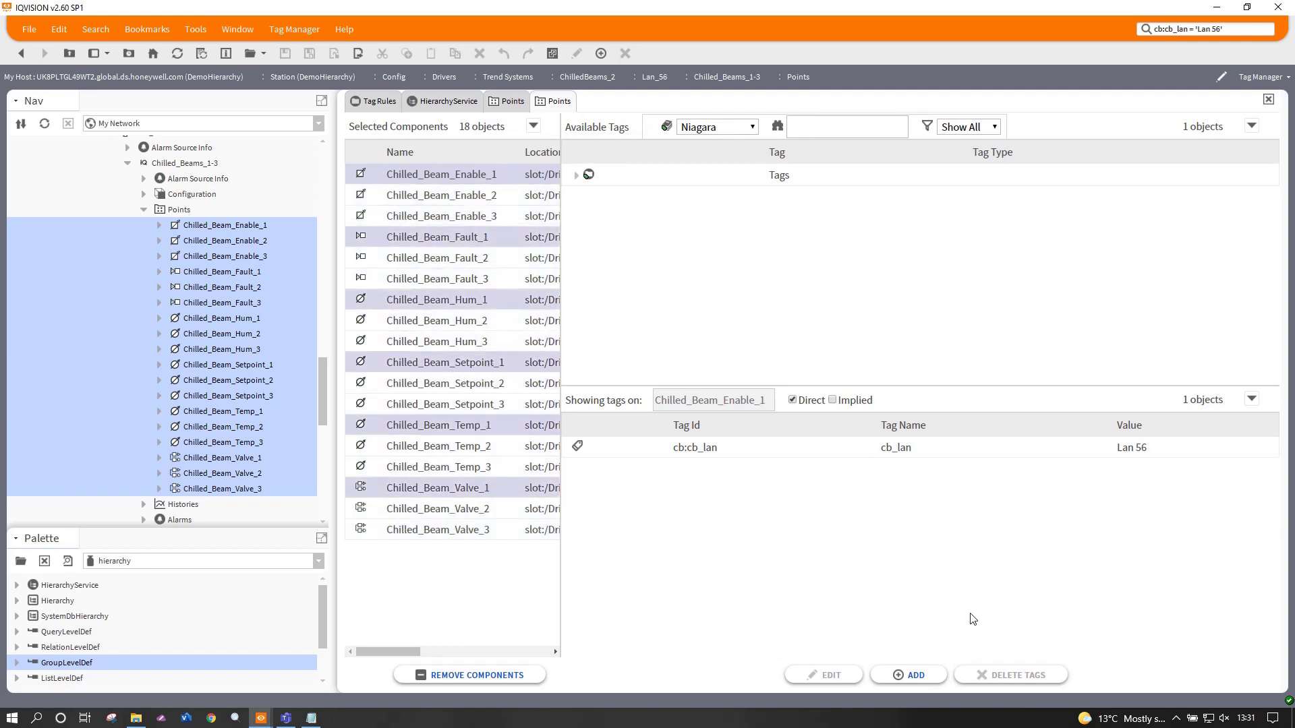
{"action": "left_click", "coordinate": [917, 674]}
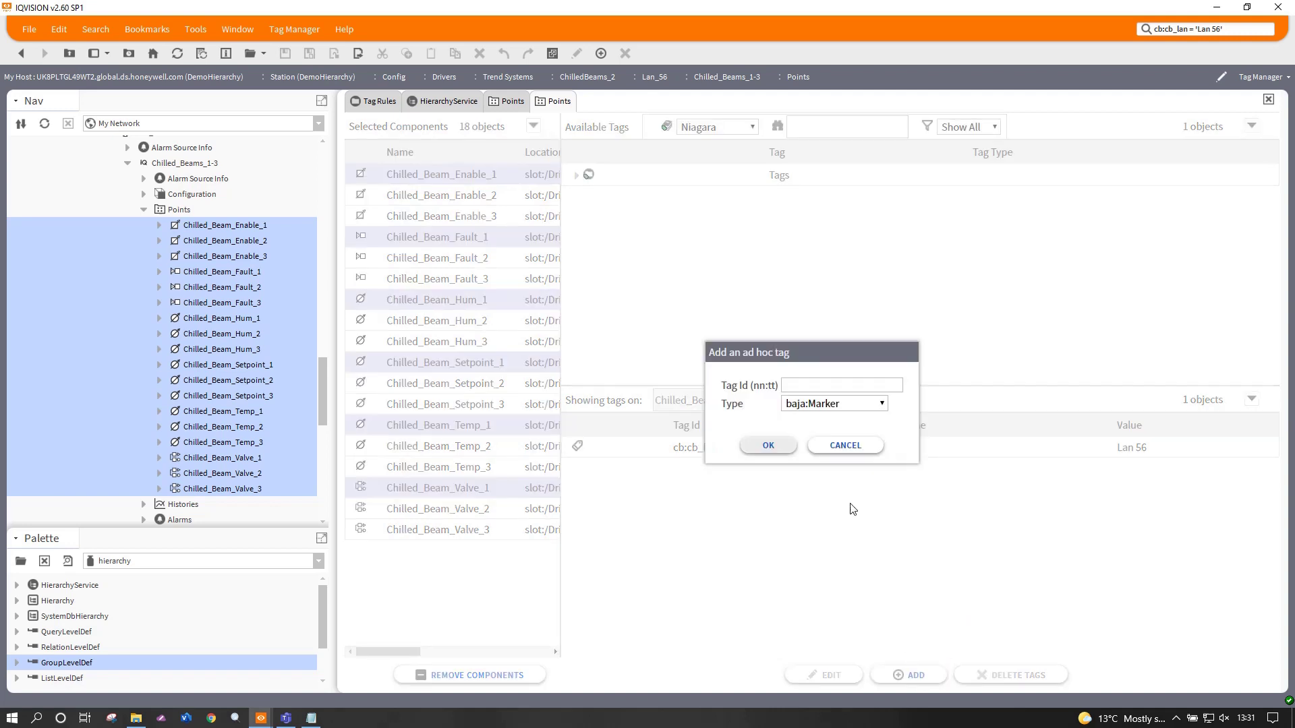
Begin an ad hoc String tag on the unit-1 points, then cancel it
{"action": "left_click", "coordinate": [813, 381]}
{"action": "type", "text": "cb:cb_unit"}
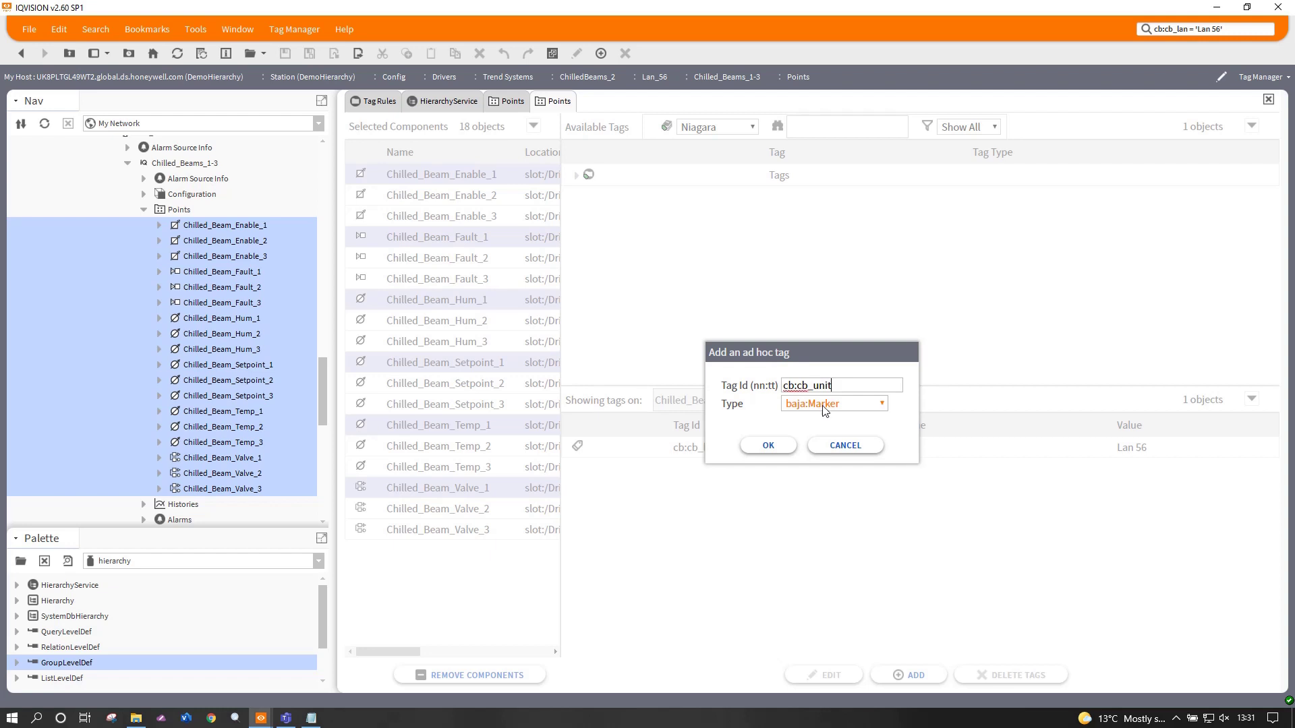
{"action": "left_click", "coordinate": [826, 405]}
{"action": "left_click", "coordinate": [830, 579]}
{"action": "left_click", "coordinate": [851, 452]}
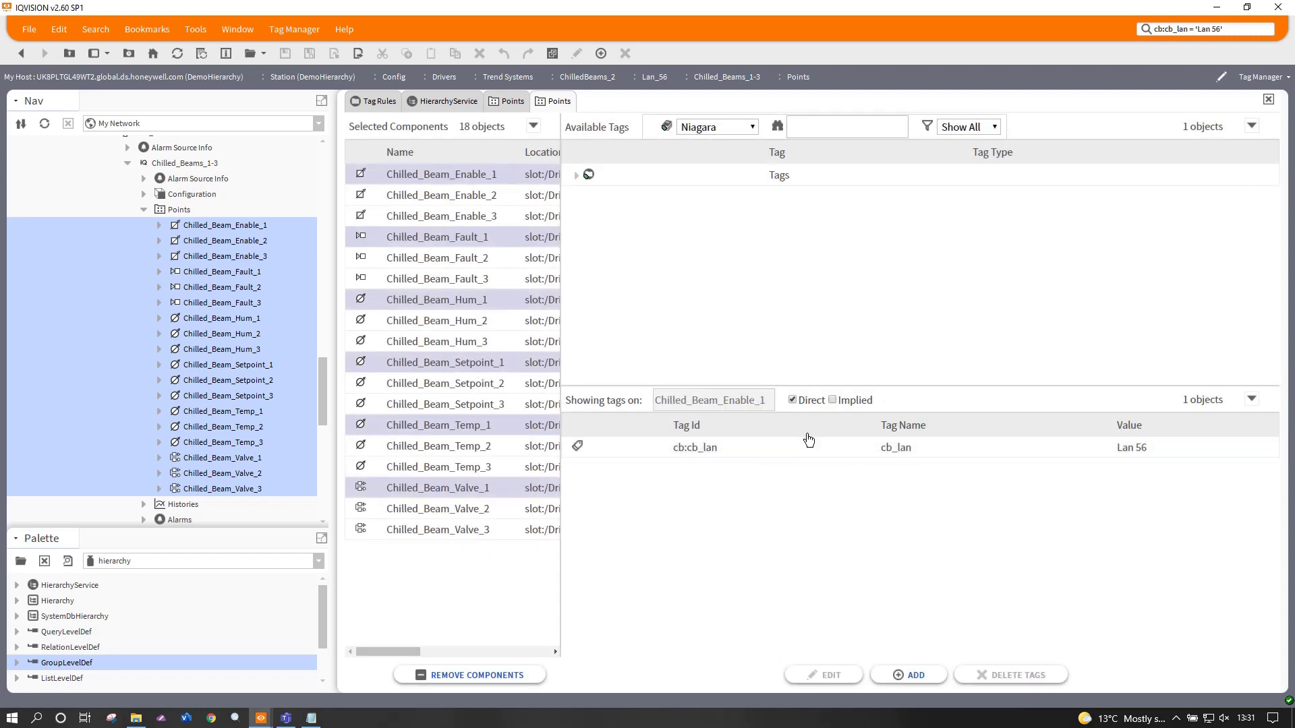
Select all 18 points and define a String tag cb:cb_unit with value 1
{"action": "left_click", "coordinate": [455, 530]}
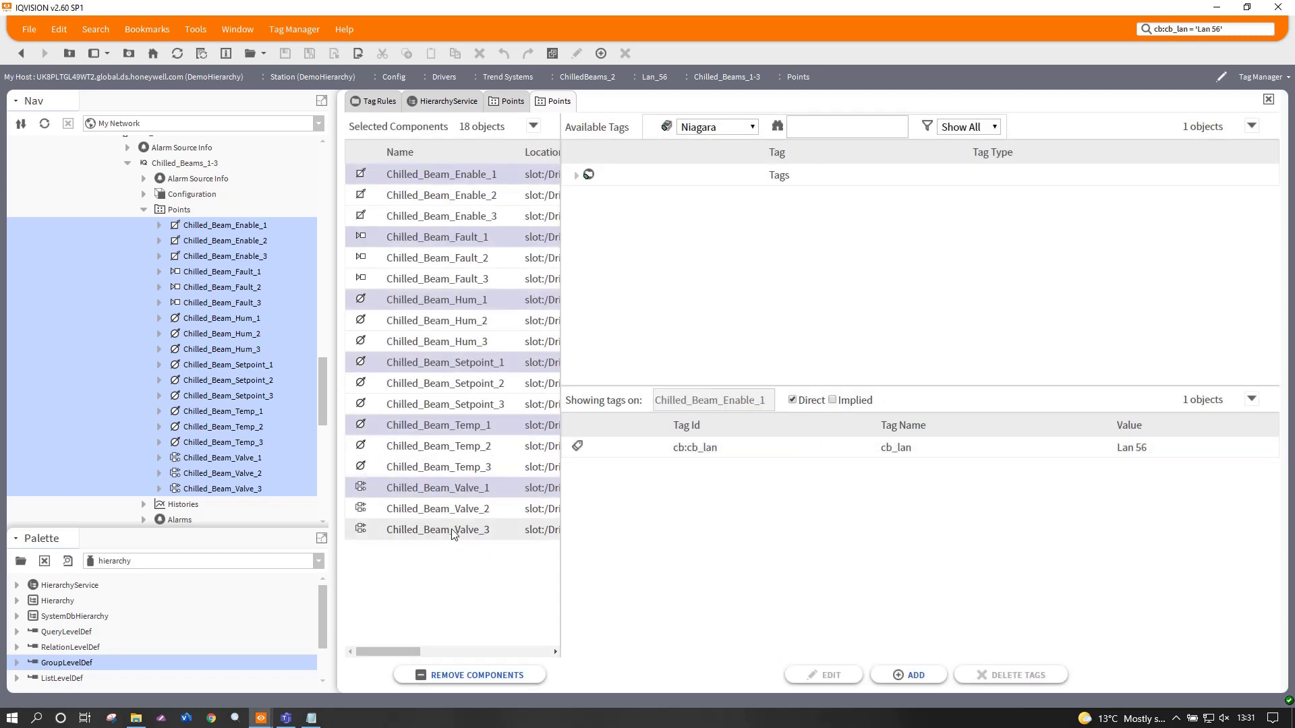
{"action": "left_click", "coordinate": [482, 174], "text": "shift"}
{"action": "left_click", "coordinate": [908, 675]}
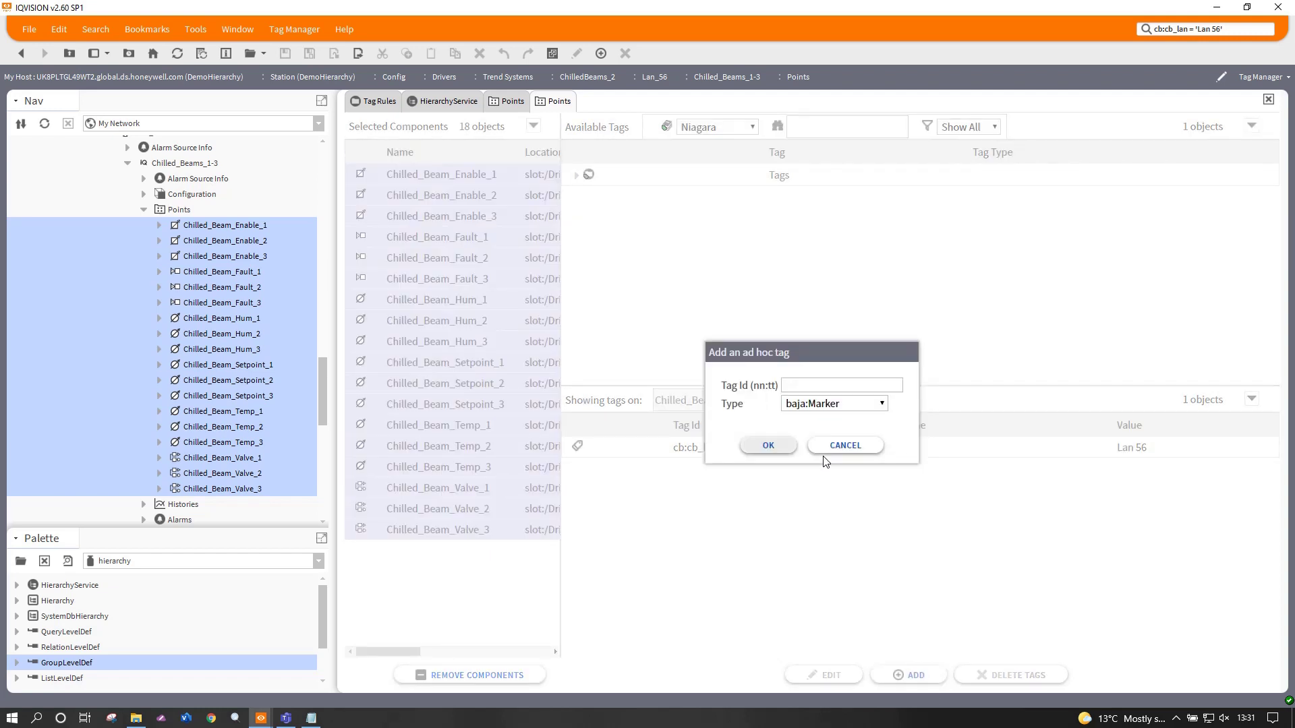
{"action": "left_click", "coordinate": [819, 385]}
{"action": "type", "text": "cb"}
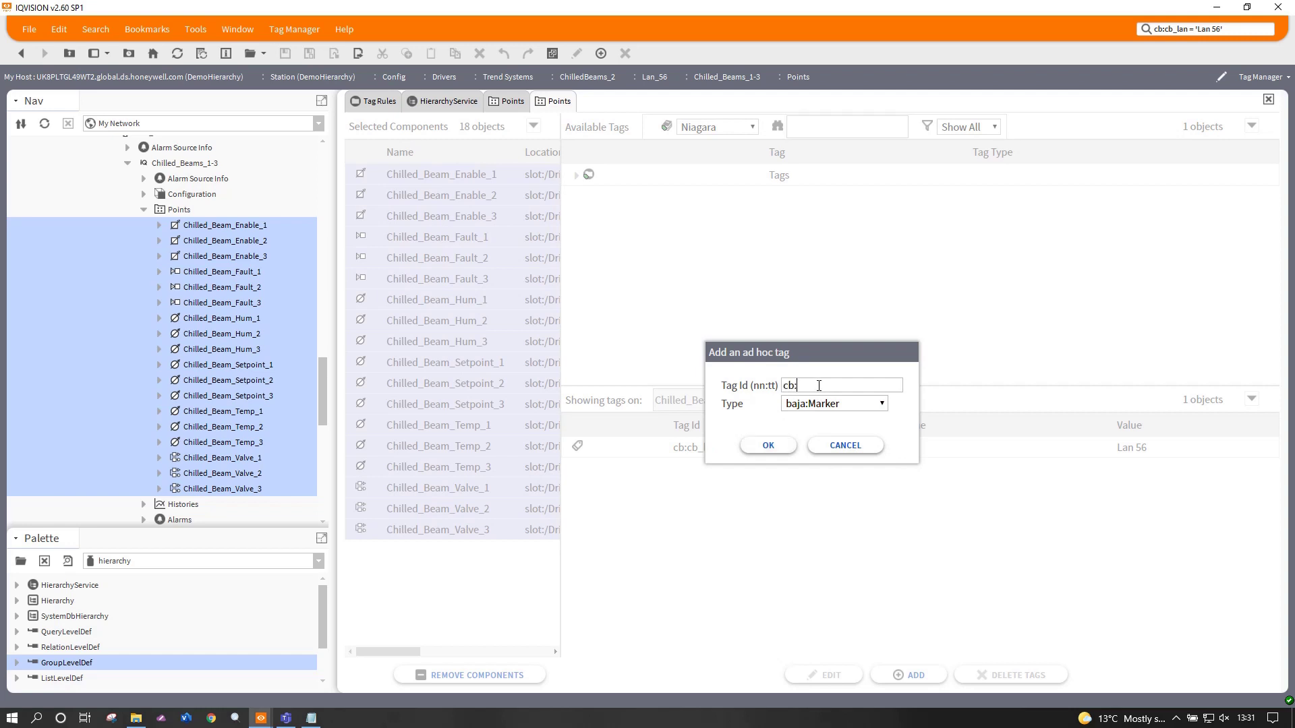
{"action": "type", "text": ":c"}
{"action": "type", "text": "b_lan"}
{"action": "left_click", "coordinate": [817, 404]}
{"action": "left_click", "coordinate": [822, 575]}
{"action": "left_click", "coordinate": [768, 447]}
{"action": "left_click", "coordinate": [794, 432]}
{"action": "type", "text": "1"}
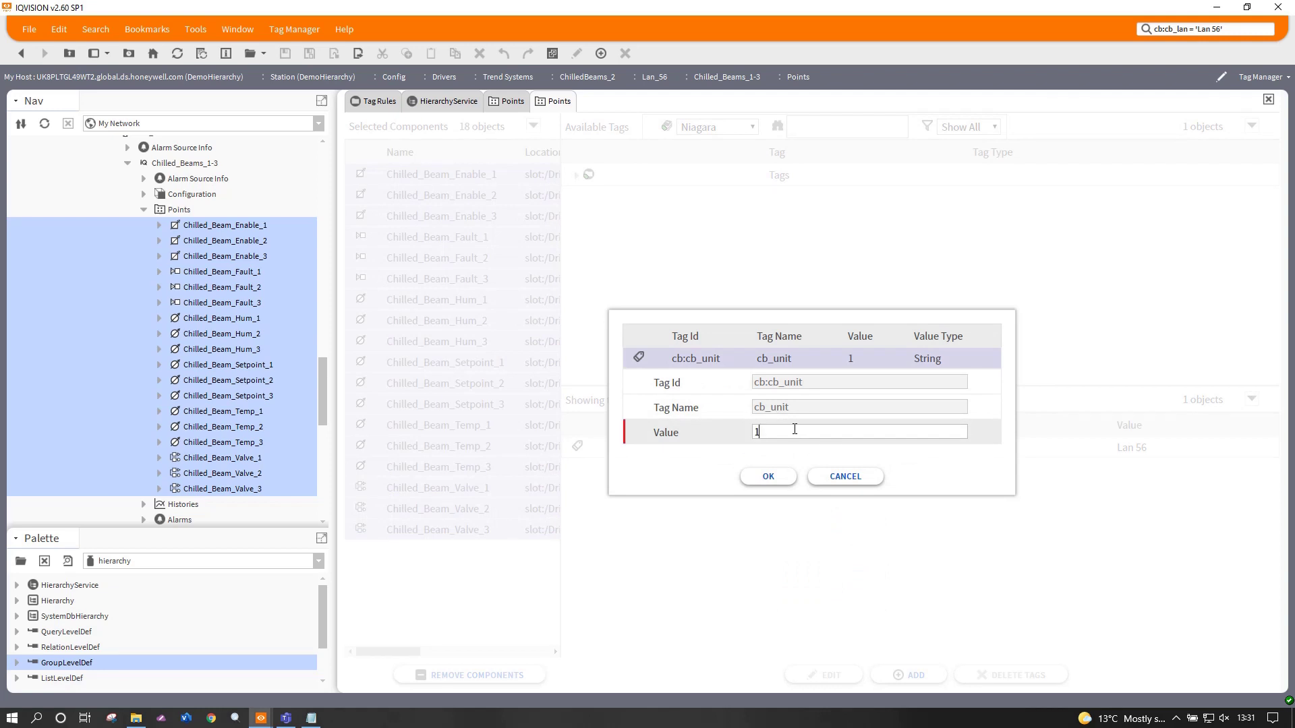
Save cb:cb_unit 1 on all points, then change it to 2 on the _2 points
{"action": "left_click", "coordinate": [767, 477]}
{"action": "left_click", "coordinate": [487, 194]}
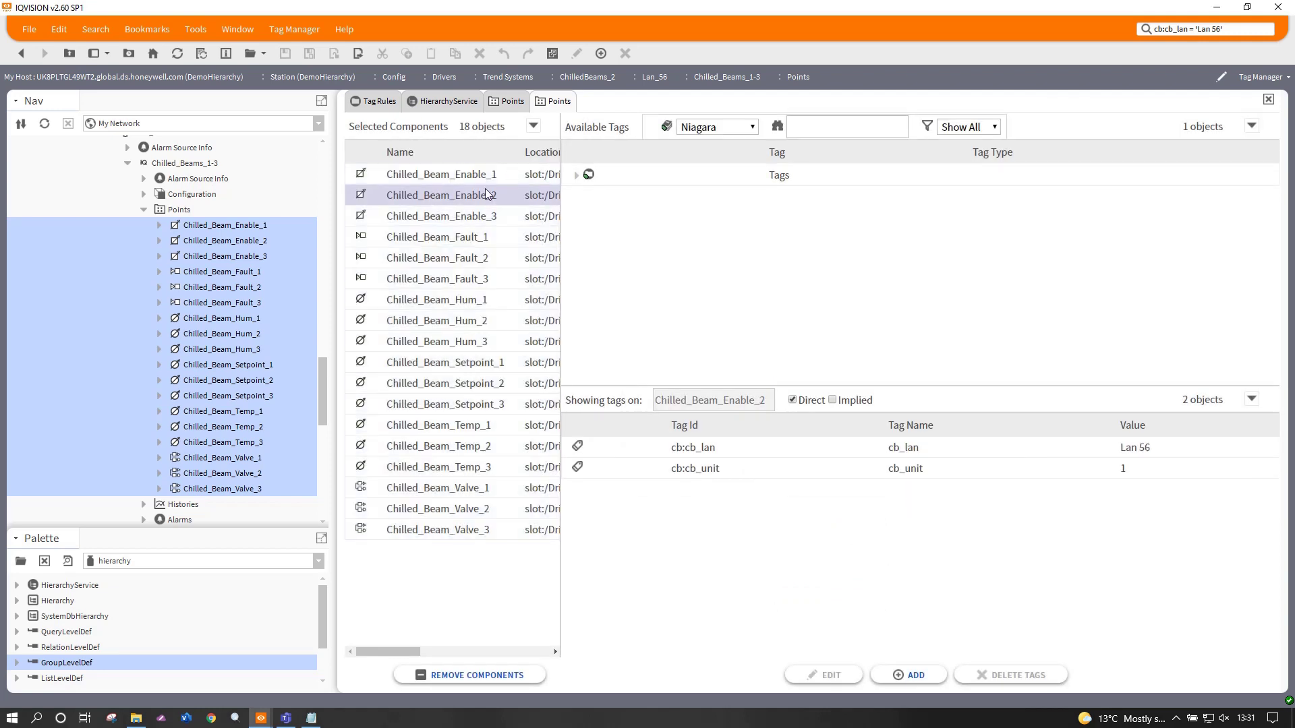
{"action": "left_click", "coordinate": [486, 258], "text": "ctrl"}
{"action": "left_click", "coordinate": [493, 319], "text": "ctrl"}
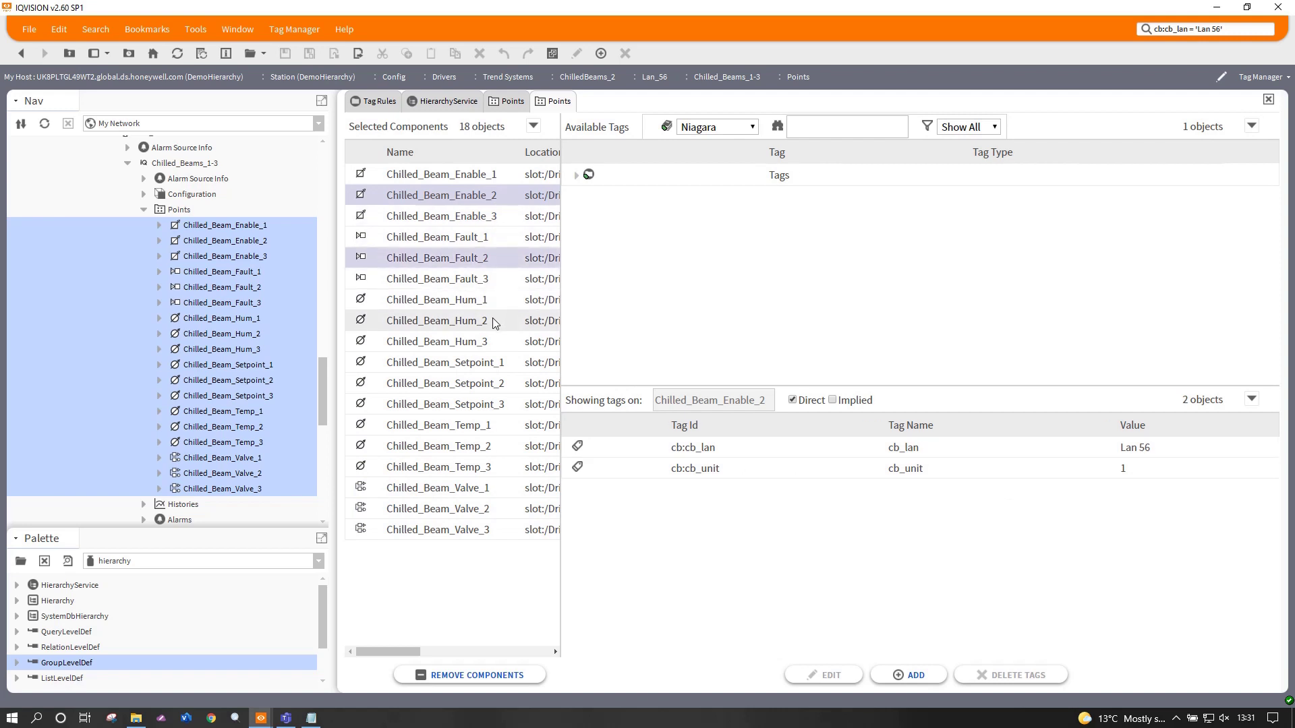
{"action": "left_click", "coordinate": [497, 389], "text": "ctrl"}
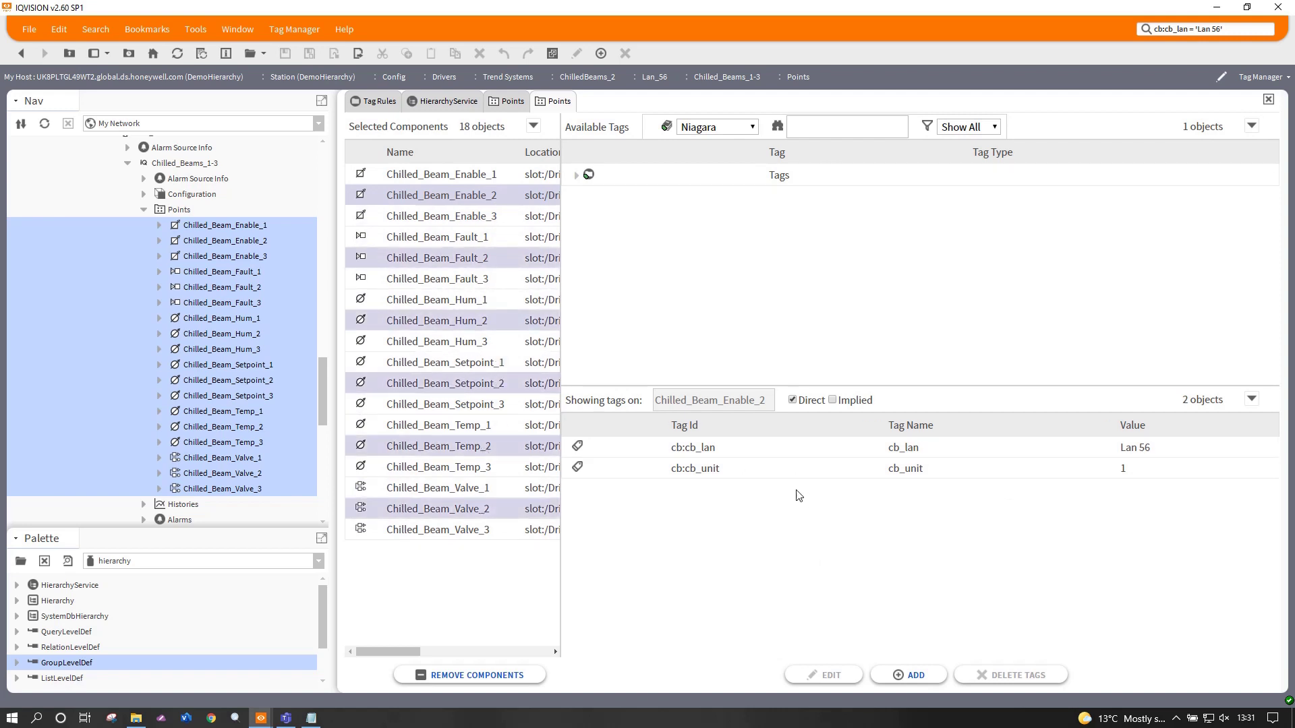
{"action": "left_click", "coordinate": [716, 472]}
{"action": "left_click", "coordinate": [823, 674]}
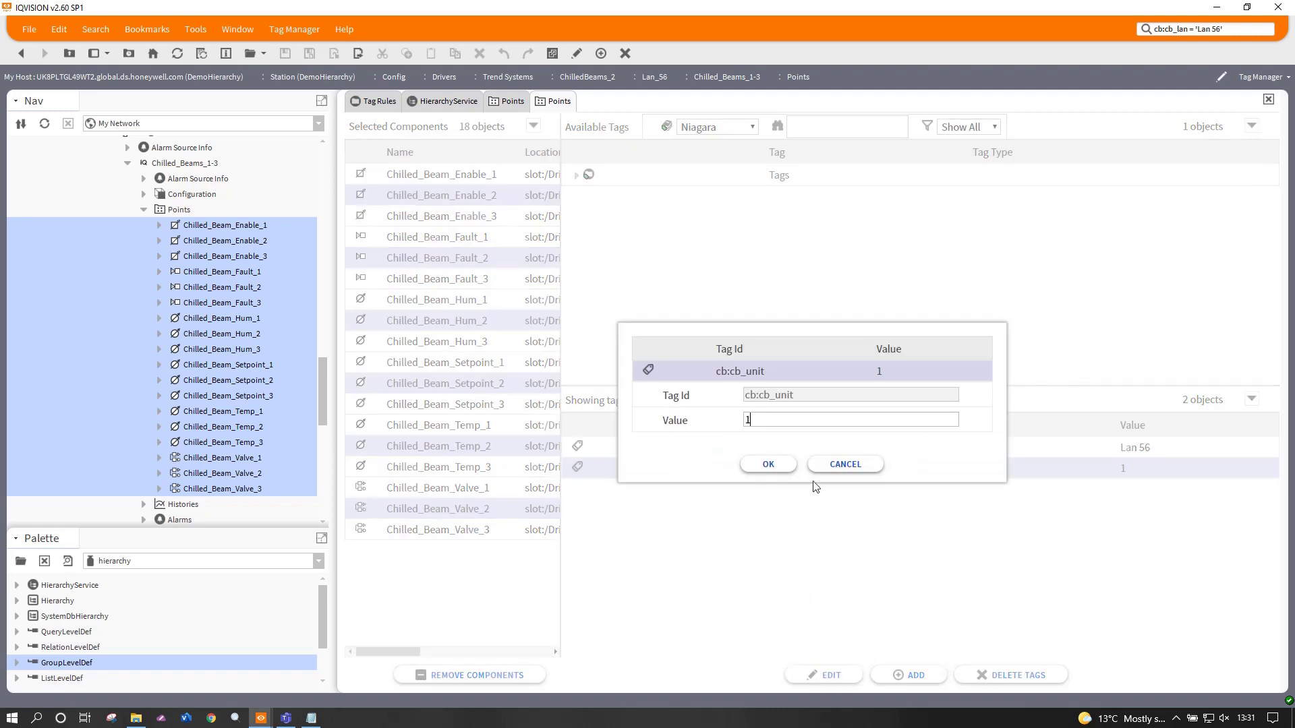
{"action": "double_click", "coordinate": [747, 420]}
{"action": "left_click", "coordinate": [775, 467]}
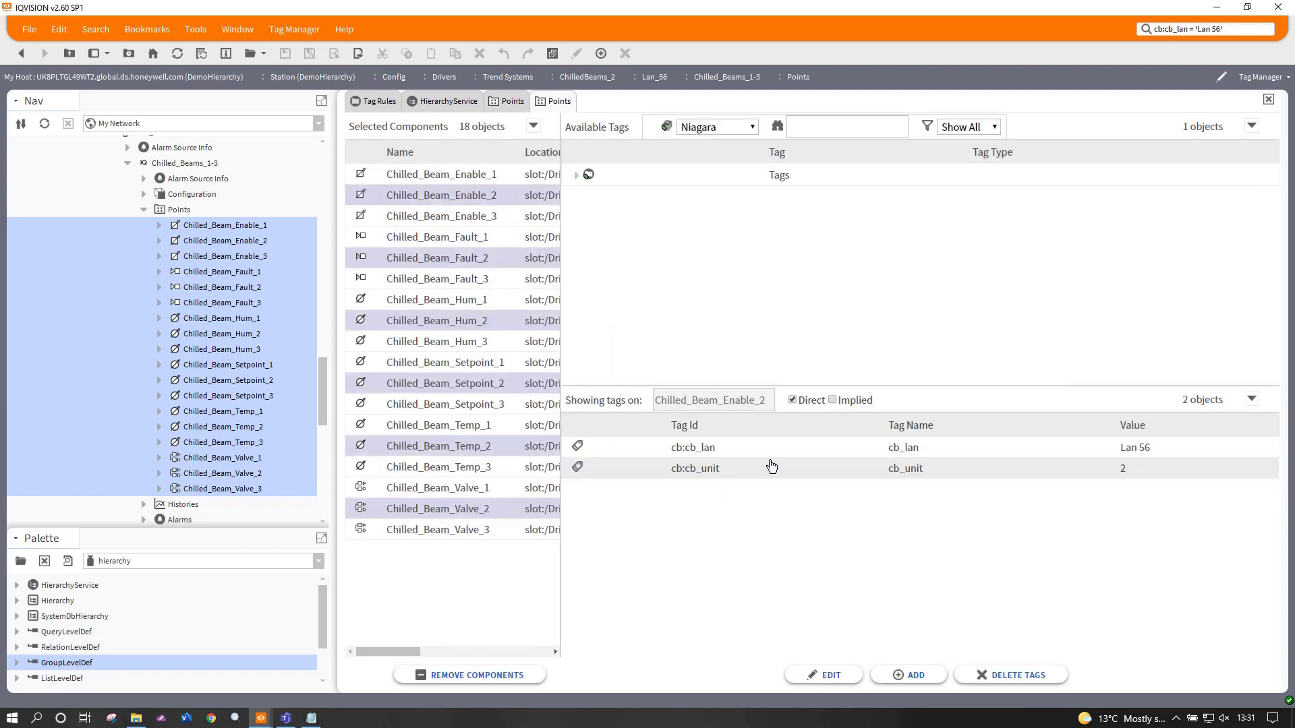
Select the six _3 points, Enable_3 through Valve_3, and change their cb:cb_unit to 3
{"action": "left_click", "coordinate": [498, 532]}
{"action": "left_click", "coordinate": [496, 467], "text": "shift"}
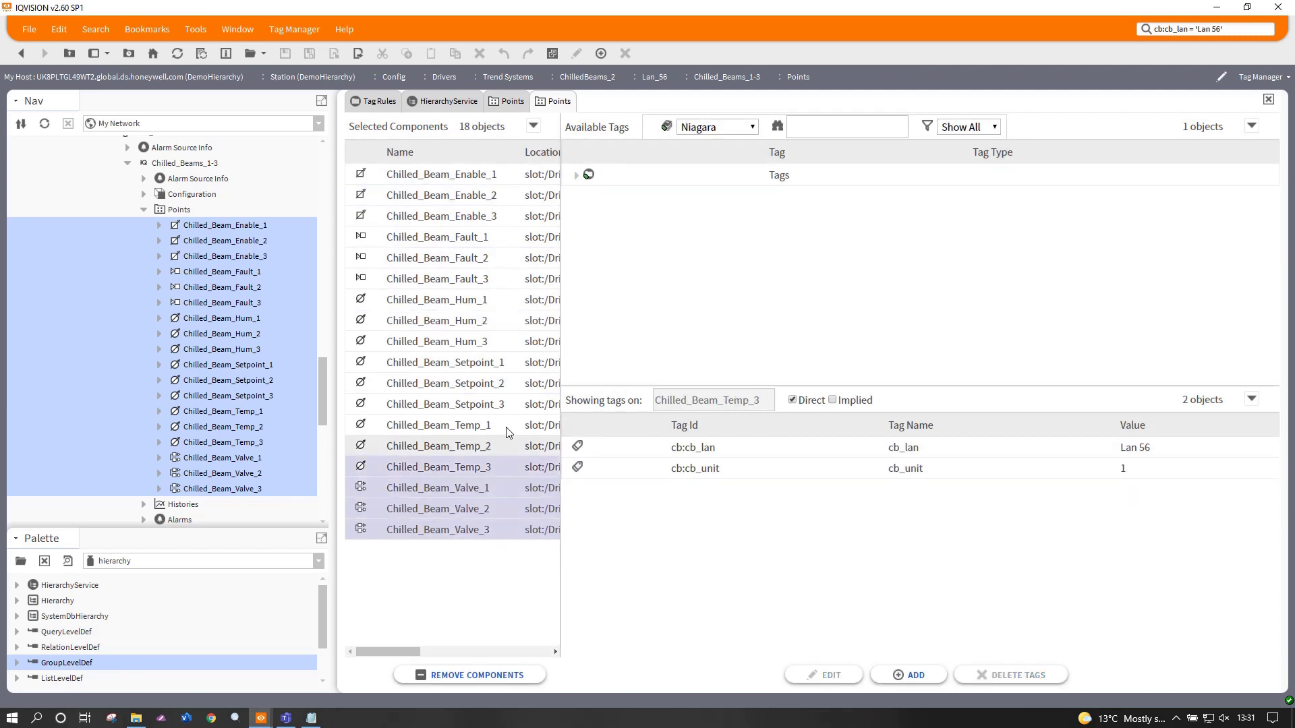
{"action": "left_click", "coordinate": [484, 533]}
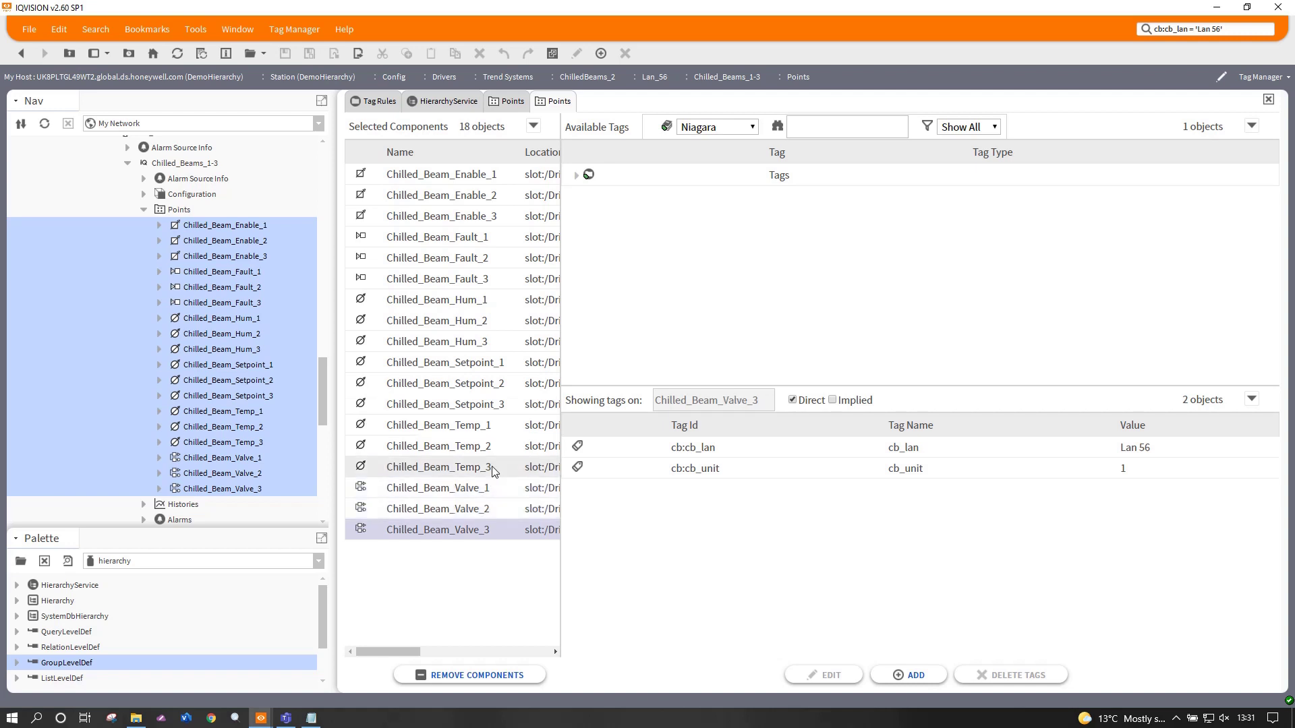
{"action": "left_click", "coordinate": [491, 466], "text": "ctrl"}
{"action": "left_click", "coordinate": [499, 404], "text": "ctrl"}
{"action": "left_click", "coordinate": [492, 341], "text": "ctrl"}
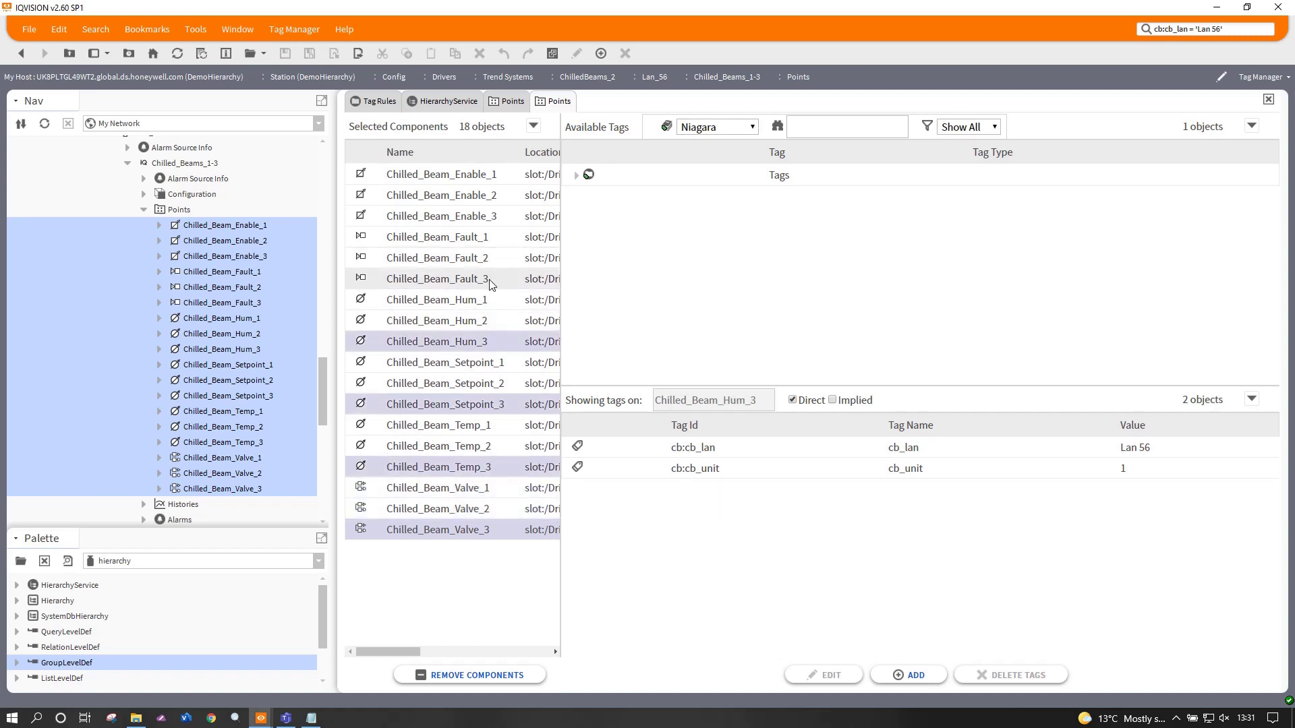
{"action": "left_click", "coordinate": [490, 284], "text": "ctrl"}
{"action": "left_click", "coordinate": [496, 216], "text": "ctrl"}
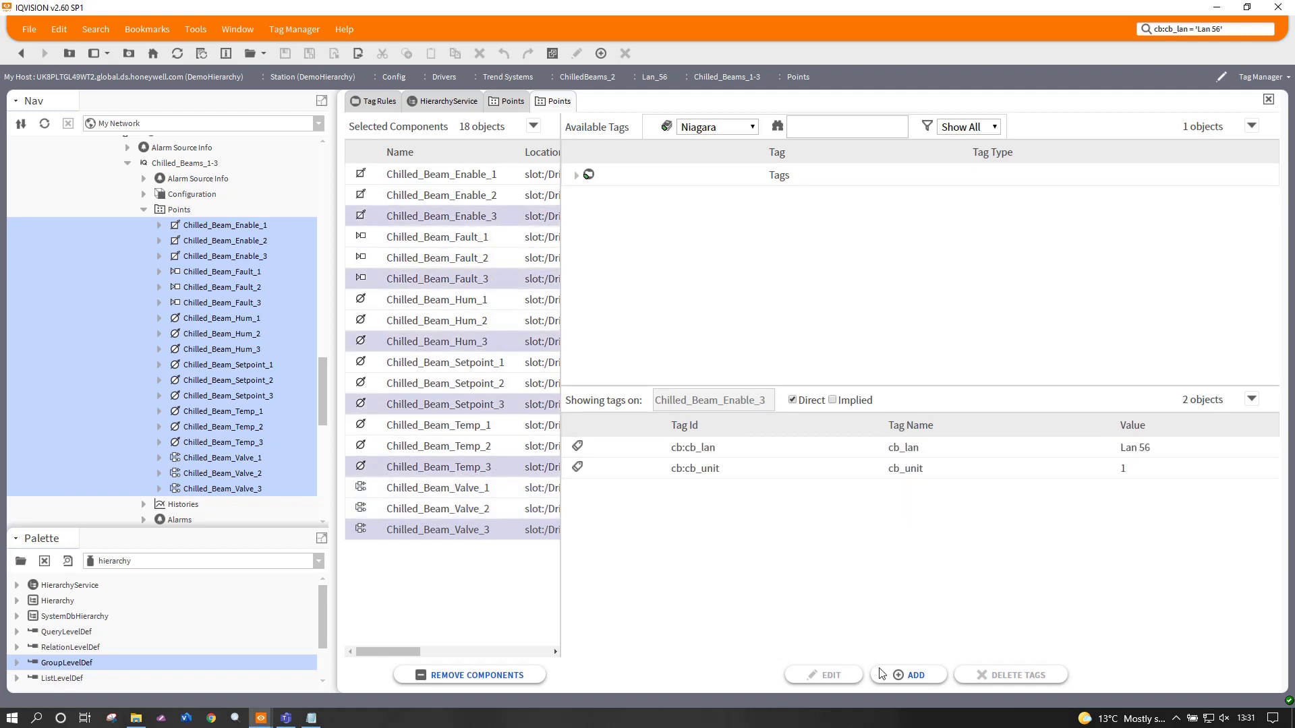
{"action": "left_click", "coordinate": [720, 472]}
{"action": "left_click", "coordinate": [823, 673]}
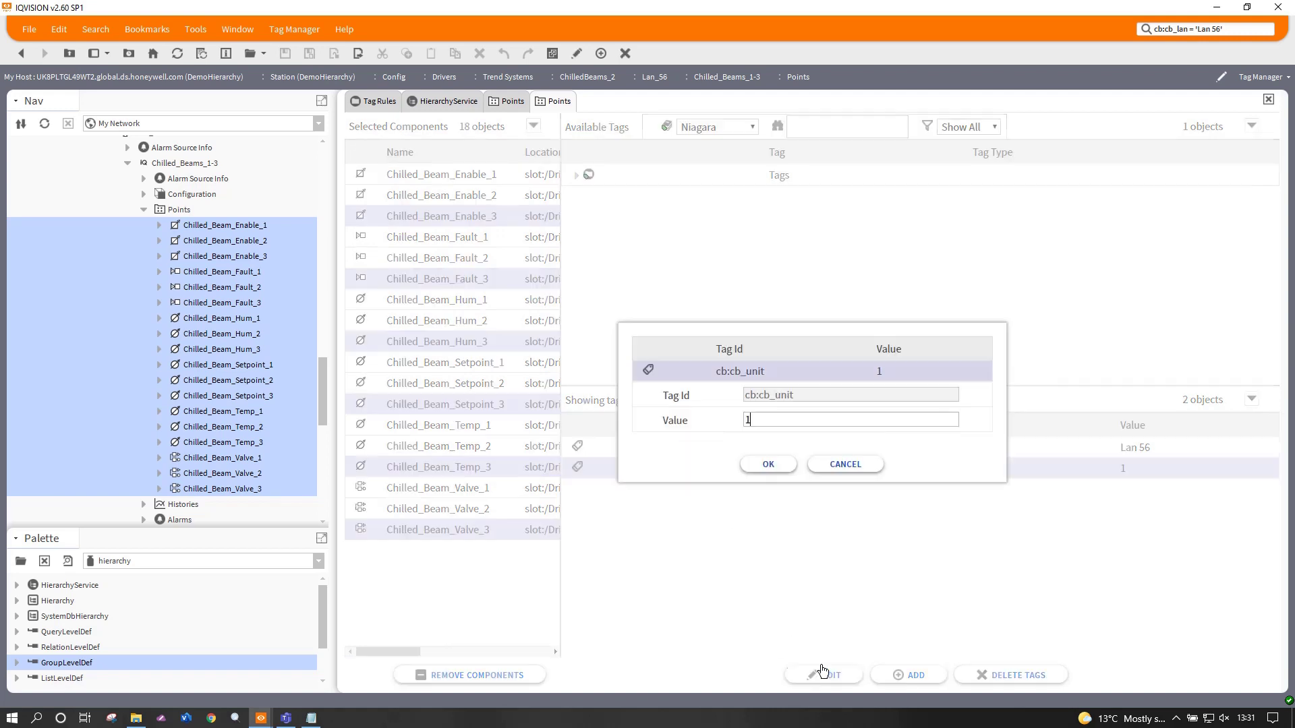
{"action": "left_click", "coordinate": [689, 422]}
{"action": "type", "text": "3"}
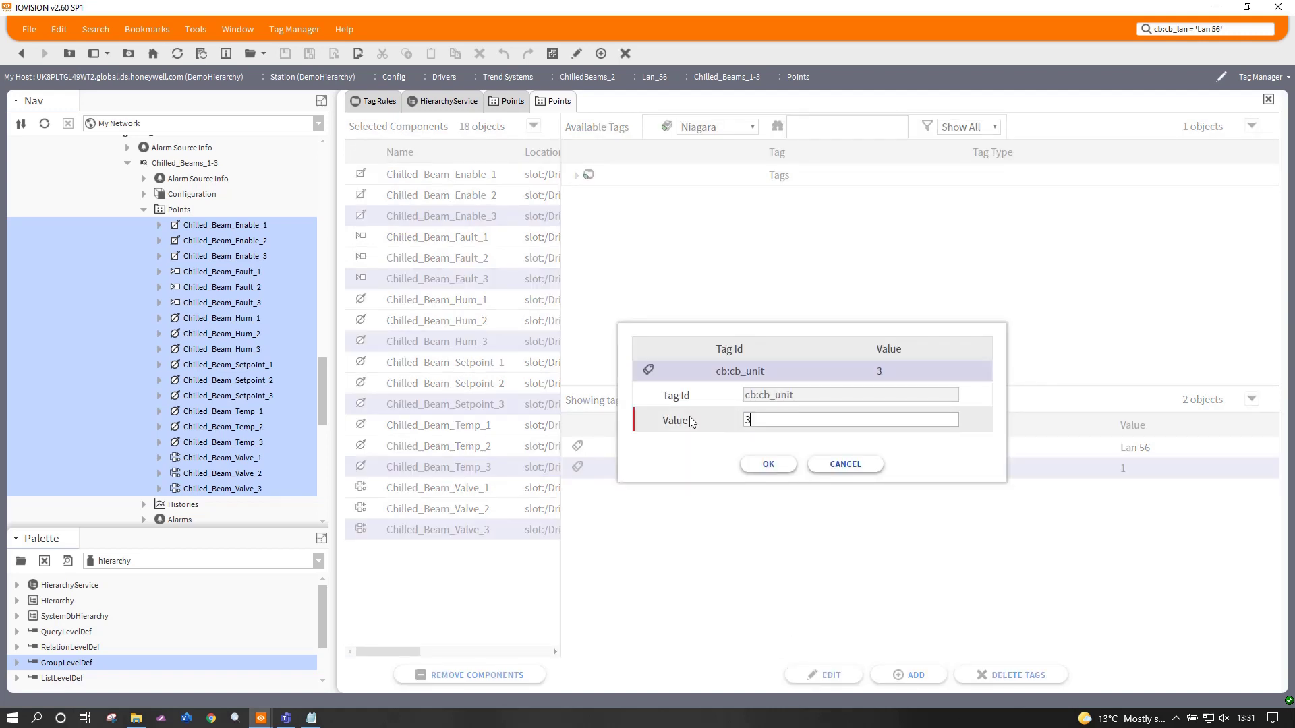
{"action": "left_click", "coordinate": [768, 466]}
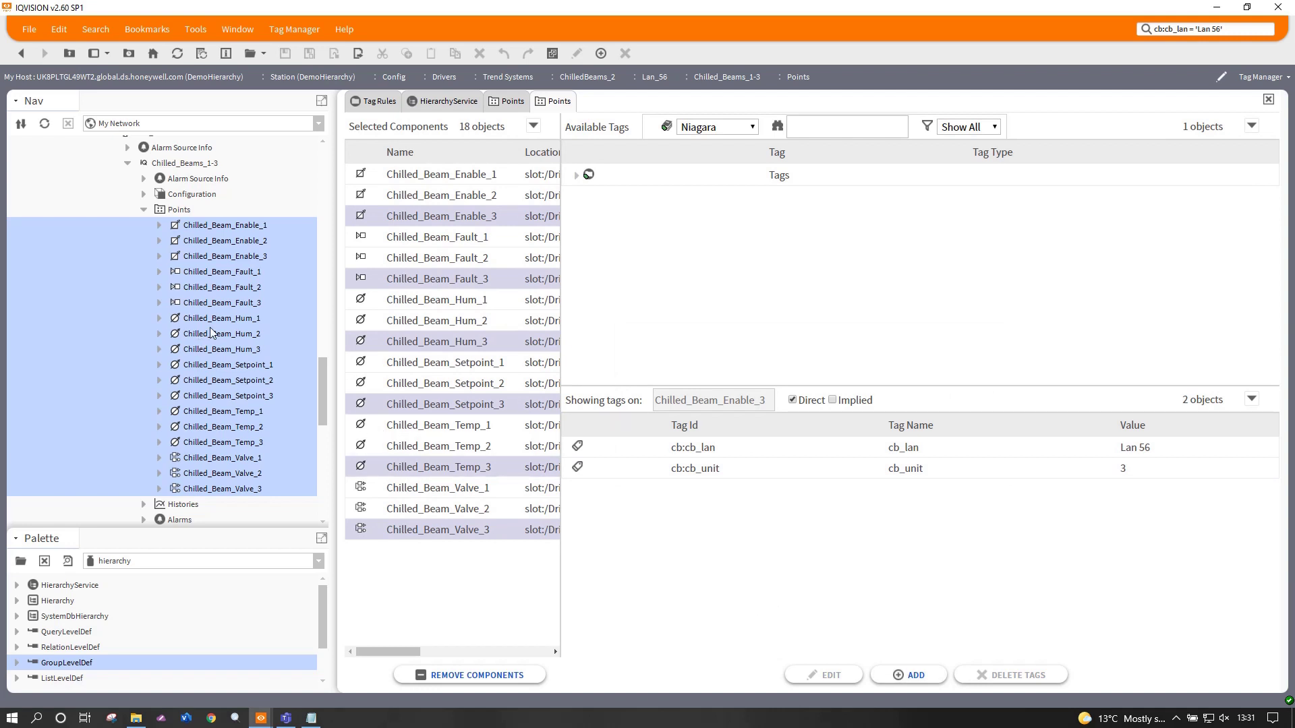
Collapse Points, refresh the Chilled_Beam_by_Lan tree node, and open its hierarchy property sheet
{"action": "left_click", "coordinate": [144, 209]}
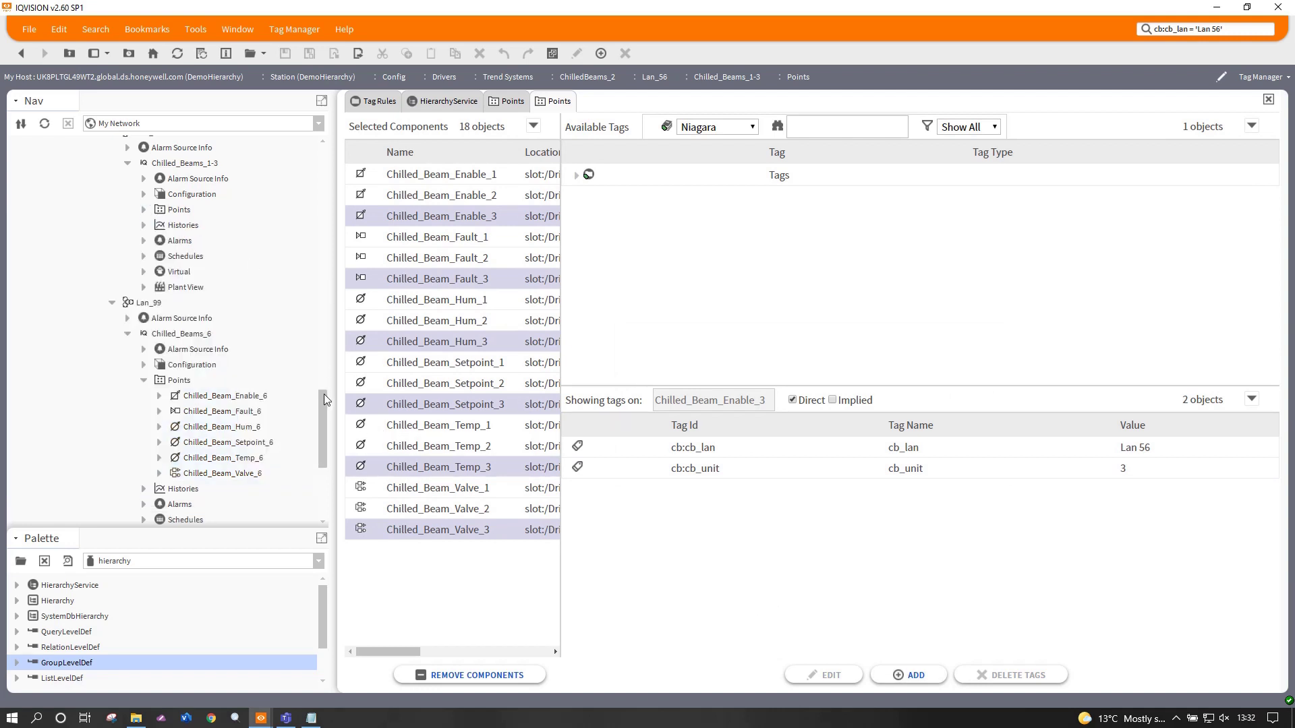
{"action": "left_click_drag", "start_coordinate": [324, 398], "coordinate": [322, 463]}
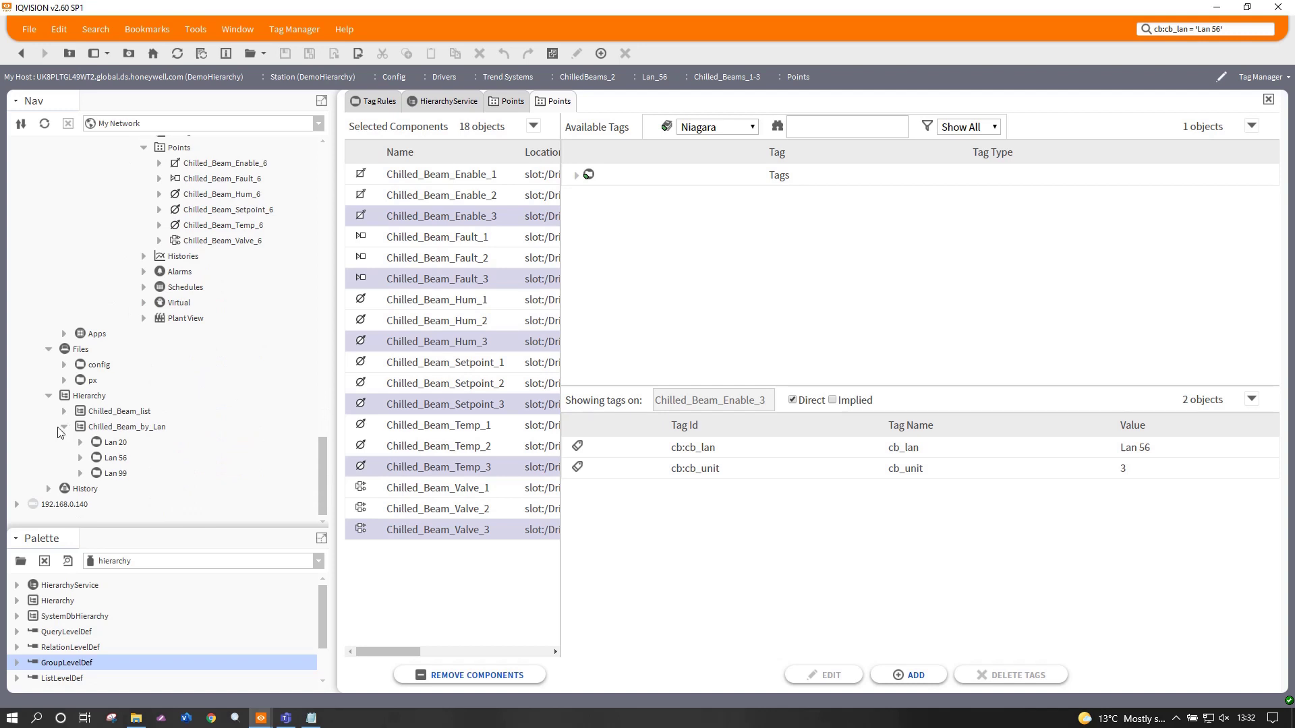
{"action": "right_click", "coordinate": [201, 429]}
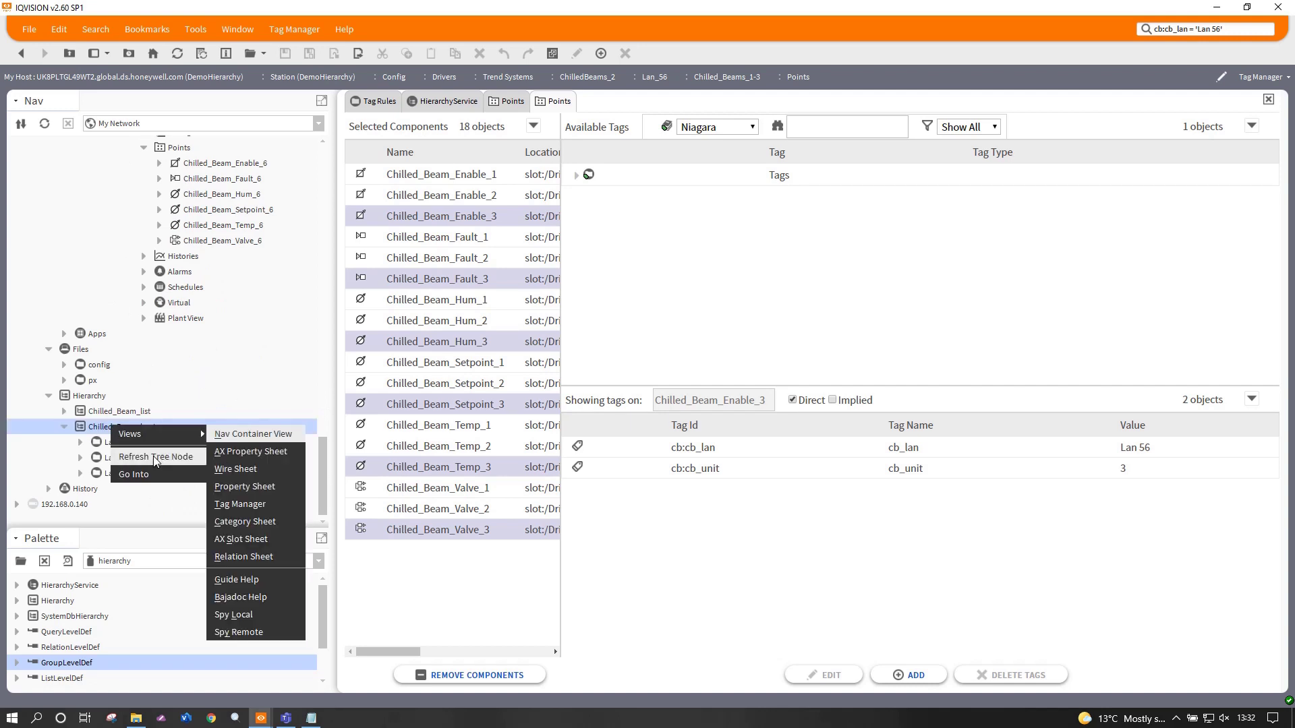
{"action": "left_click", "coordinate": [152, 456]}
{"action": "left_click_drag", "start_coordinate": [325, 447], "coordinate": [326, 181]}
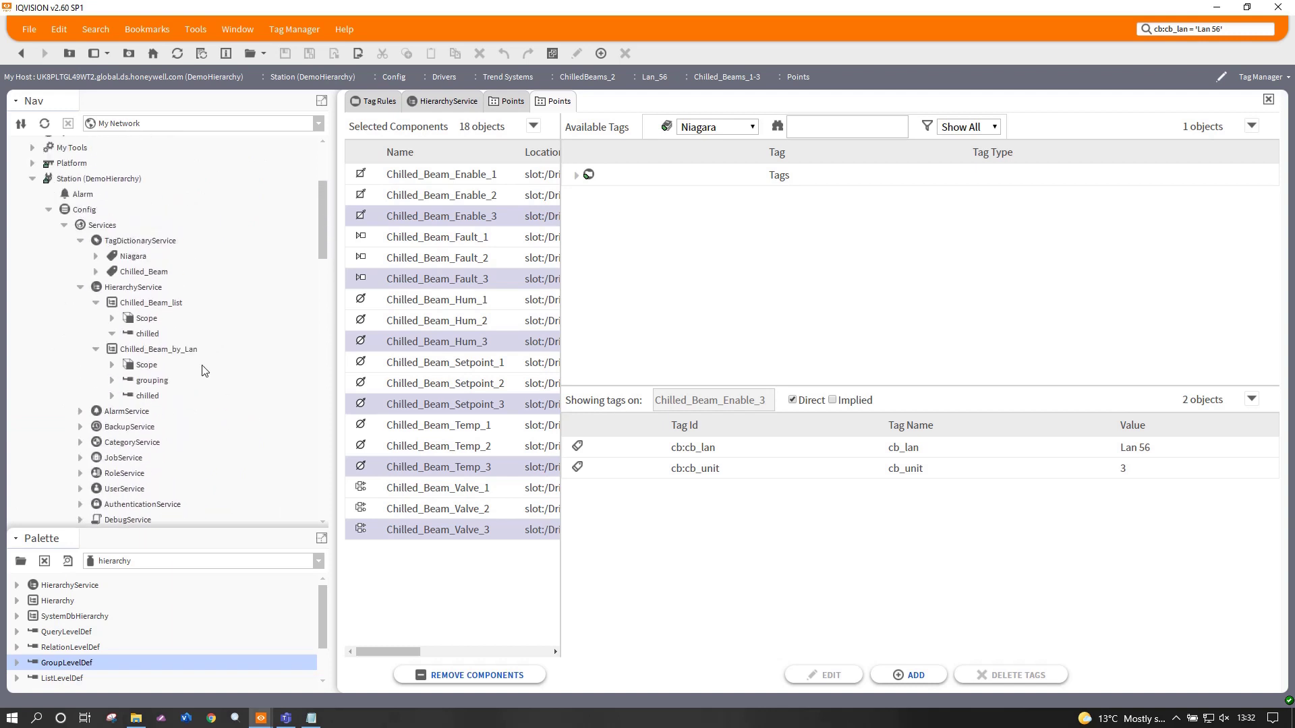
{"action": "double_click", "coordinate": [155, 350]}
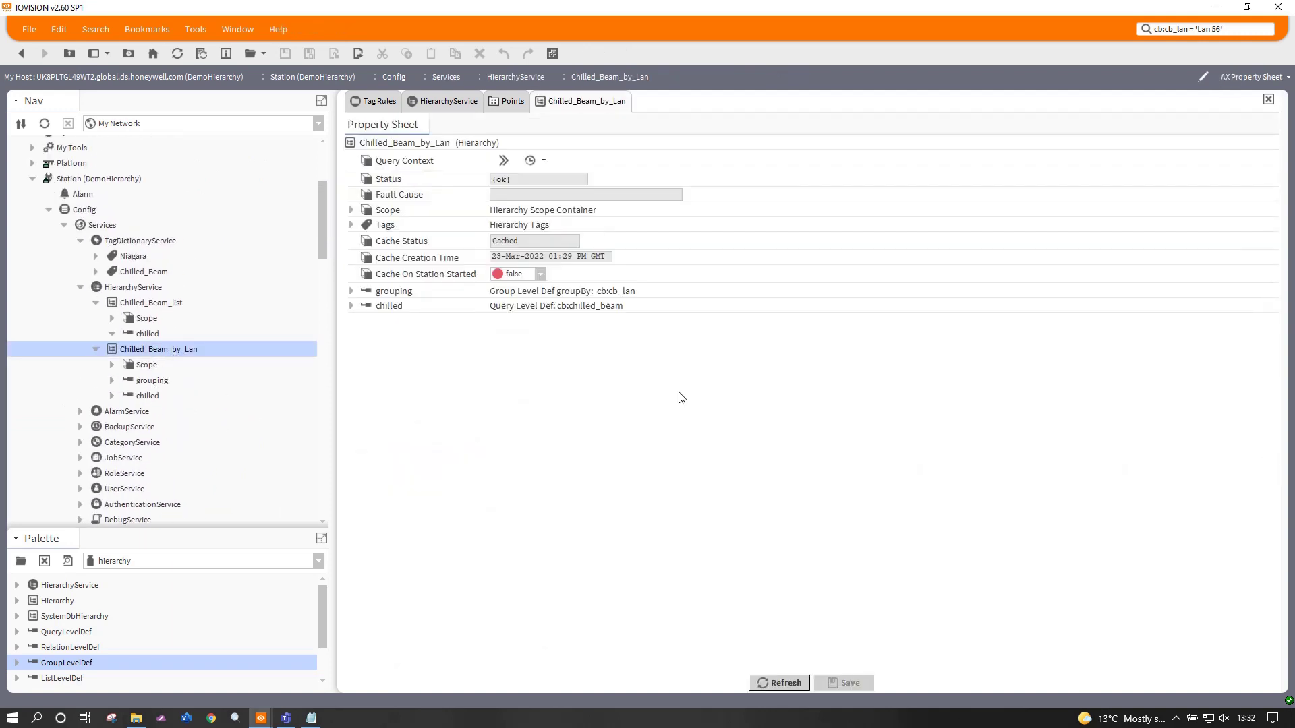
Duplicate the grouping level and name the copy grouping2
{"action": "right_click", "coordinate": [405, 297]}
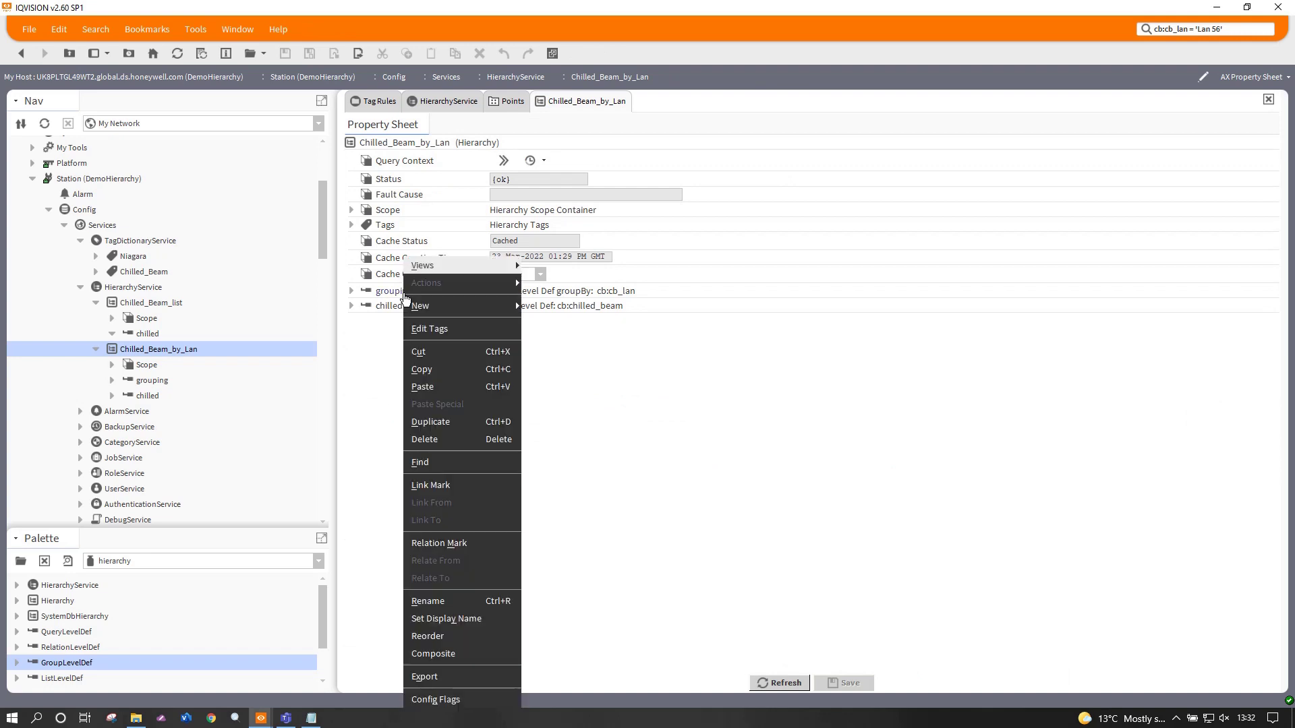
{"action": "left_click", "coordinate": [446, 421]}
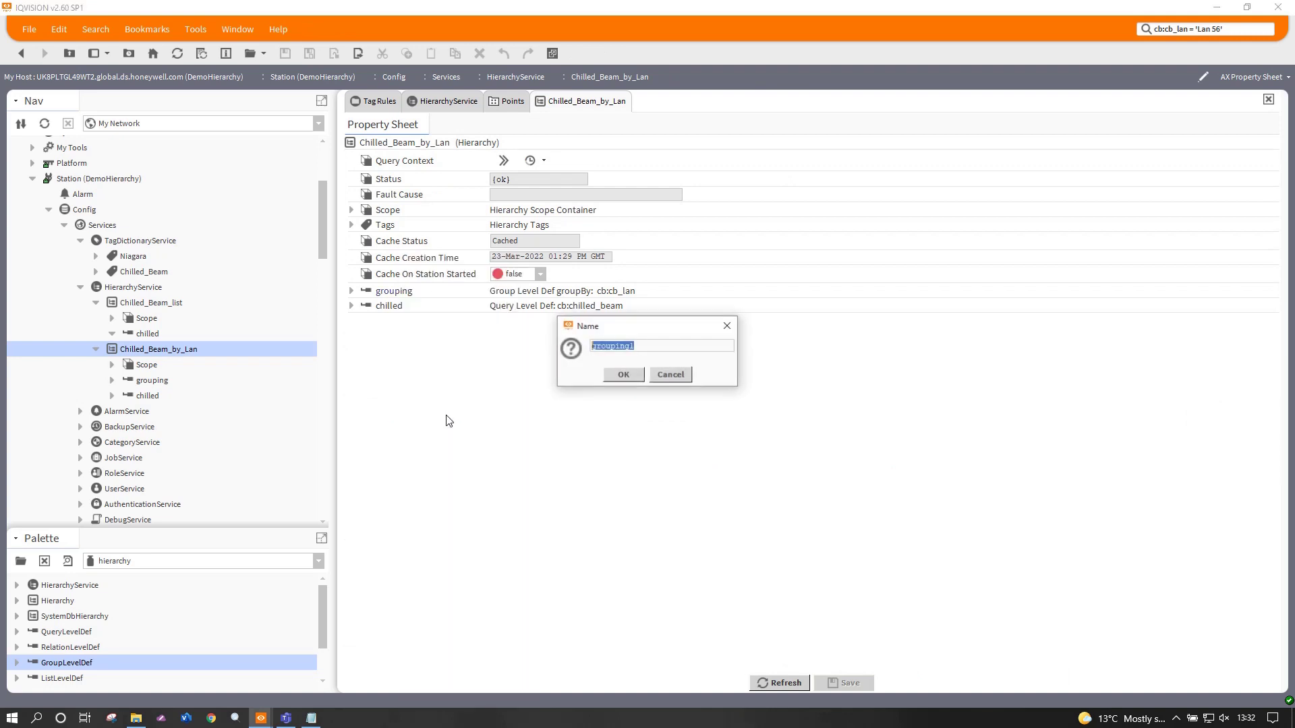
{"action": "left_click", "coordinate": [657, 347]}
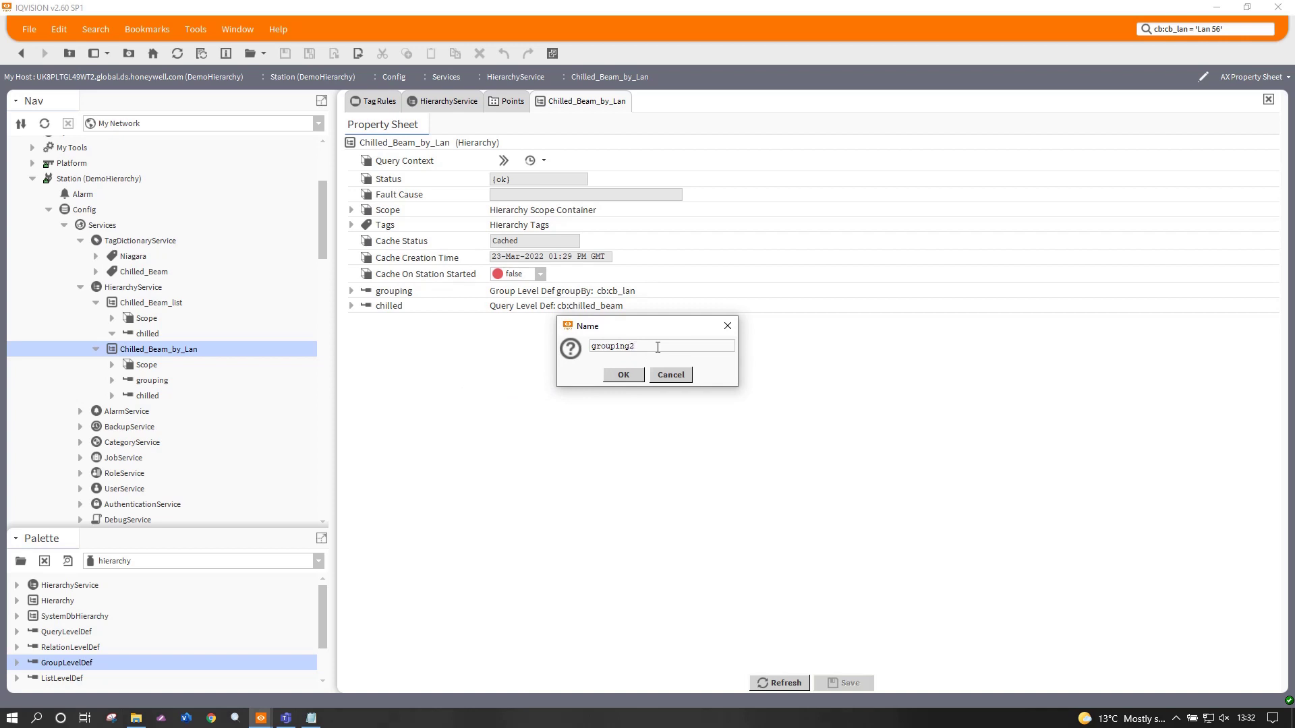
{"action": "type", "text": "2"}
{"action": "left_click", "coordinate": [623, 375]}
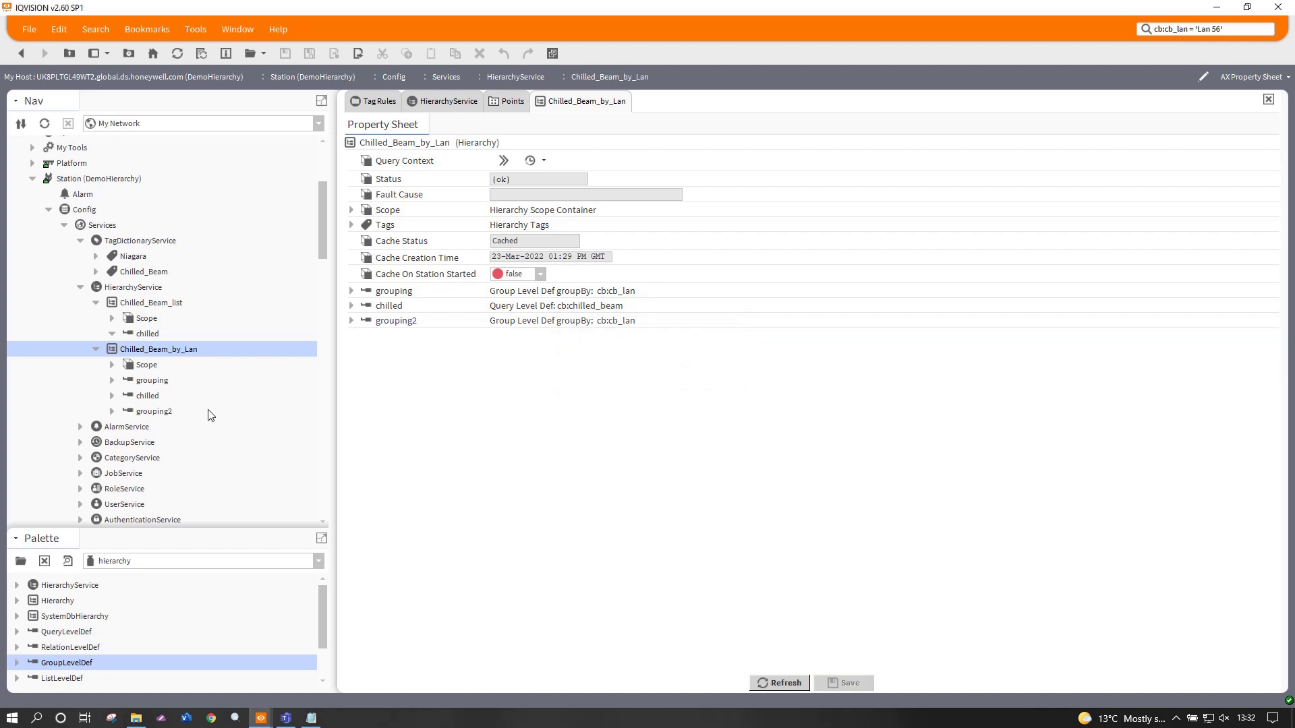
Reorder Chilled_Beam_by_Lan's levels so grouping2 sits above the chilled level
{"action": "right_click", "coordinate": [149, 349]}
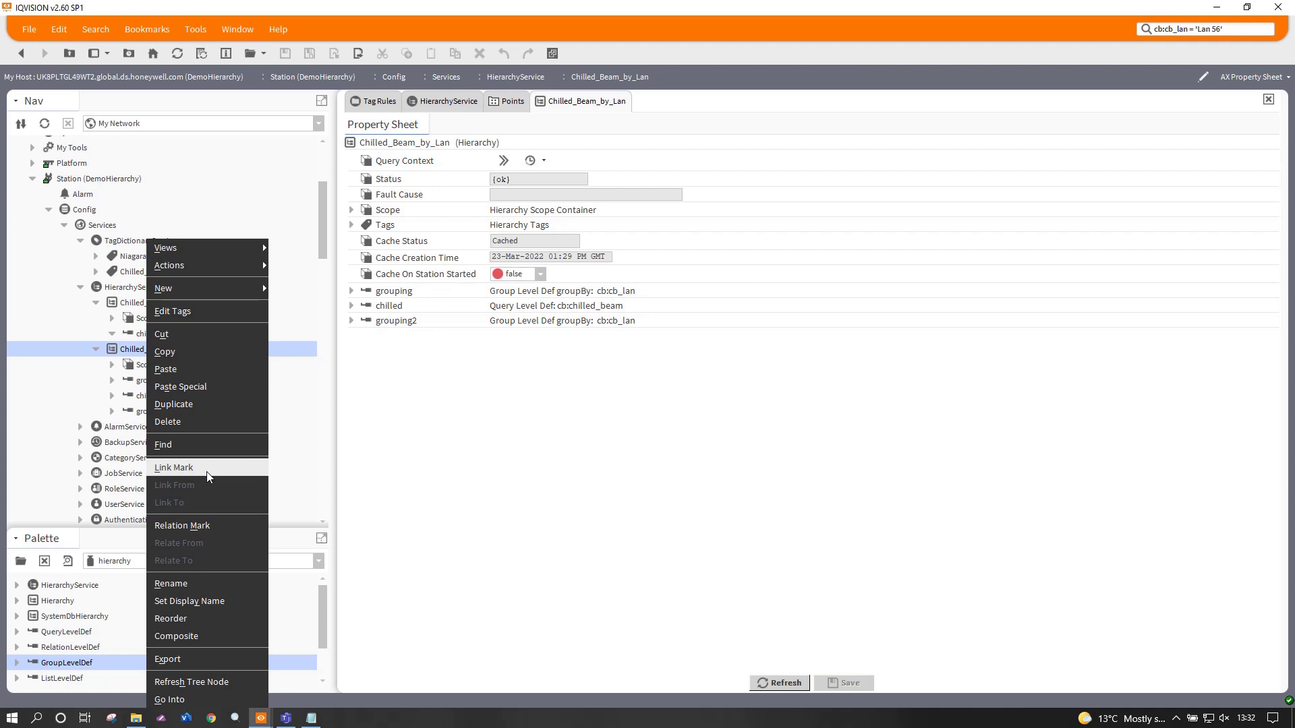
{"action": "left_click", "coordinate": [184, 621]}
{"action": "left_click", "coordinate": [595, 309]}
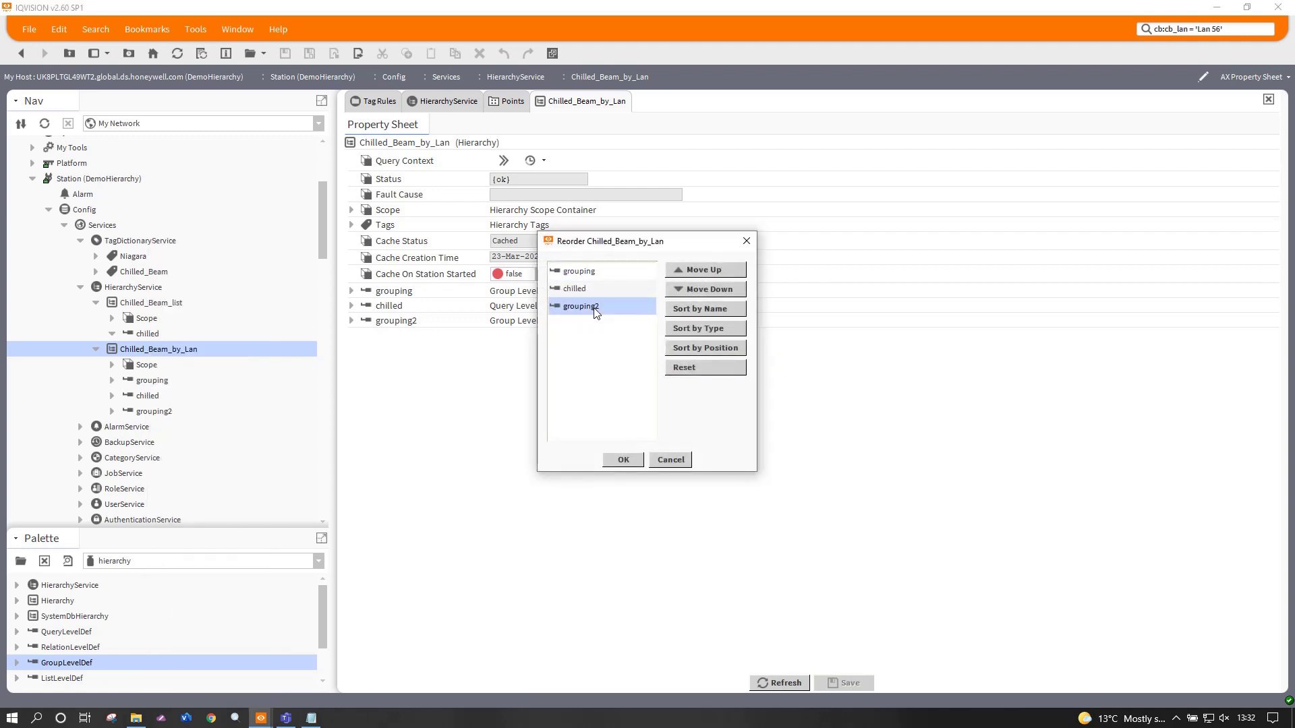
{"action": "left_click", "coordinate": [708, 271]}
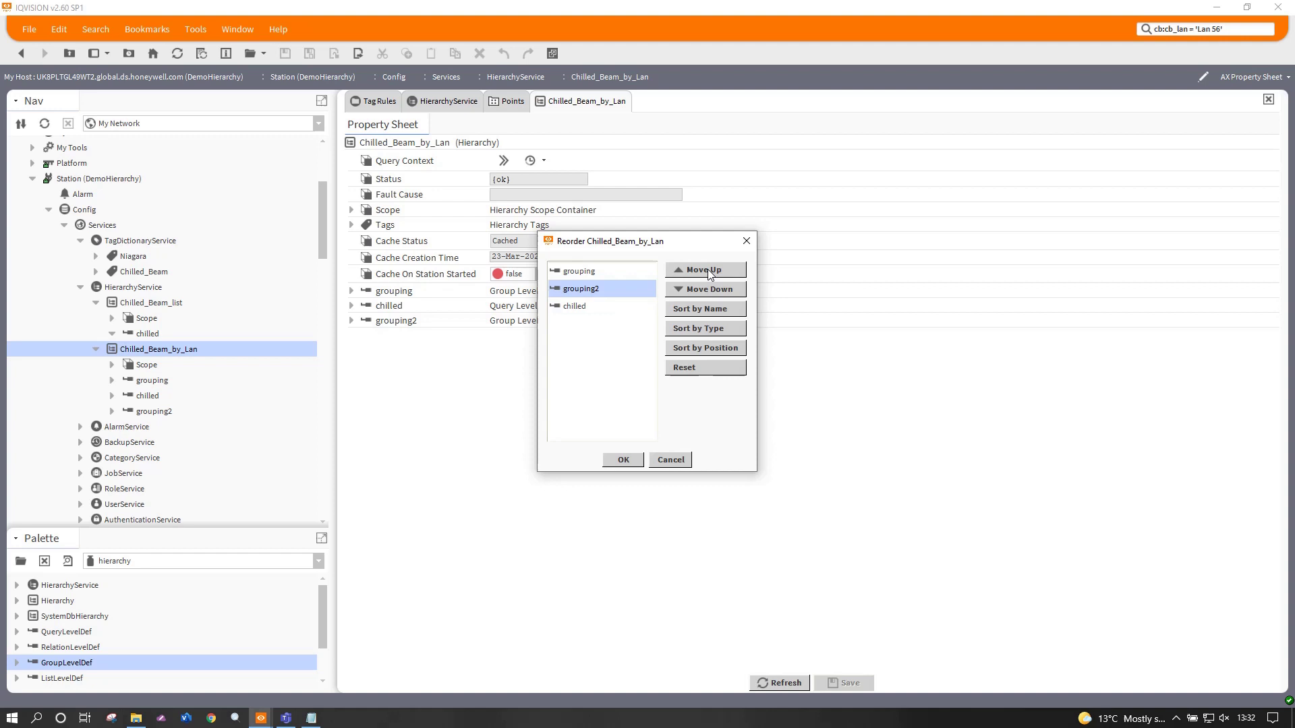
{"action": "left_click", "coordinate": [621, 461]}
Change grouping2's group-by tag from cb:cb_lan to cb:cb_unit and save
{"action": "double_click", "coordinate": [154, 397]}
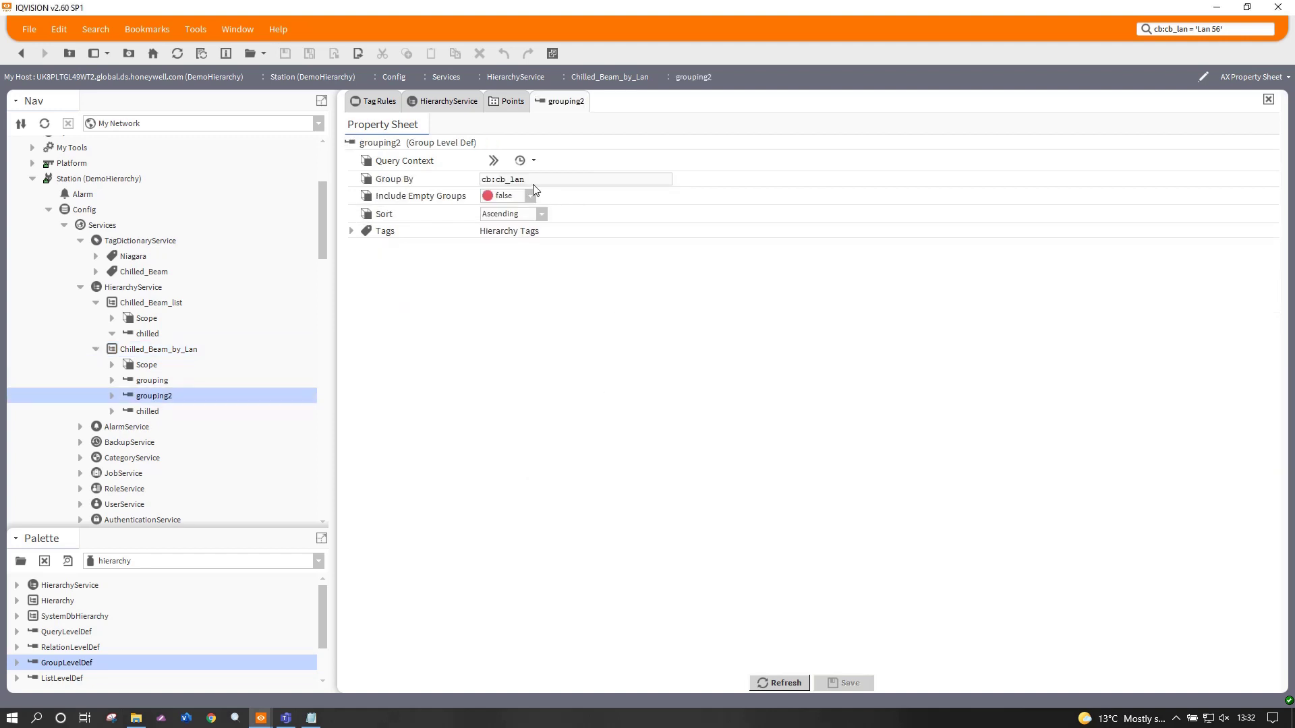
{"action": "left_click_drag", "start_coordinate": [537, 181], "coordinate": [511, 177]}
{"action": "type", "text": "unit"}
{"action": "left_click", "coordinate": [846, 683]}
Clear the Chilled_Beam_by_Lan hierarchy cache
{"action": "right_click", "coordinate": [173, 337]}
{"action": "left_click", "coordinate": [146, 349]}
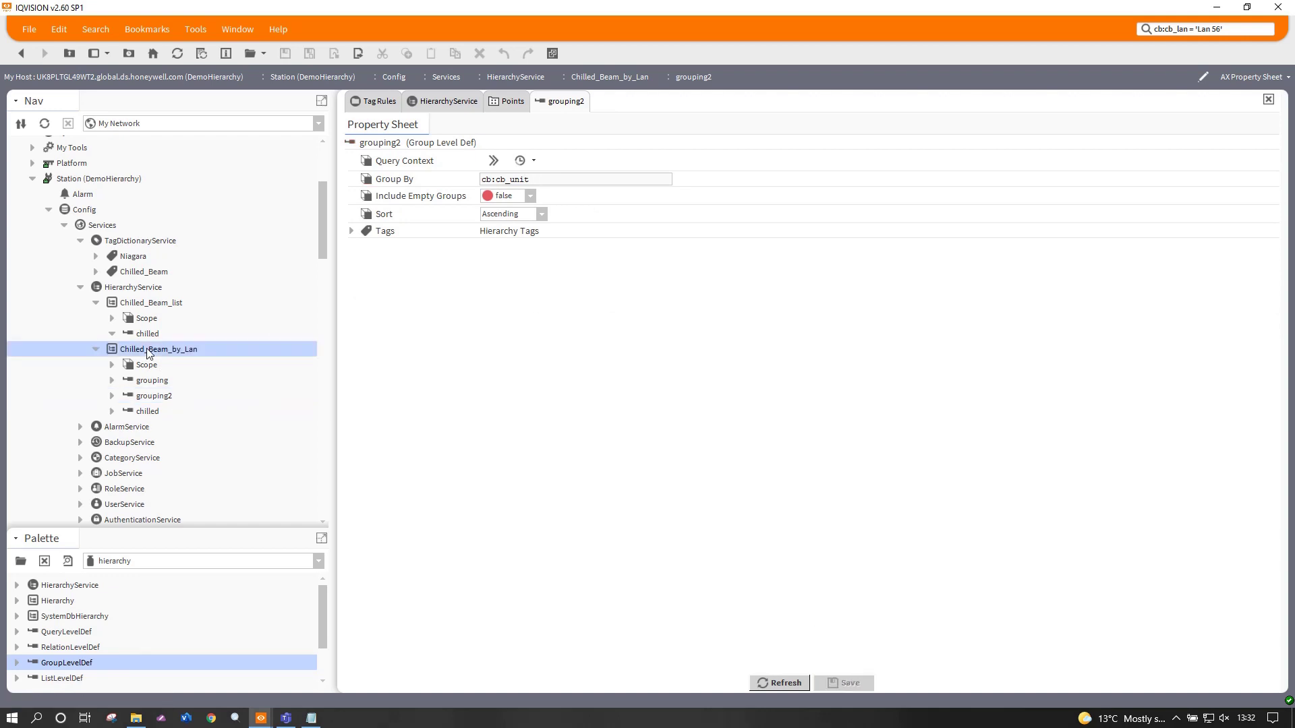
{"action": "right_click", "coordinate": [147, 350]}
{"action": "mouse_move", "coordinate": [216, 265]}
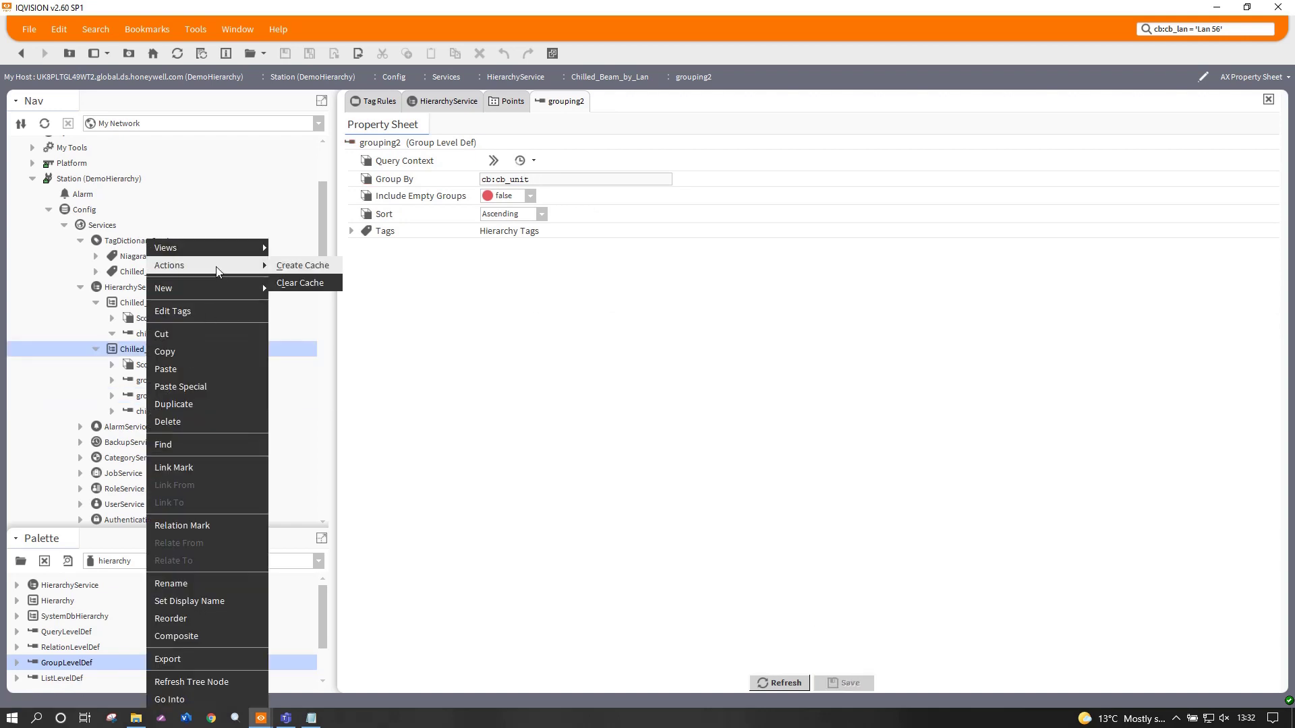
{"action": "left_click", "coordinate": [301, 290]}
Create the Chilled_Beam_by_Lan hierarchy cache again and scroll the Nav tree down
{"action": "left_click", "coordinate": [146, 304]}
{"action": "right_click", "coordinate": [150, 304]}
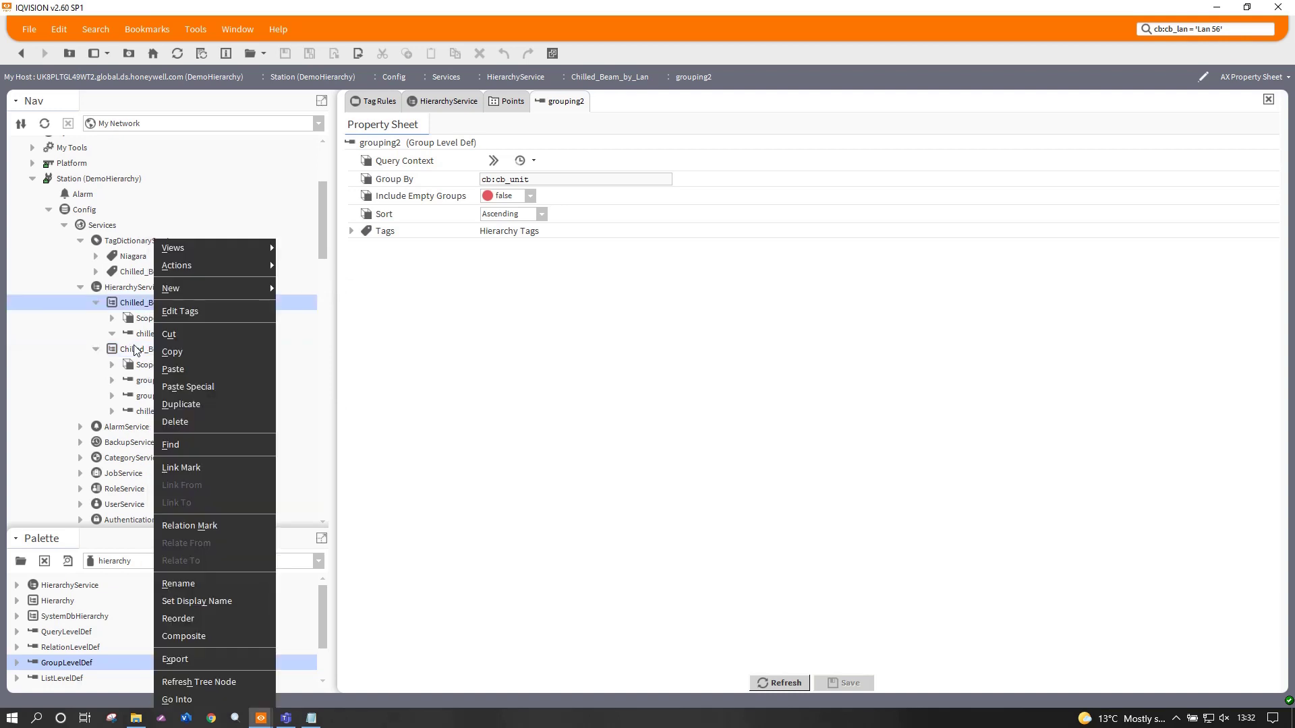
{"action": "left_click", "coordinate": [136, 352]}
{"action": "right_click", "coordinate": [136, 352]}
{"action": "mouse_move", "coordinate": [216, 263]}
{"action": "left_click", "coordinate": [300, 268]}
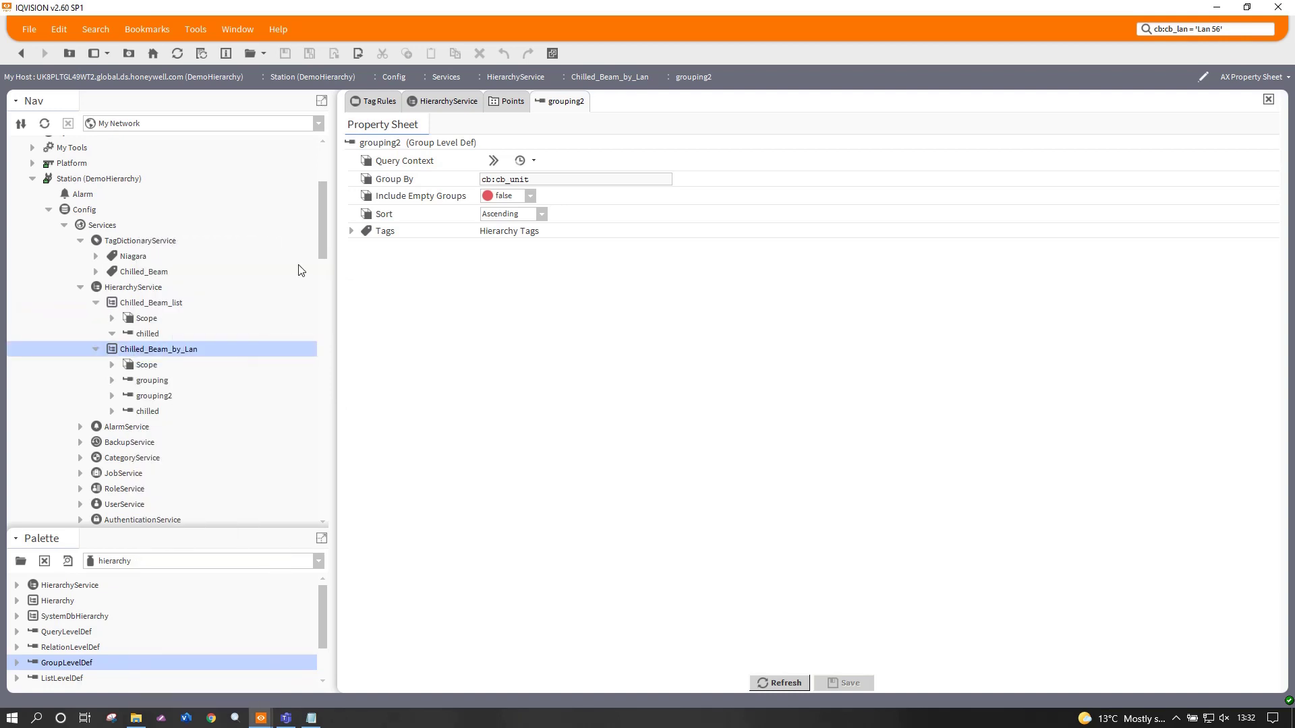
{"action": "left_click_drag", "start_coordinate": [316, 217], "coordinate": [322, 474]}
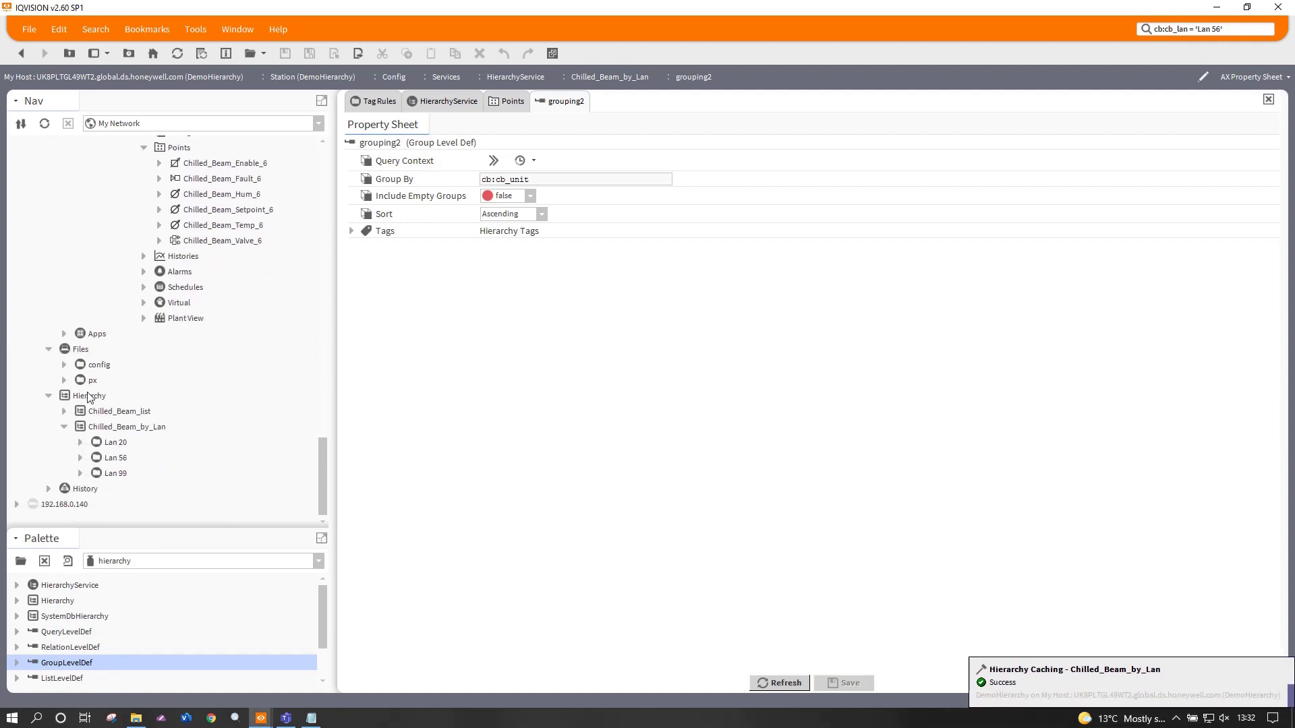
Refresh the Hierarchy node in the Nav tree
{"action": "left_click", "coordinate": [95, 429]}
{"action": "right_click", "coordinate": [95, 426]}
{"action": "left_click", "coordinate": [135, 457]}
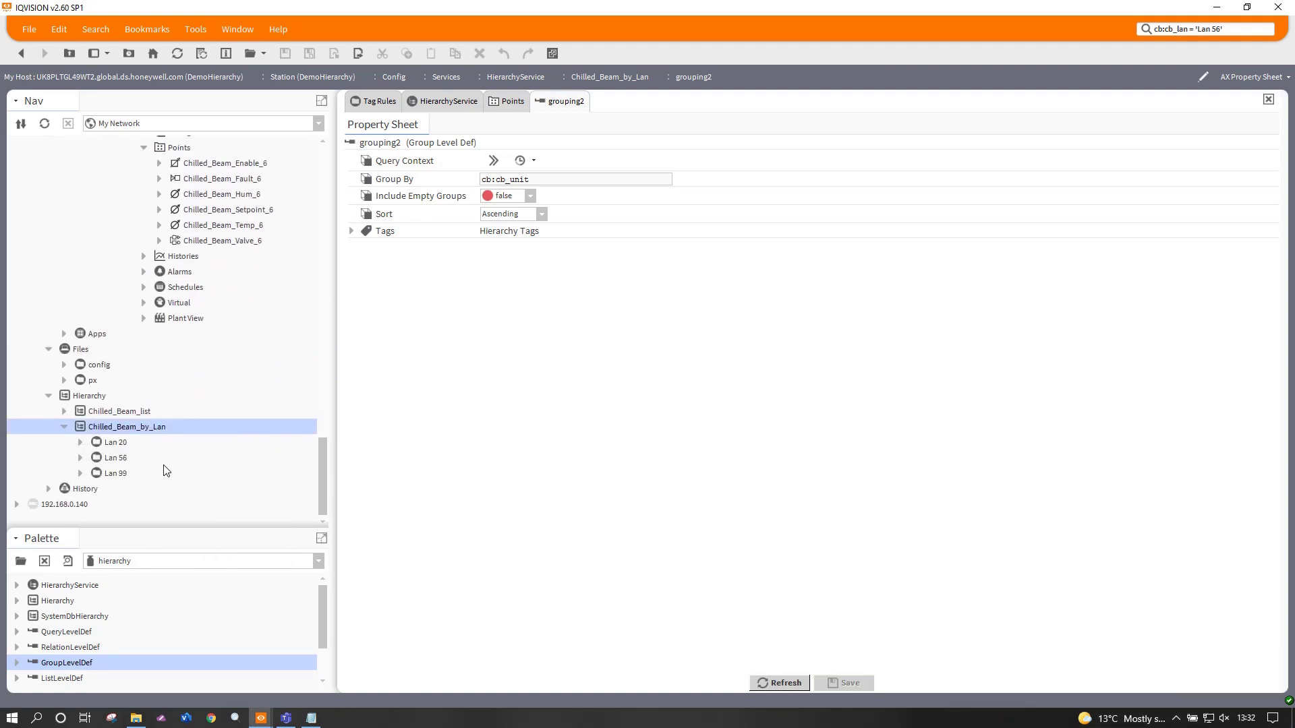
{"action": "left_click", "coordinate": [80, 442]}
{"action": "left_click", "coordinate": [80, 443]}
{"action": "right_click", "coordinate": [82, 400]}
{"action": "left_click", "coordinate": [130, 408]}
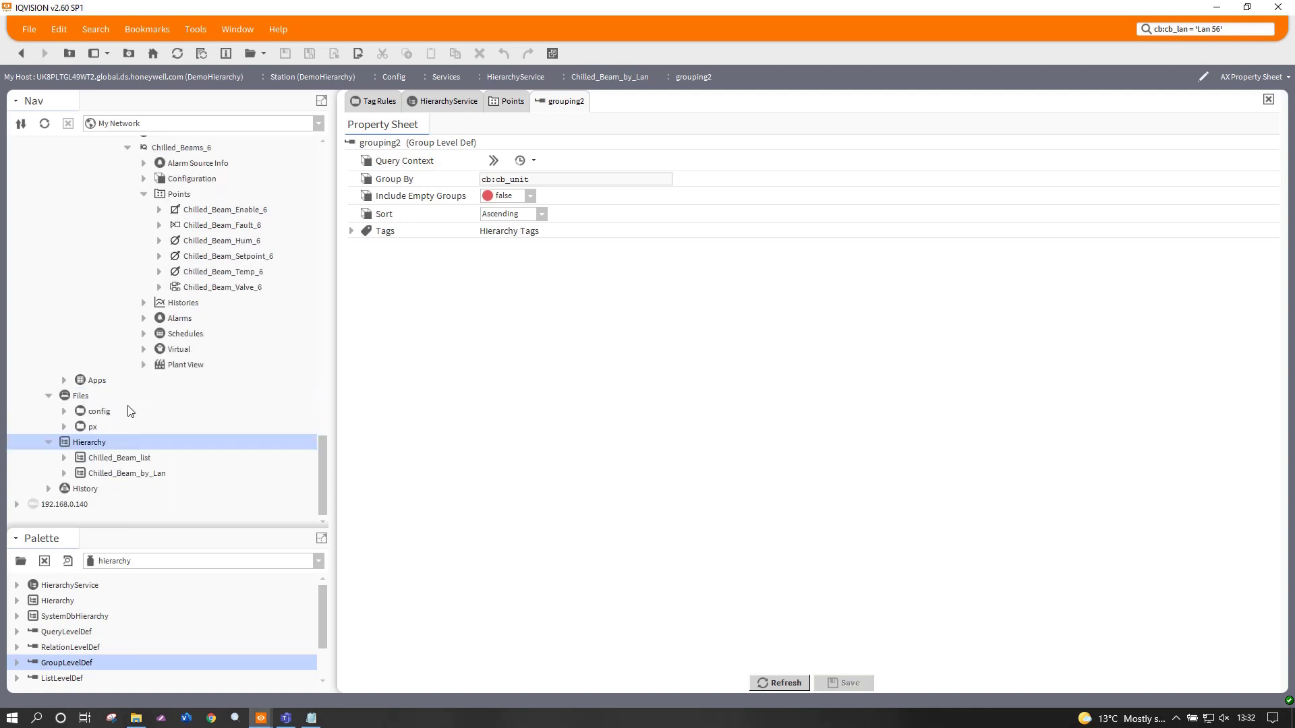
Expand Chilled_Beam_by_Lan and its Lan 20, Lan 56 and Lan 99 groups
{"action": "left_click", "coordinate": [64, 473]}
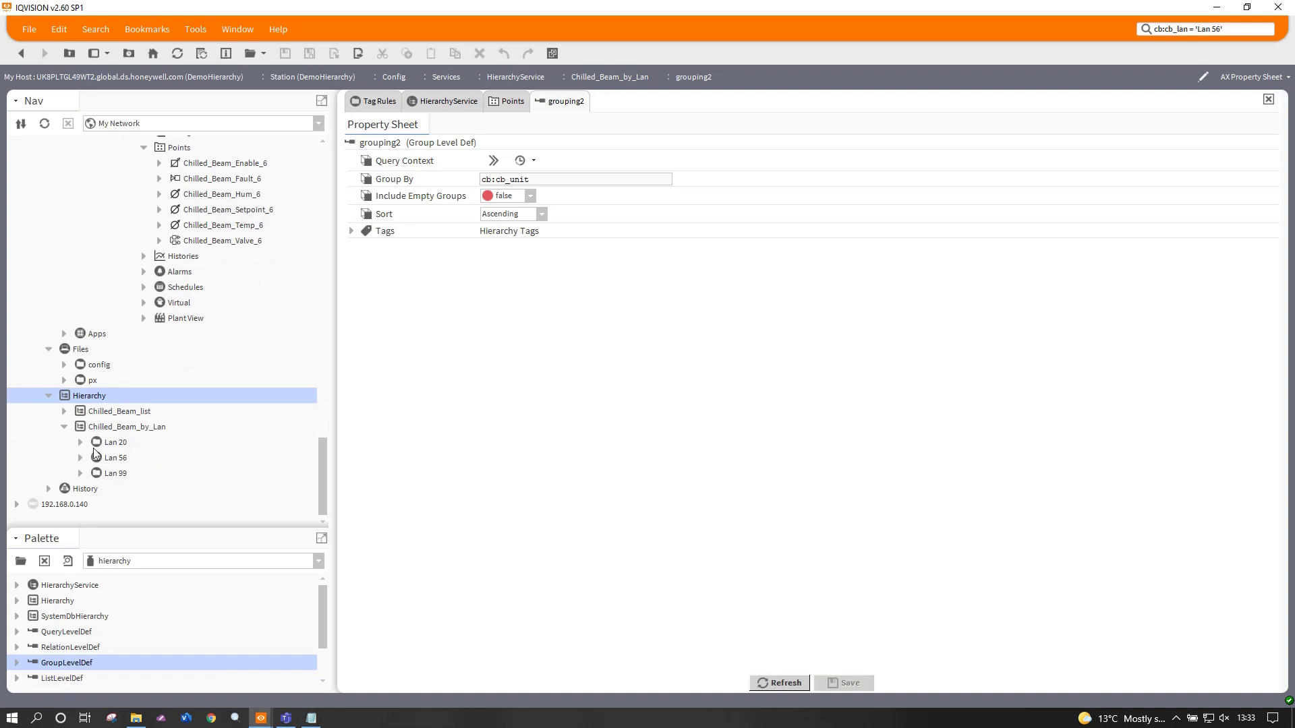
{"action": "left_click", "coordinate": [80, 442]}
{"action": "scroll", "coordinate": [219, 476], "scroll_direction": "down", "scroll_amount": 1}
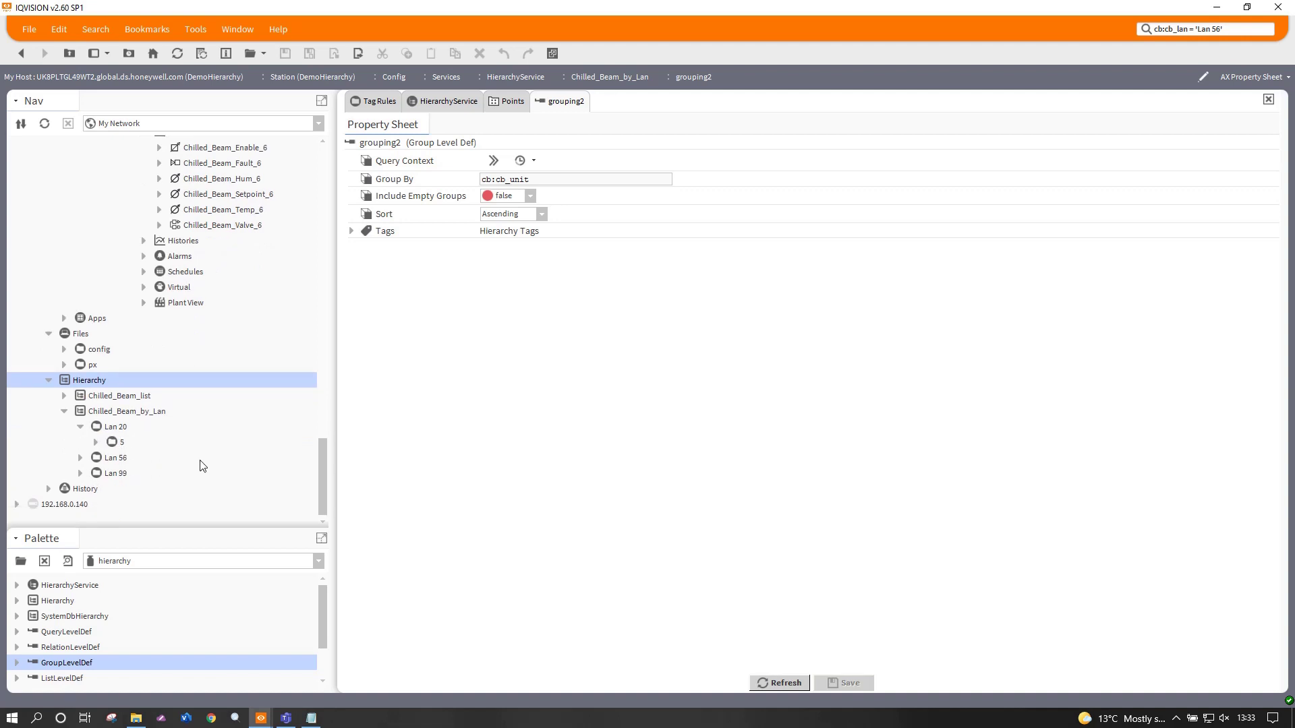
{"action": "left_click", "coordinate": [80, 458]}
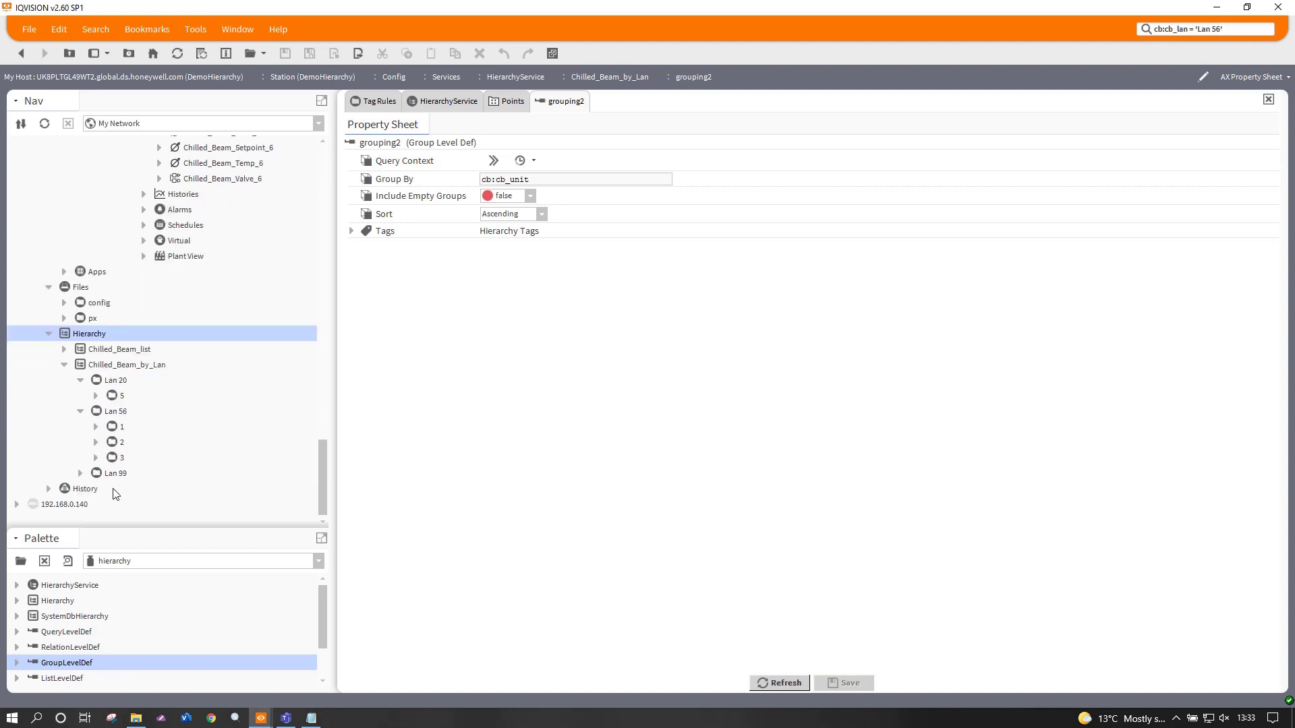
{"action": "left_click", "coordinate": [80, 474]}
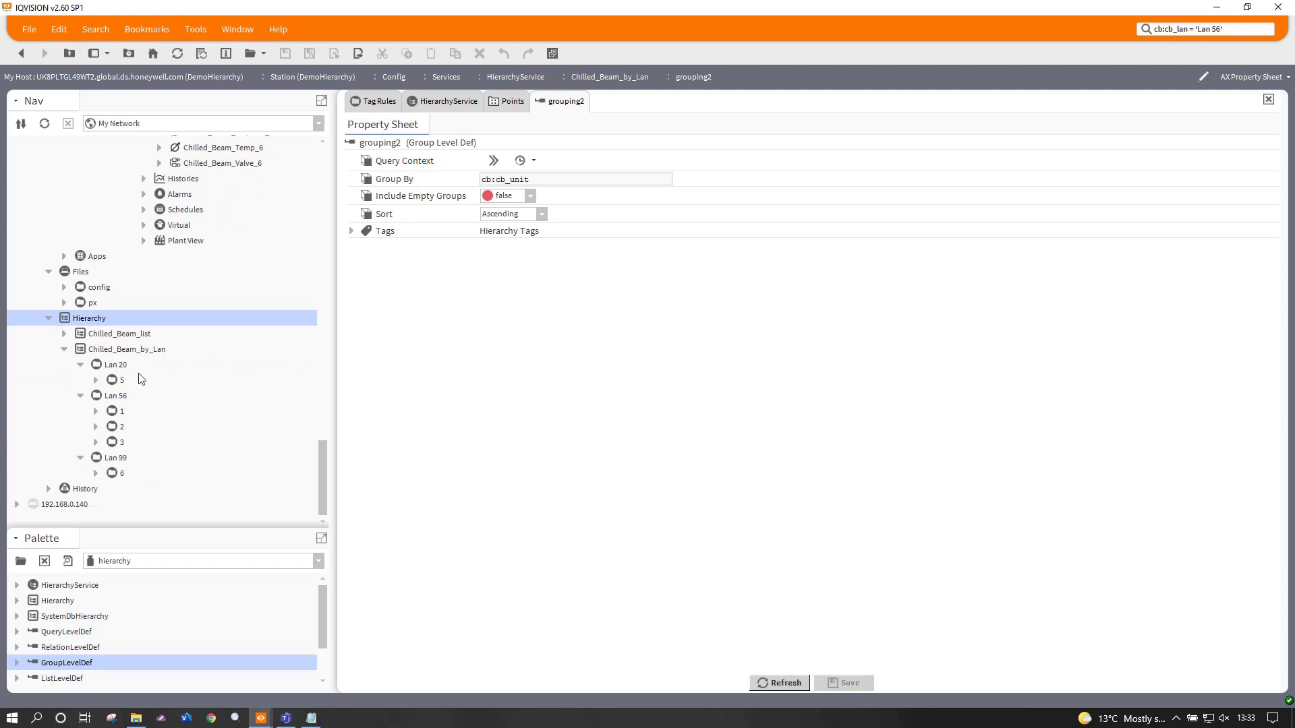
Select Lan 20, Lan 56, and units 1, 2 and 3 under Lan 56
{"action": "left_click", "coordinate": [116, 368]}
{"action": "left_click", "coordinate": [118, 398]}
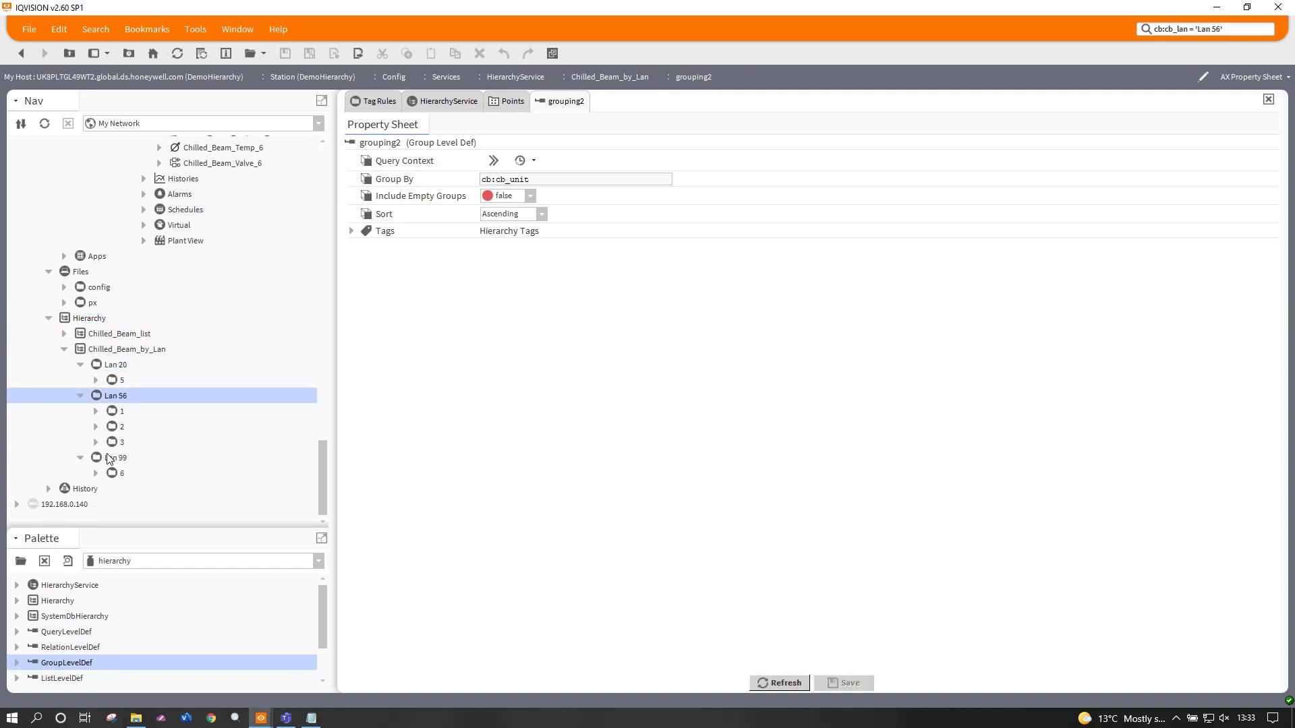
{"action": "left_click", "coordinate": [121, 413]}
{"action": "left_click", "coordinate": [122, 428]}
{"action": "left_click", "coordinate": [122, 442]}
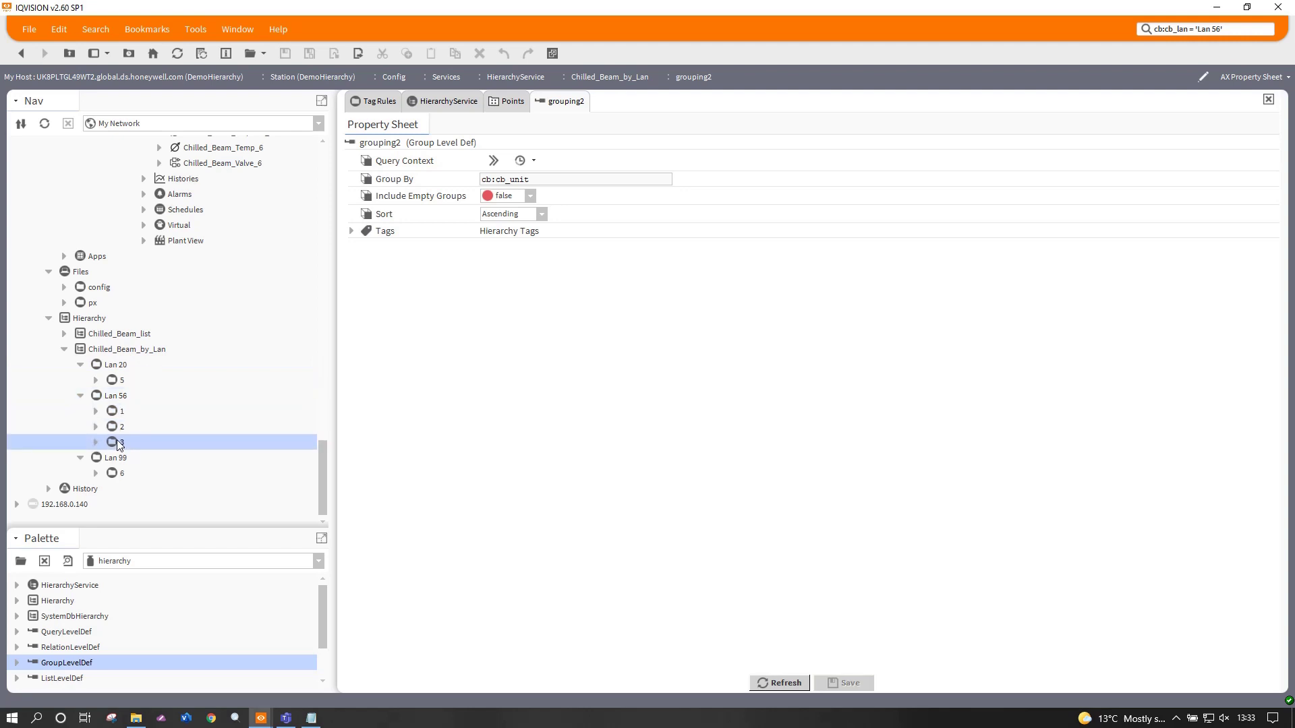
View the point lists of units 1, 2 and 3 under Lan 56 and unit 6 under Lan 99
{"action": "left_click", "coordinate": [118, 414]}
{"action": "double_click", "coordinate": [116, 411]}
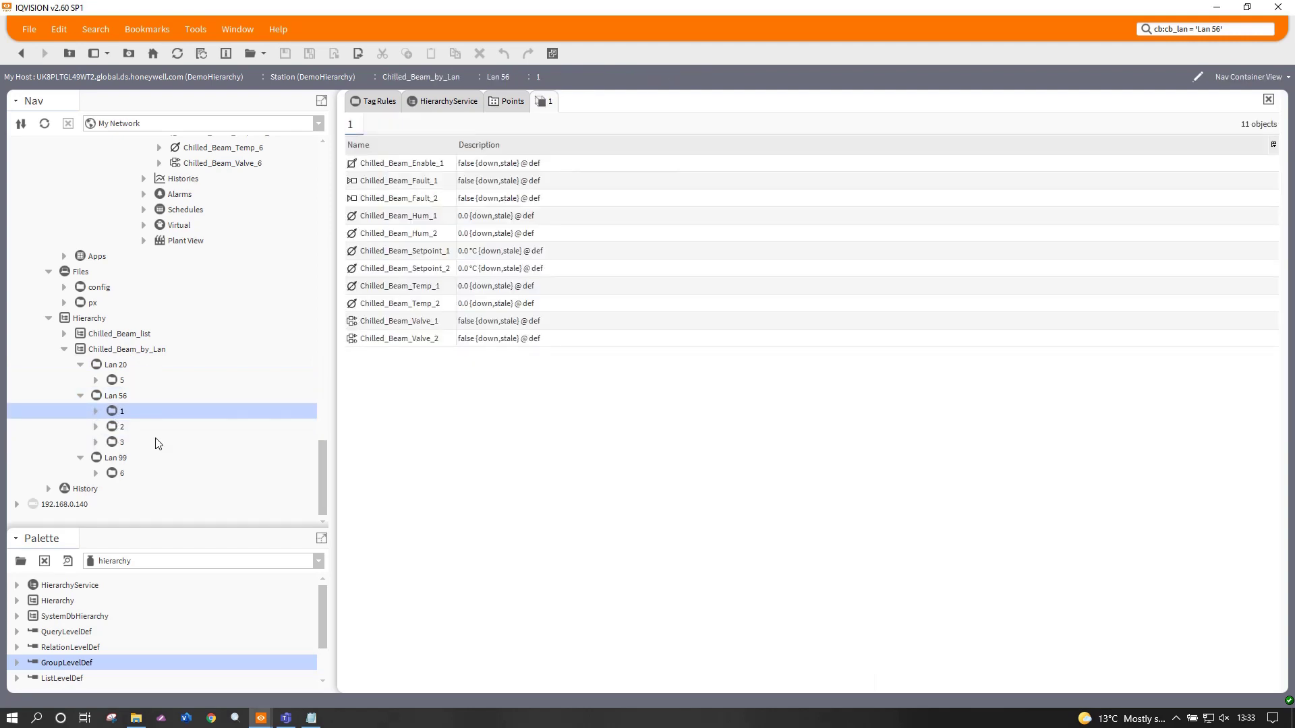
{"action": "left_click", "coordinate": [118, 426]}
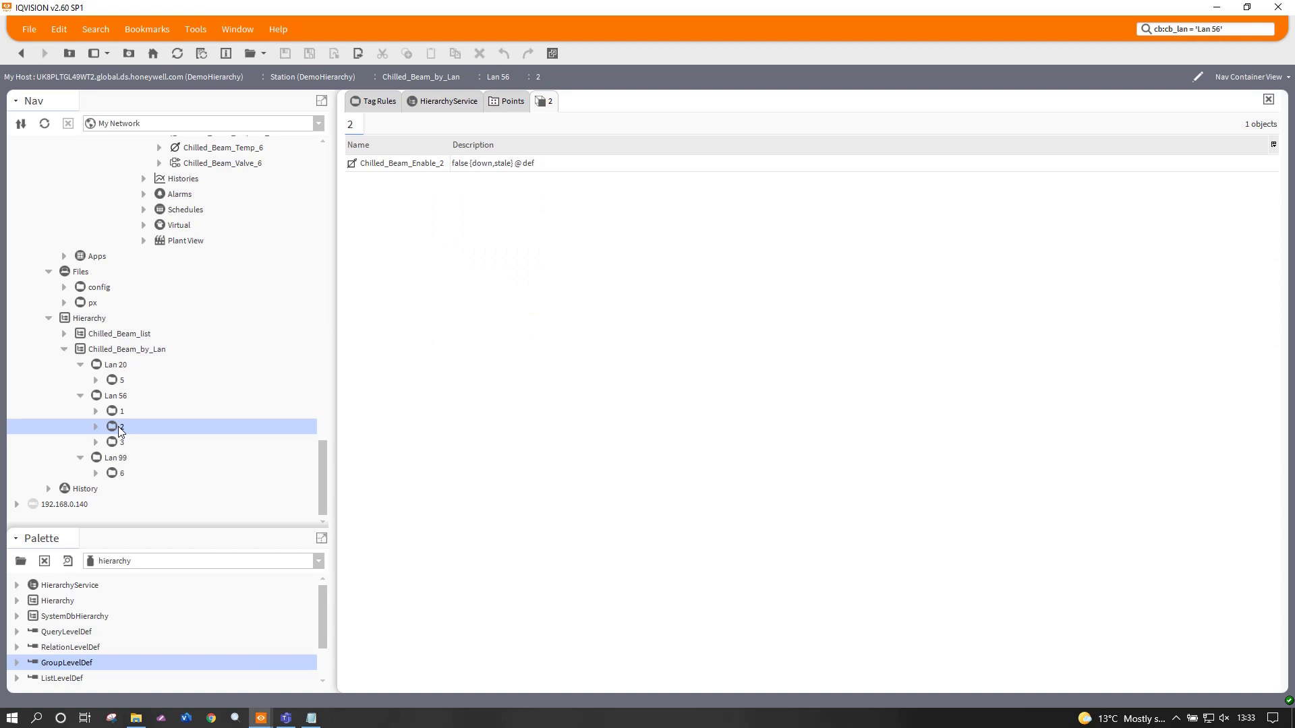
{"action": "left_click", "coordinate": [120, 443]}
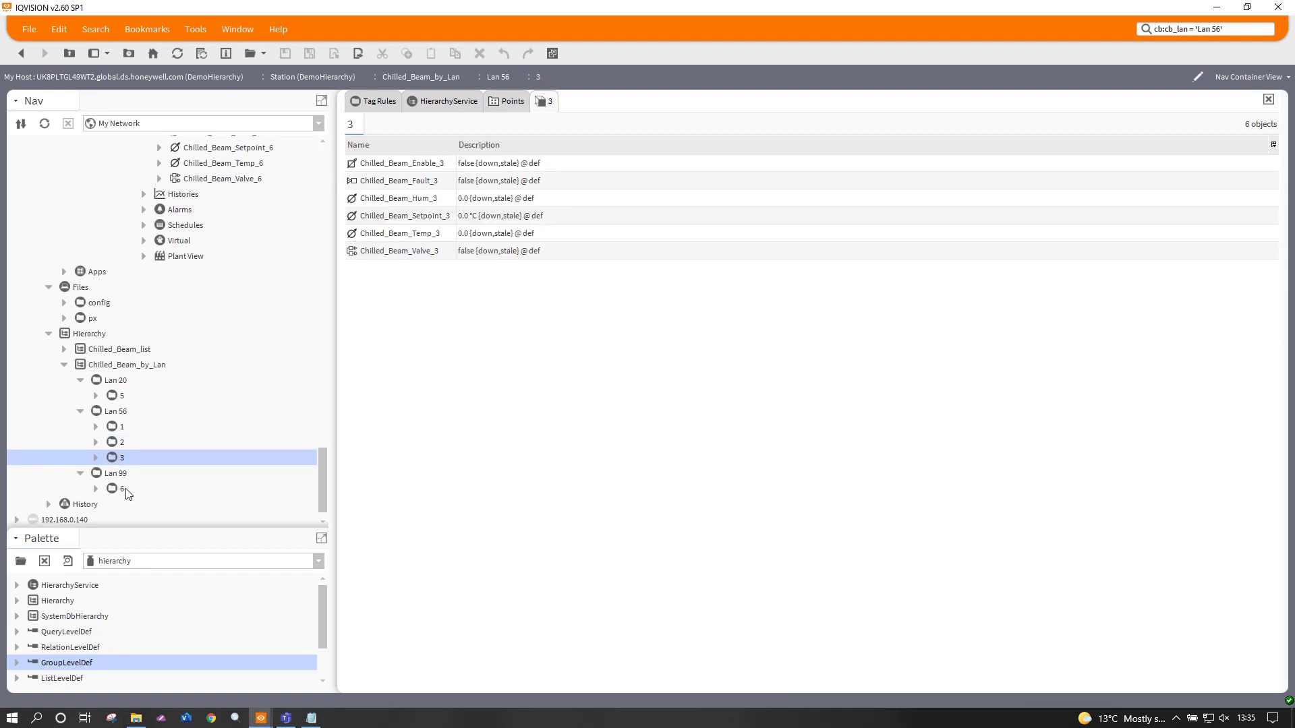
{"action": "left_click", "coordinate": [124, 490]}
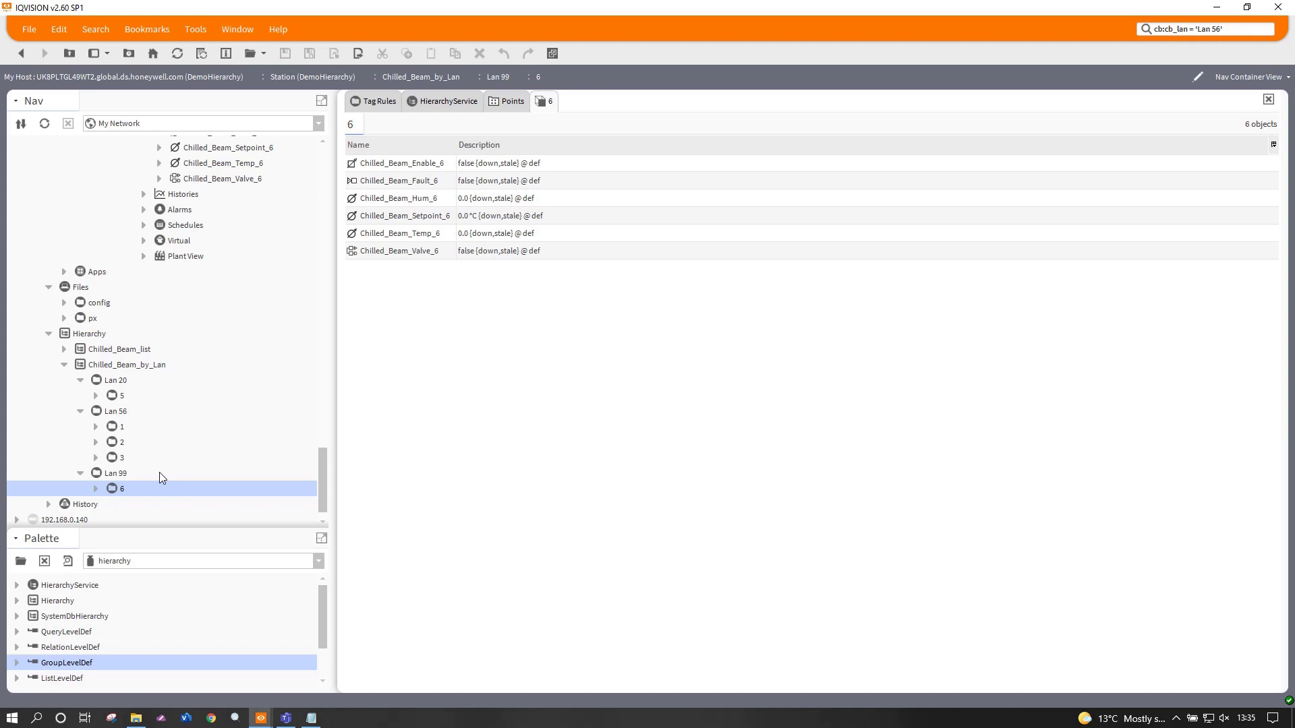
{"action": "left_click", "coordinate": [119, 426]}
{"action": "left_click", "coordinate": [119, 441]}
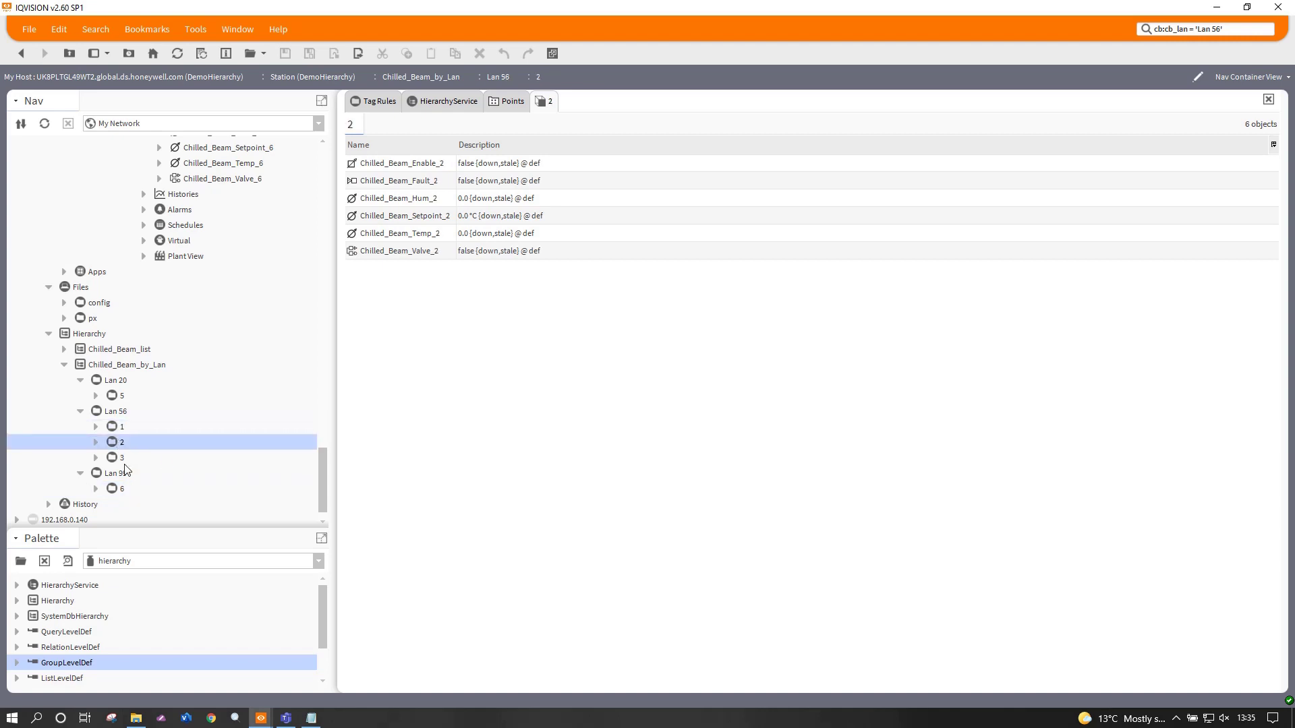
{"action": "left_click", "coordinate": [123, 459]}
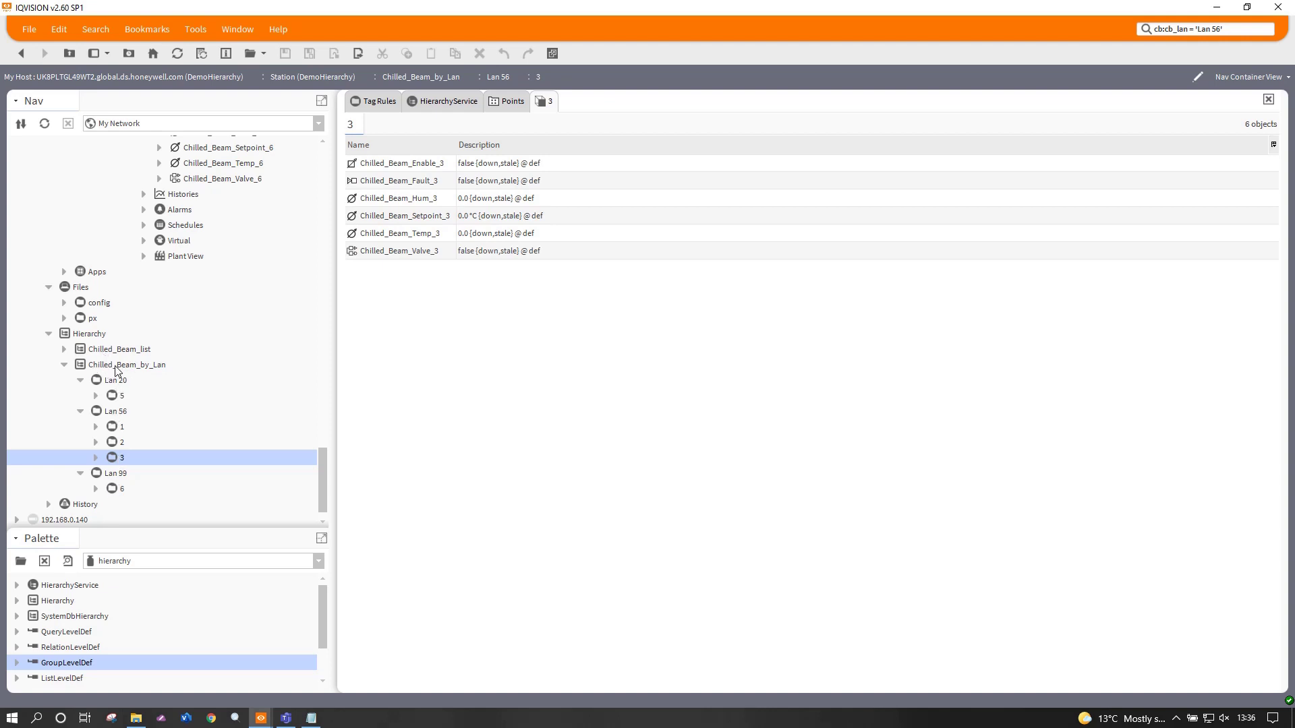
{"action": "double_click", "coordinate": [120, 427]}
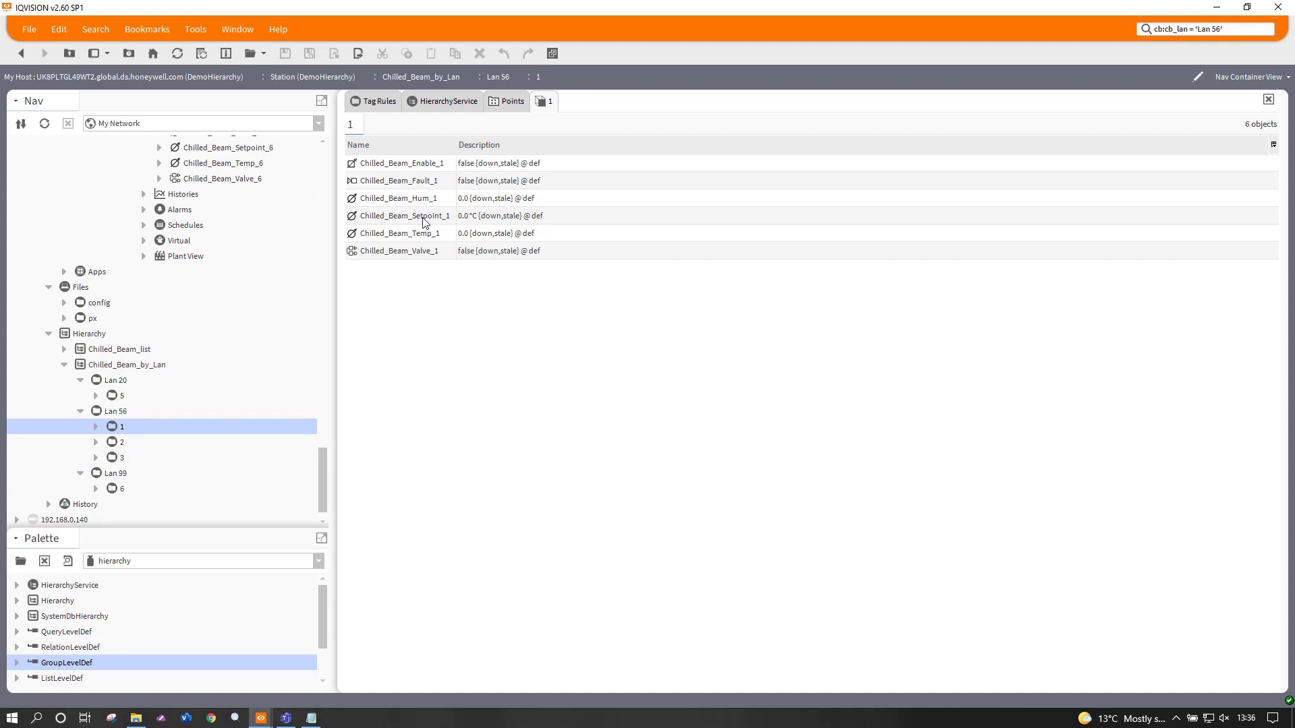
{"action": "double_click", "coordinate": [122, 444]}
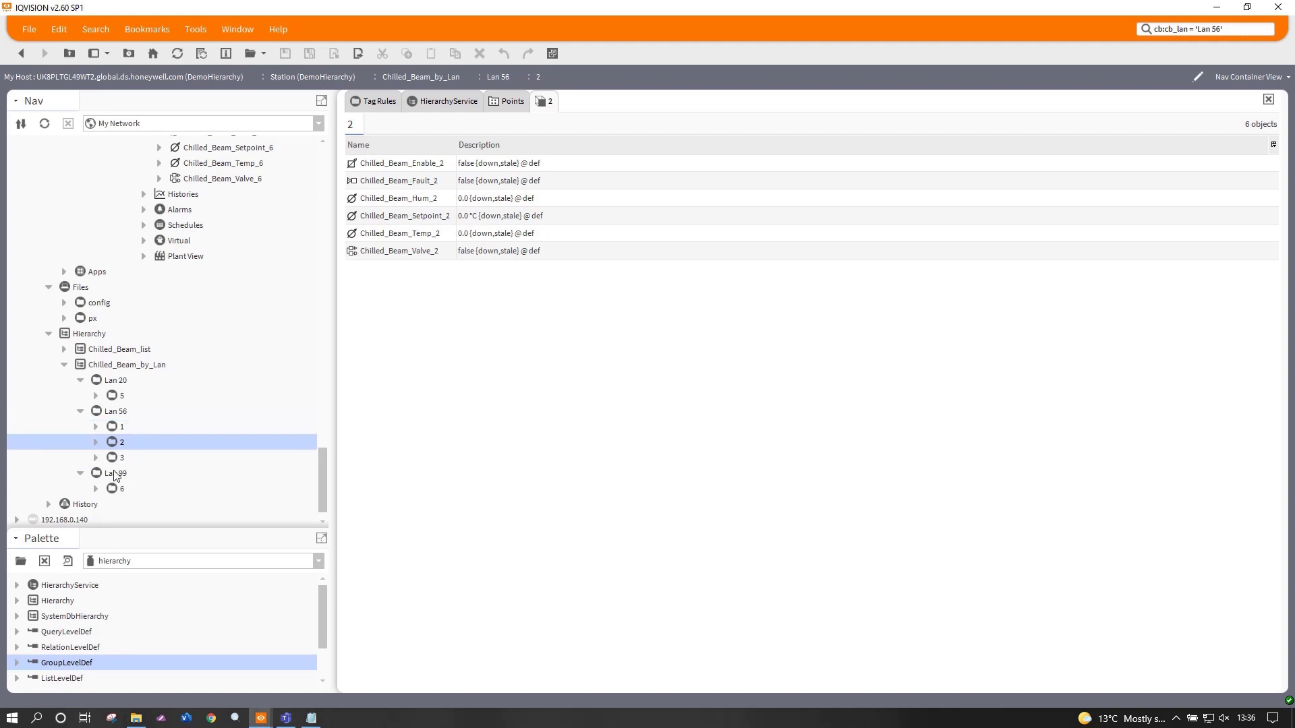
{"action": "double_click", "coordinate": [119, 459]}
{"action": "double_click", "coordinate": [119, 491]}
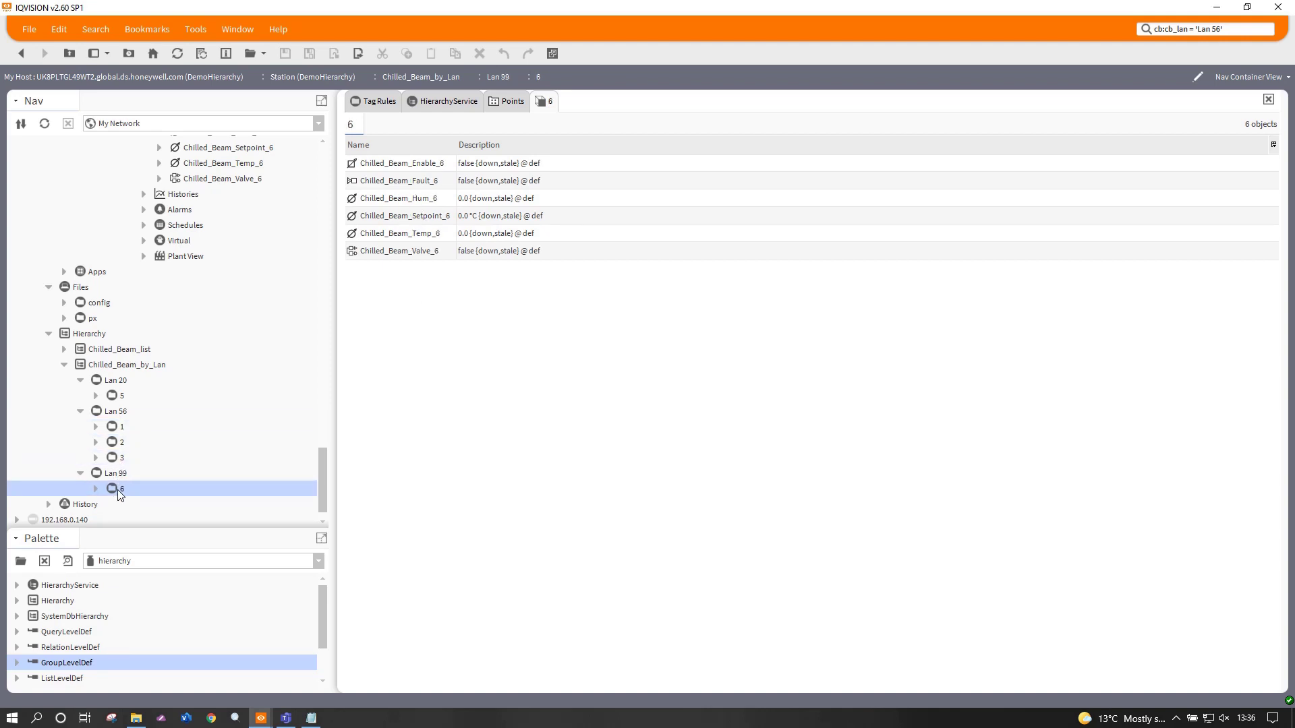
Collapse the Lan 20, Lan 56 and Lan 99 groups
{"action": "left_click", "coordinate": [80, 381]}
{"action": "left_click", "coordinate": [81, 396]}
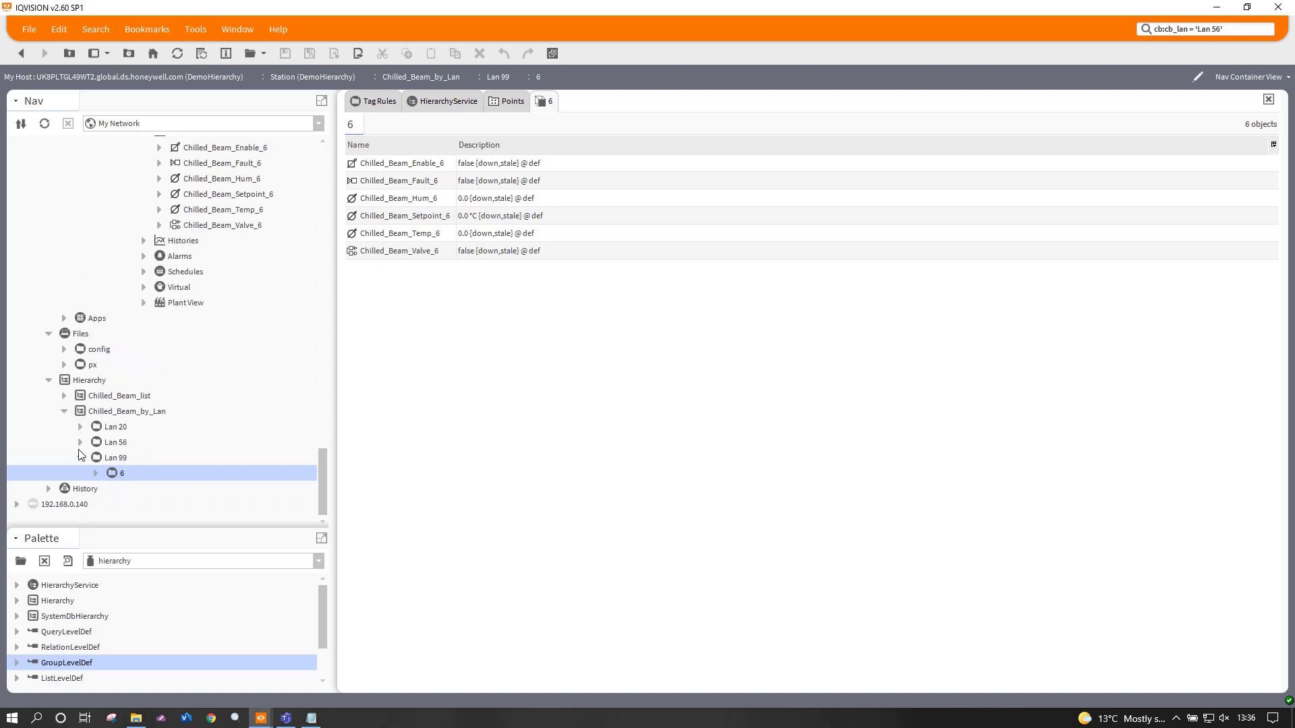
{"action": "left_click", "coordinate": [80, 458]}
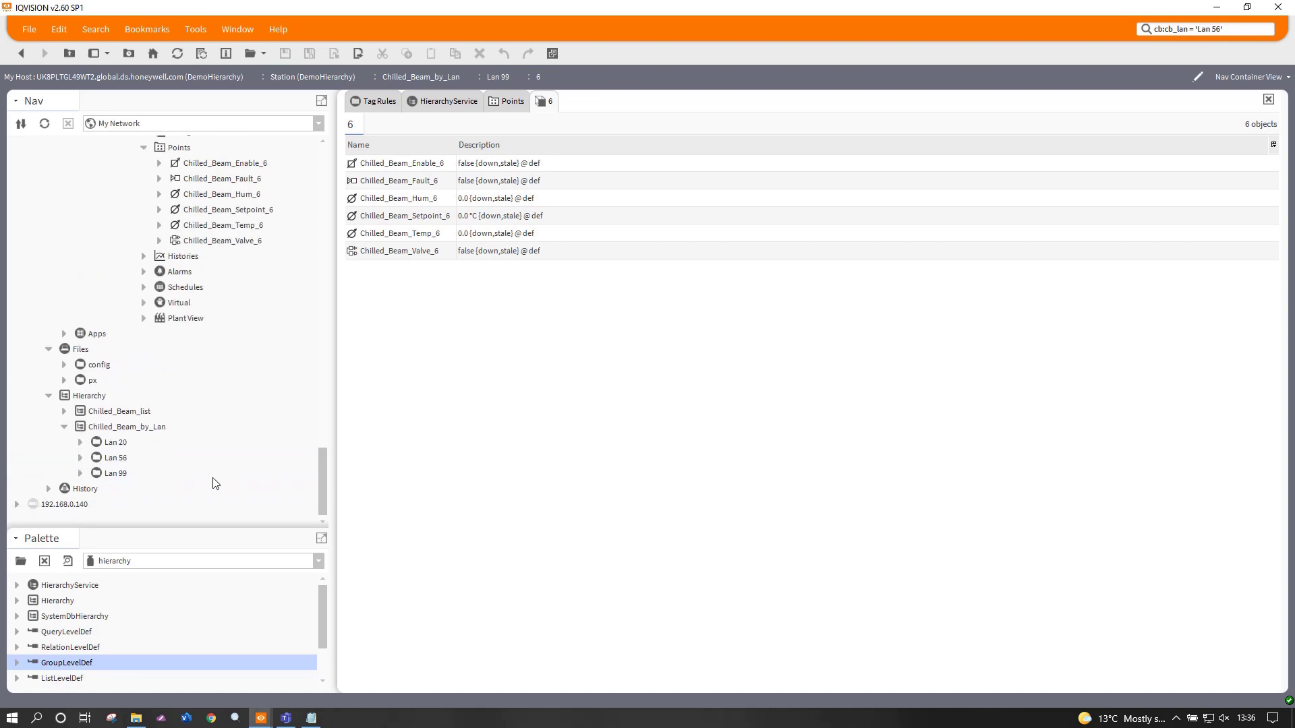